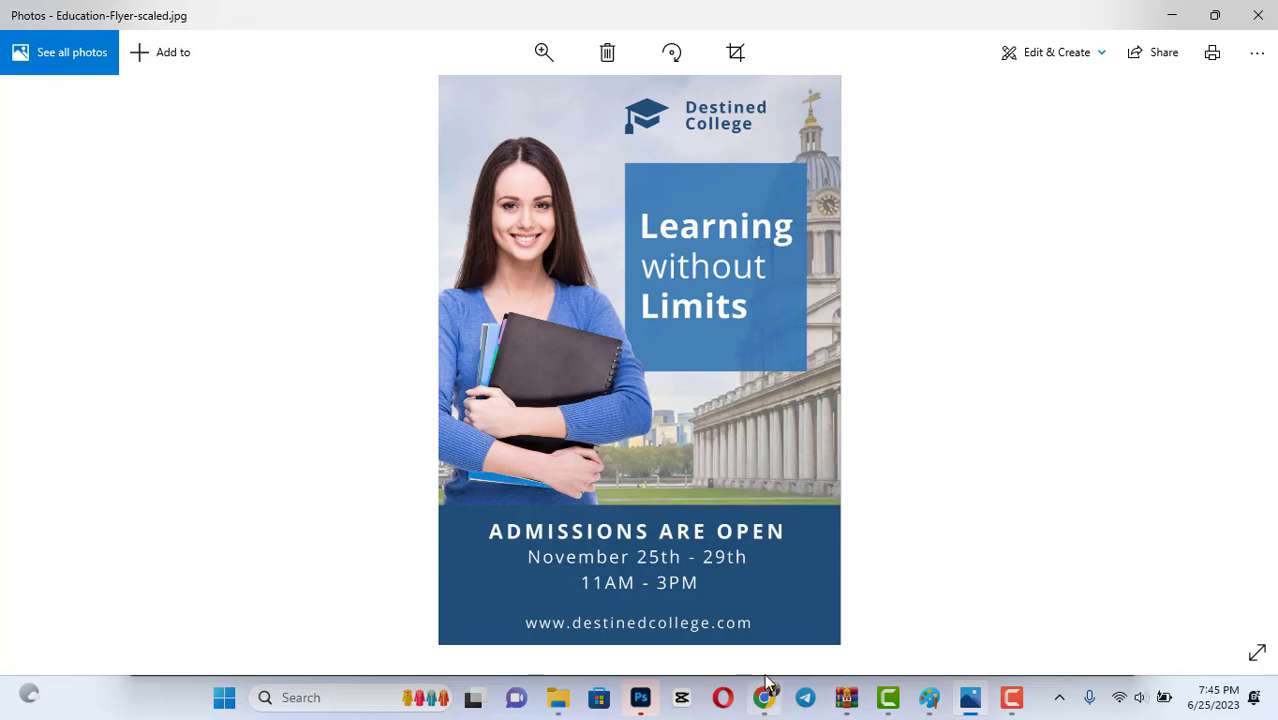
Switch from the flyer reference image to Photoshop, where the New Document dialog is waiting.
{"action": "left_click", "coordinate": [640, 705]}
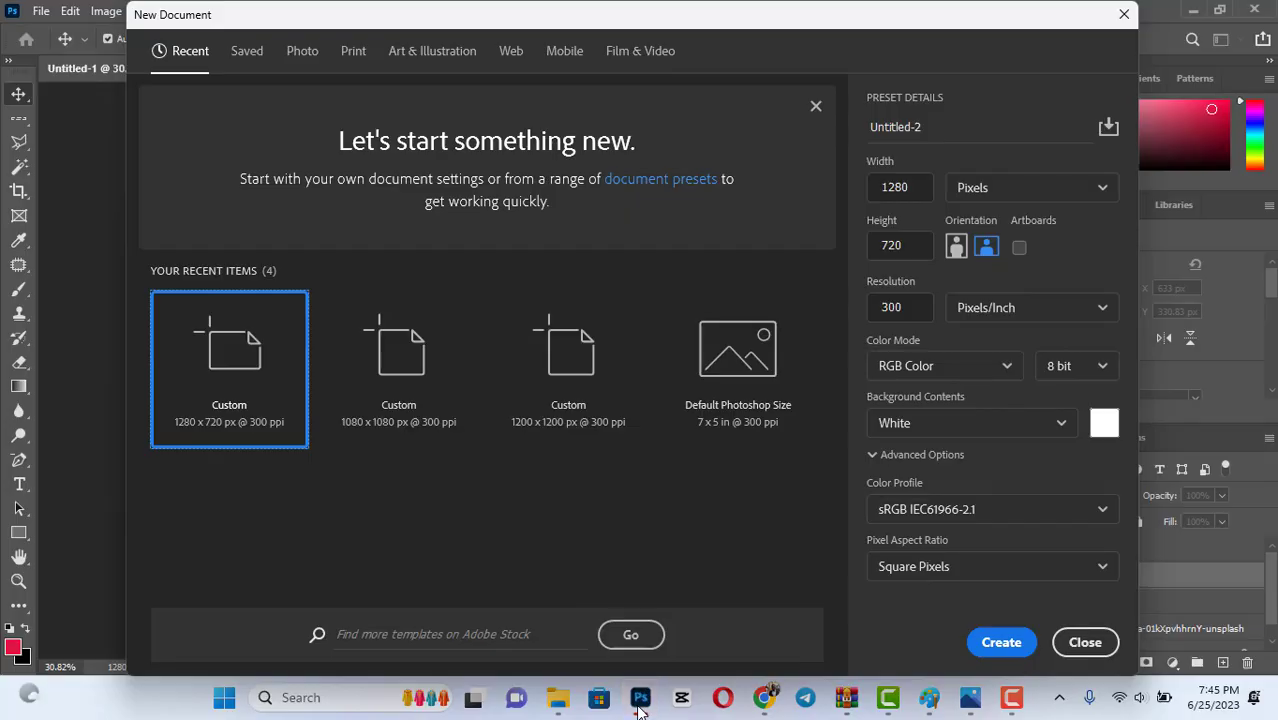
{"action": "left_click", "coordinate": [1011, 697]}
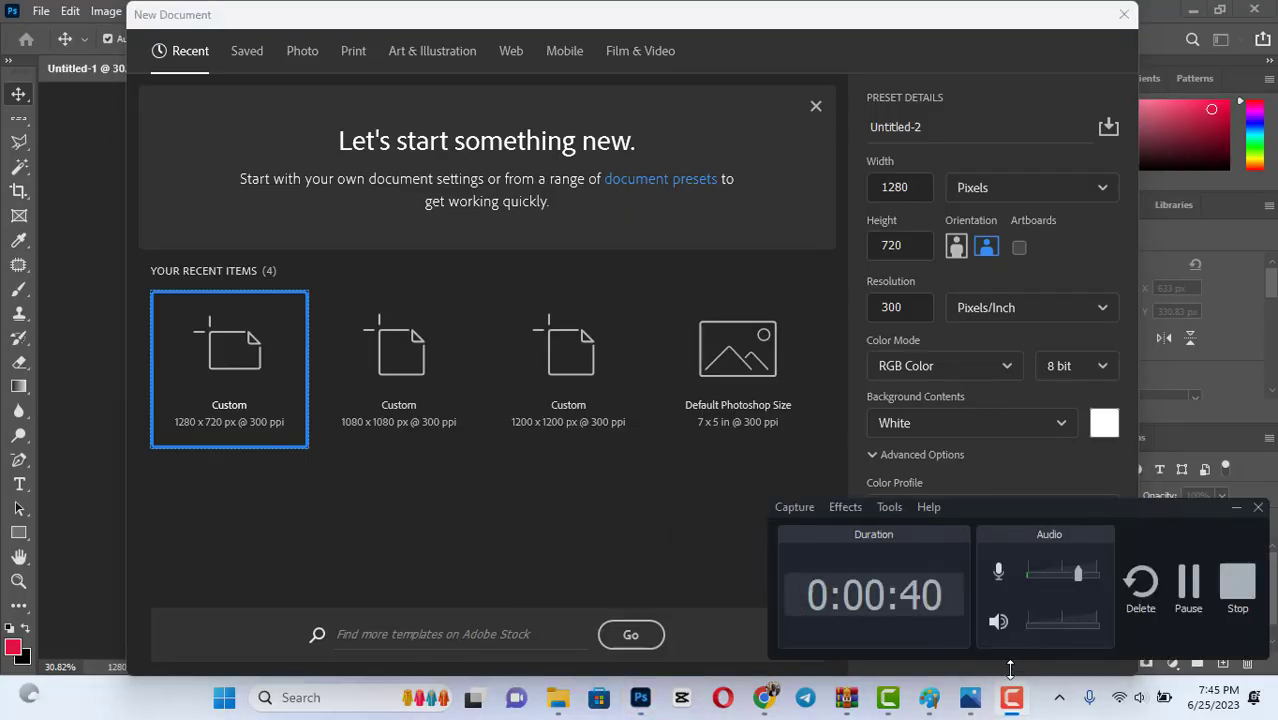
{"action": "left_click", "coordinate": [1188, 583]}
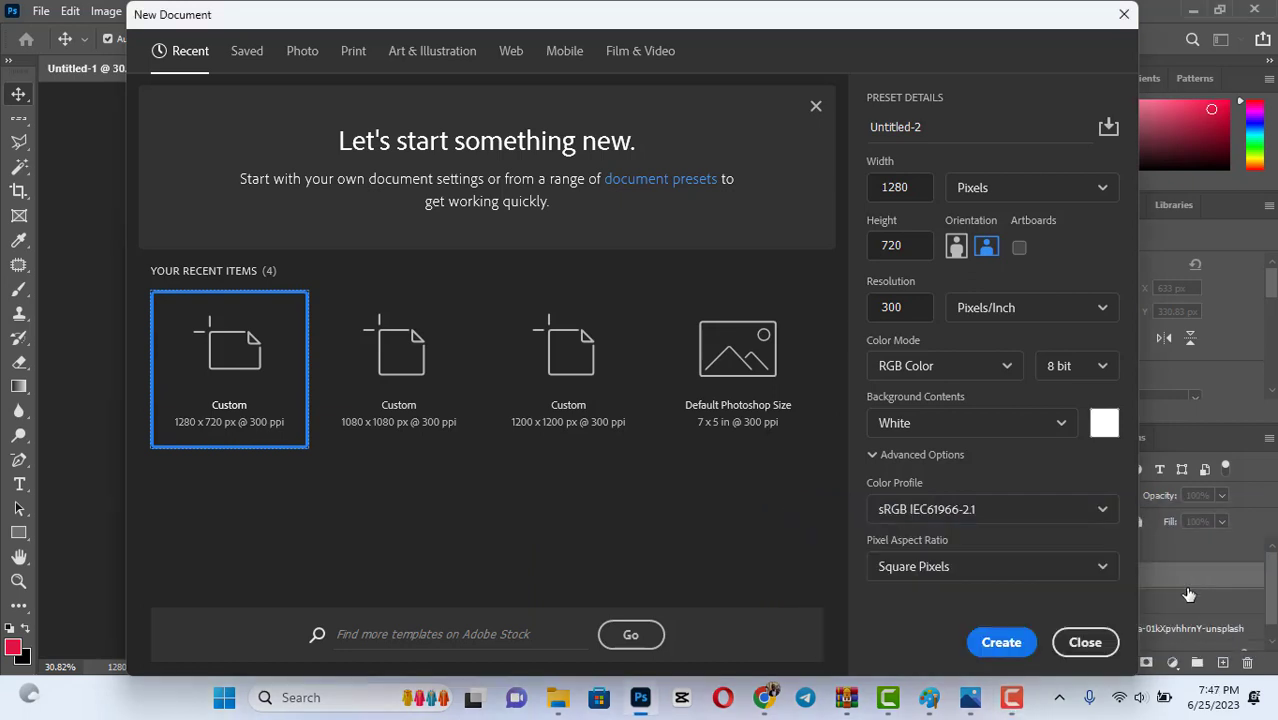
{"action": "left_click", "coordinate": [1013, 705]}
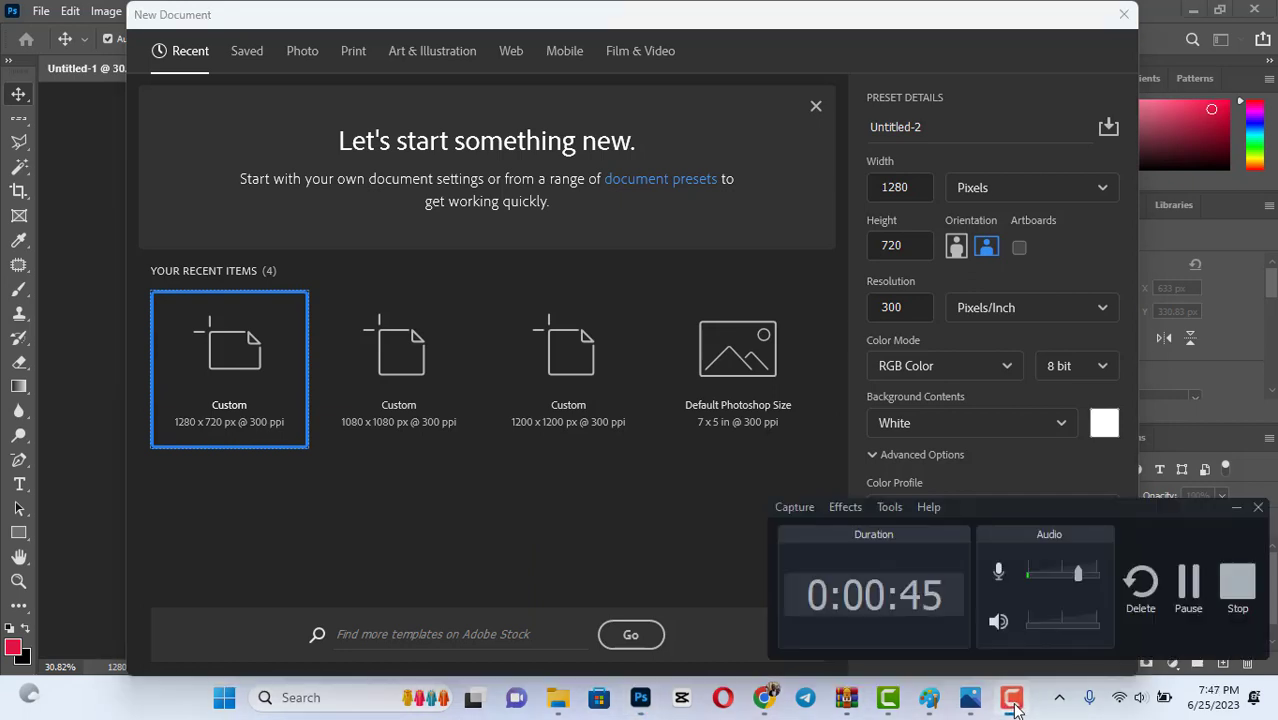
{"action": "left_click", "coordinate": [1013, 705]}
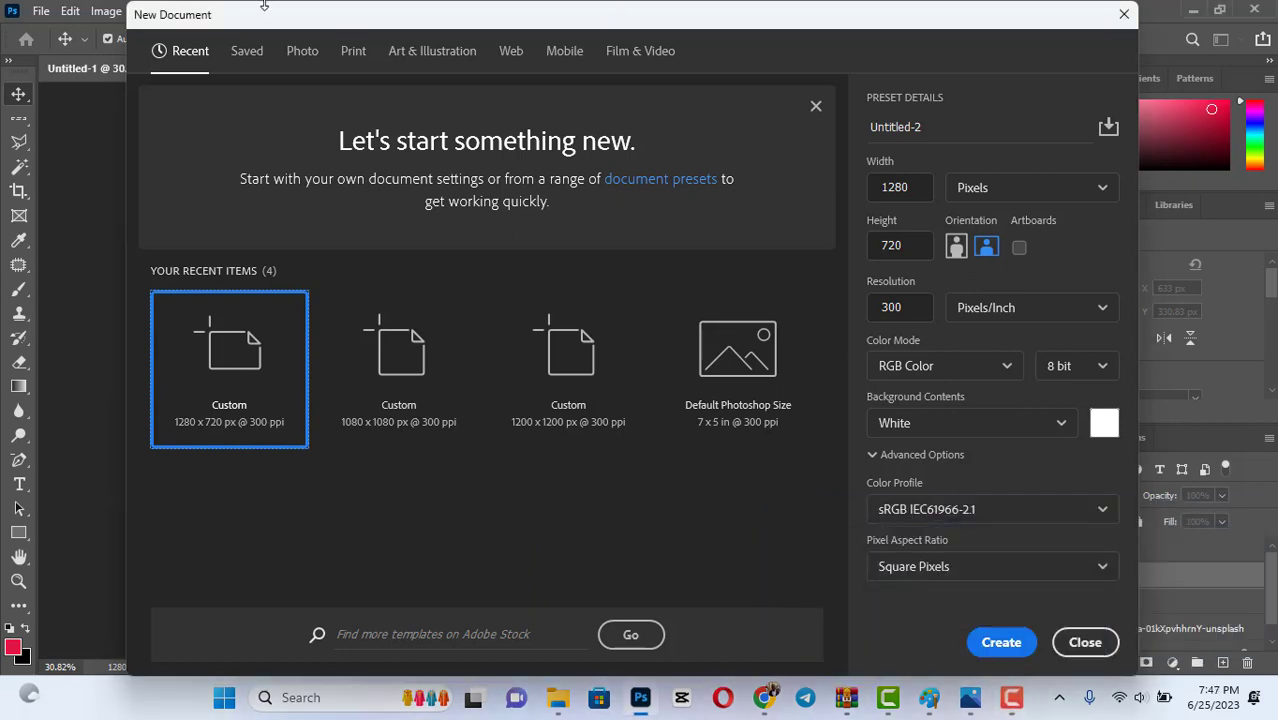
Create a new document from the A4 print preset, 210 x 297 mm at 300 ppi.
{"action": "left_click", "coordinate": [352, 64]}
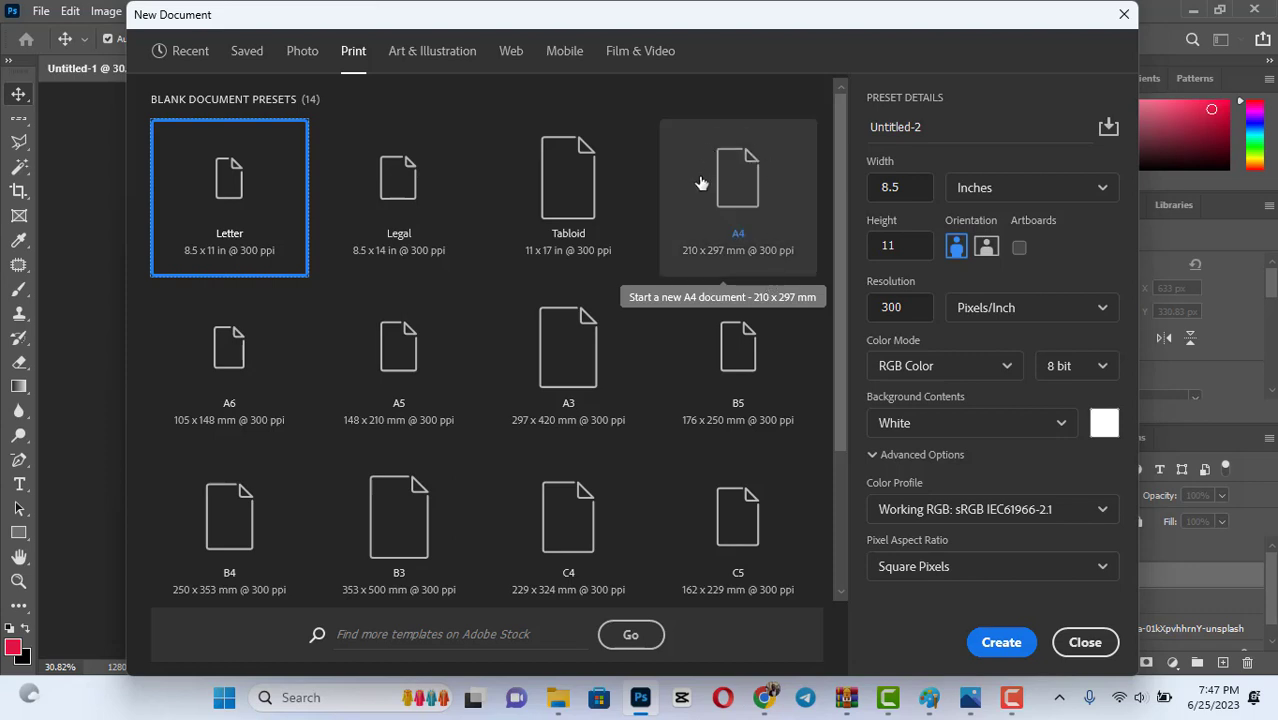
{"action": "left_click", "coordinate": [737, 238]}
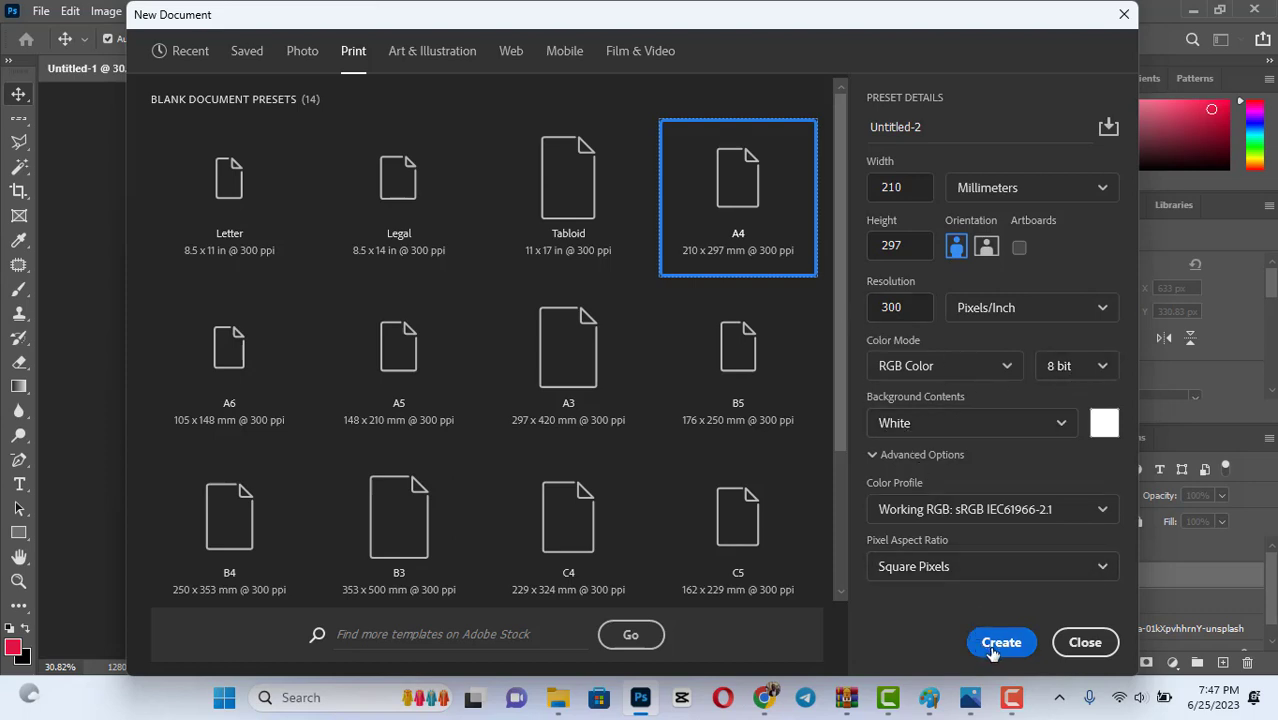
{"action": "left_click", "coordinate": [999, 643]}
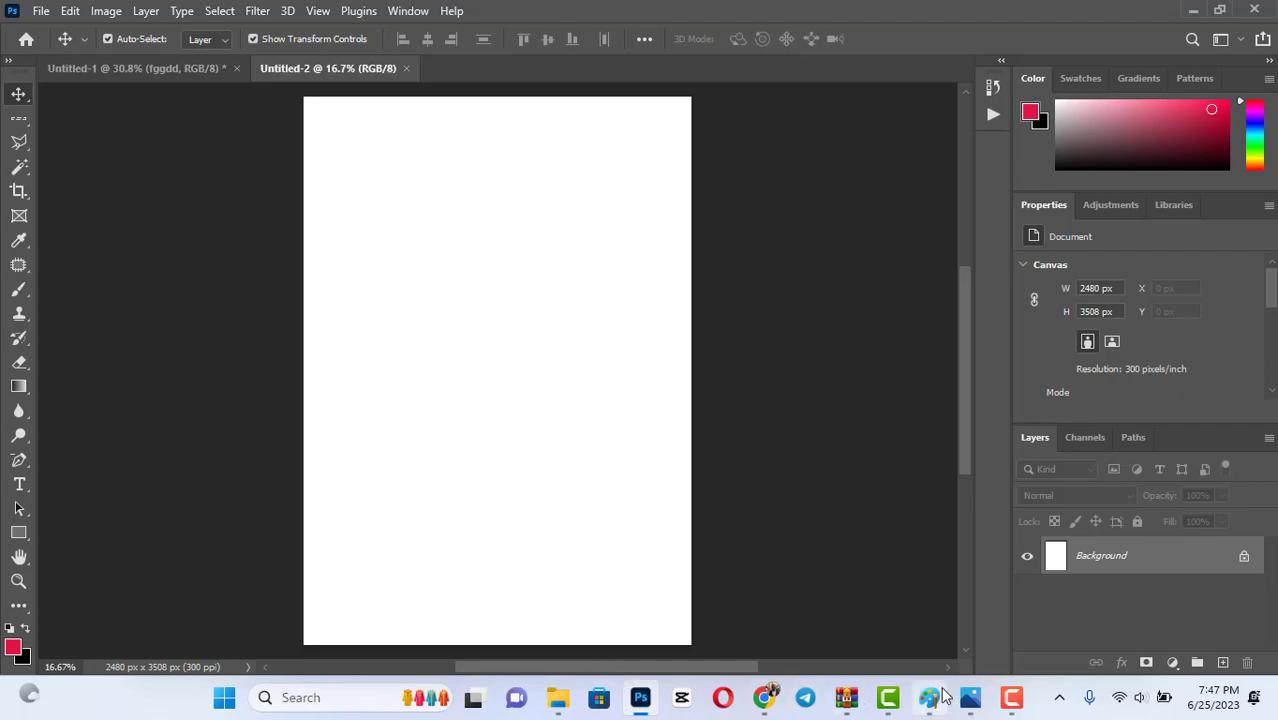
Switch to Chrome and search Google Images for "lady with book".
{"action": "left_click", "coordinate": [764, 697]}
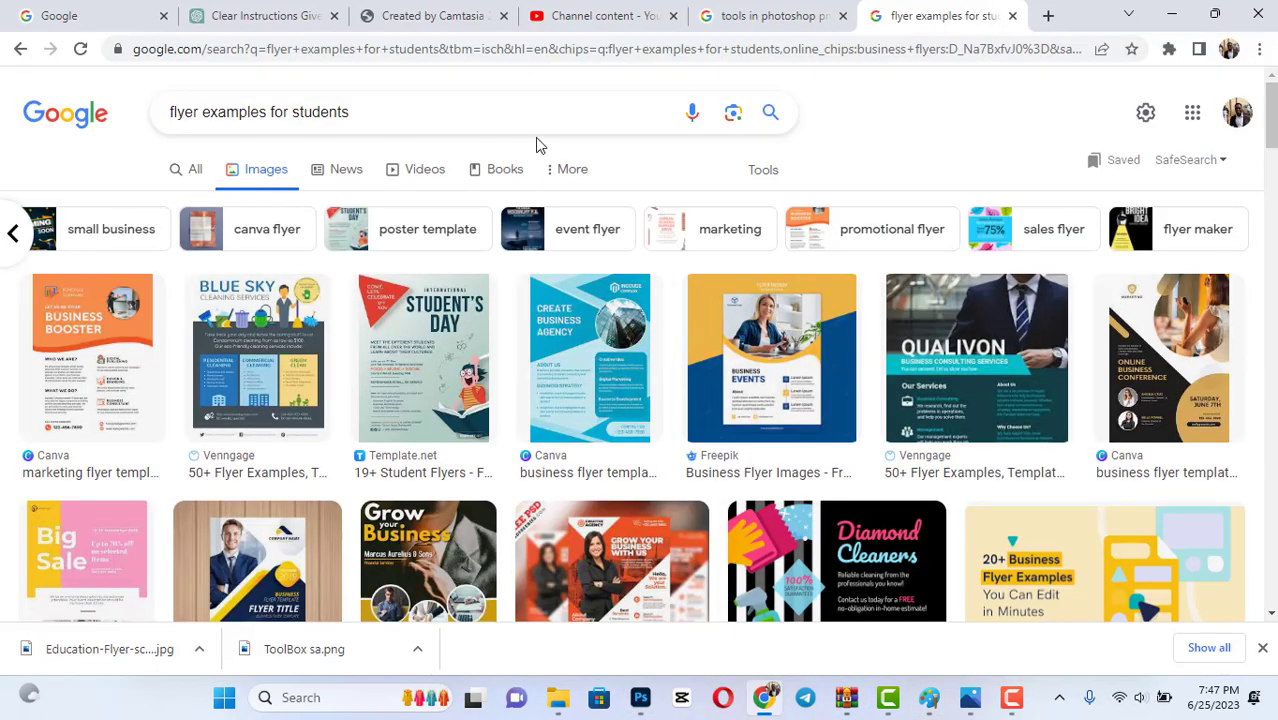
{"action": "triple_click", "coordinate": [490, 110]}
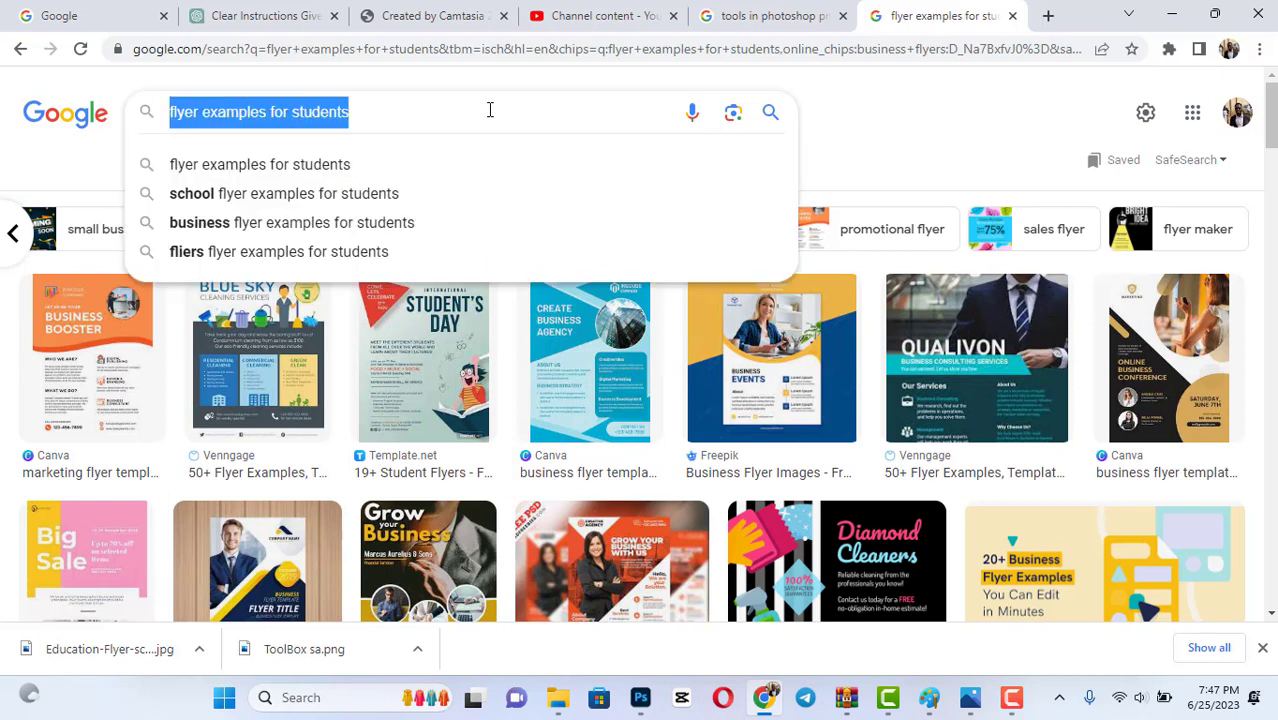
{"action": "type", "text": "la"}
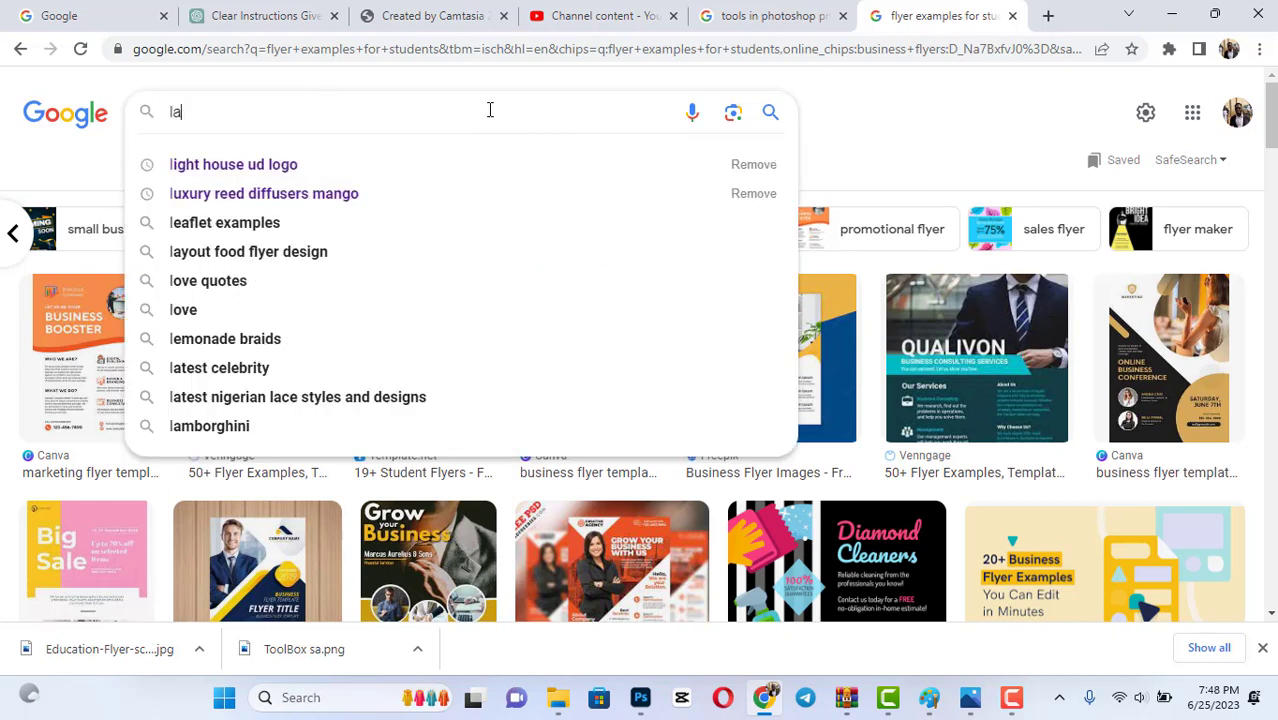
{"action": "type", "text": "dy "}
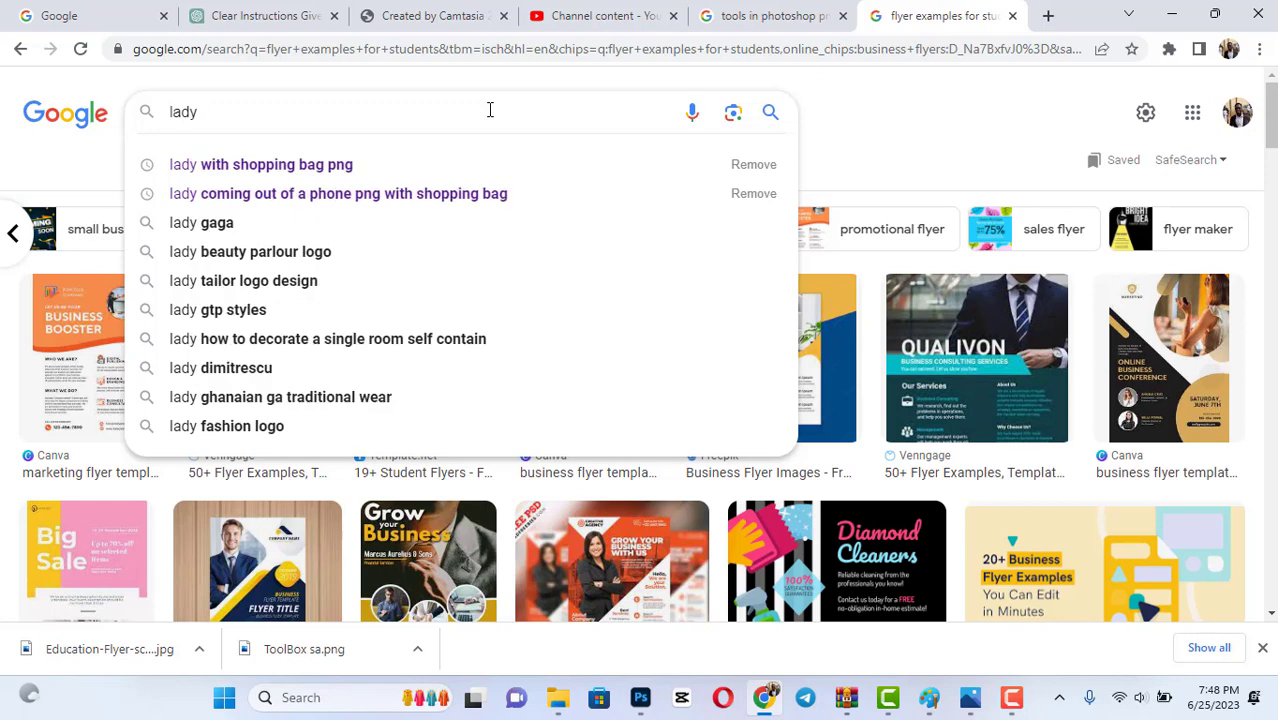
{"action": "type", "text": "with bo"}
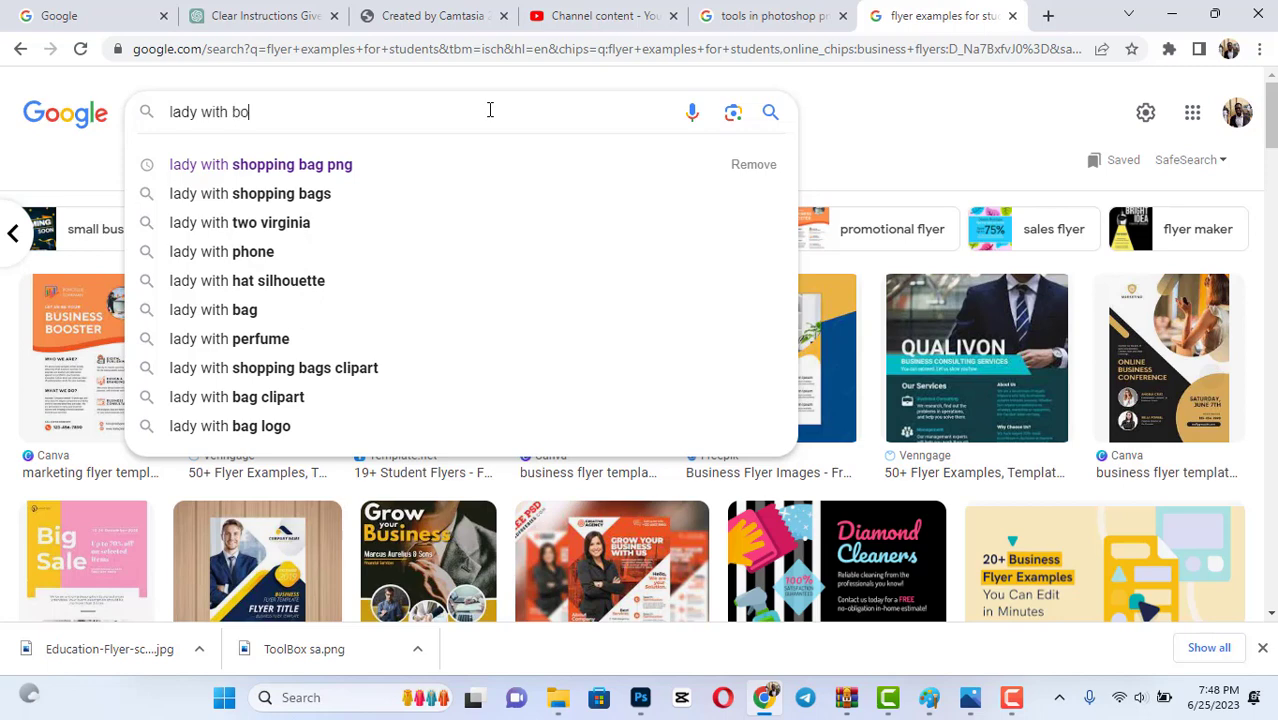
{"action": "type", "text": "ok"}
{"action": "key", "text": "Return"}
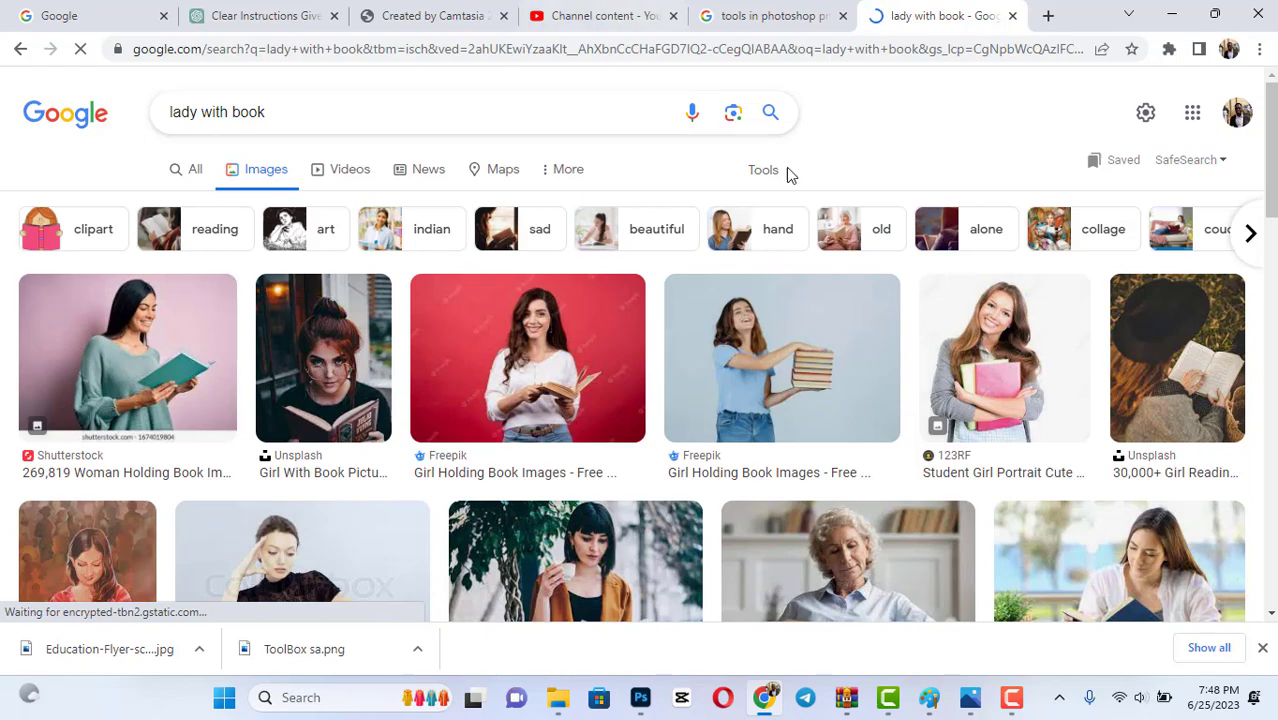
Look through the image results and open the StockImageFactory photo of a college girl holding books.
{"action": "scroll", "coordinate": [752, 450], "scroll_direction": "down", "scroll_amount": 4}
{"action": "scroll", "coordinate": [752, 455], "scroll_direction": "down", "scroll_amount": 4}
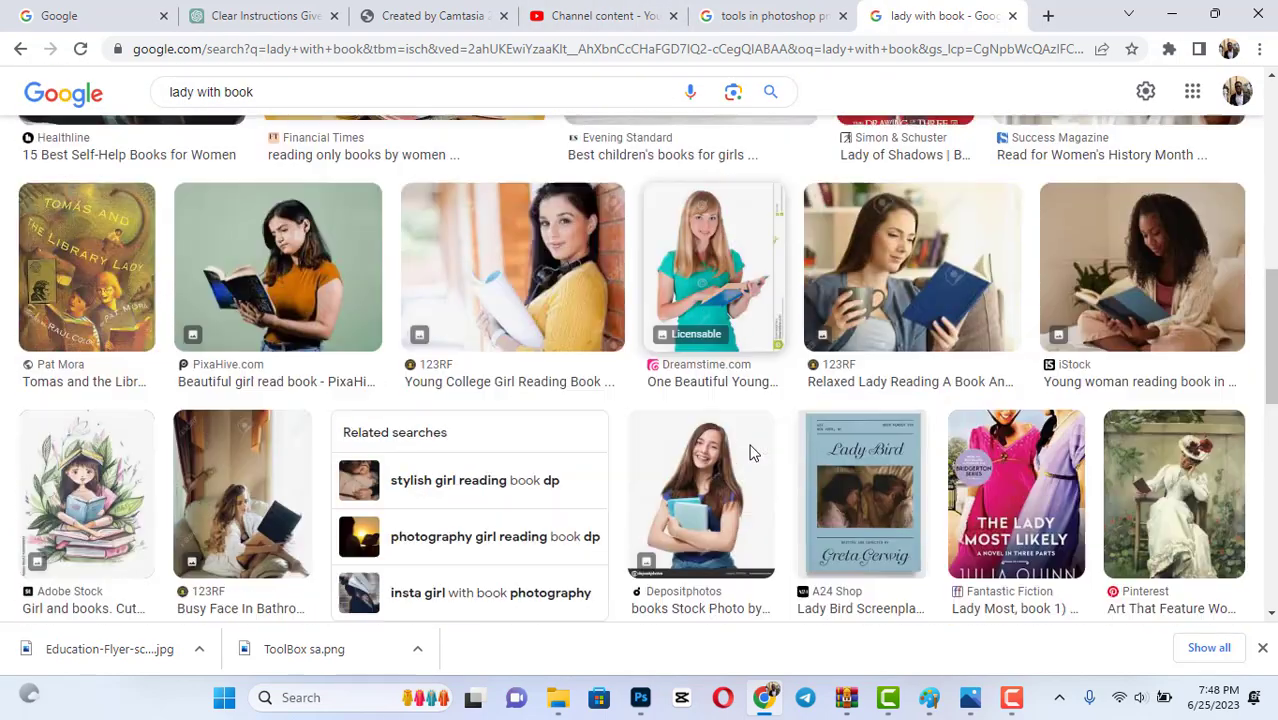
{"action": "scroll", "coordinate": [752, 455], "scroll_direction": "up", "scroll_amount": 3}
{"action": "scroll", "coordinate": [752, 455], "scroll_direction": "down", "scroll_amount": 6}
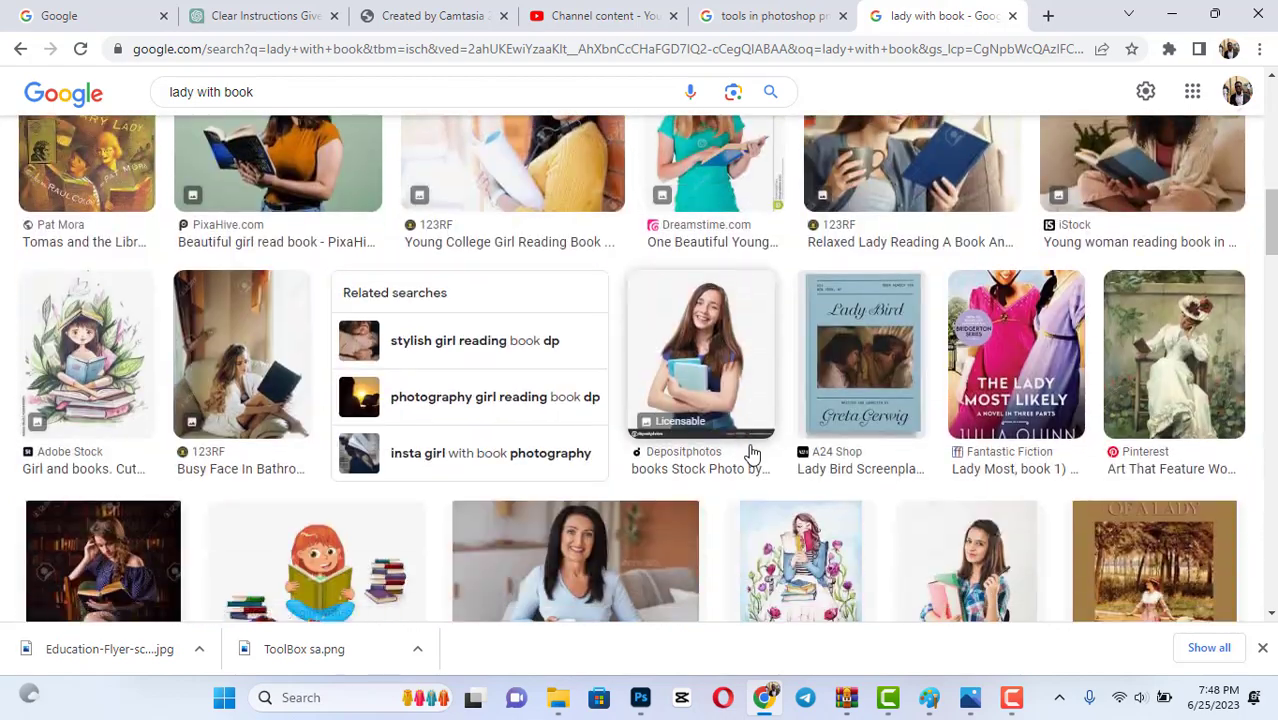
{"action": "scroll", "coordinate": [752, 455], "scroll_direction": "up", "scroll_amount": 2}
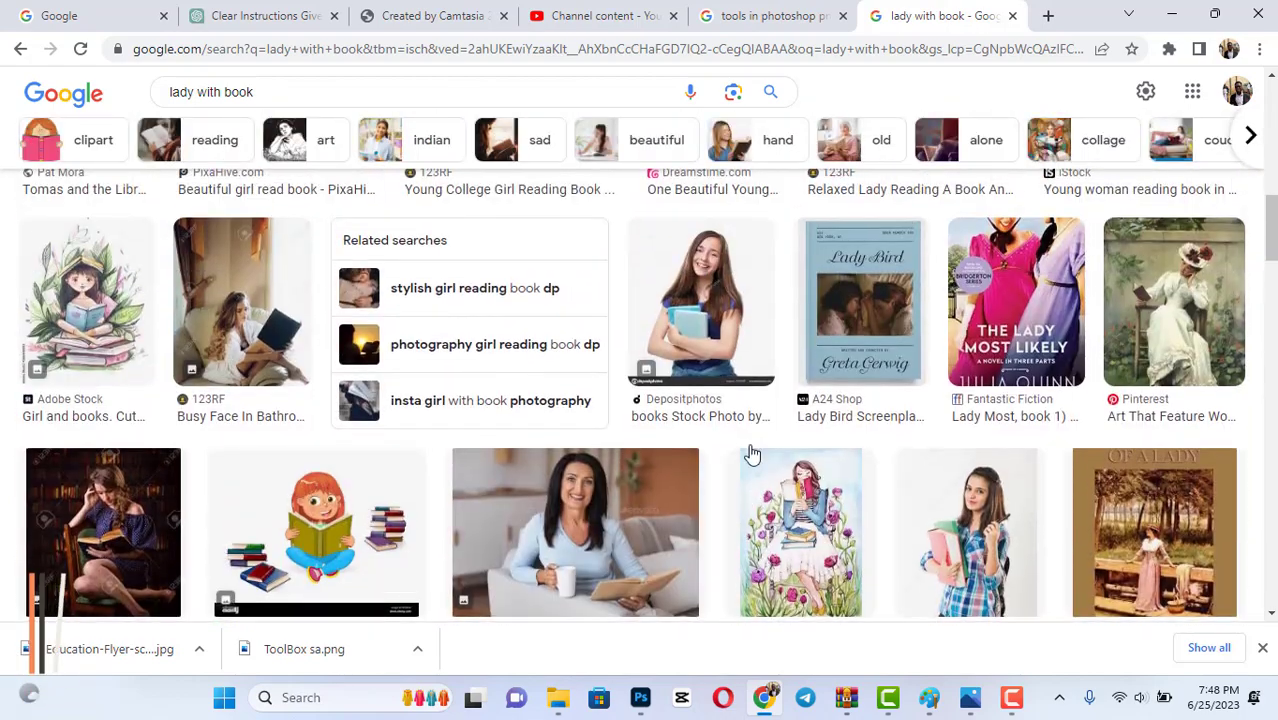
{"action": "scroll", "coordinate": [752, 455], "scroll_direction": "down", "scroll_amount": 5}
{"action": "scroll", "coordinate": [752, 455], "scroll_direction": "up", "scroll_amount": 4}
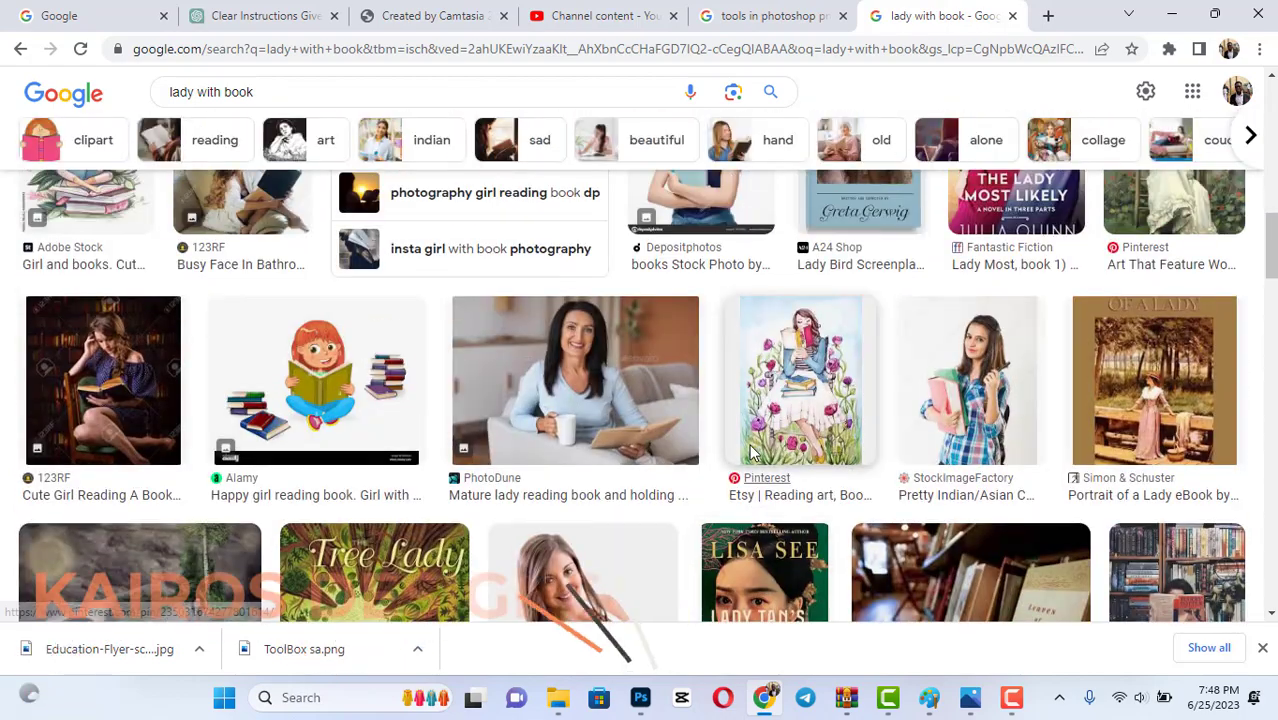
{"action": "left_click", "coordinate": [960, 400]}
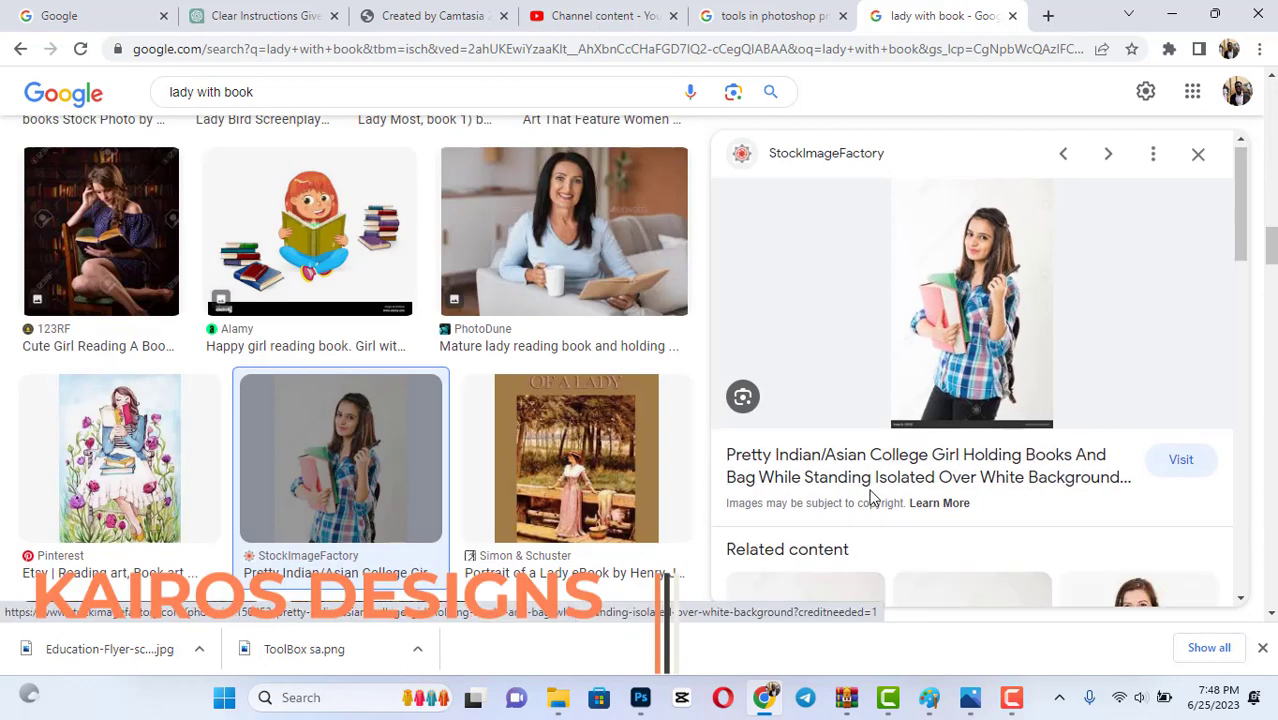
{"action": "scroll", "coordinate": [860, 488], "scroll_direction": "down", "scroll_amount": 5}
{"action": "scroll", "coordinate": [870, 495], "scroll_direction": "up", "scroll_amount": 2}
{"action": "scroll", "coordinate": [870, 498], "scroll_direction": "down", "scroll_amount": 2}
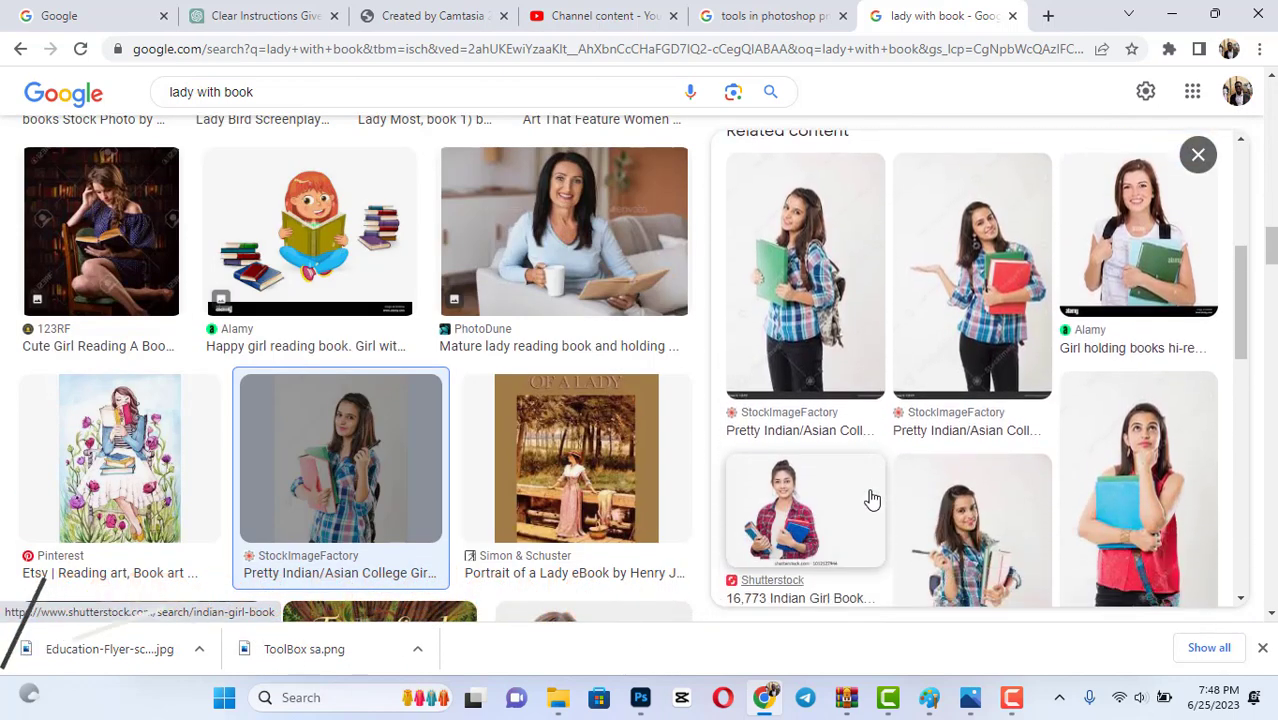
{"action": "scroll", "coordinate": [993, 418], "scroll_direction": "down", "scroll_amount": 1}
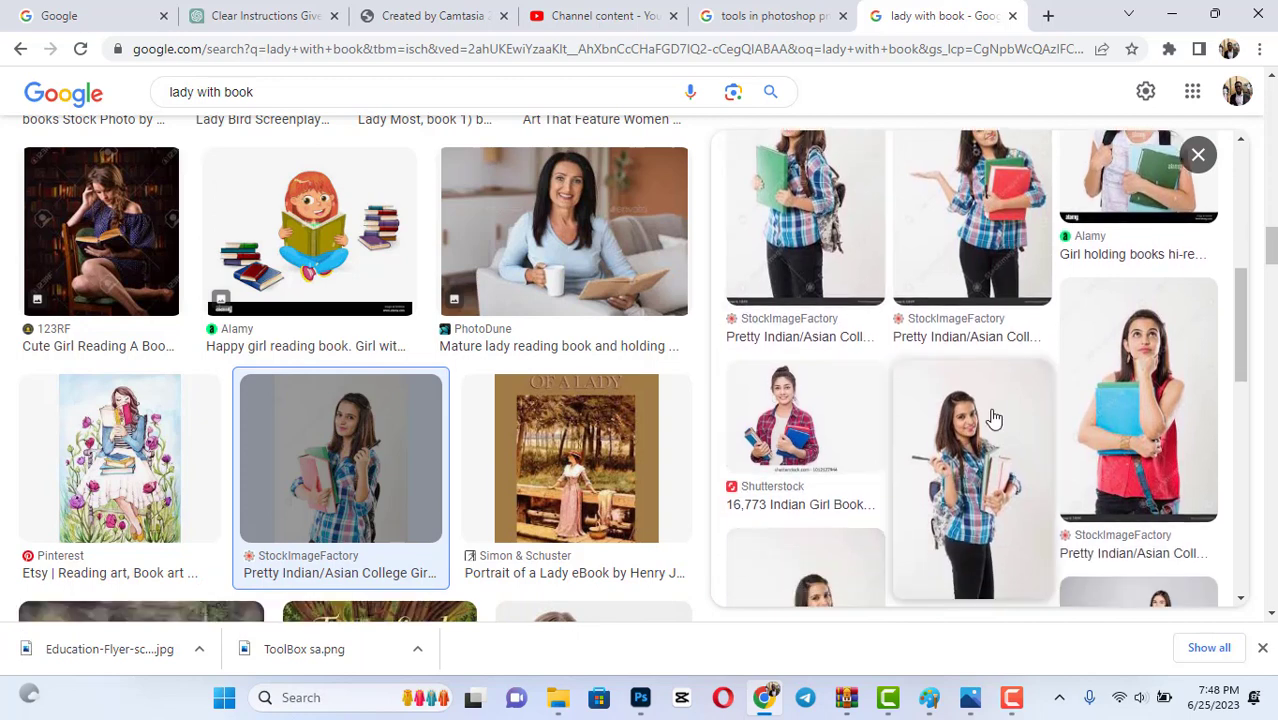
{"action": "left_click", "coordinate": [1003, 364]}
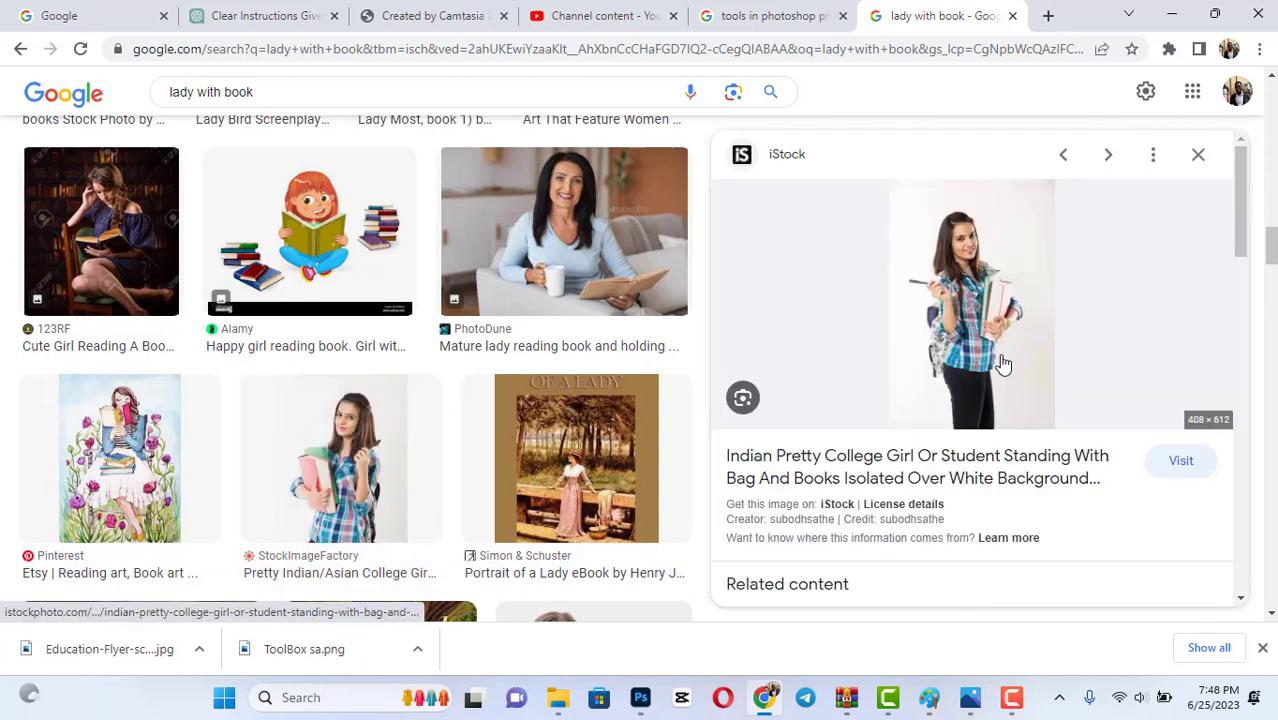
{"action": "right_click", "coordinate": [968, 360]}
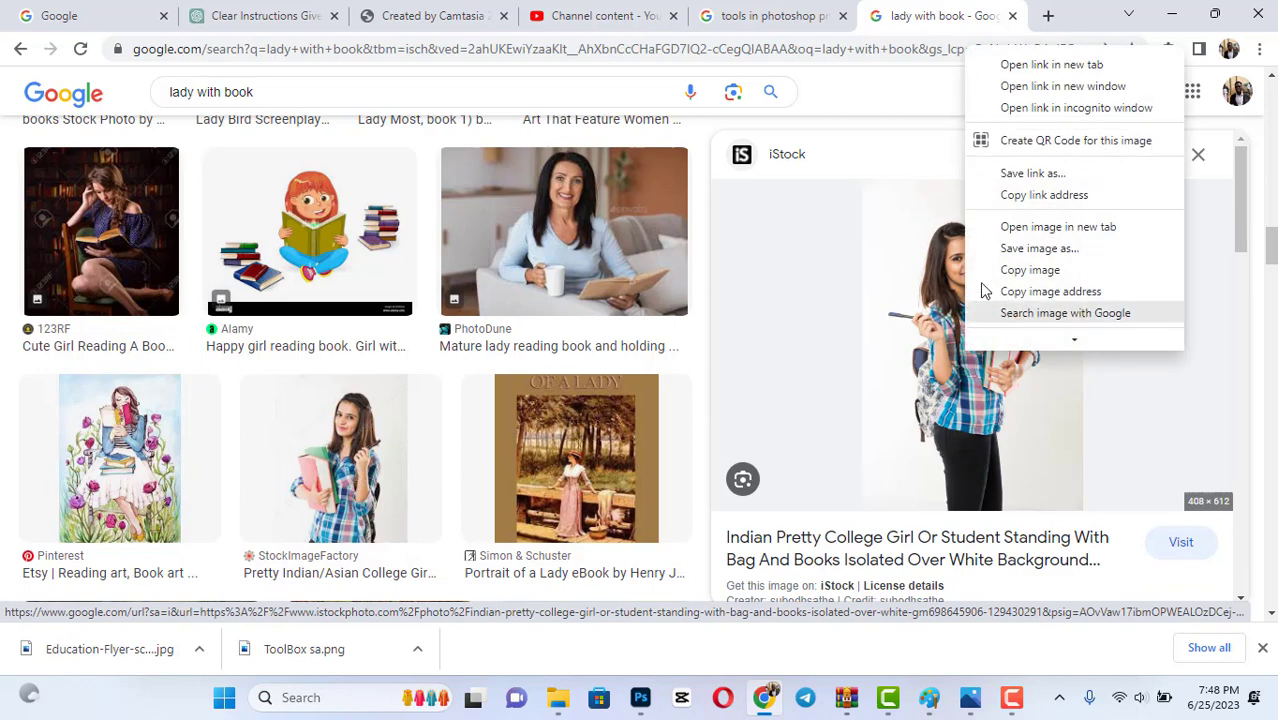
{"action": "left_click", "coordinate": [1047, 249]}
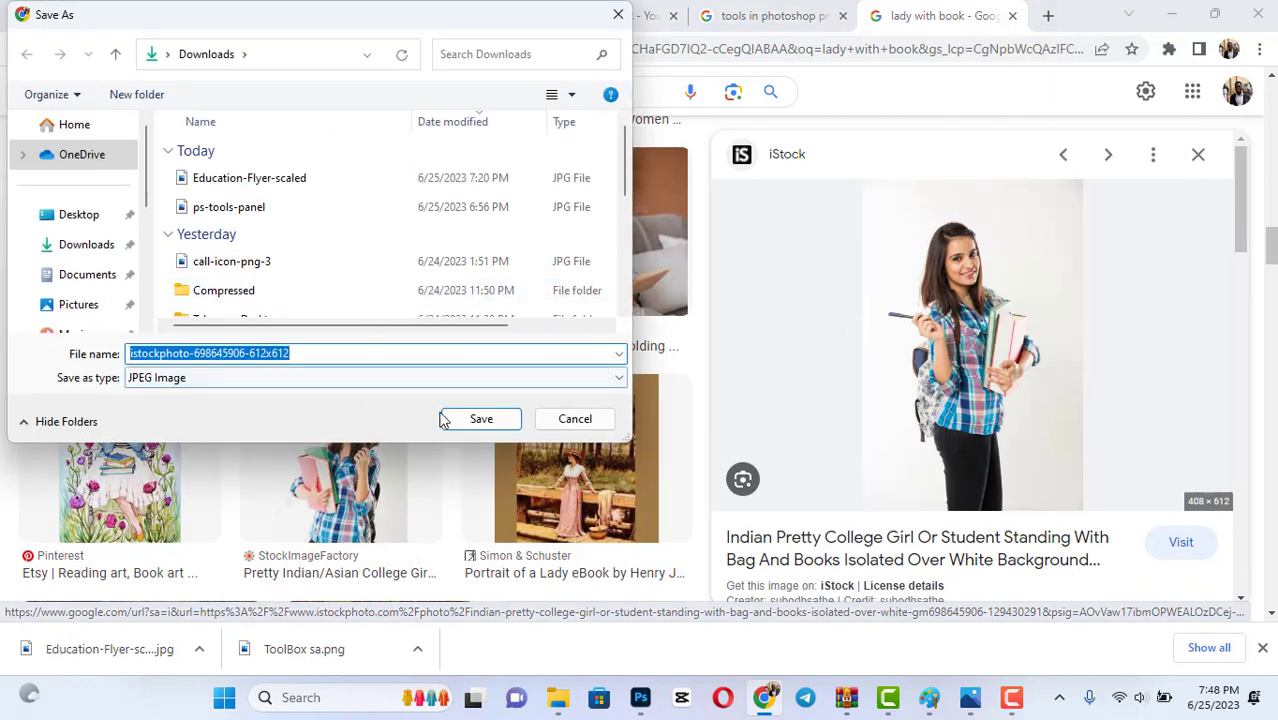
{"action": "left_click", "coordinate": [479, 422]}
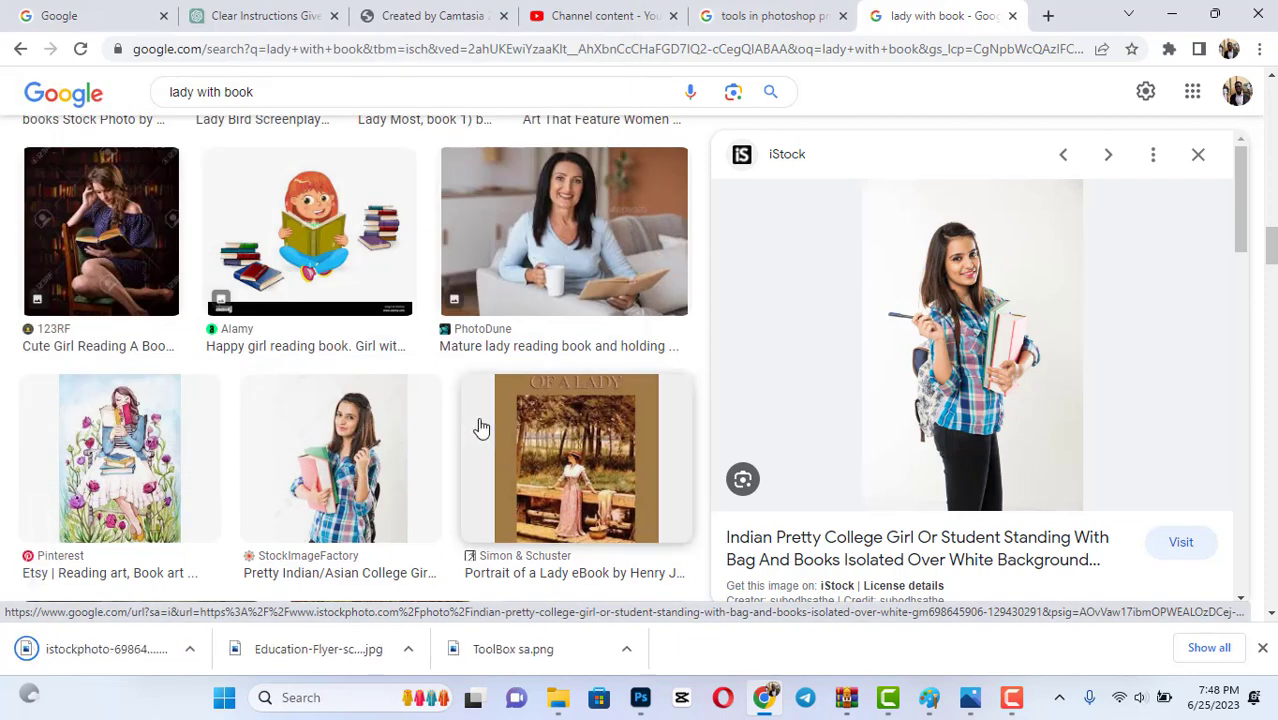
Search Google Images for "uk".
{"action": "left_click", "coordinate": [512, 90]}
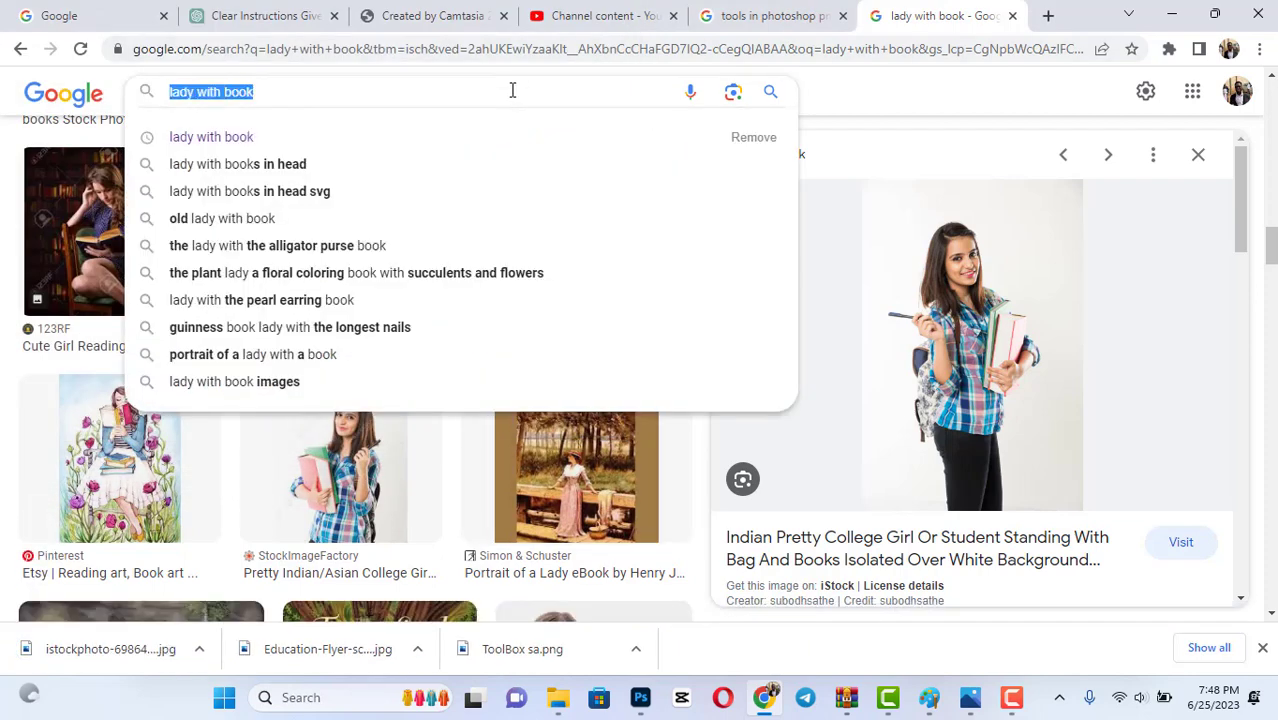
{"action": "type", "text": "uk"}
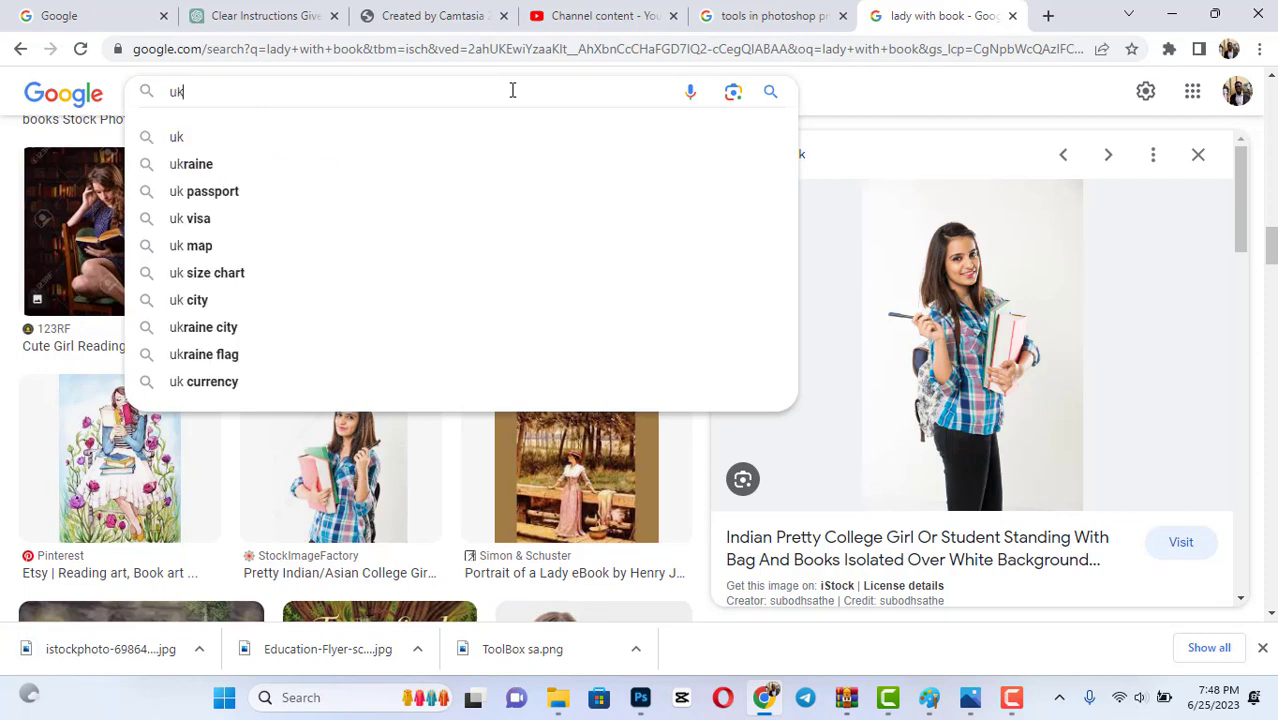
{"action": "key", "text": "Return"}
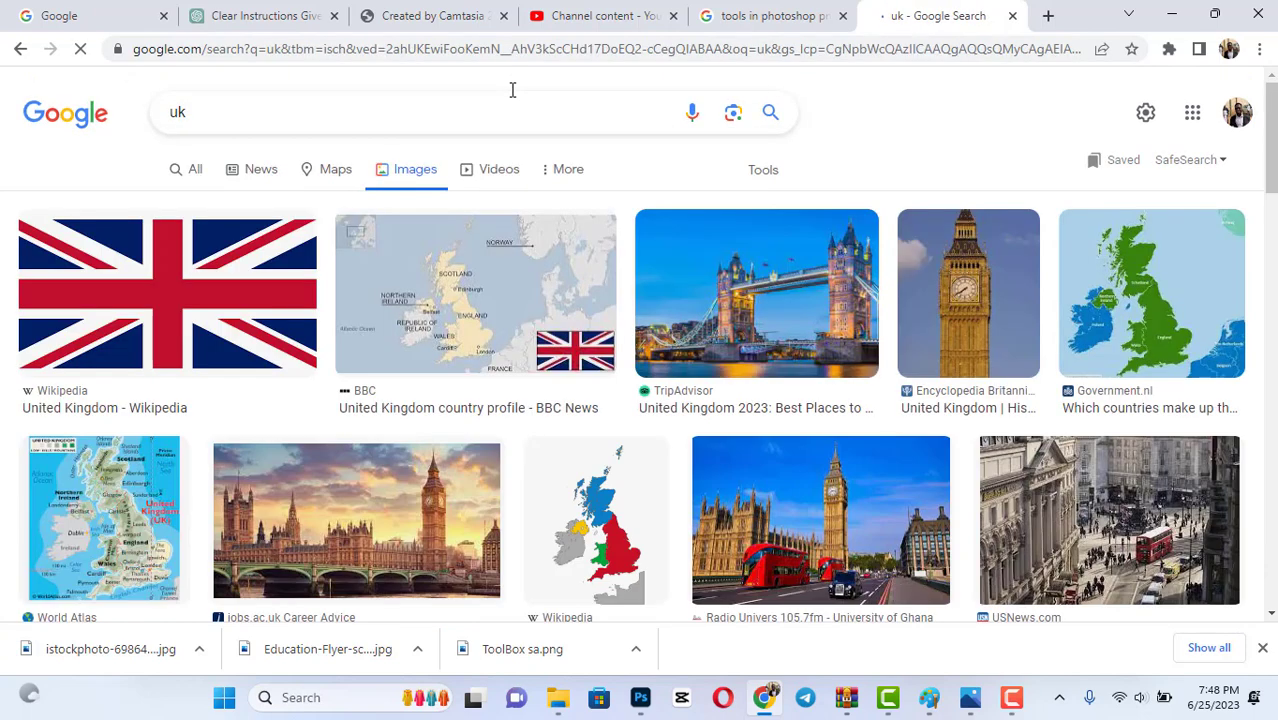
Look through the "uk" image results for a London background and open the Mint photo of Big Ben and the bridge.
{"action": "scroll", "coordinate": [797, 610], "scroll_direction": "down", "scroll_amount": 3}
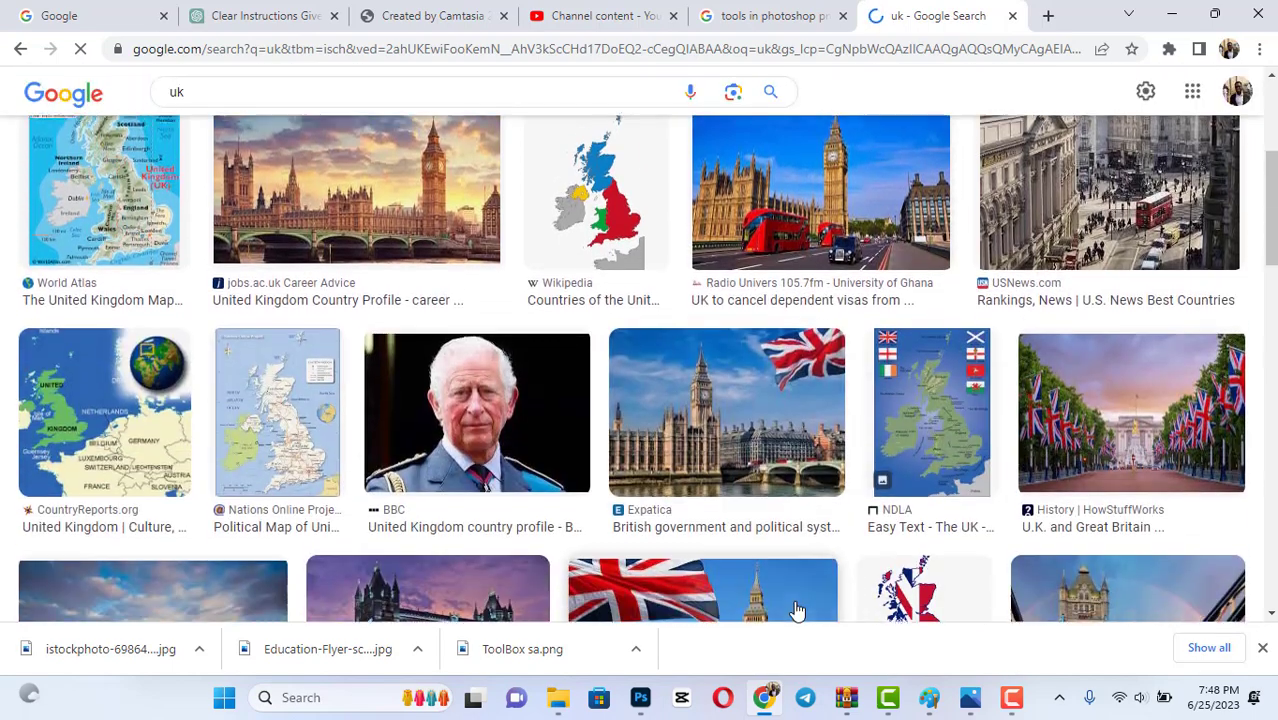
{"action": "scroll", "coordinate": [797, 610], "scroll_direction": "down", "scroll_amount": 2}
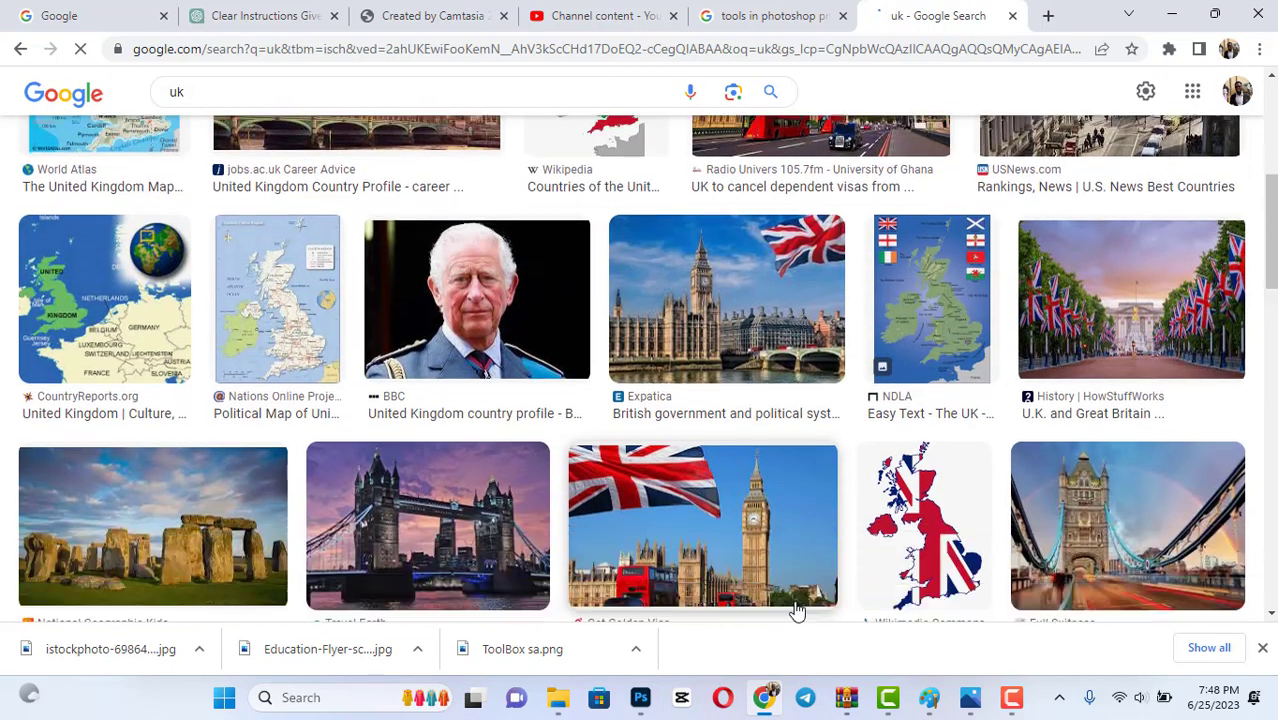
{"action": "scroll", "coordinate": [797, 610], "scroll_direction": "up", "scroll_amount": 1}
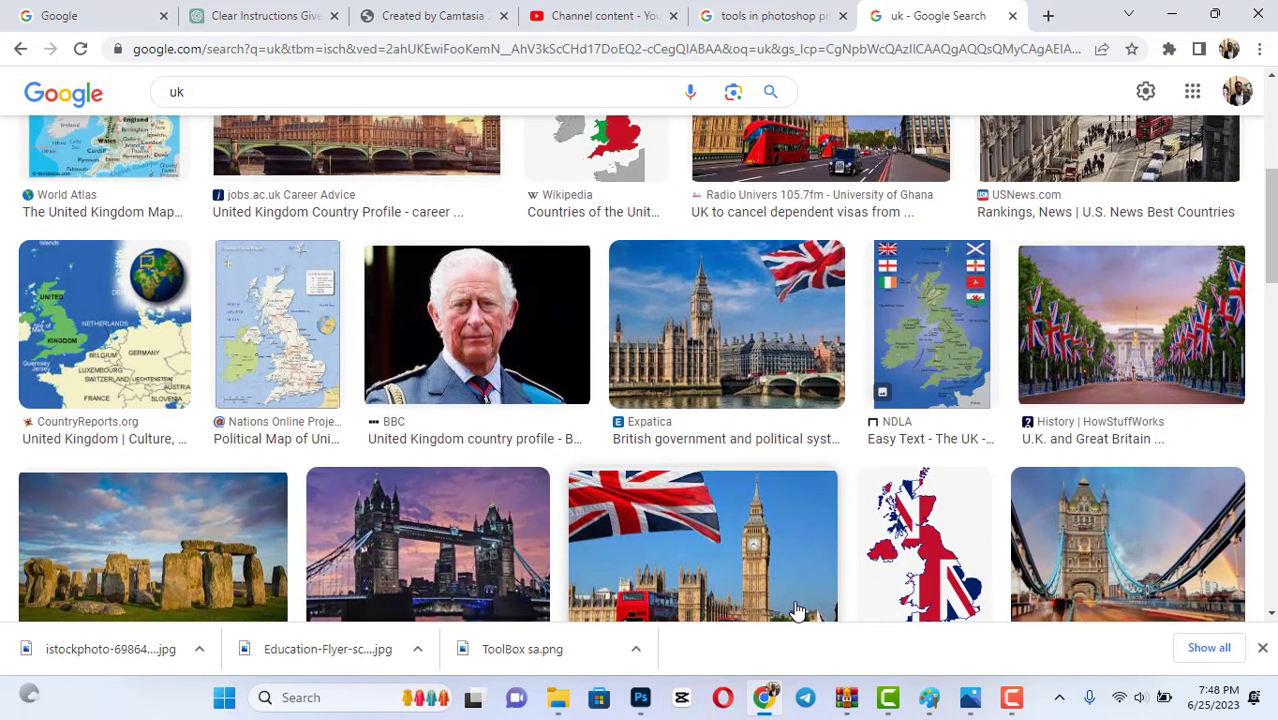
{"action": "scroll", "coordinate": [797, 610], "scroll_direction": "down", "scroll_amount": 2}
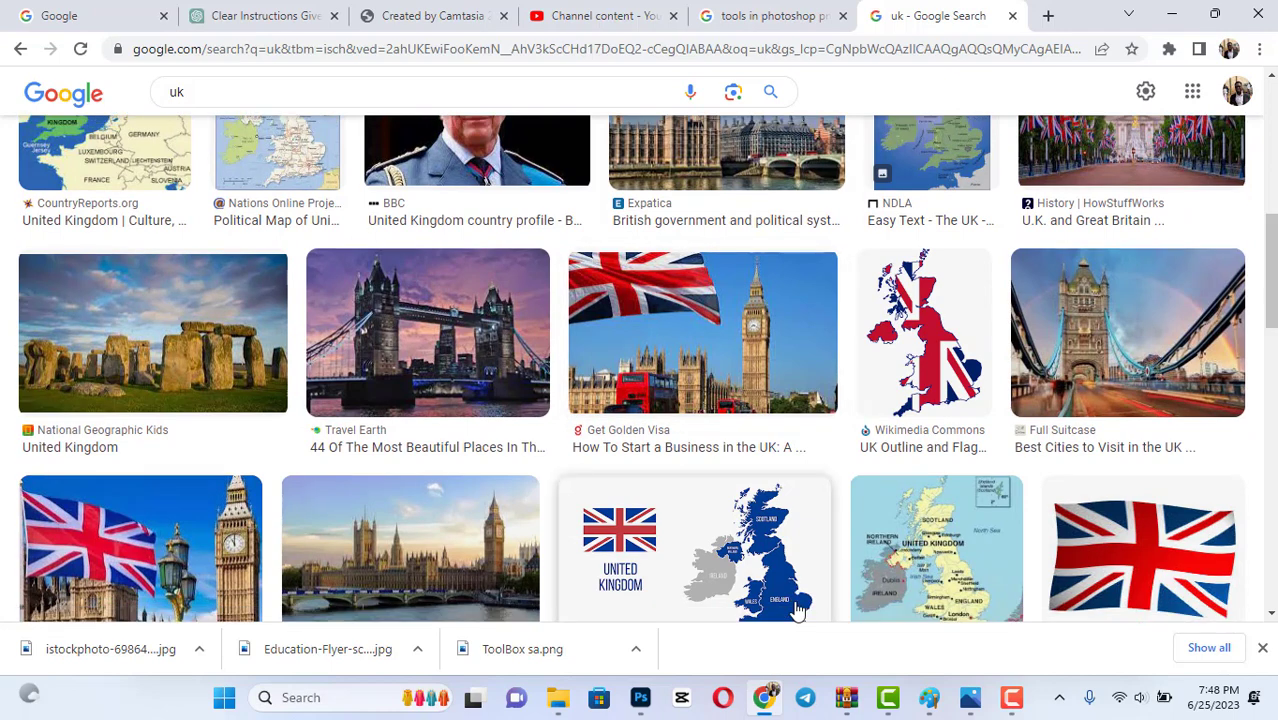
{"action": "scroll", "coordinate": [797, 610], "scroll_direction": "down", "scroll_amount": 3}
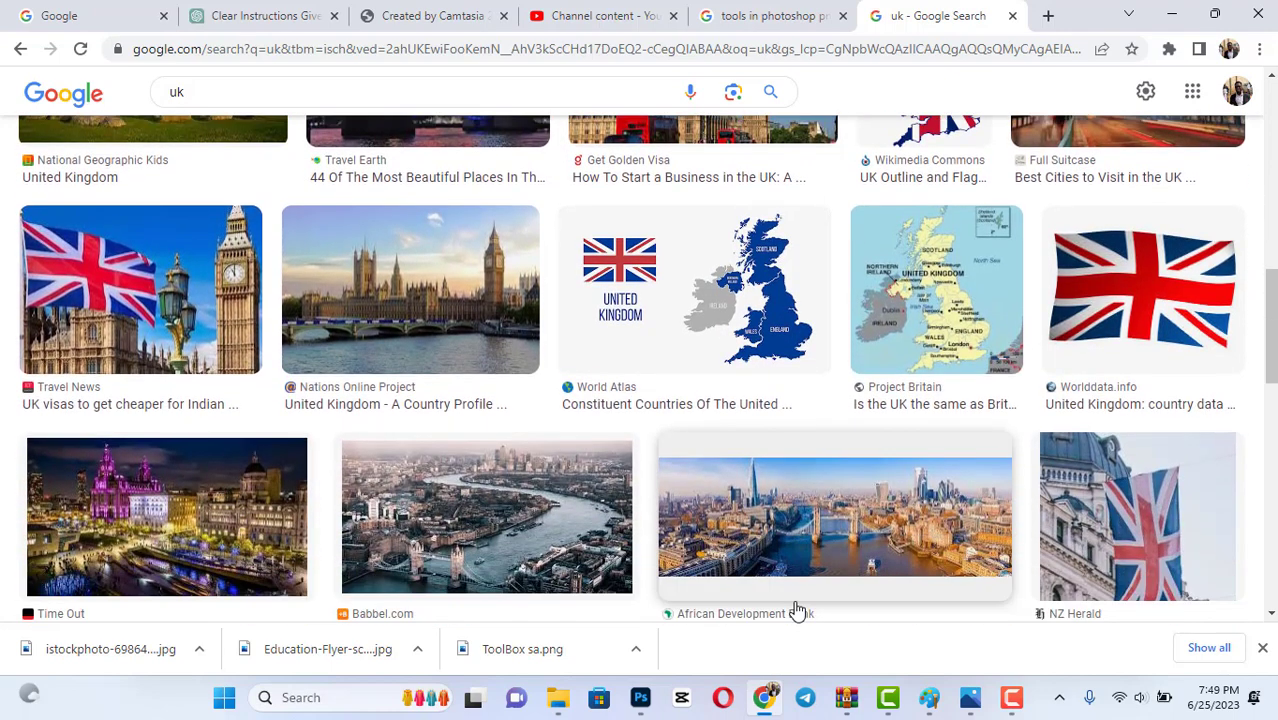
{"action": "scroll", "coordinate": [797, 610], "scroll_direction": "down", "scroll_amount": 10}
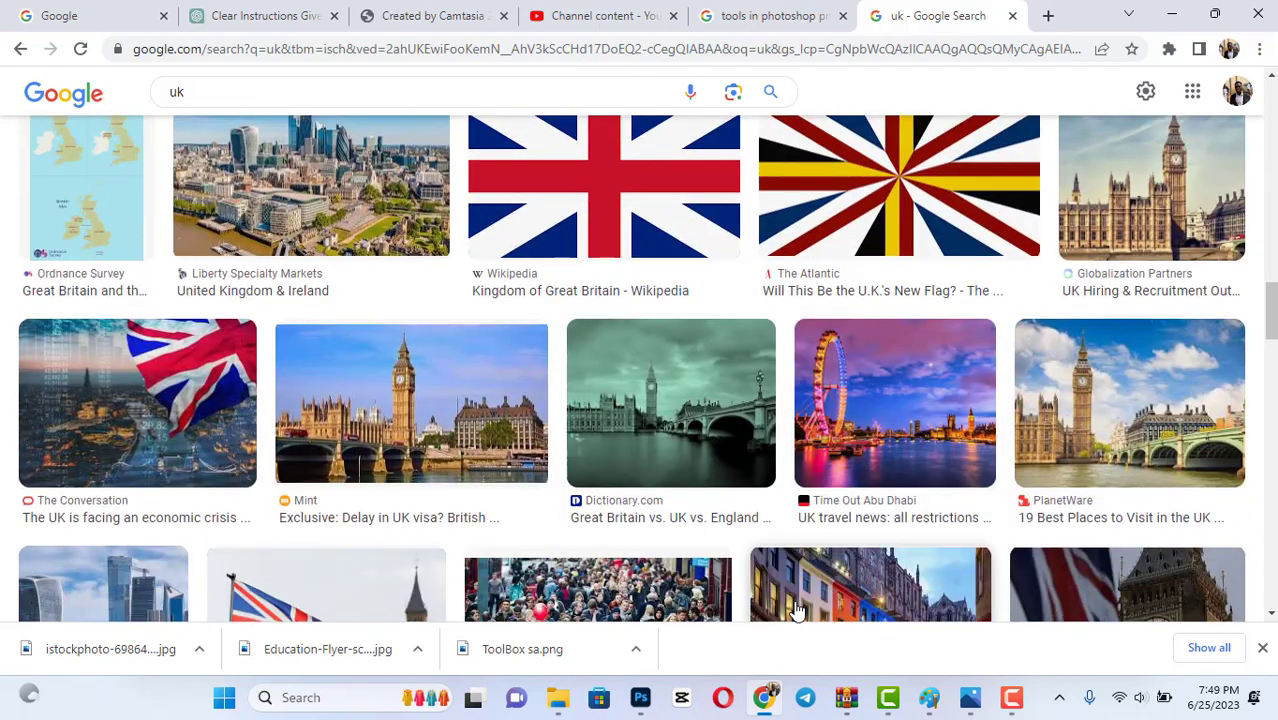
{"action": "scroll", "coordinate": [797, 610], "scroll_direction": "down", "scroll_amount": 7}
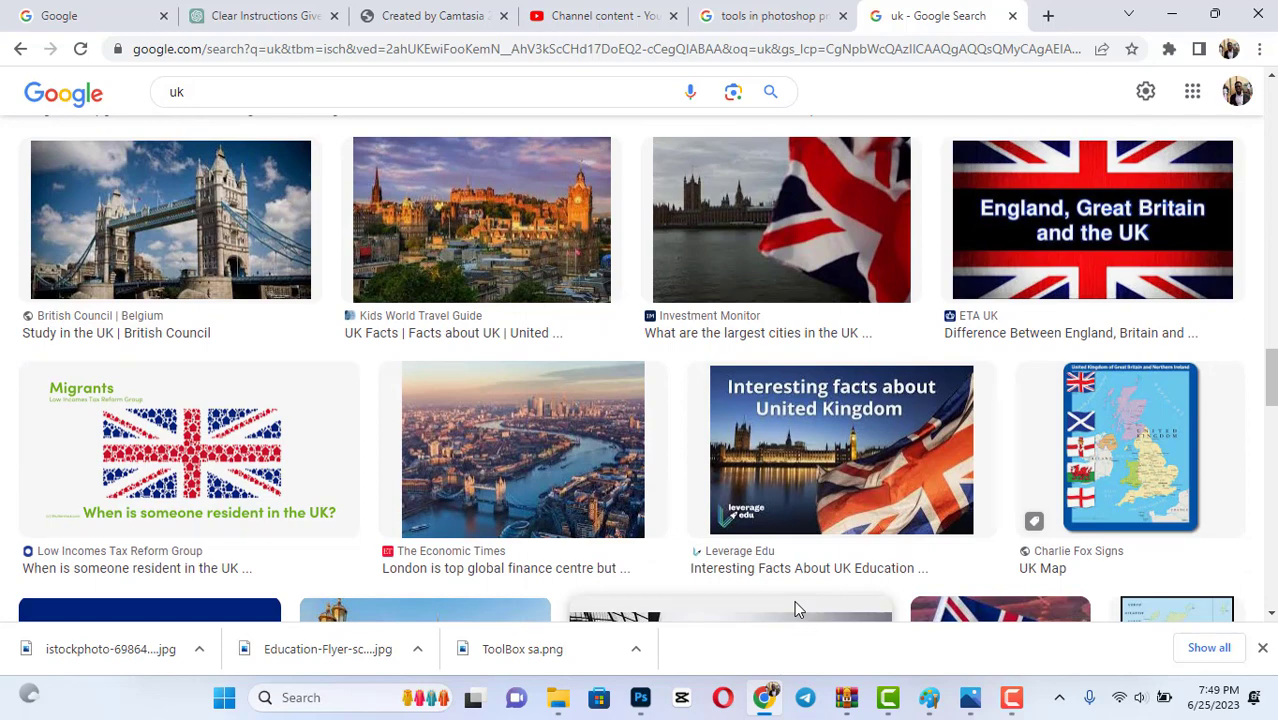
{"action": "scroll", "coordinate": [797, 610], "scroll_direction": "down", "scroll_amount": 6}
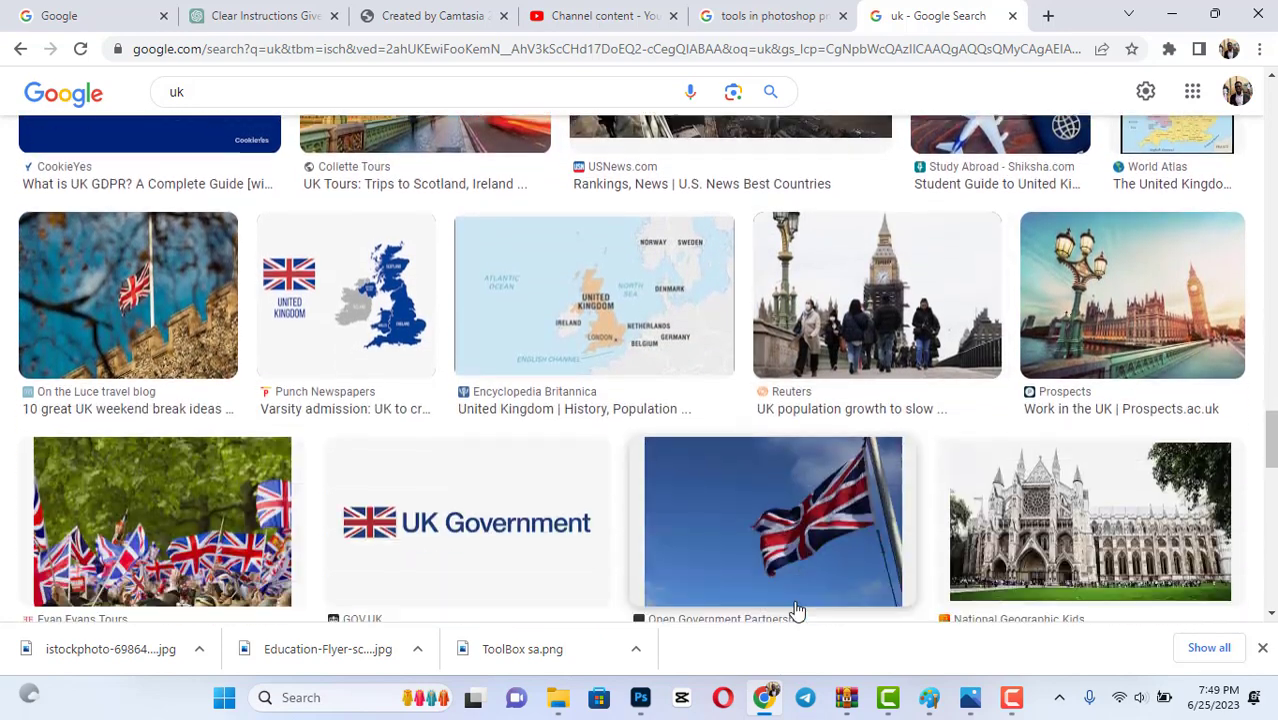
{"action": "scroll", "coordinate": [797, 610], "scroll_direction": "down", "scroll_amount": 1}
{"action": "scroll", "coordinate": [797, 610], "scroll_direction": "up", "scroll_amount": 1}
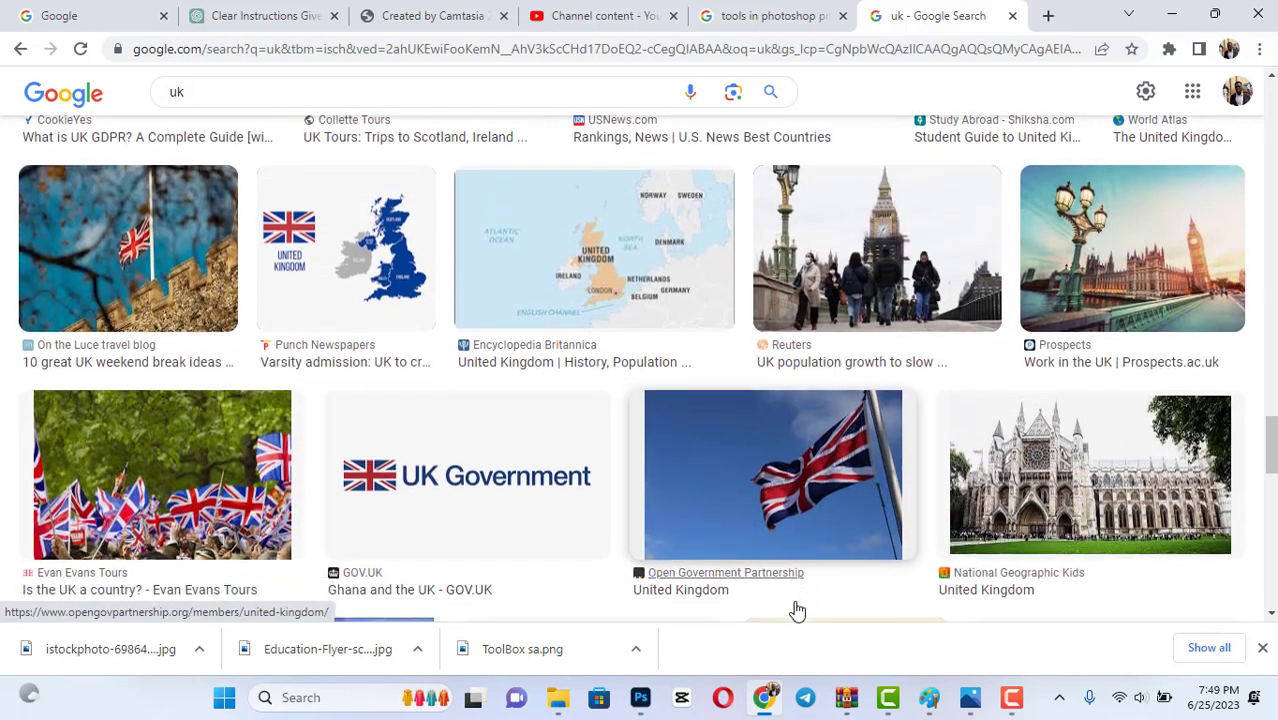
{"action": "scroll", "coordinate": [1005, 478], "scroll_direction": "down", "scroll_amount": 2}
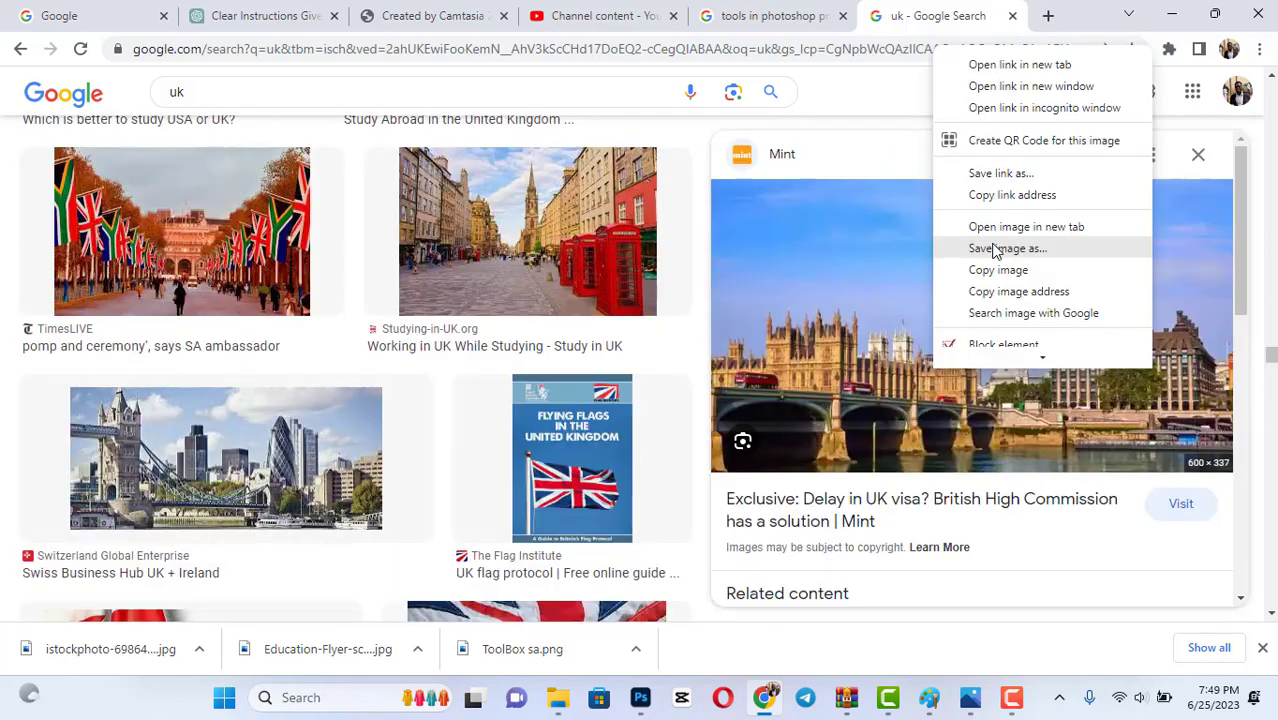
Save the Mint photo of Big Ben to Downloads as a WEBP file and show the Downloads folder.
{"action": "key", "text": "Escape"}
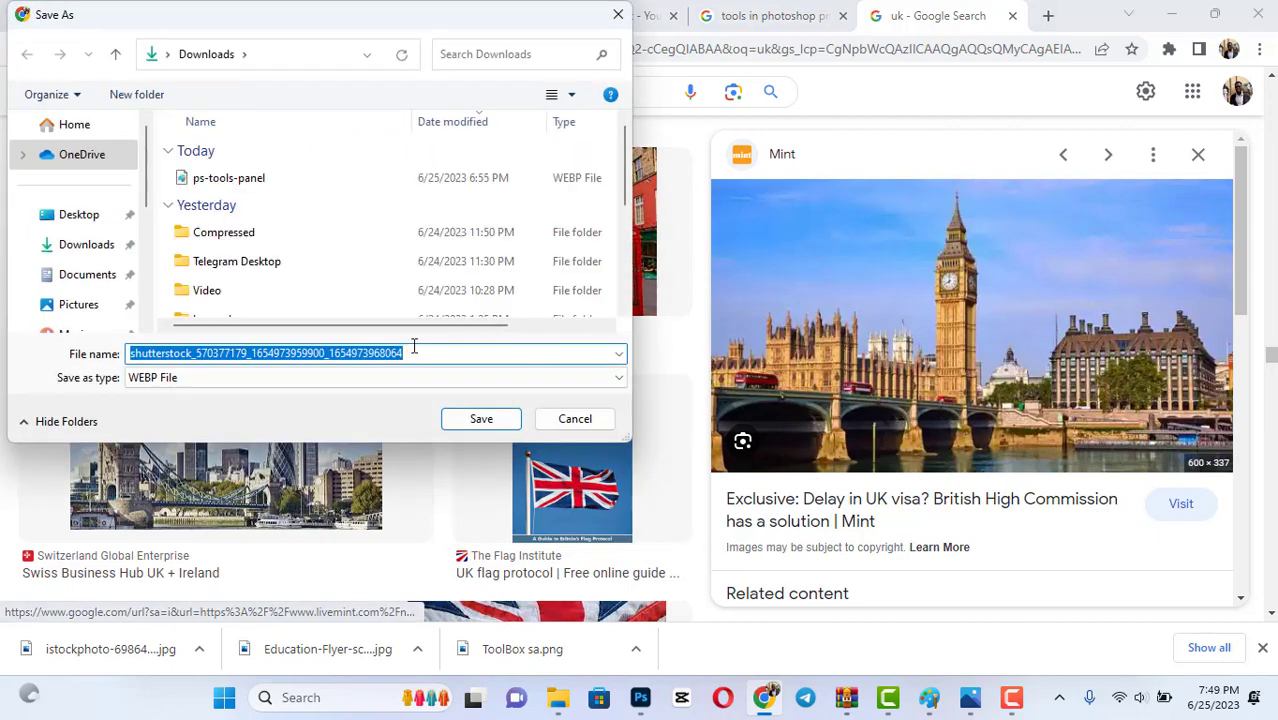
{"action": "left_click", "coordinate": [460, 428]}
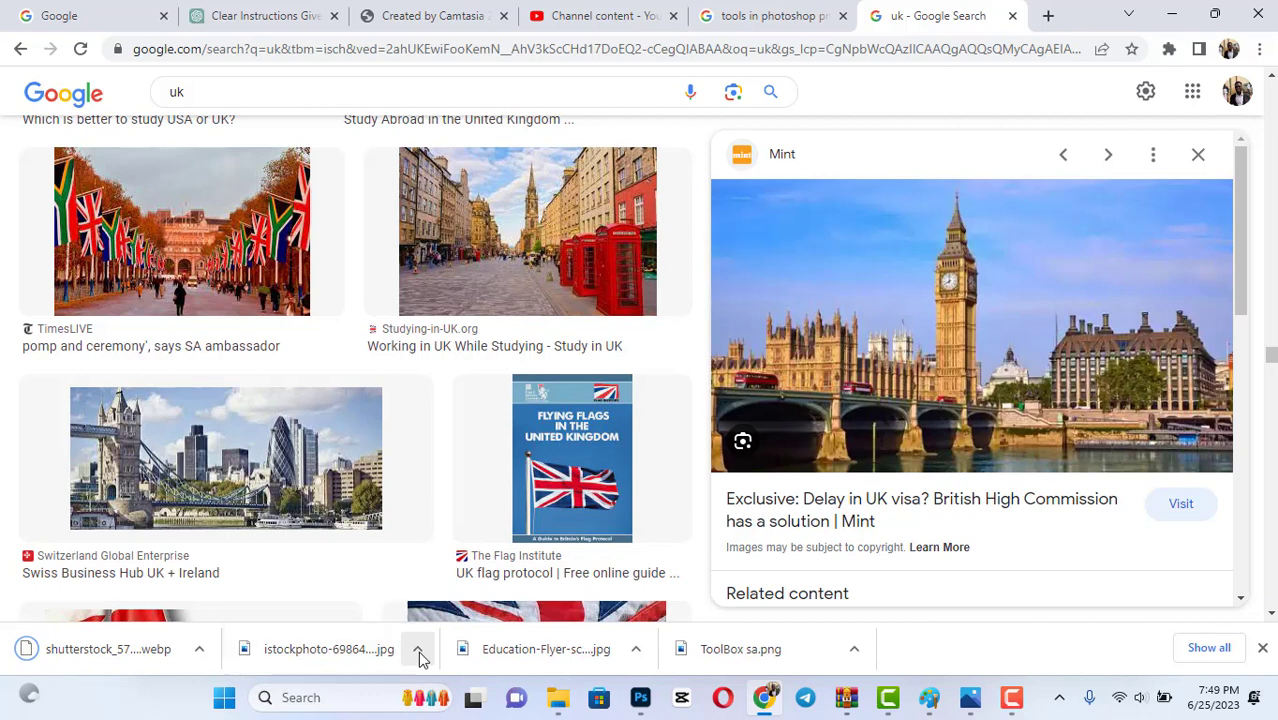
{"action": "left_click", "coordinate": [419, 650]}
{"action": "left_click", "coordinate": [450, 580]}
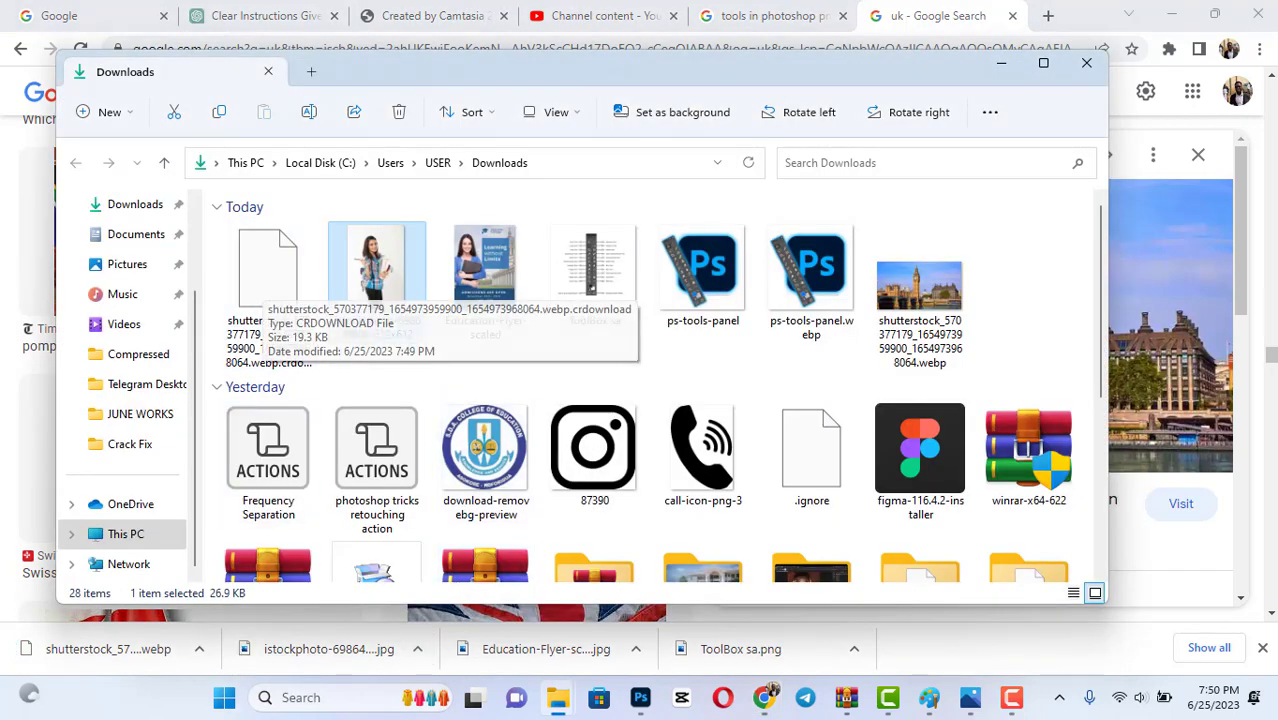
Open the downloaded Big Ben WEBP in Paint, save it to Downloads as a JPEG under the same name, and close Paint.
{"action": "left_click", "coordinate": [147, 652]}
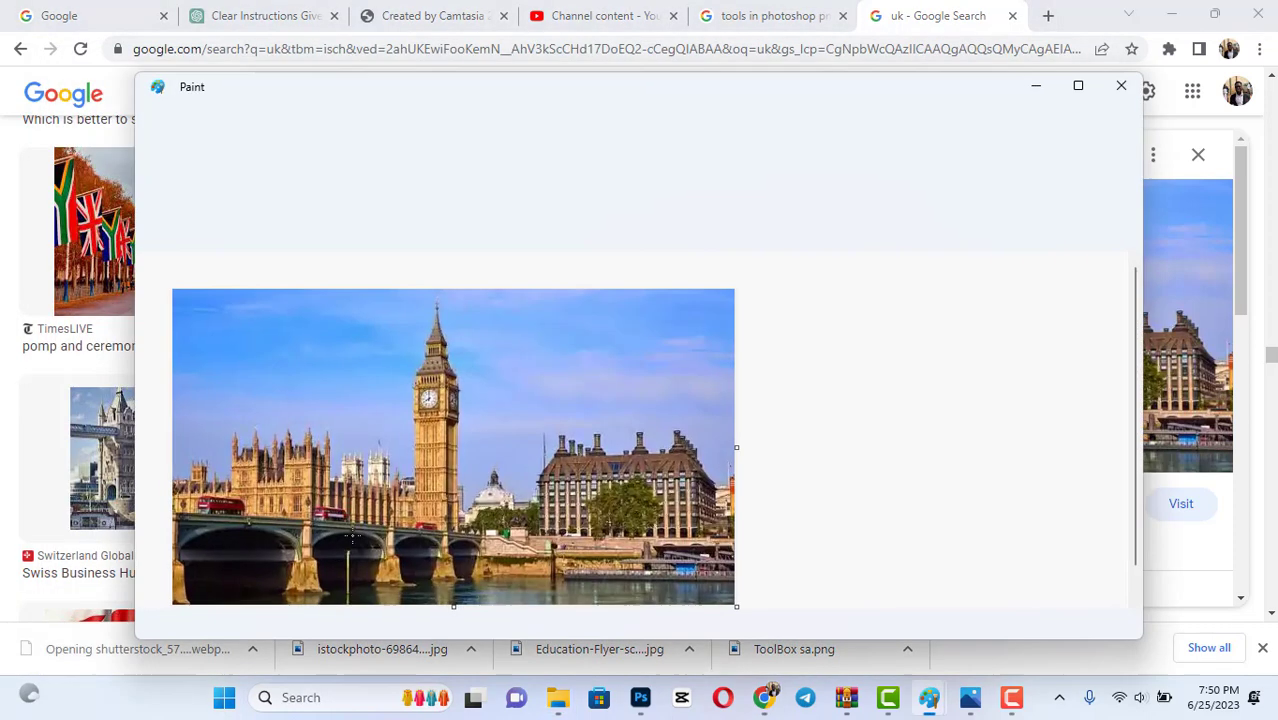
{"action": "left_click", "coordinate": [157, 121]}
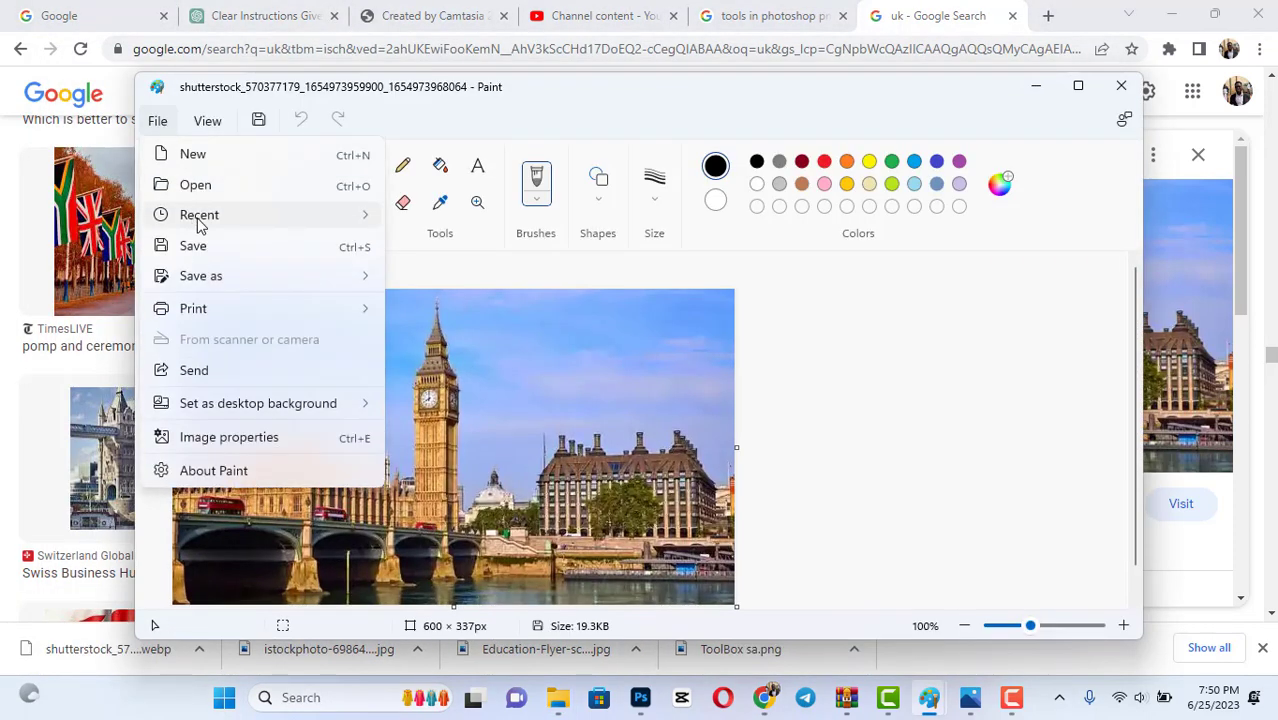
{"action": "mouse_move", "coordinate": [227, 284]}
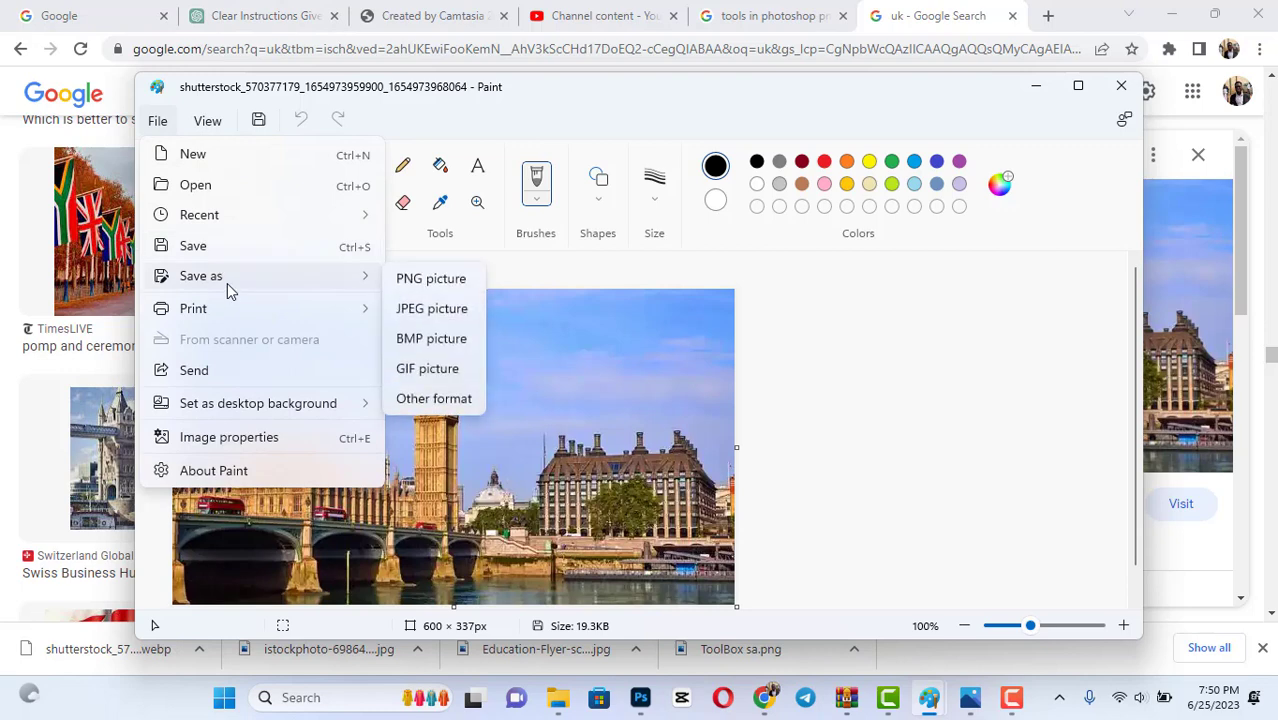
{"action": "left_click", "coordinate": [417, 308]}
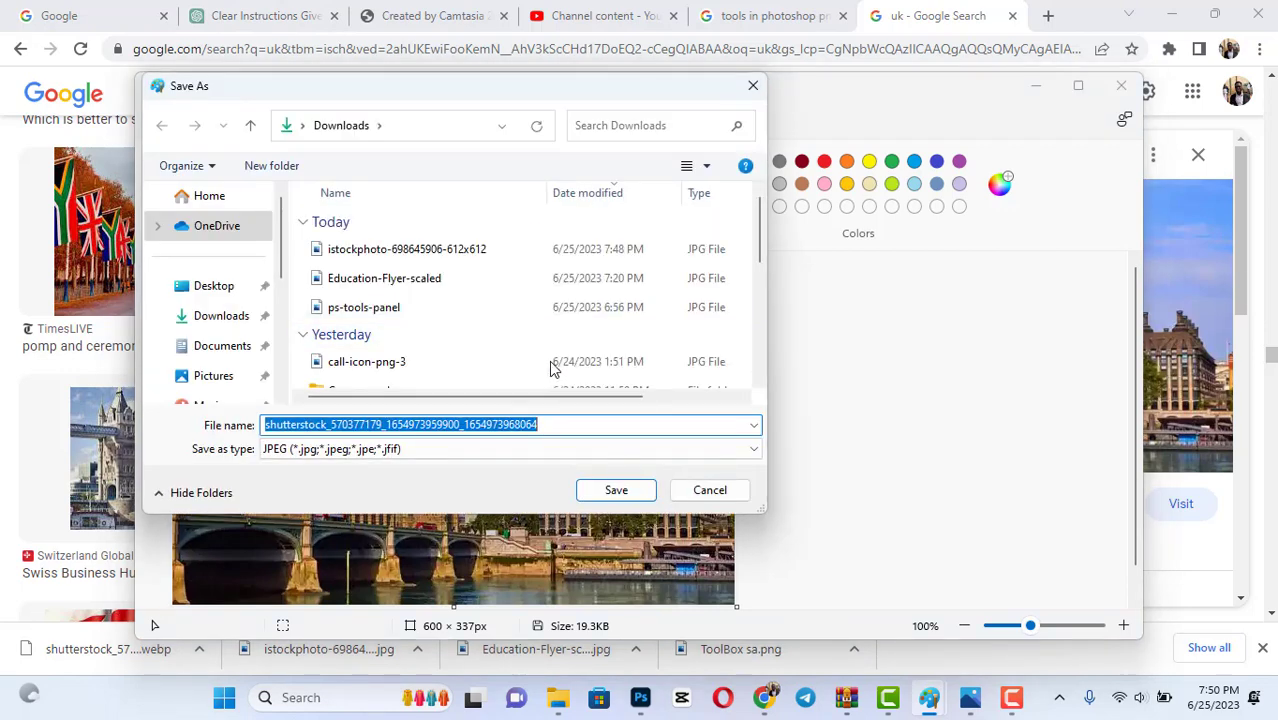
{"action": "left_click", "coordinate": [617, 496]}
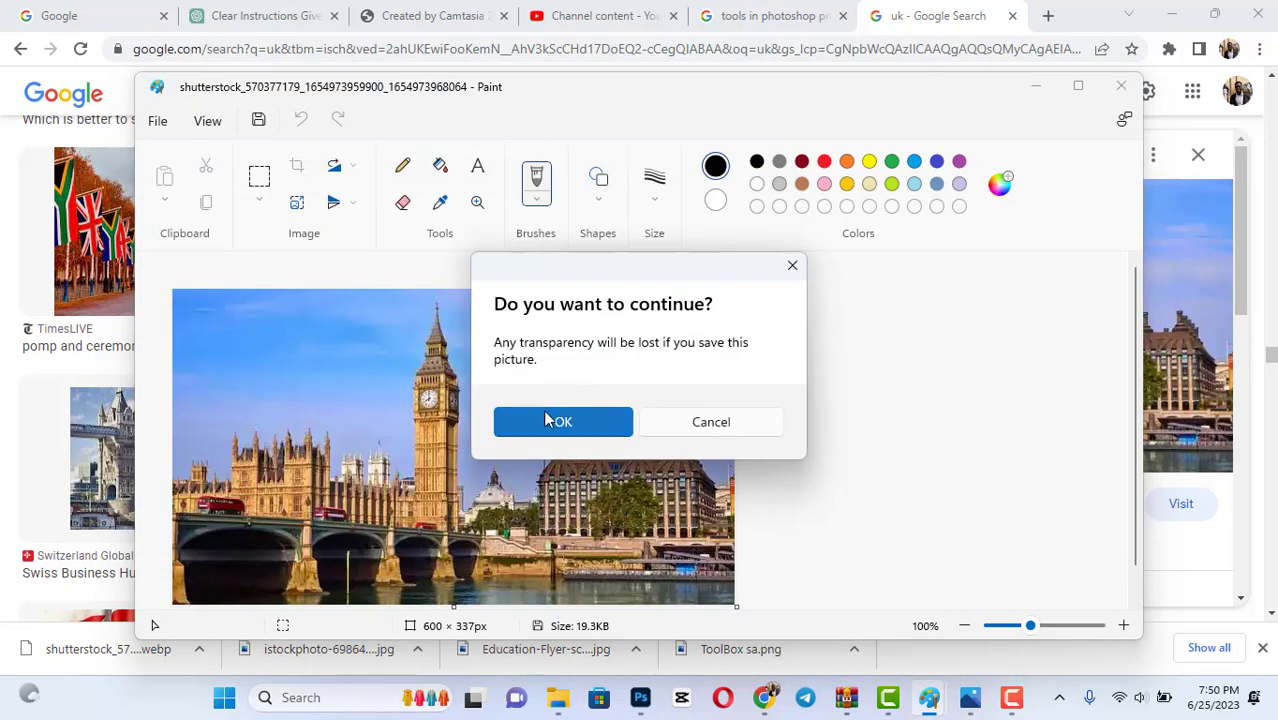
{"action": "left_click", "coordinate": [547, 416]}
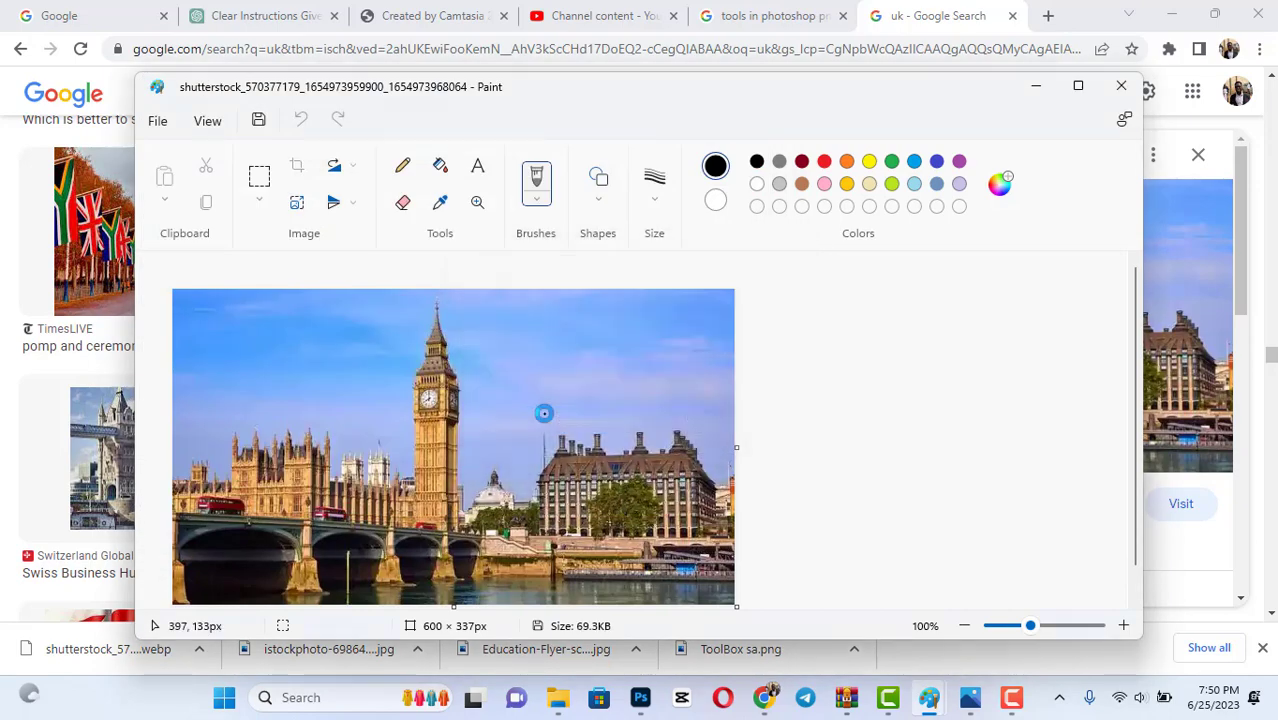
{"action": "left_click", "coordinate": [1122, 87]}
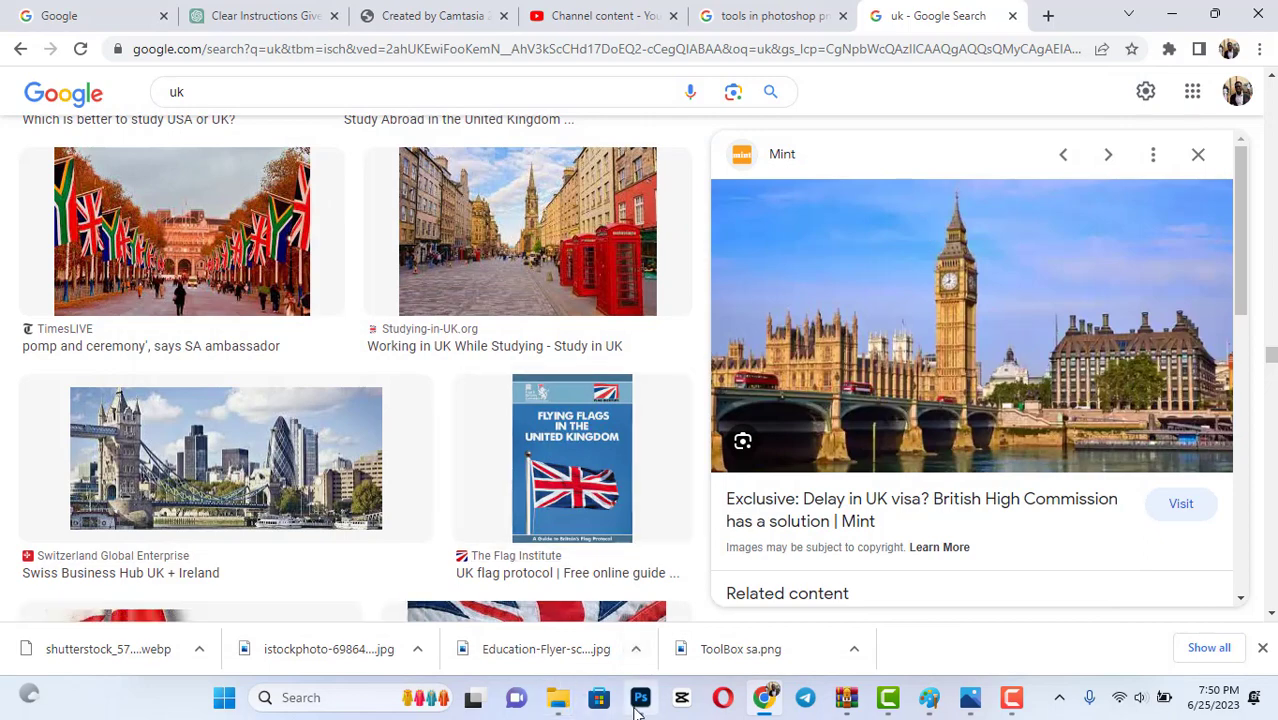
{"action": "mouse_move", "coordinate": [575, 708]}
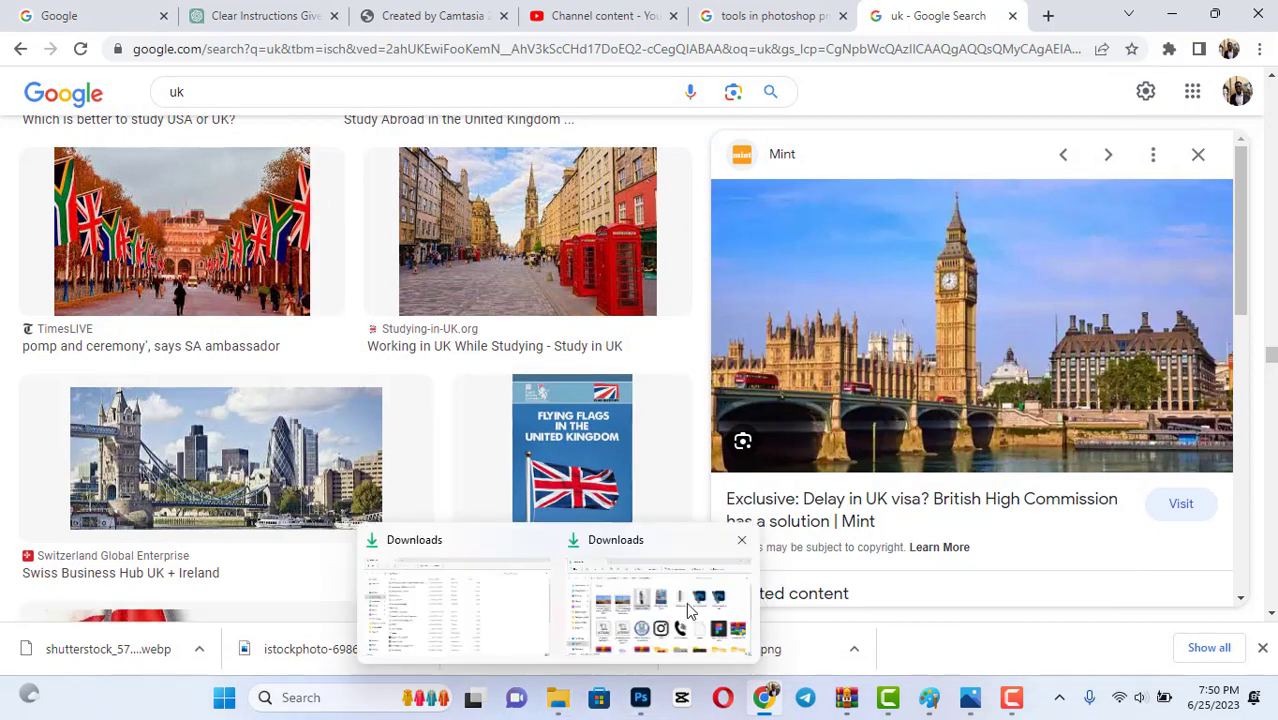
{"action": "mouse_move", "coordinate": [697, 611]}
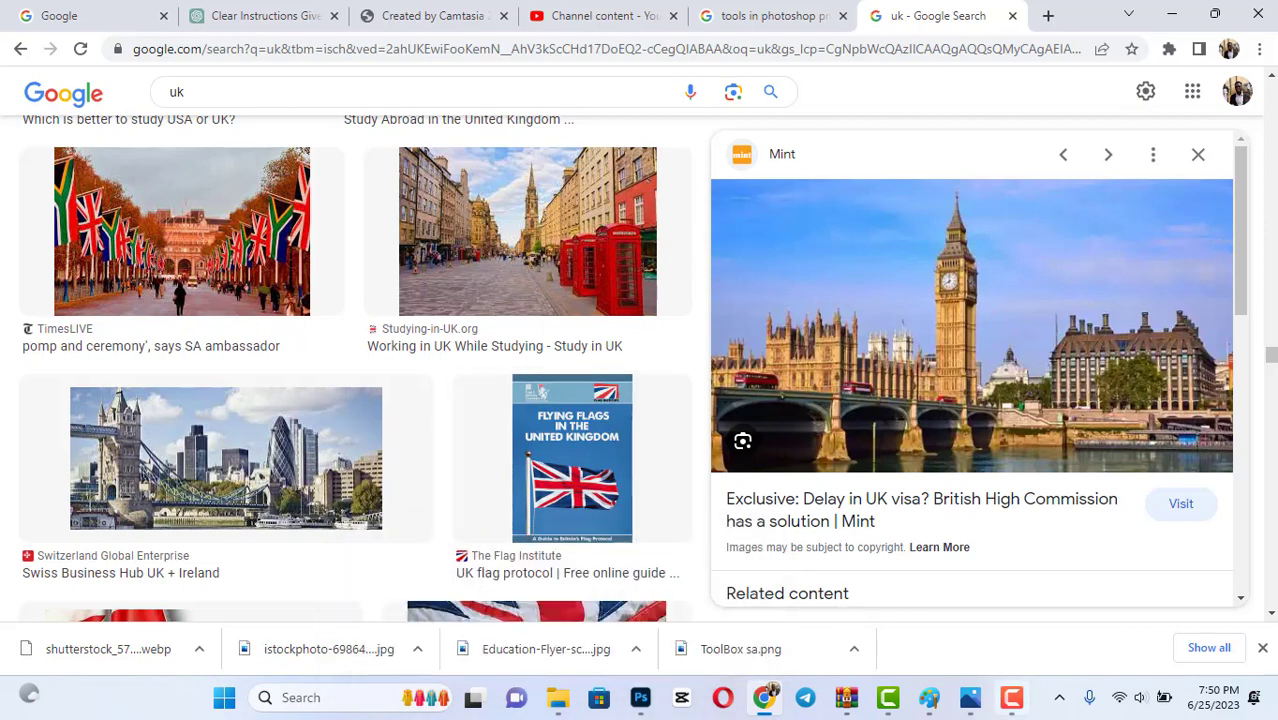
{"action": "mouse_move", "coordinate": [1027, 680]}
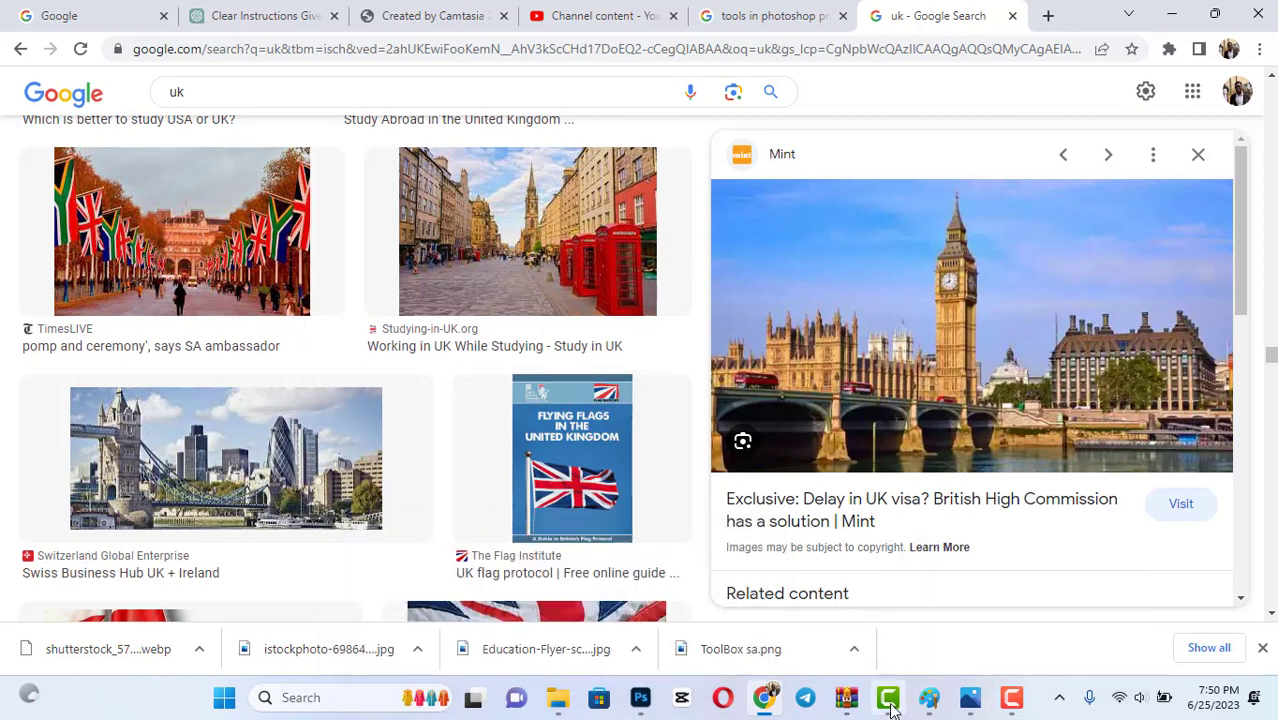
{"action": "mouse_move", "coordinate": [891, 706]}
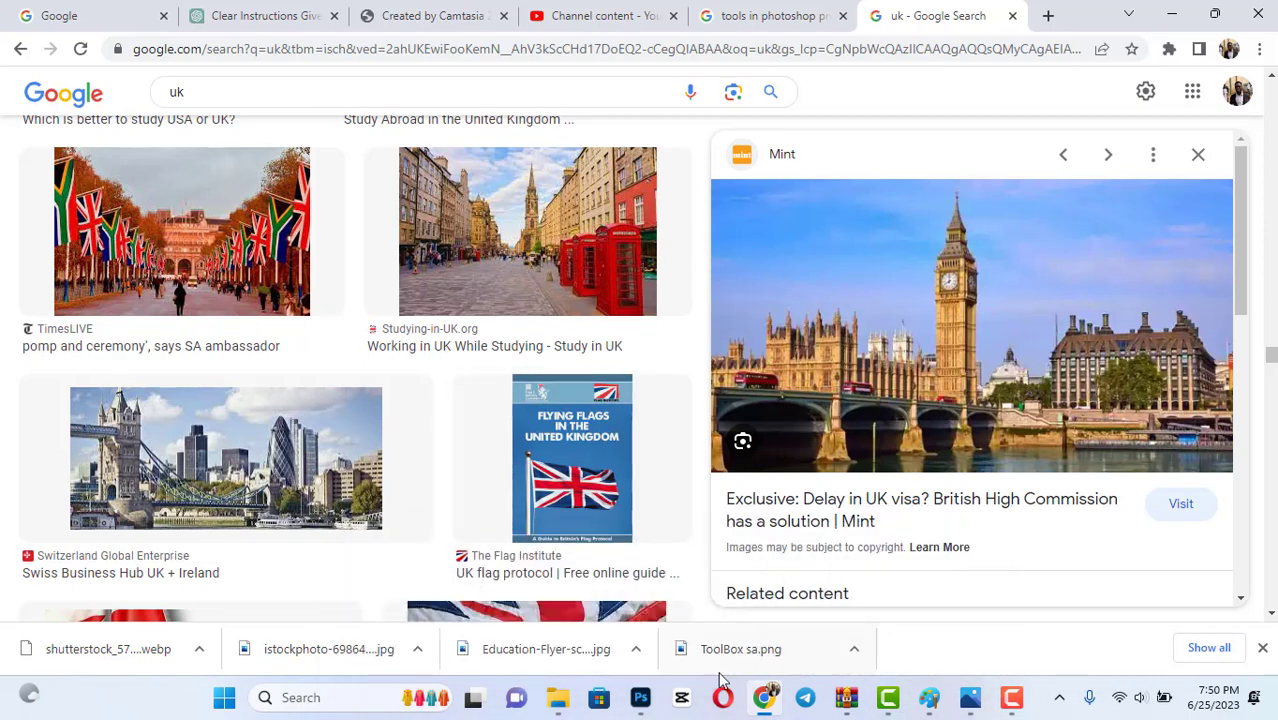
{"action": "left_click", "coordinate": [654, 711]}
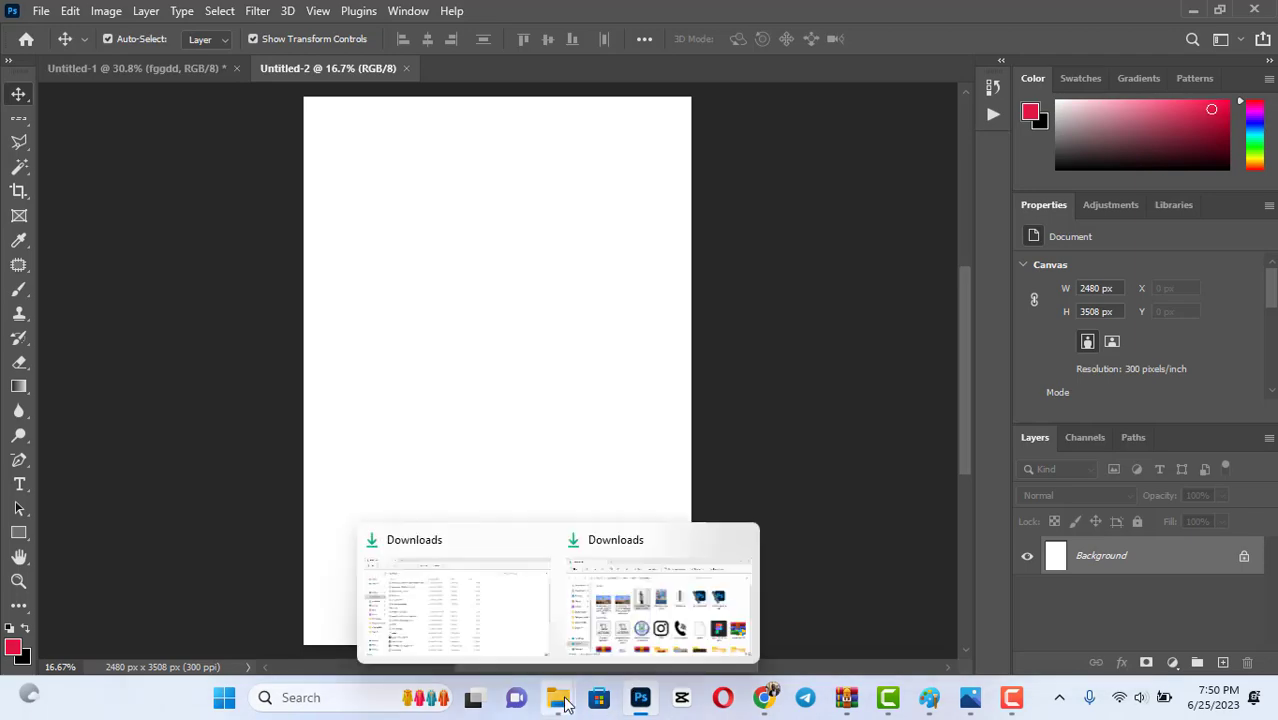
{"action": "left_click", "coordinate": [625, 638]}
{"action": "left_click_drag", "start_coordinate": [478, 262], "coordinate": [362, 637]}
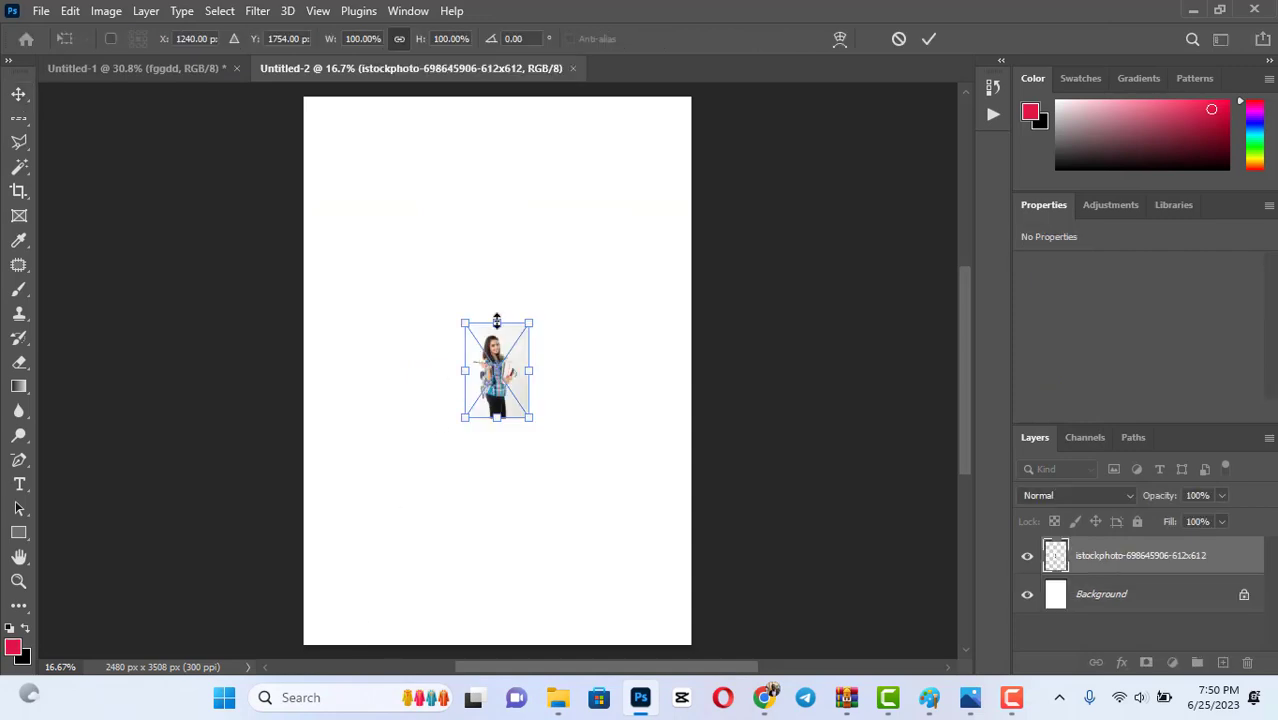
Enlarge the placed student photo to about 1552 x 2327 px and position it at about X 524, Y 399 px.
{"action": "left_click_drag", "start_coordinate": [496, 321], "coordinate": [497, 143]}
{"action": "left_click_drag", "start_coordinate": [502, 418], "coordinate": [499, 507]}
{"action": "key", "text": "Return"}
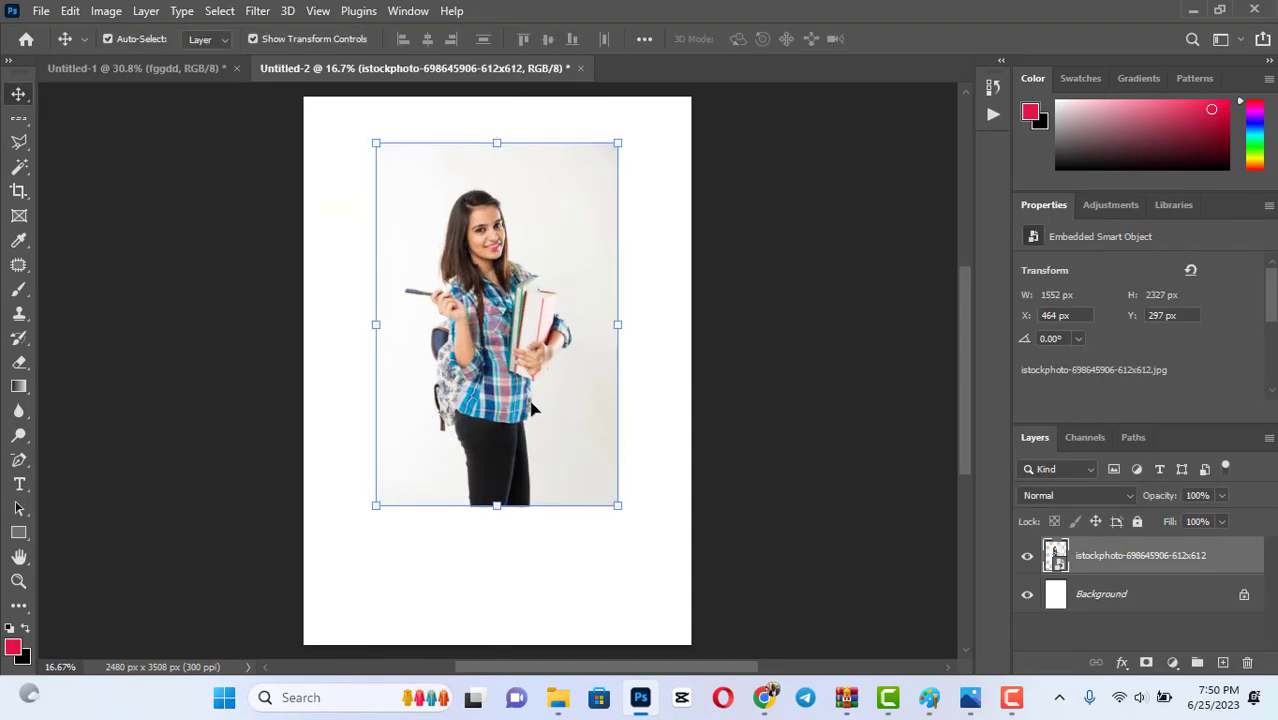
{"action": "left_click_drag", "start_coordinate": [505, 349], "coordinate": [513, 357]}
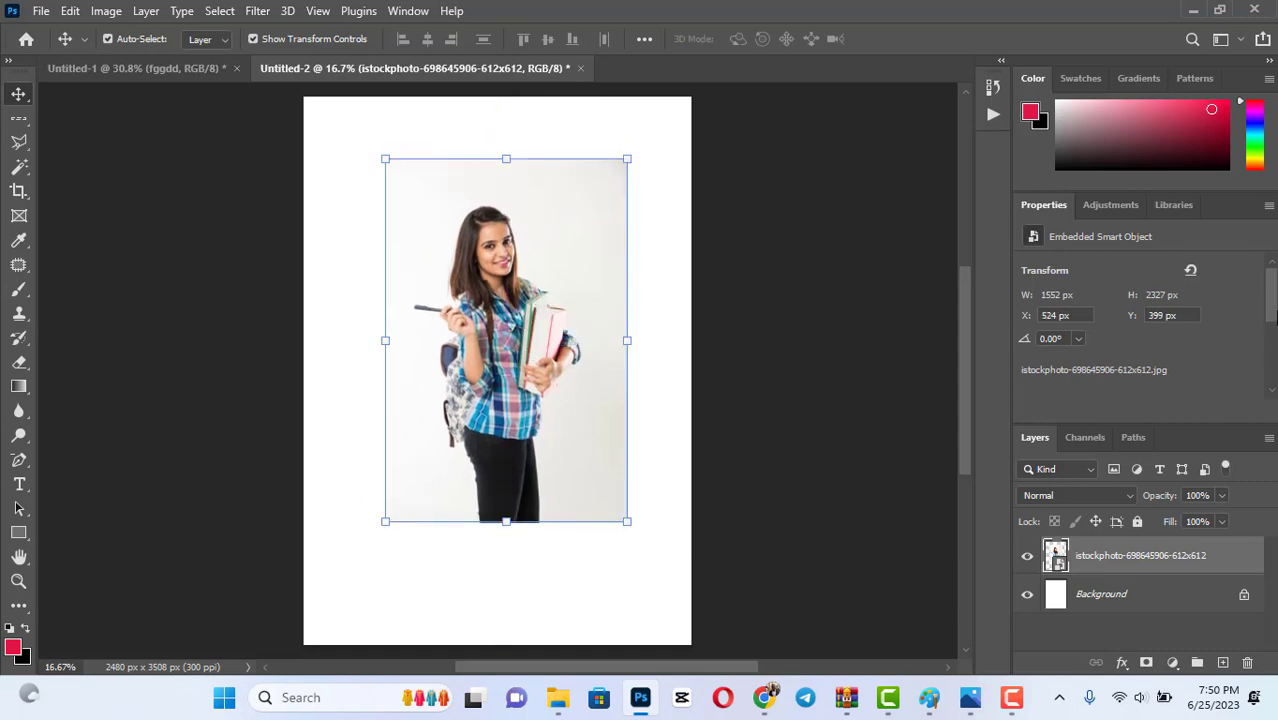
Convert the student photo's smart object to layers and remove its background.
{"action": "left_click_drag", "start_coordinate": [1275, 316], "coordinate": [1275, 368]}
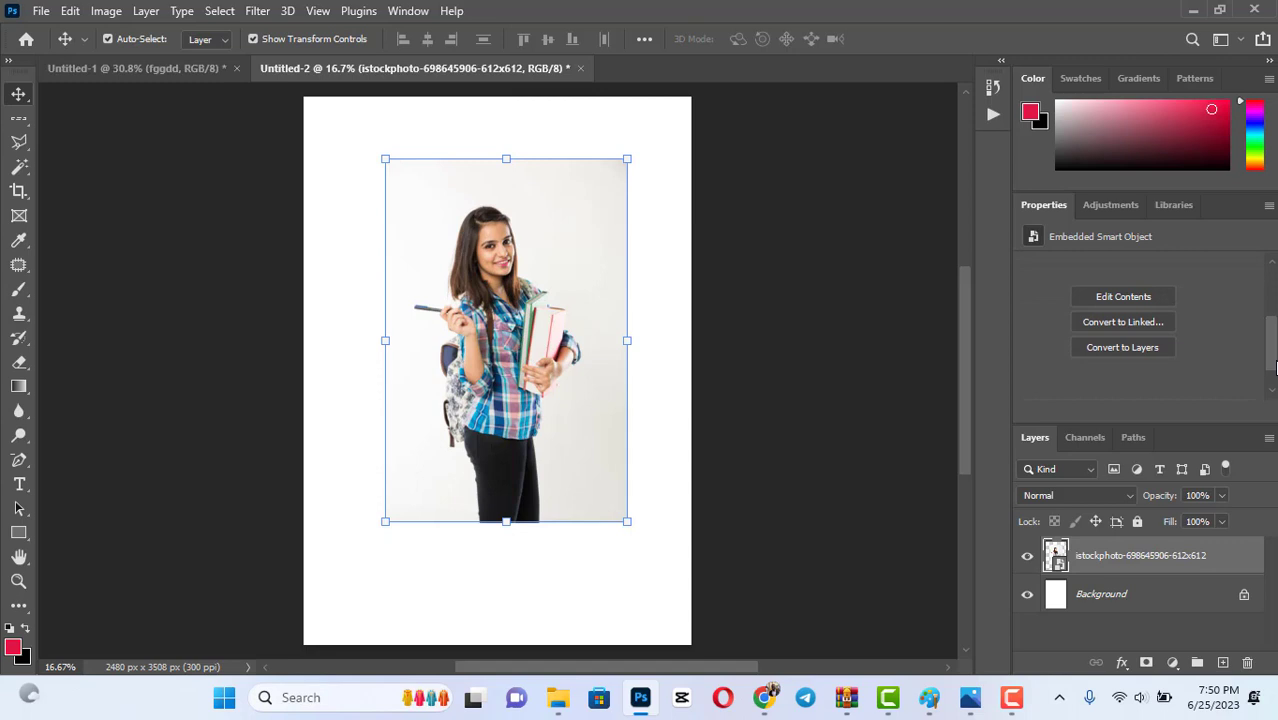
{"action": "left_click", "coordinate": [1127, 345]}
{"action": "left_click", "coordinate": [590, 269]}
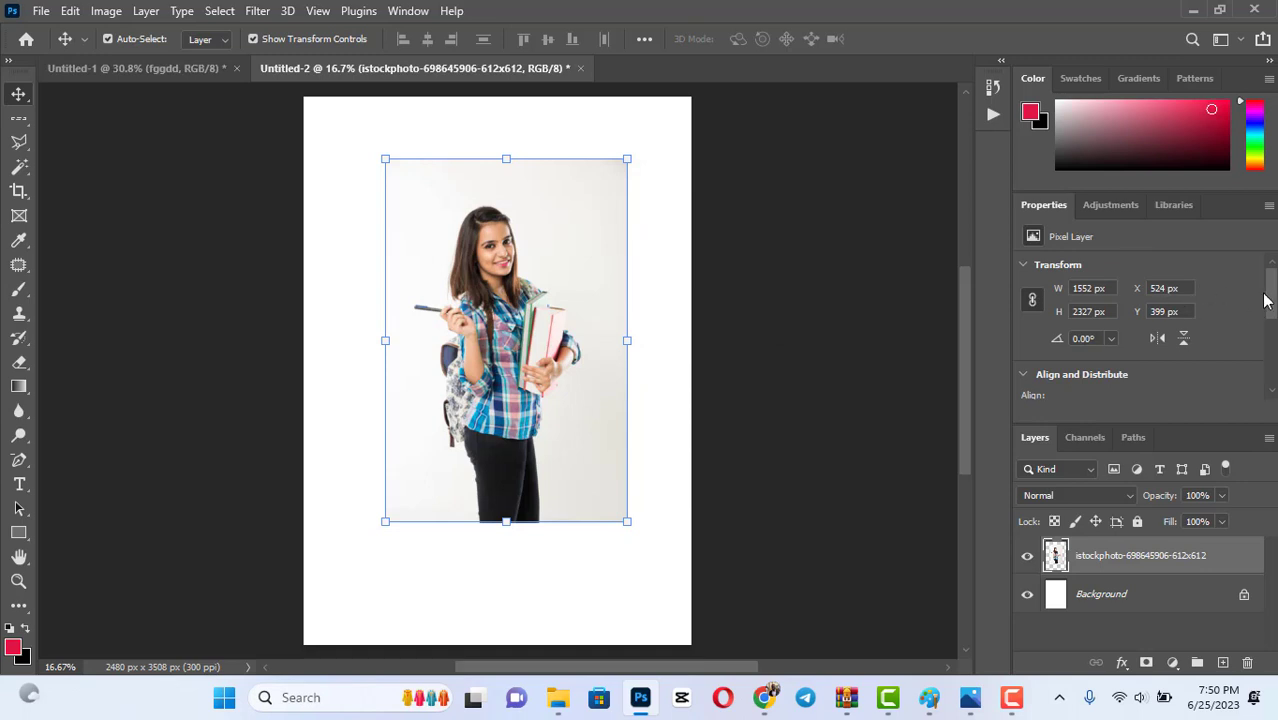
{"action": "left_click_drag", "start_coordinate": [1272, 310], "coordinate": [1272, 366]}
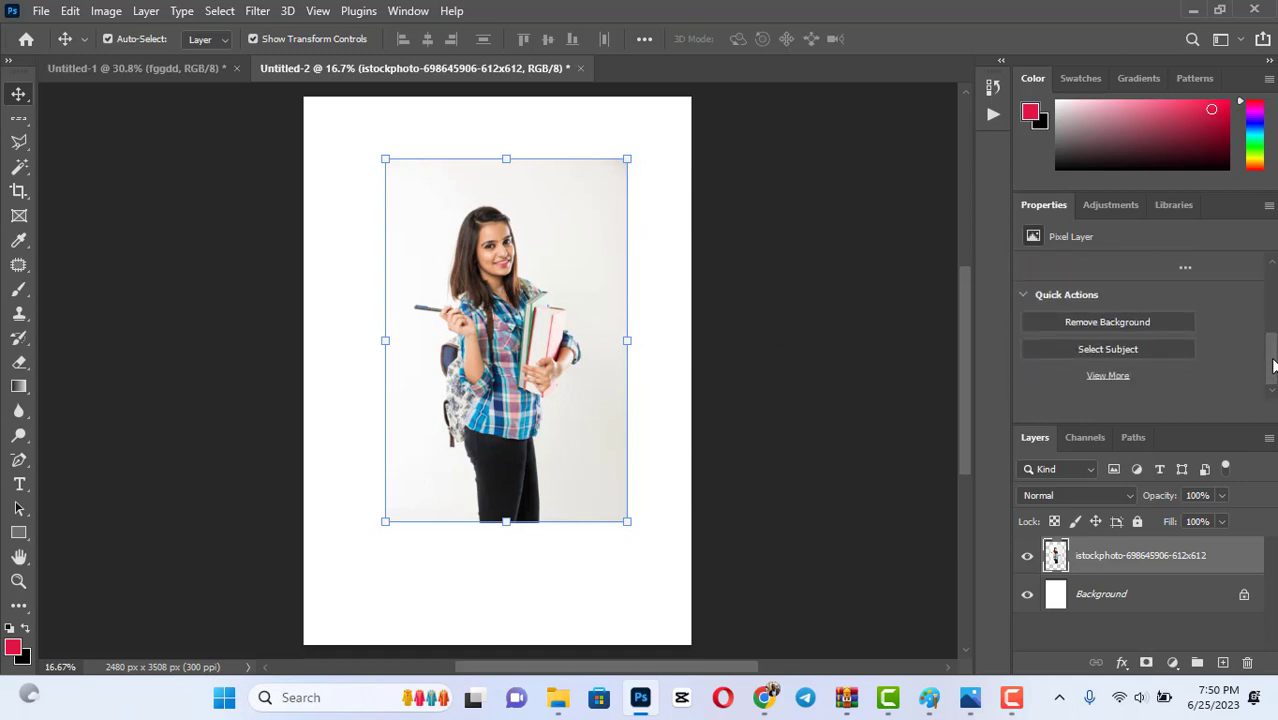
{"action": "left_click", "coordinate": [1116, 321]}
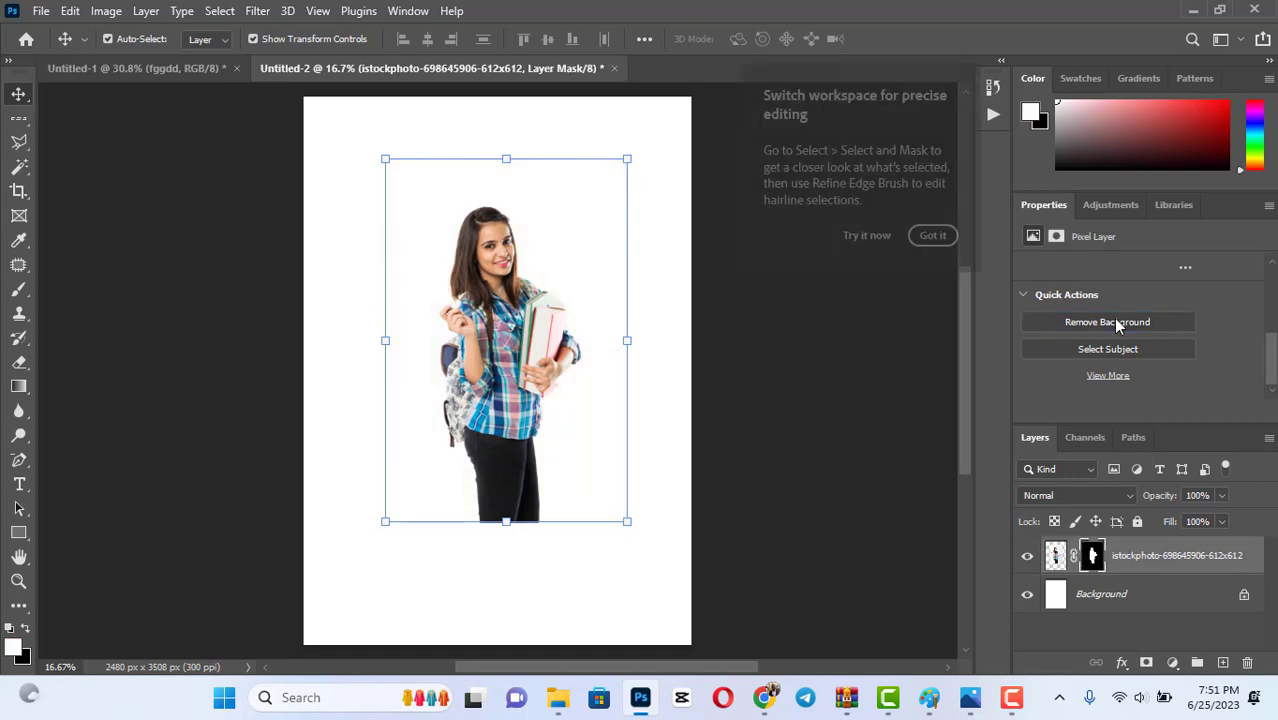
Move the cut-out student to the page's upper-left area and place the Big Ben JPEG from Downloads at about X 527, Y 1227 px.
{"action": "left_click_drag", "start_coordinate": [474, 337], "coordinate": [366, 253]}
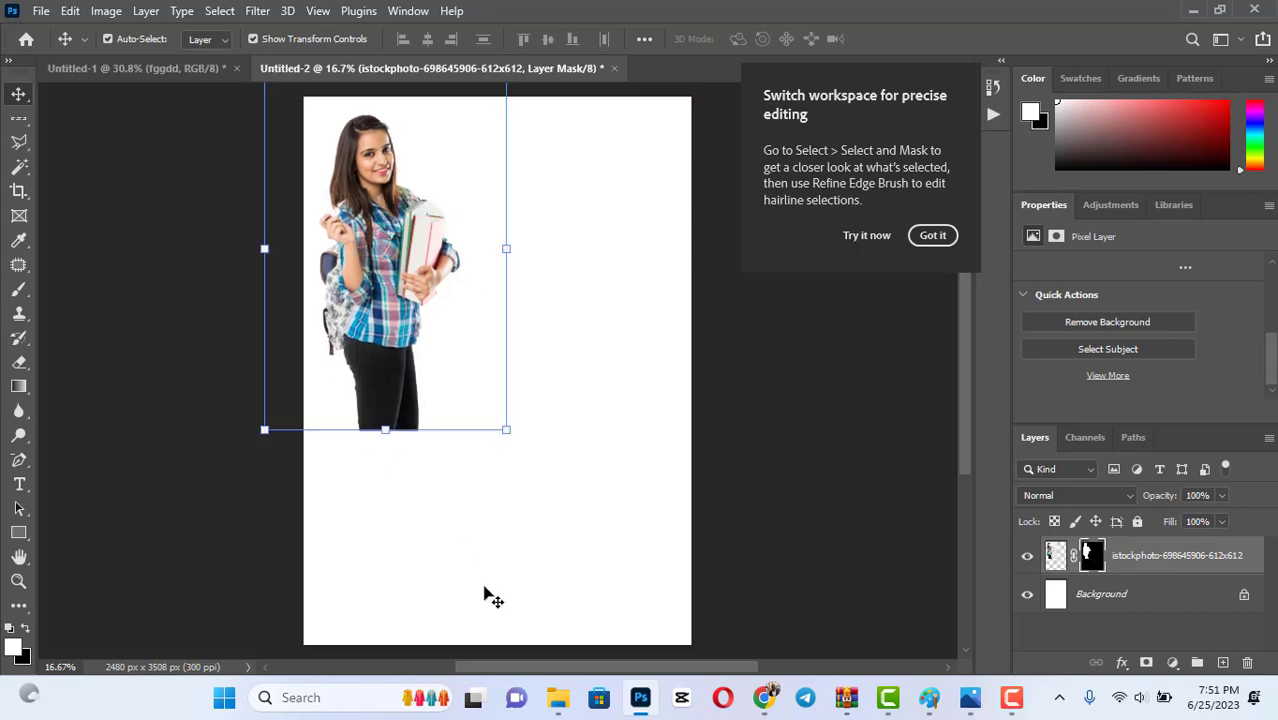
{"action": "mouse_move", "coordinate": [558, 697]}
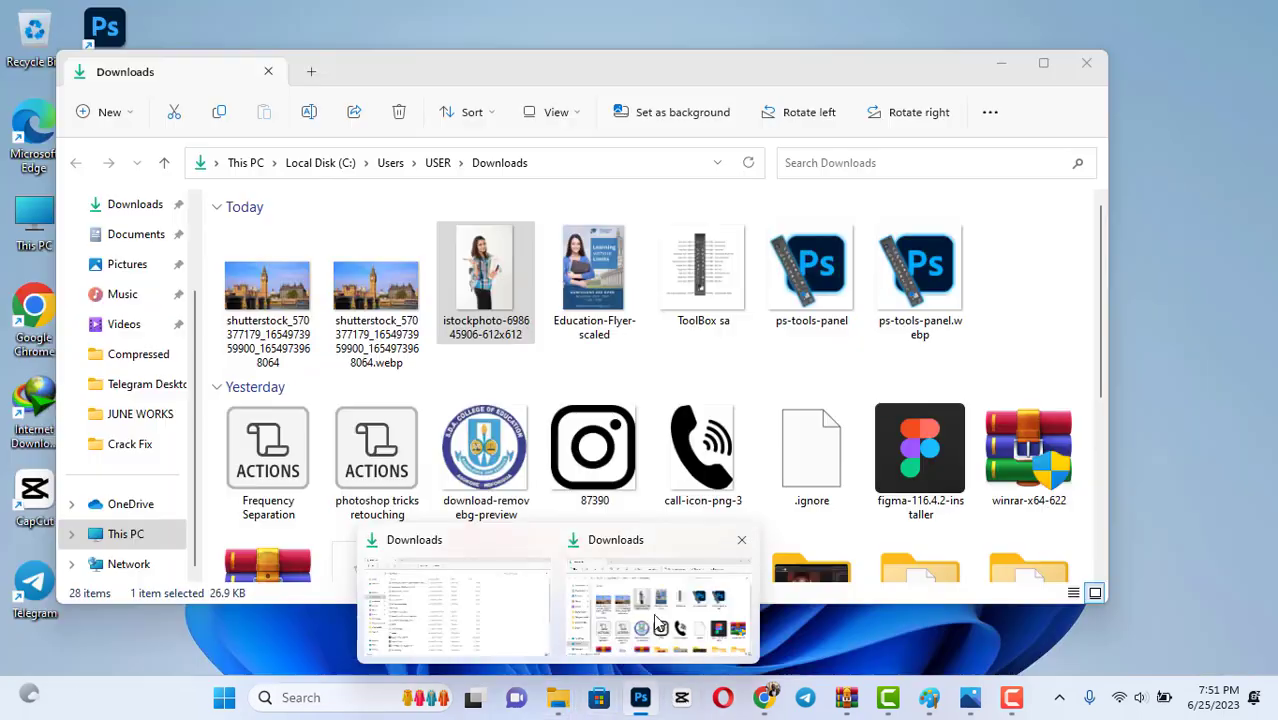
{"action": "left_click", "coordinate": [620, 651]}
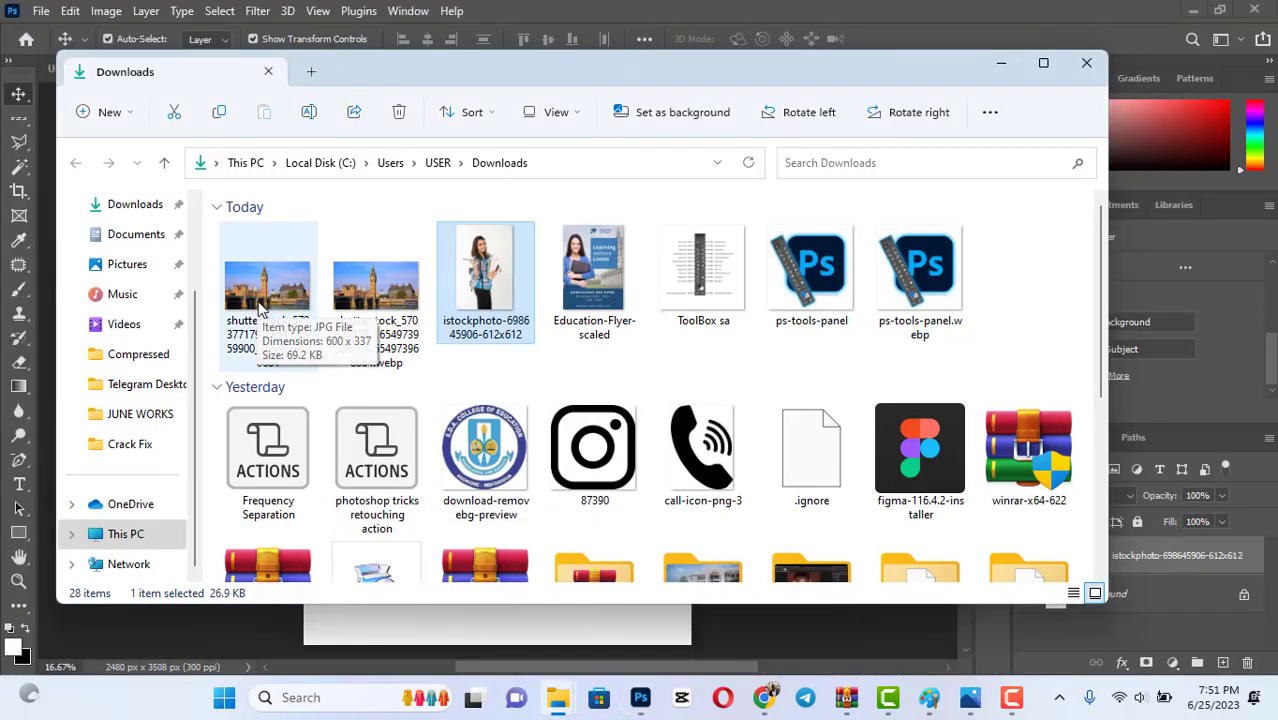
{"action": "left_click_drag", "start_coordinate": [262, 308], "coordinate": [374, 634]}
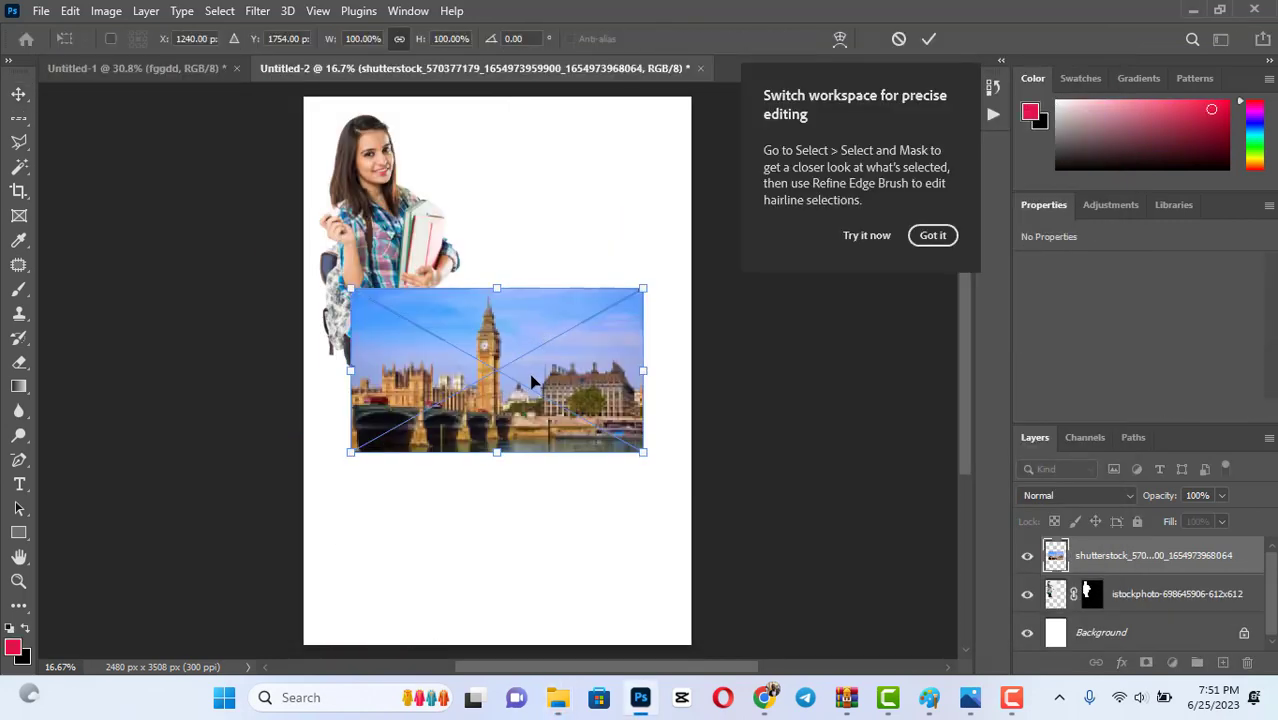
{"action": "left_click_drag", "start_coordinate": [534, 382], "coordinate": [571, 382]}
{"action": "key", "text": "Return"}
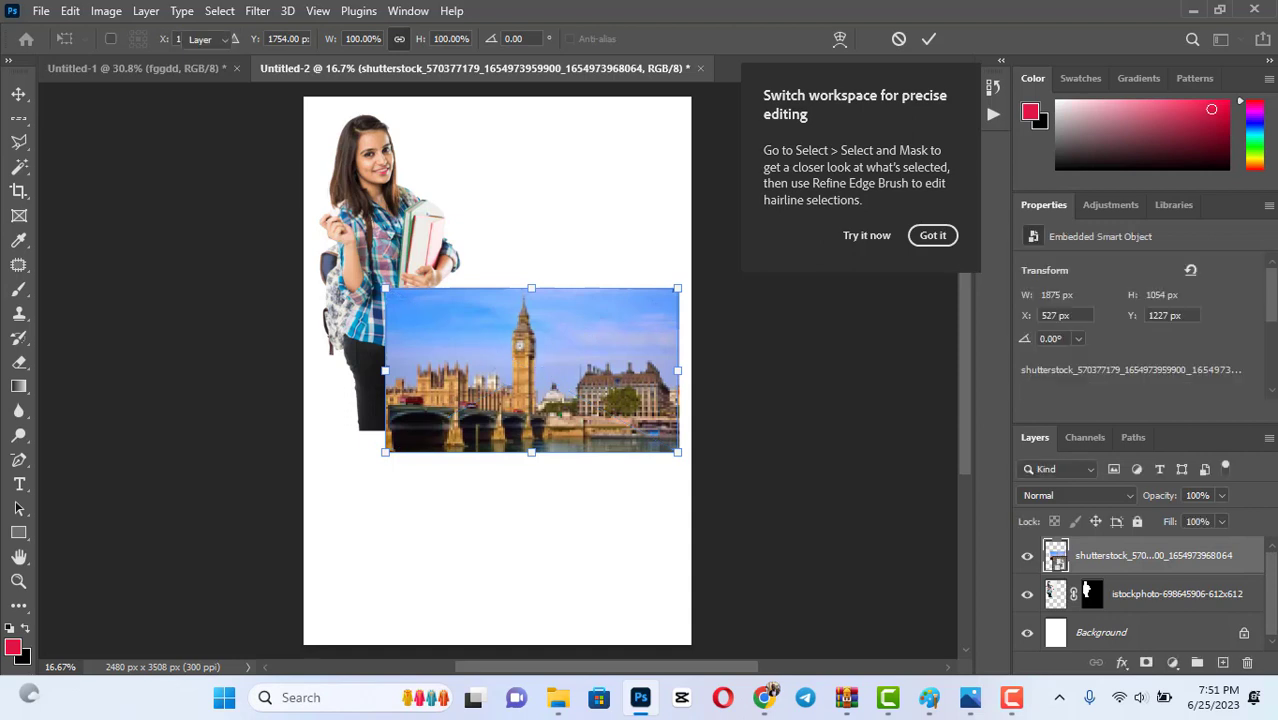
Put the Big Ben layer beneath the student layer and enlarge it to about 3049 x 1713 px at X -221, Y -79 px.
{"action": "left_click_drag", "start_coordinate": [1168, 560], "coordinate": [1160, 612]}
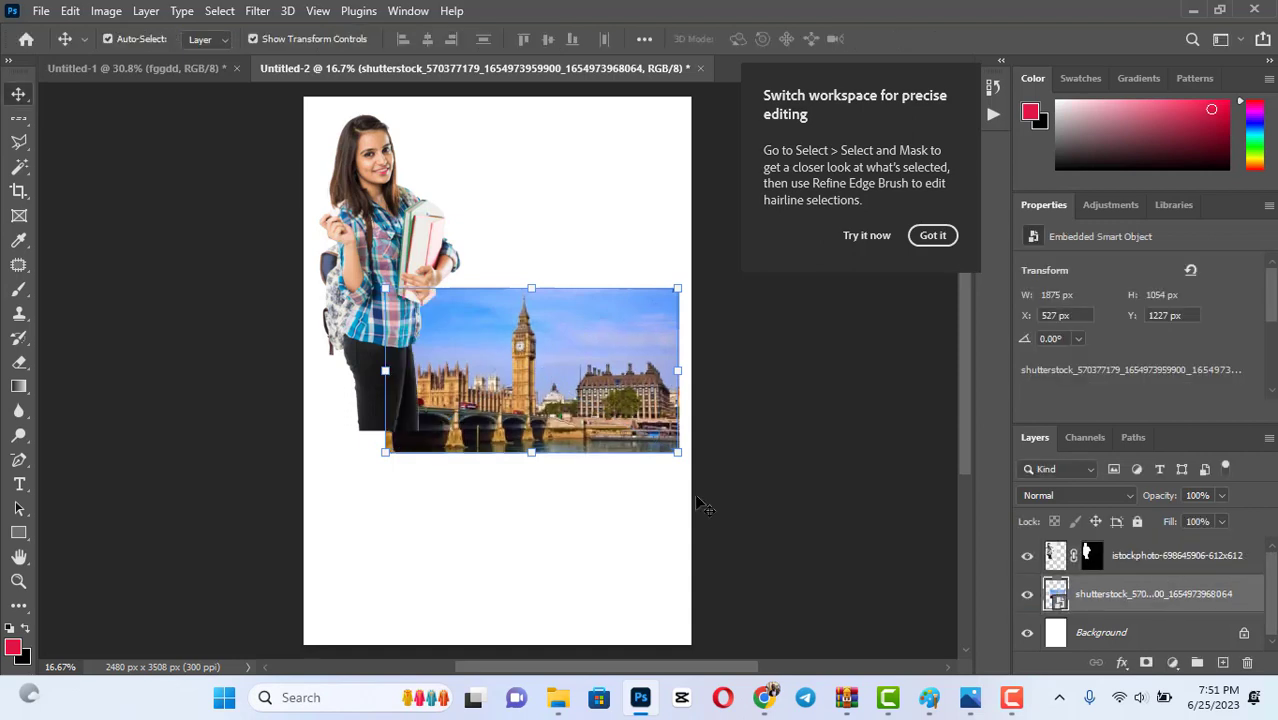
{"action": "left_click_drag", "start_coordinate": [553, 400], "coordinate": [529, 198]}
{"action": "left_click_drag", "start_coordinate": [506, 245], "coordinate": [506, 346]}
{"action": "key", "text": "Return"}
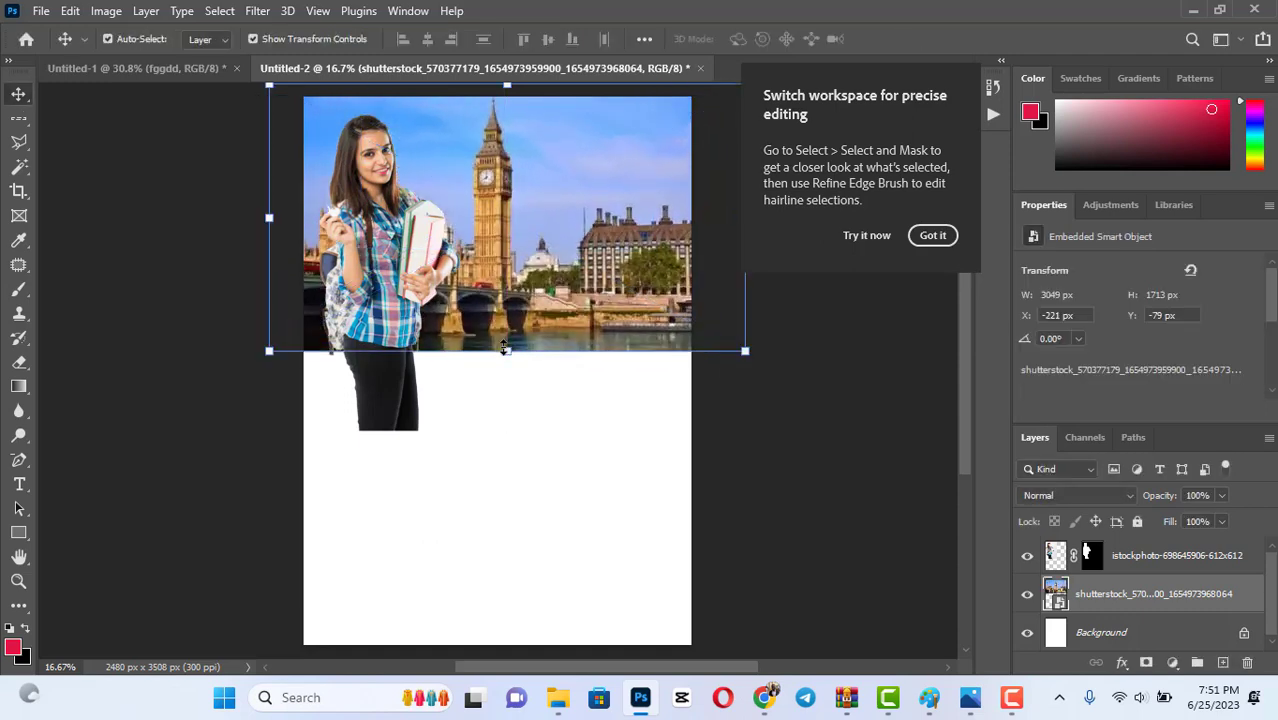
Shift the student slightly down and left, and reduce the Big Ben layer's opacity to 53%.
{"action": "left_click_drag", "start_coordinate": [400, 255], "coordinate": [392, 297]}
{"action": "left_click", "coordinate": [616, 220]}
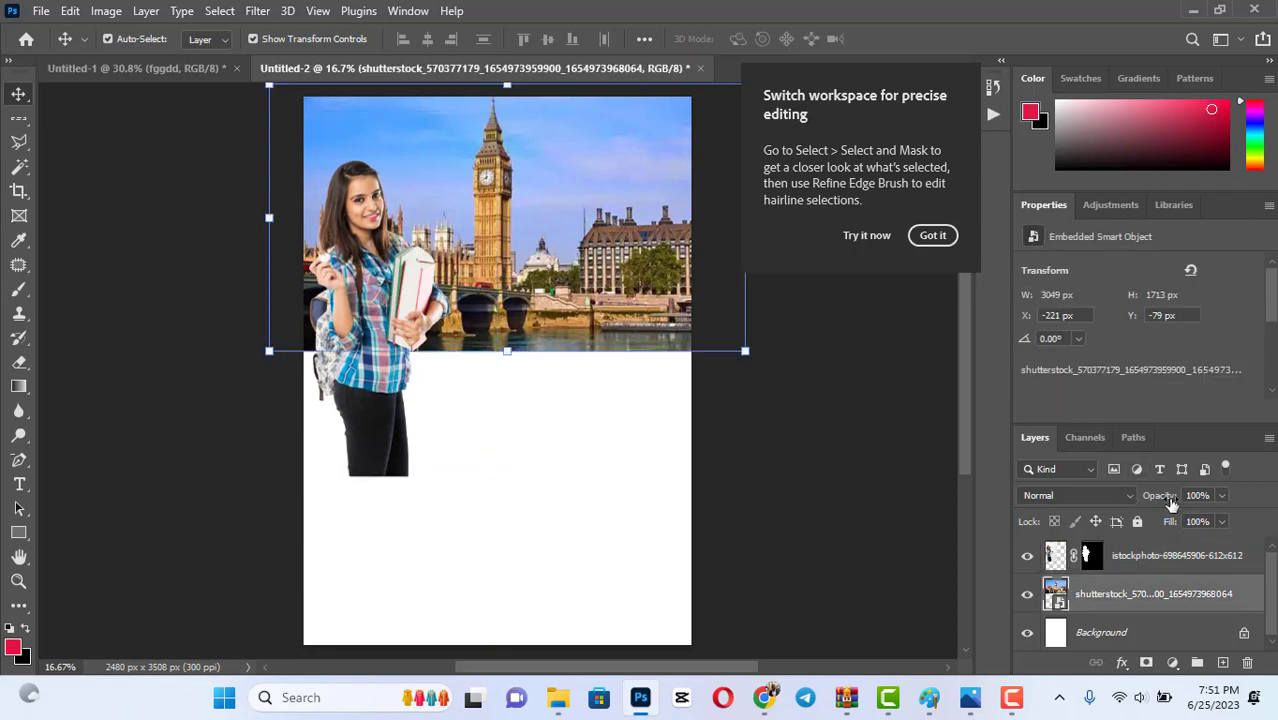
{"action": "left_click_drag", "start_coordinate": [1170, 500], "coordinate": [1164, 502]}
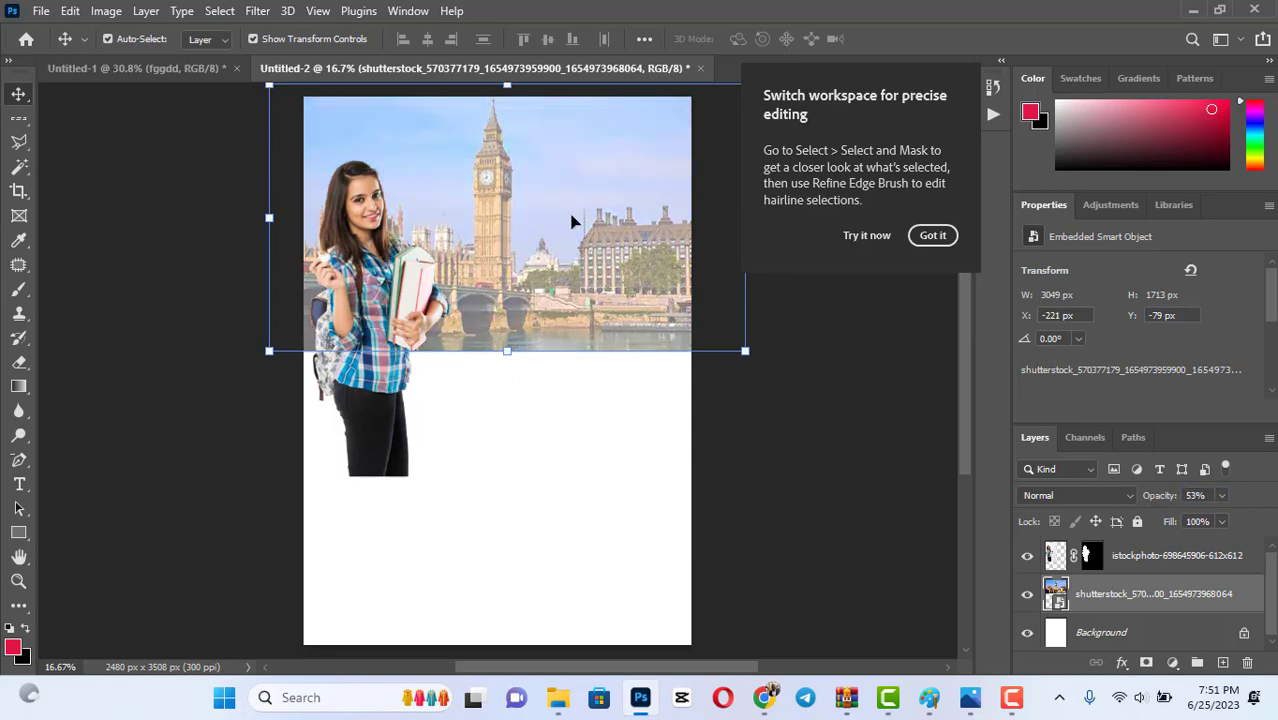
{"action": "left_click", "coordinate": [933, 235]}
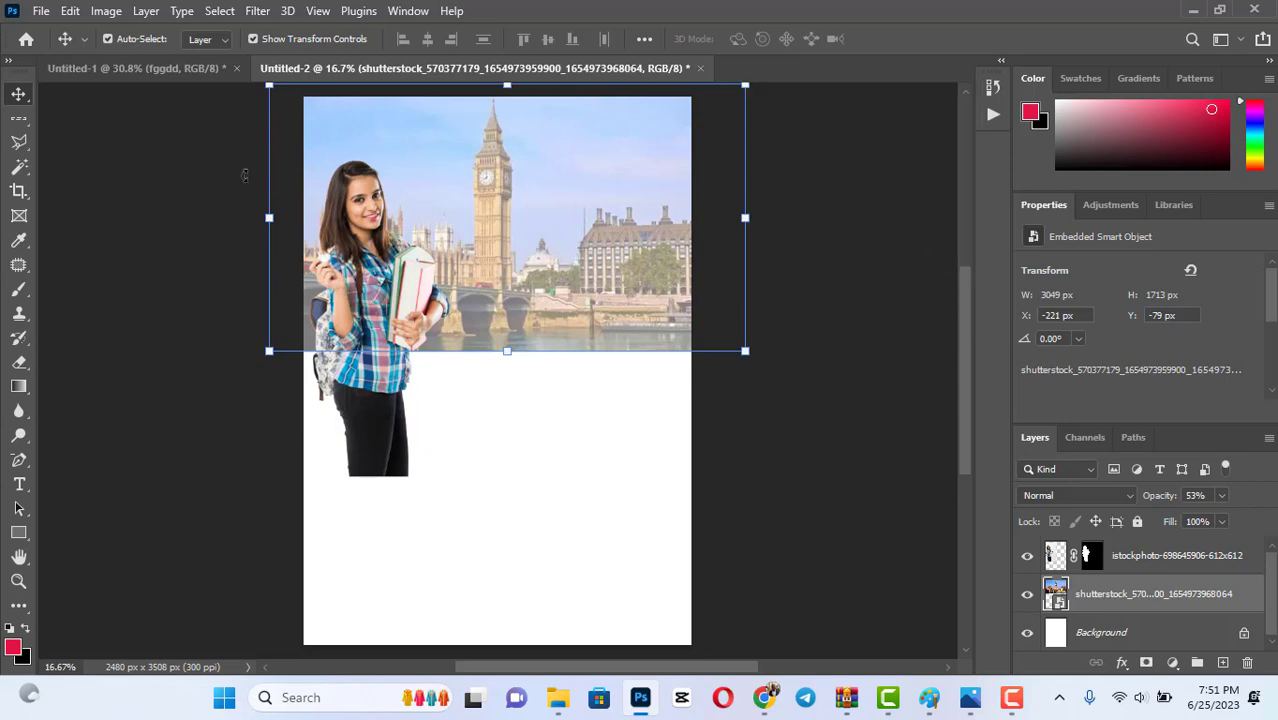
Apply a Gaussian Blur with a 7.1-pixel radius to the Big Ben layer.
{"action": "left_click", "coordinate": [257, 11]}
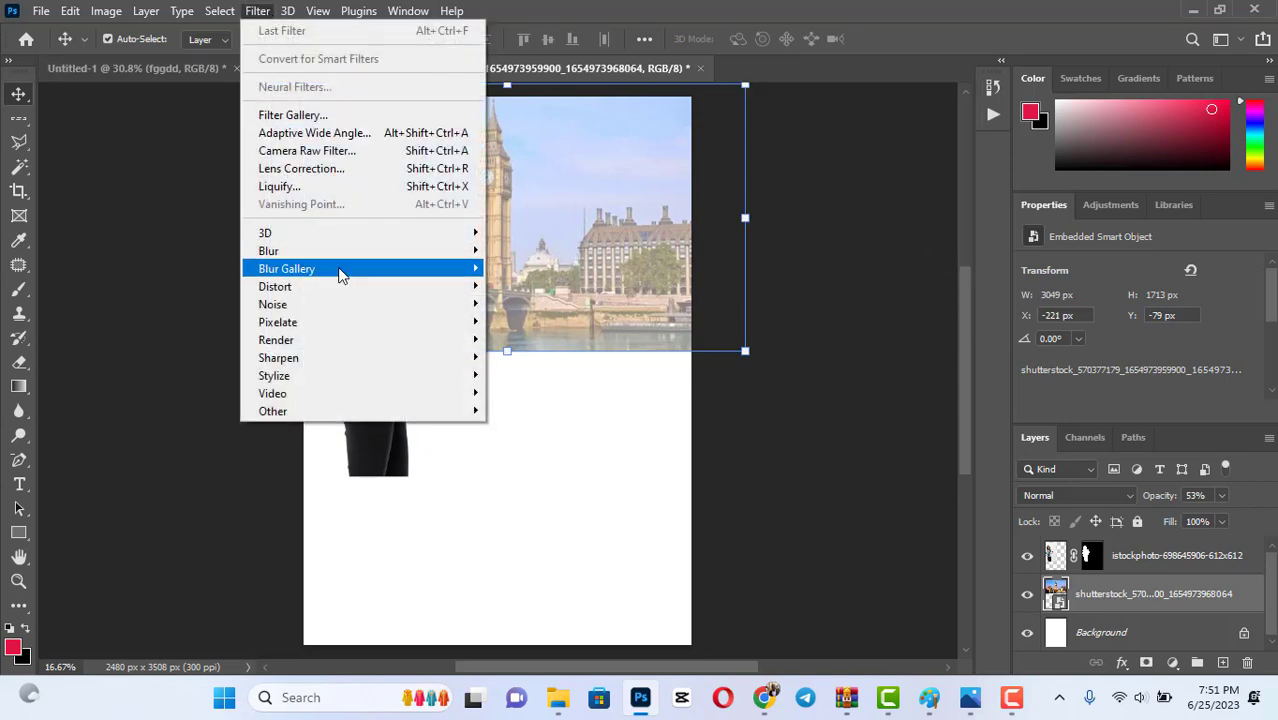
{"action": "mouse_move", "coordinate": [340, 273]}
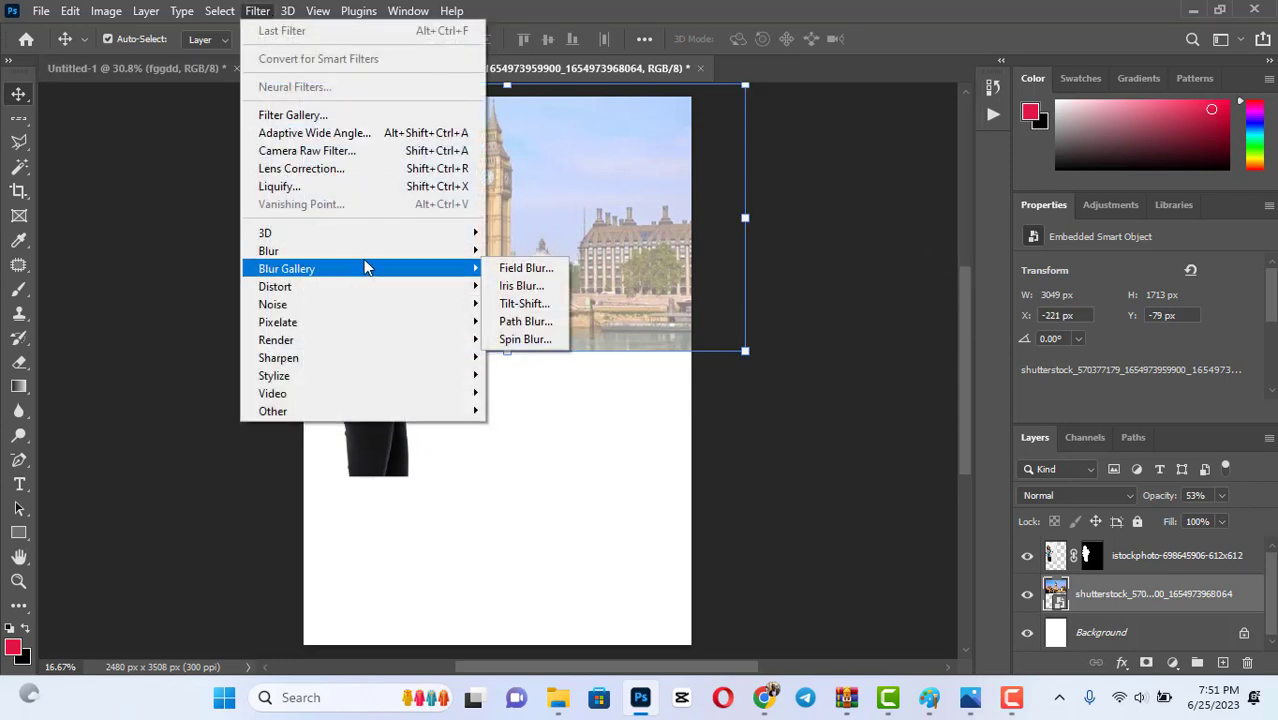
{"action": "mouse_move", "coordinate": [369, 255]}
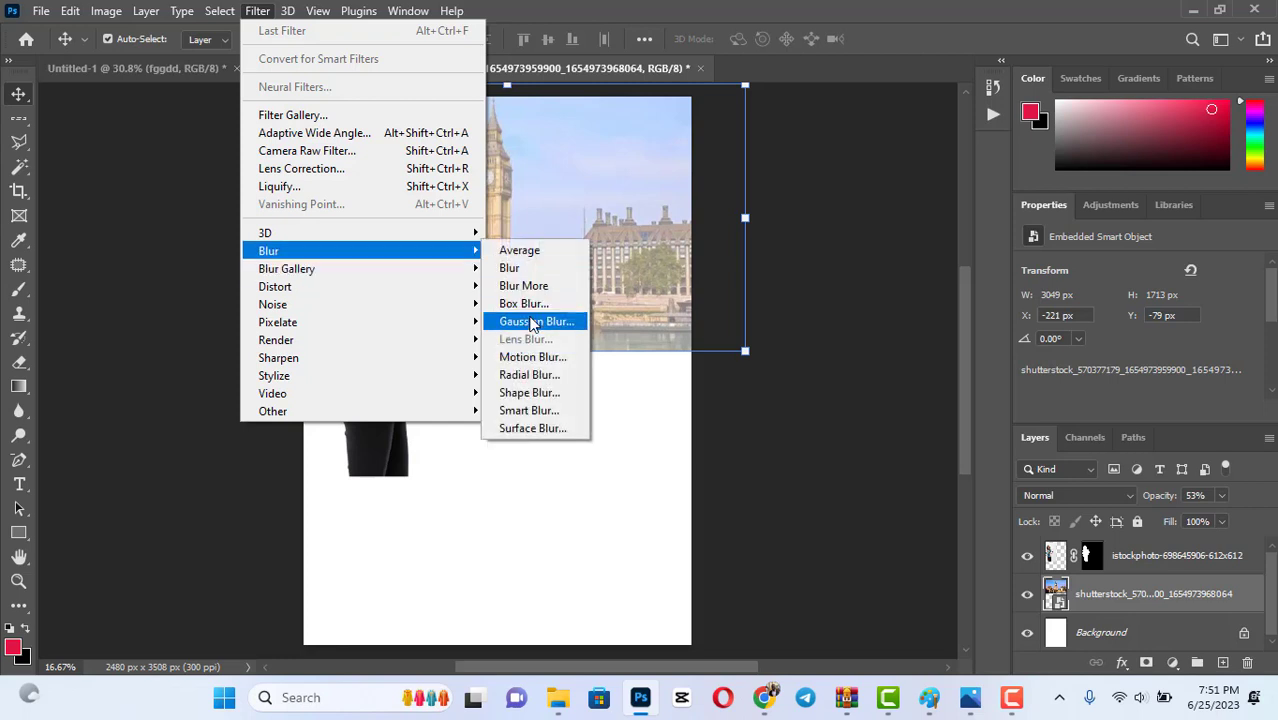
{"action": "left_click", "coordinate": [530, 321]}
{"action": "left_click_drag", "start_coordinate": [648, 115], "coordinate": [849, 119]}
{"action": "left_click", "coordinate": [548, 194]}
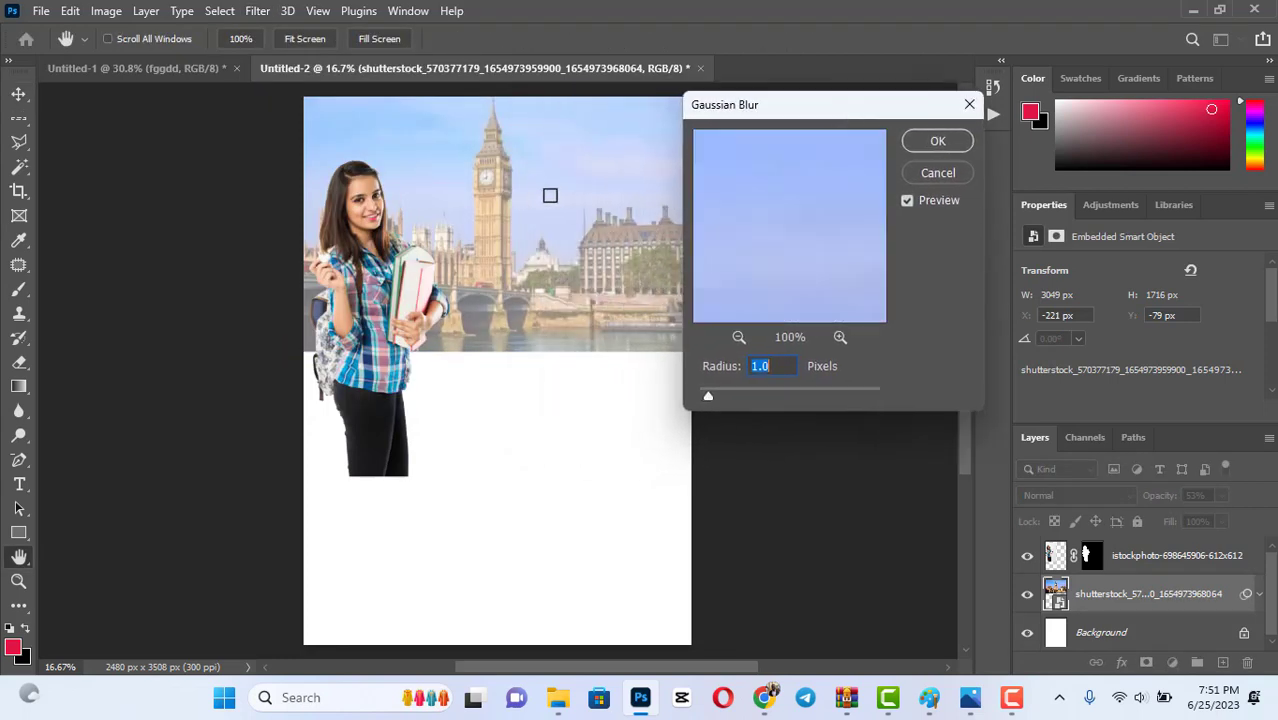
{"action": "left_click", "coordinate": [494, 234]}
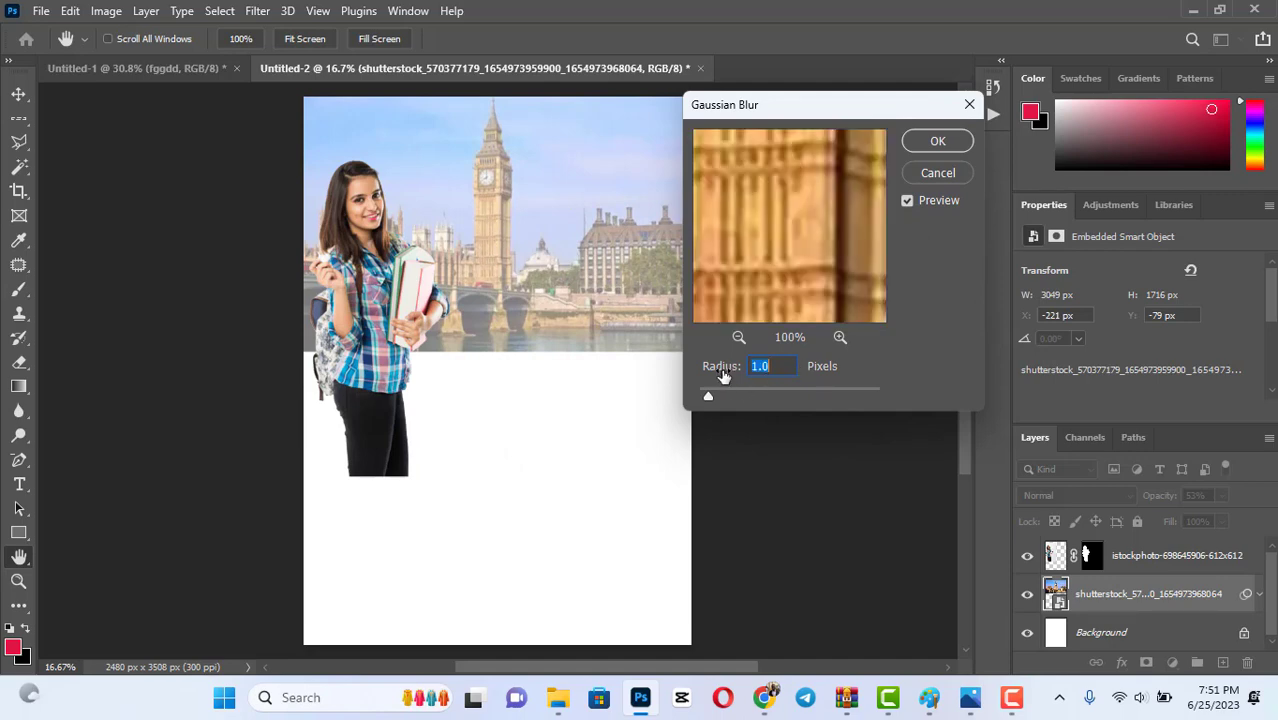
{"action": "left_click_drag", "start_coordinate": [723, 370], "coordinate": [722, 370]}
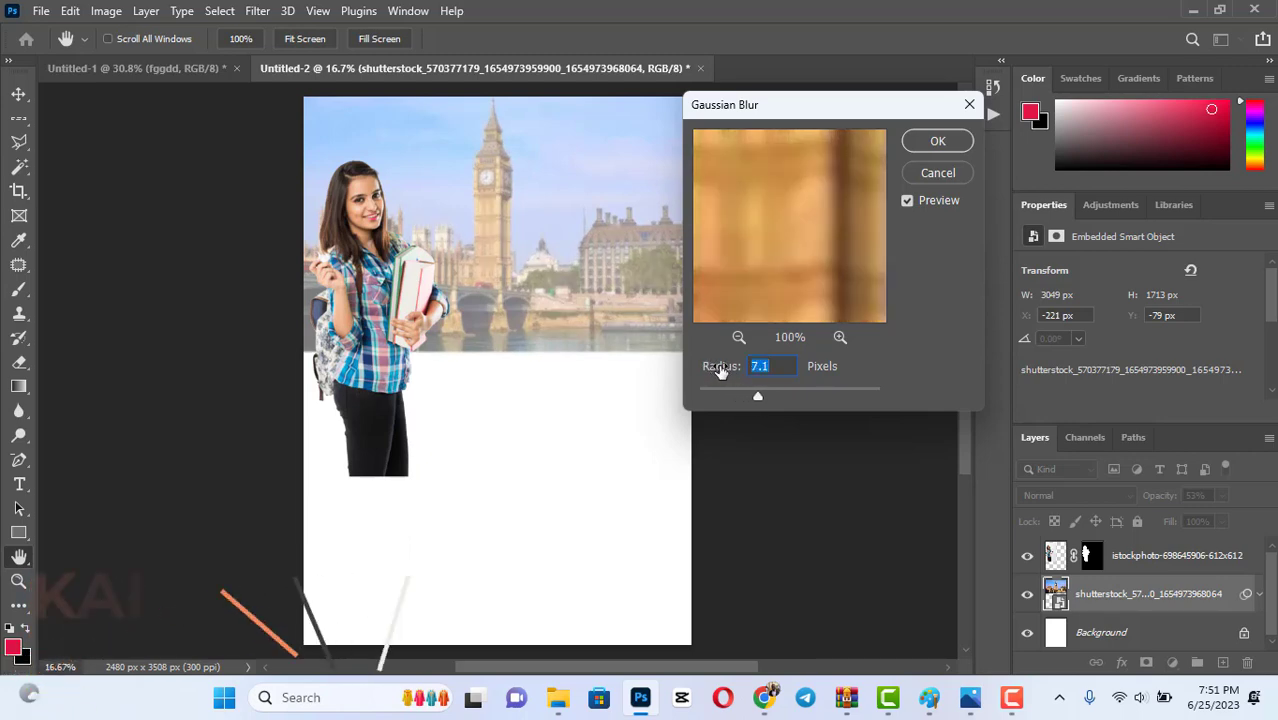
{"action": "left_click", "coordinate": [937, 142]}
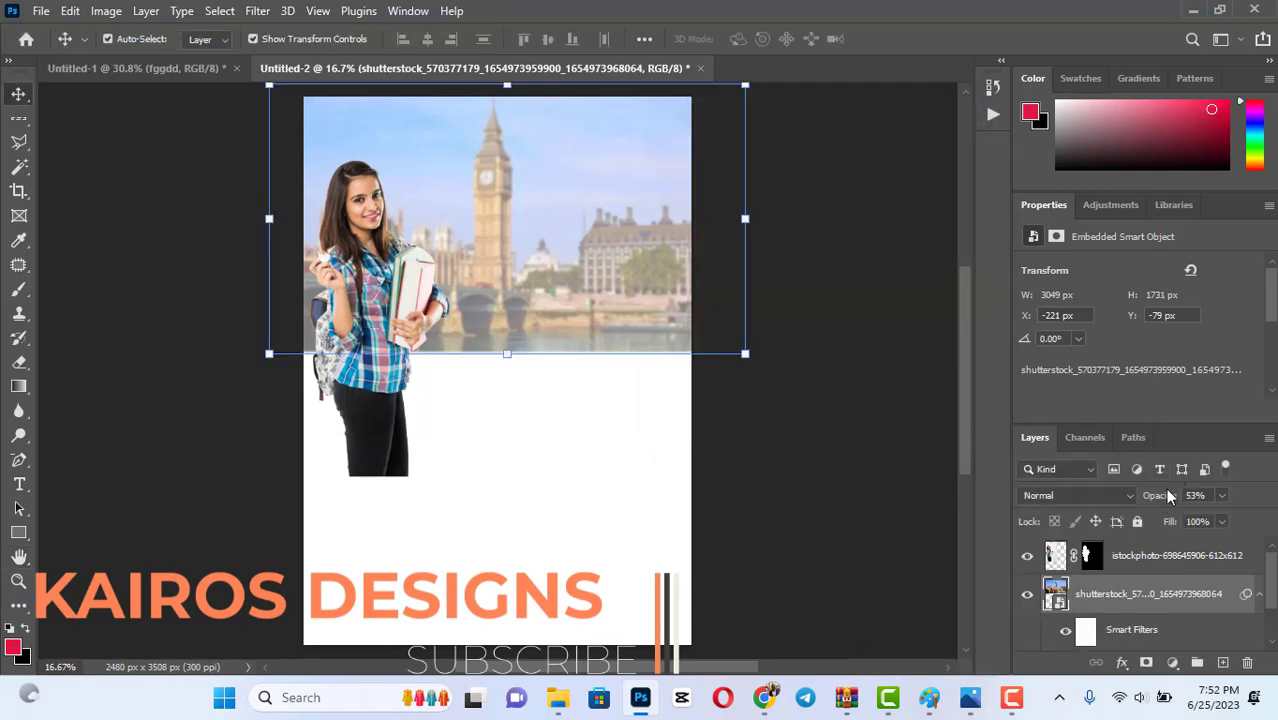
Set the Big Ben layer's opacity to 76% and nudge the student photo slightly upward.
{"action": "left_click_drag", "start_coordinate": [1165, 490], "coordinate": [1157, 503]}
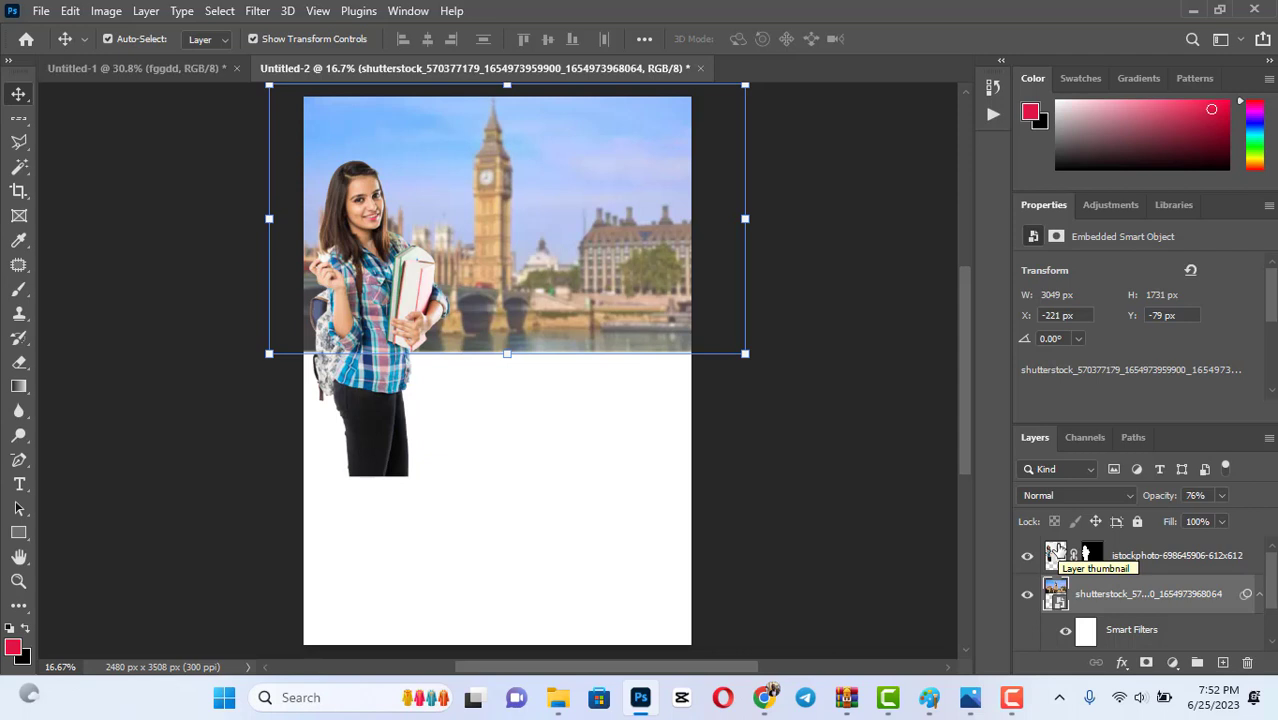
{"action": "left_click", "coordinate": [843, 489]}
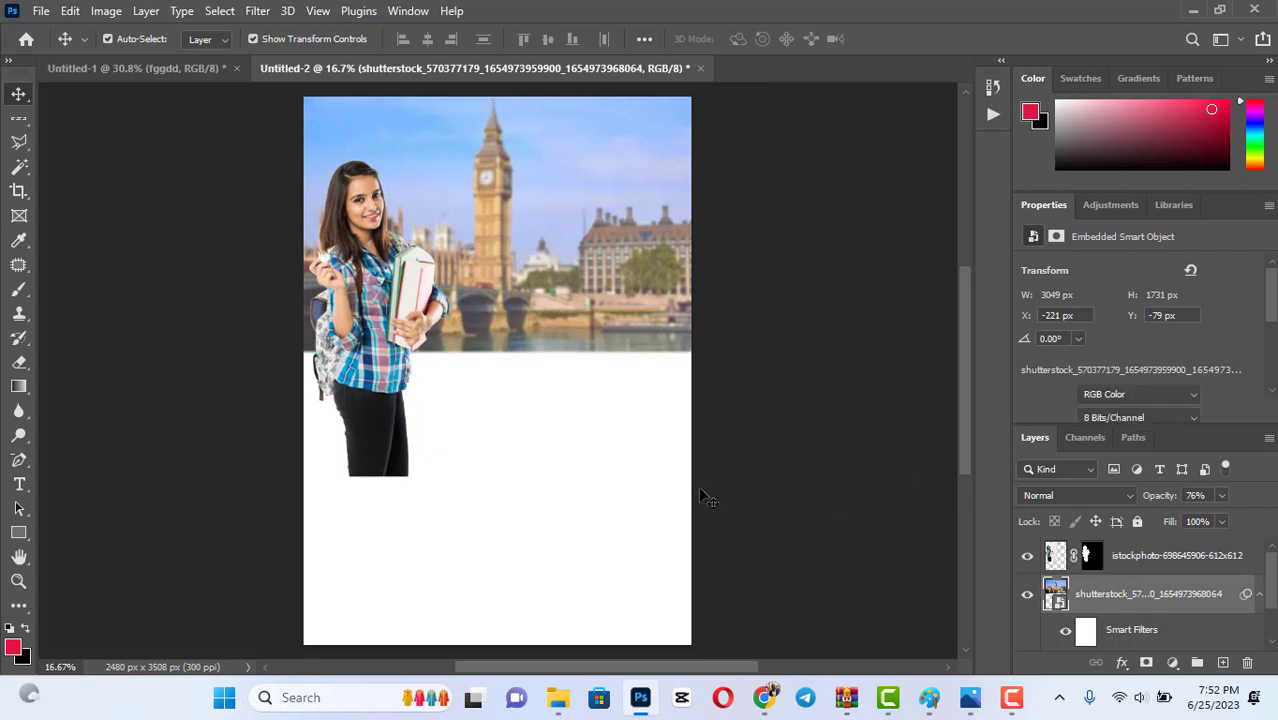
{"action": "left_click", "coordinate": [374, 308]}
{"action": "left_click_drag", "start_coordinate": [374, 308], "coordinate": [422, 290]}
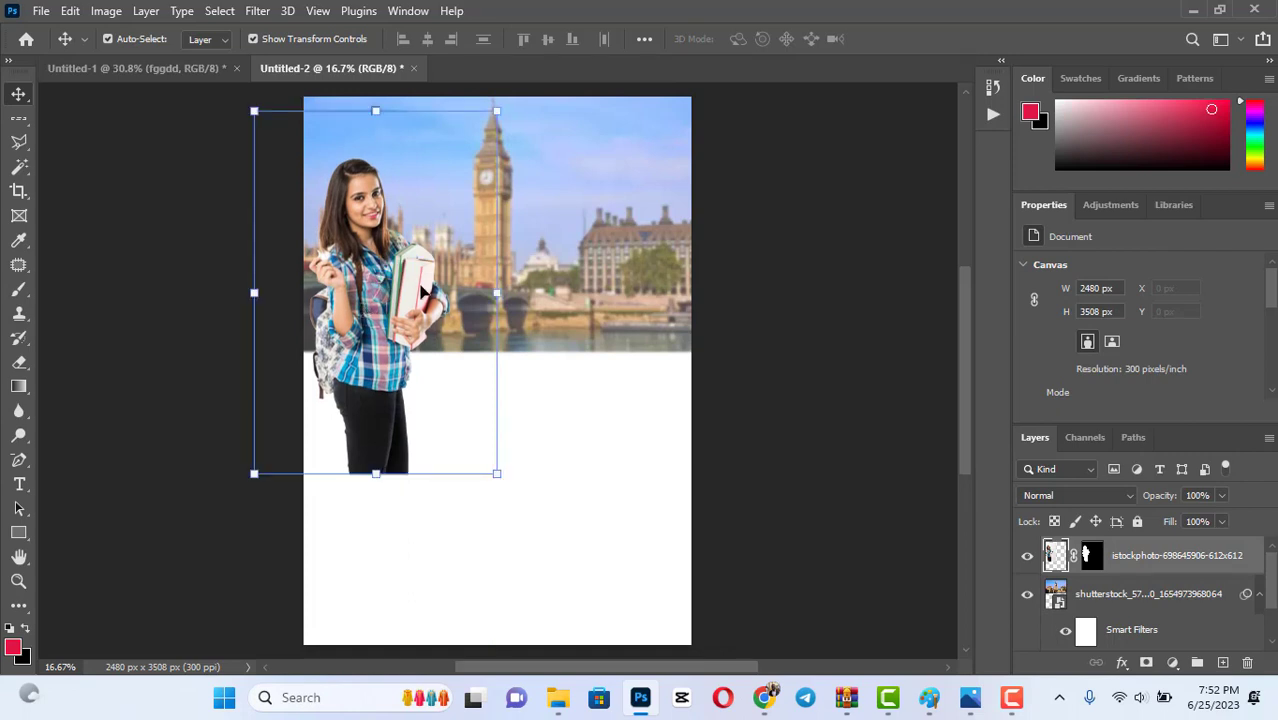
Enlarge the Big Ben image downward to about 3561 x 2019 px, keeping its upper edge in place.
{"action": "left_click", "coordinate": [600, 320]}
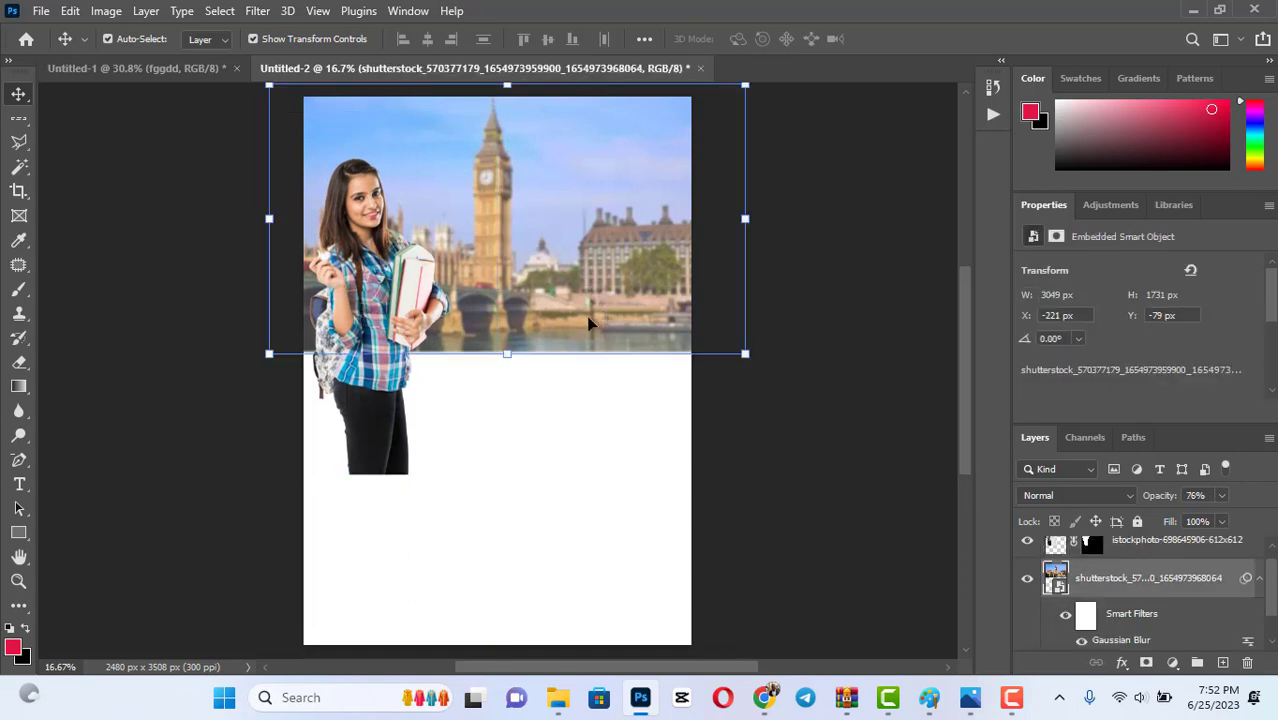
{"action": "left_click", "coordinate": [506, 356]}
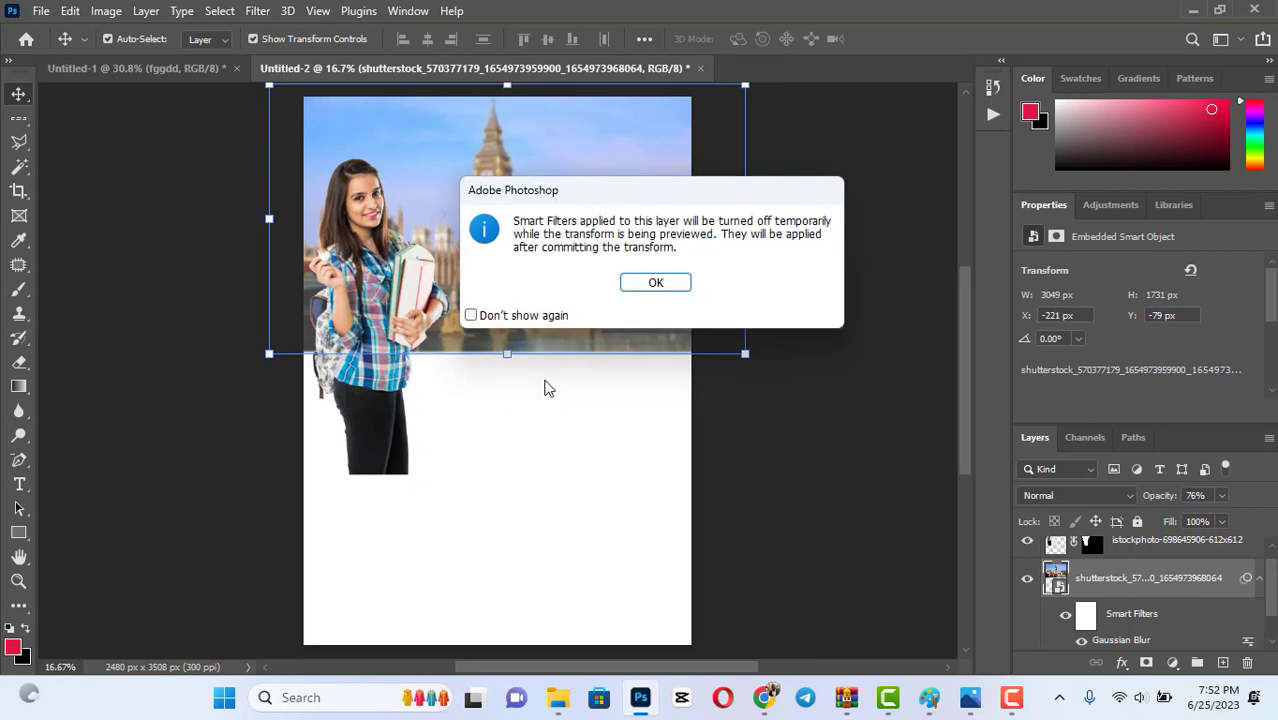
{"action": "left_click", "coordinate": [655, 284]}
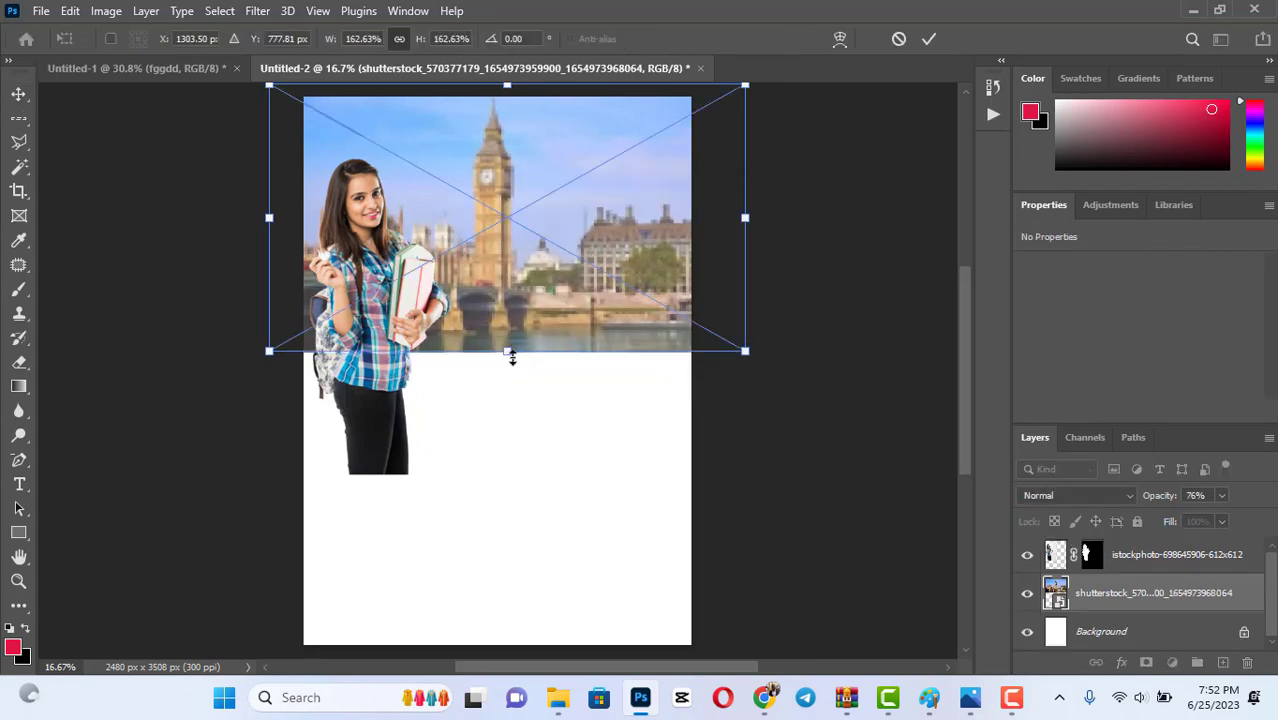
{"action": "left_click_drag", "start_coordinate": [510, 355], "coordinate": [507, 398]}
{"action": "key", "text": "Return"}
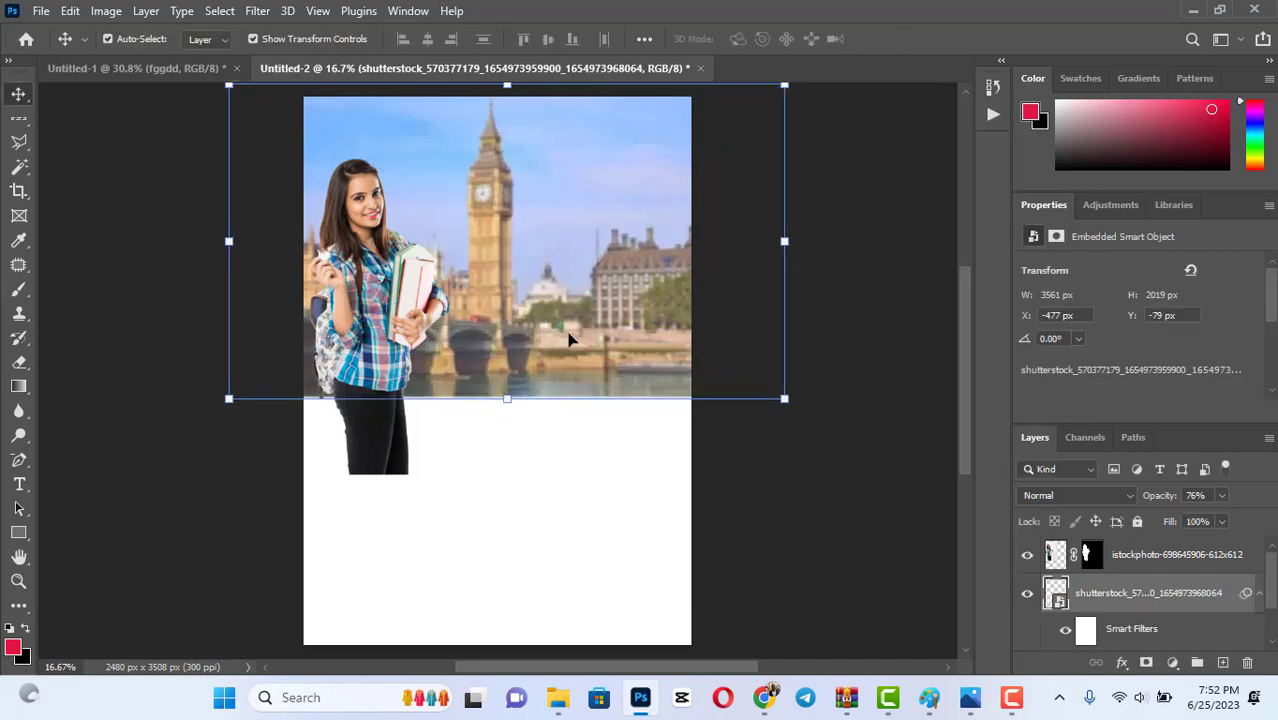
Draw a rectangle about 2729 x 1902 px at X -93, Y 1828 px, covering the page below the Big Ben image.
{"action": "left_click", "coordinate": [548, 500]}
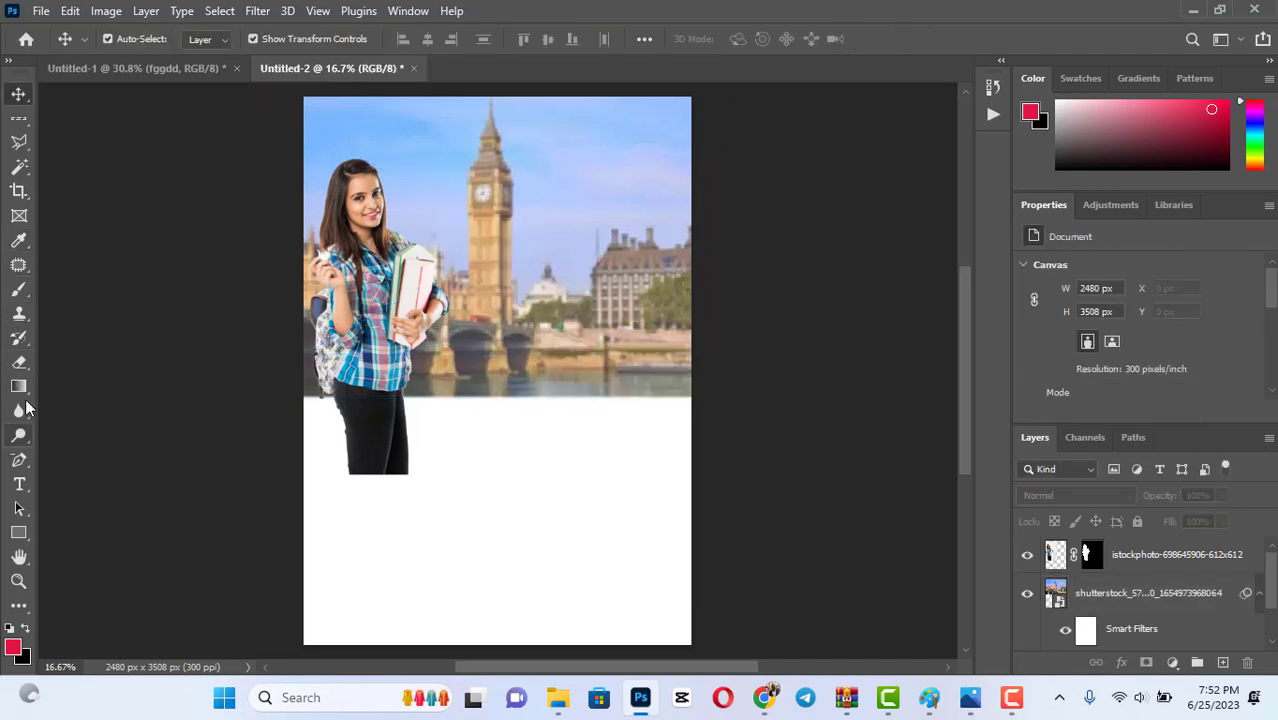
{"action": "left_click", "coordinate": [20, 533]}
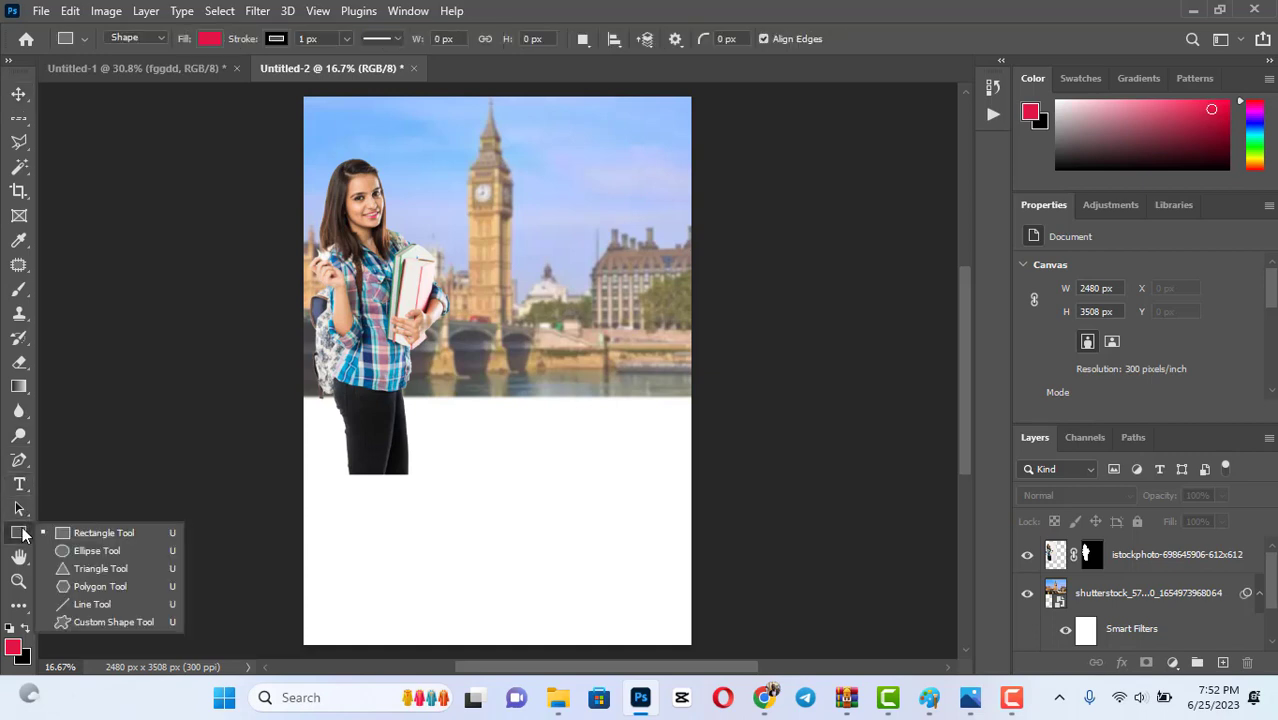
{"action": "left_click", "coordinate": [75, 533]}
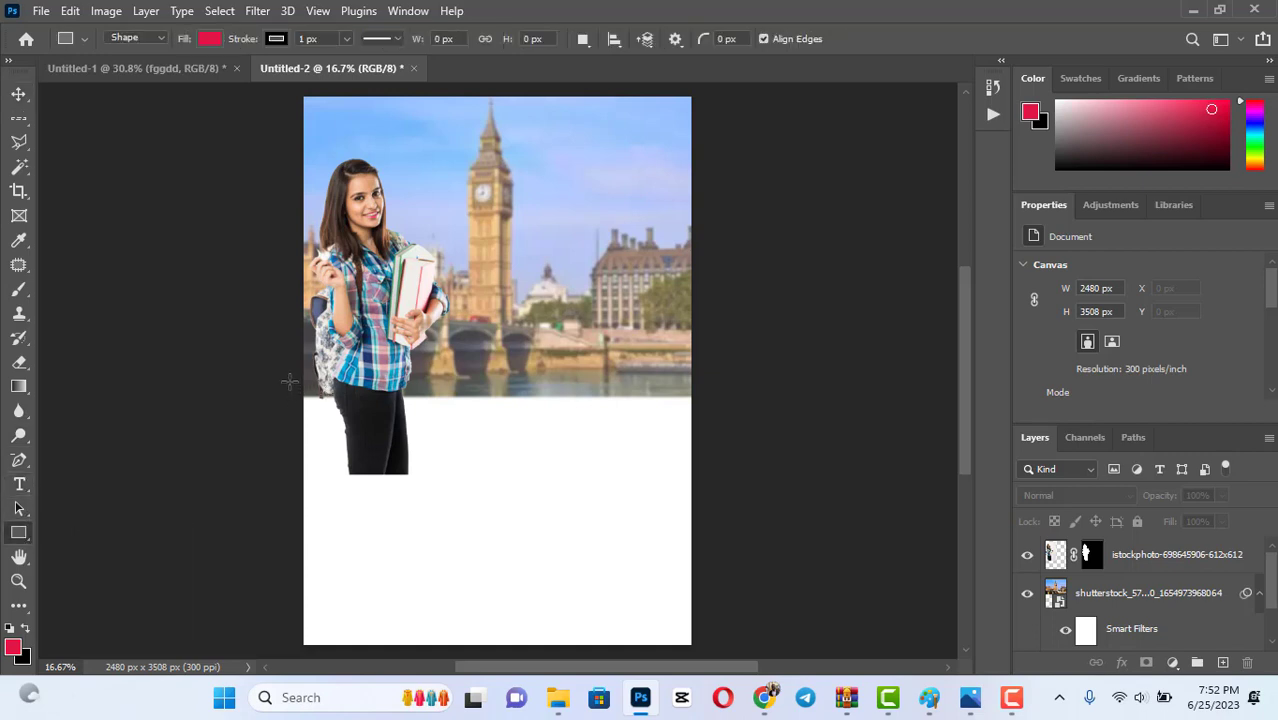
{"action": "mouse_move", "coordinate": [289, 381]}
{"action": "left_mouse_down"}
{"action": "mouse_move", "coordinate": [388, 553]}
{"action": "mouse_move", "coordinate": [533, 630]}
{"action": "mouse_move", "coordinate": [683, 668]}
{"action": "mouse_move", "coordinate": [715, 634]}
{"action": "left_mouse_up"}
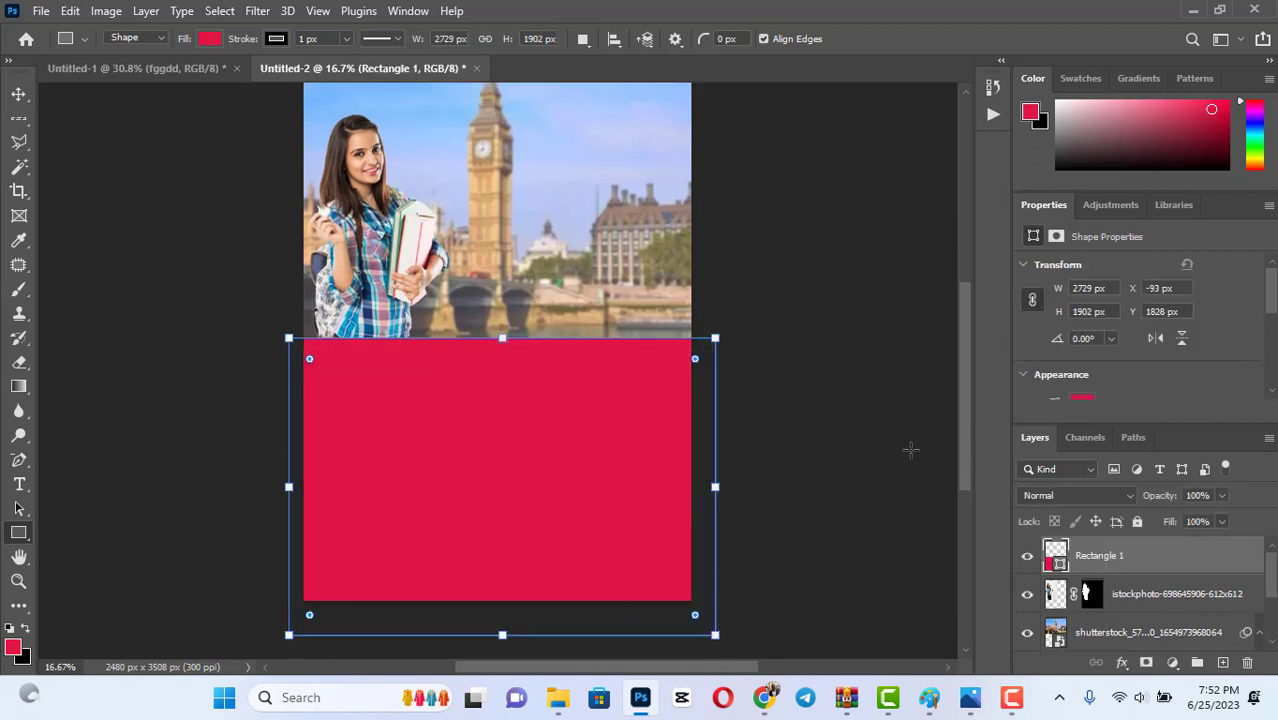
Change the rectangle's fill to the dark blue 09339d, starting from a blue sampled from the student's shirt, and return to the Move tool.
{"action": "left_click_drag", "start_coordinate": [1272, 290], "coordinate": [1274, 317]}
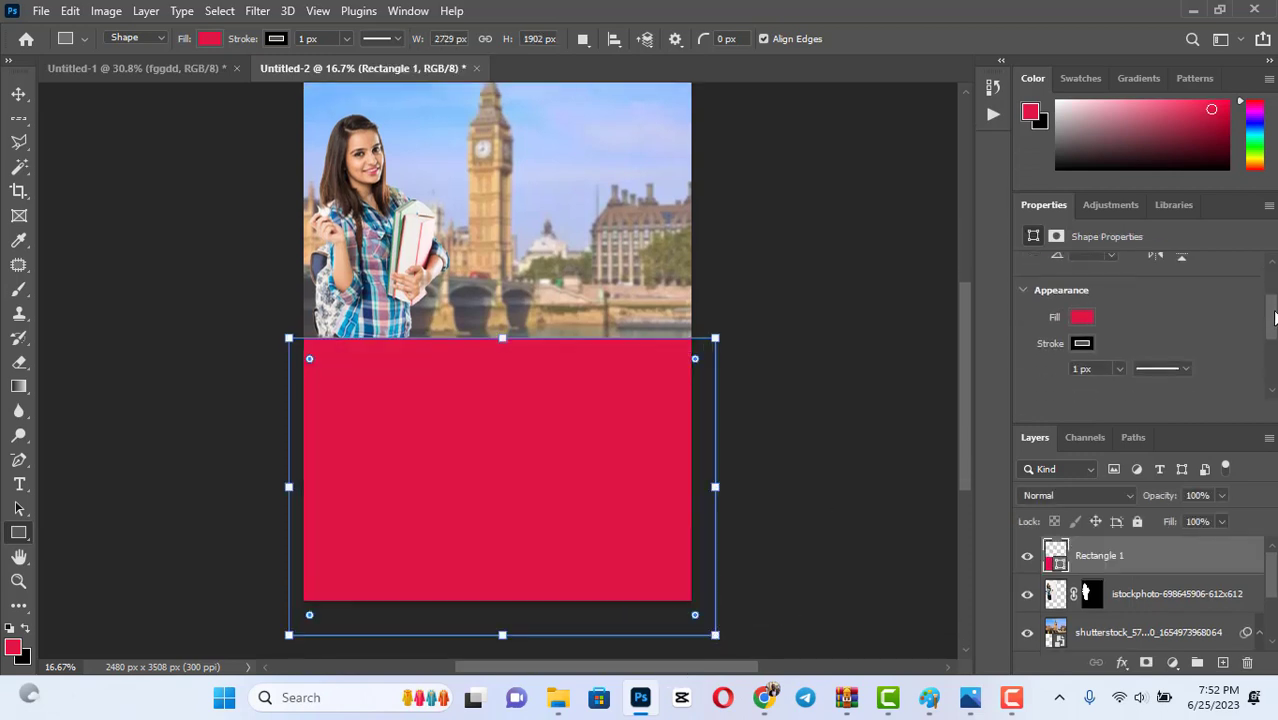
{"action": "left_click", "coordinate": [1084, 318]}
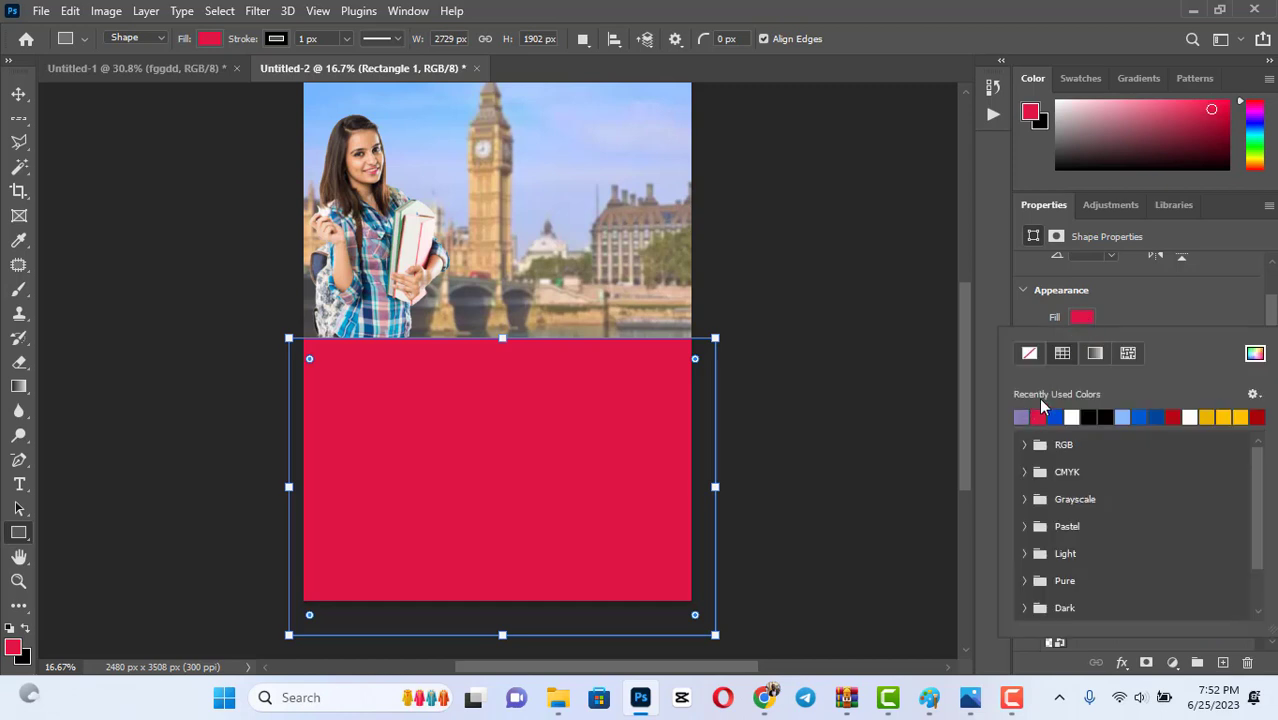
{"action": "left_click", "coordinate": [1255, 353]}
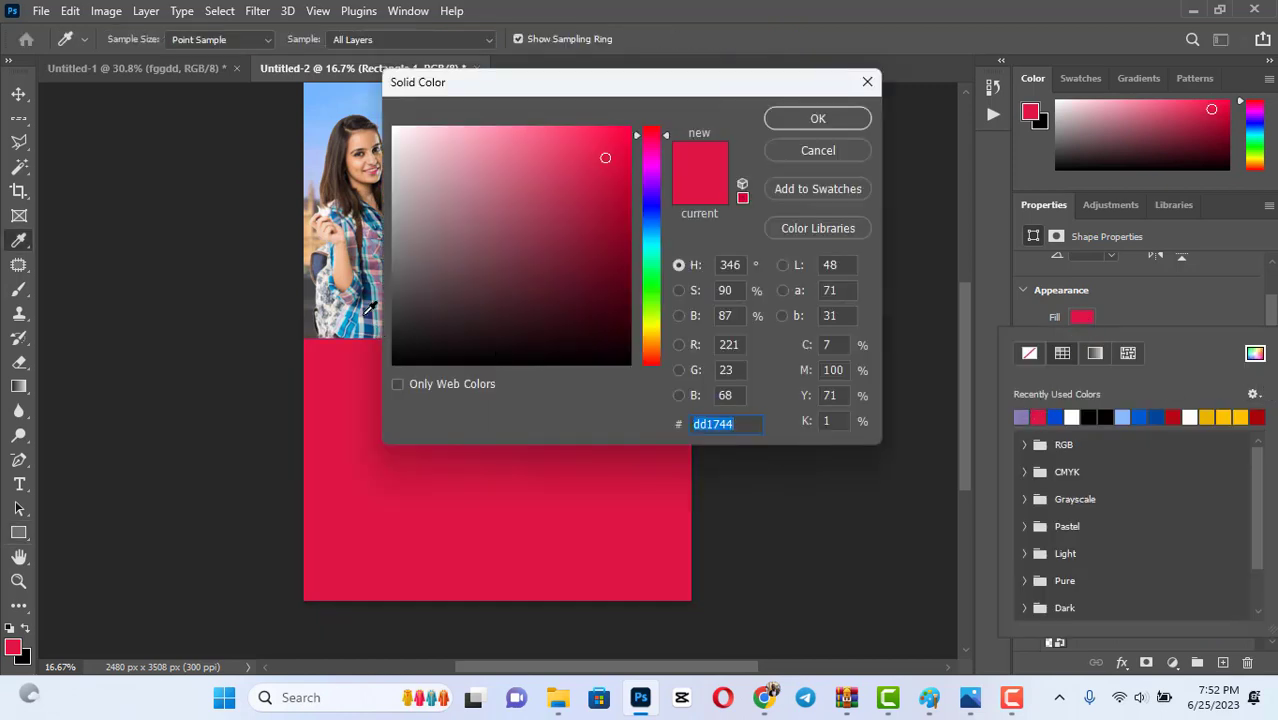
{"action": "left_click", "coordinate": [370, 305]}
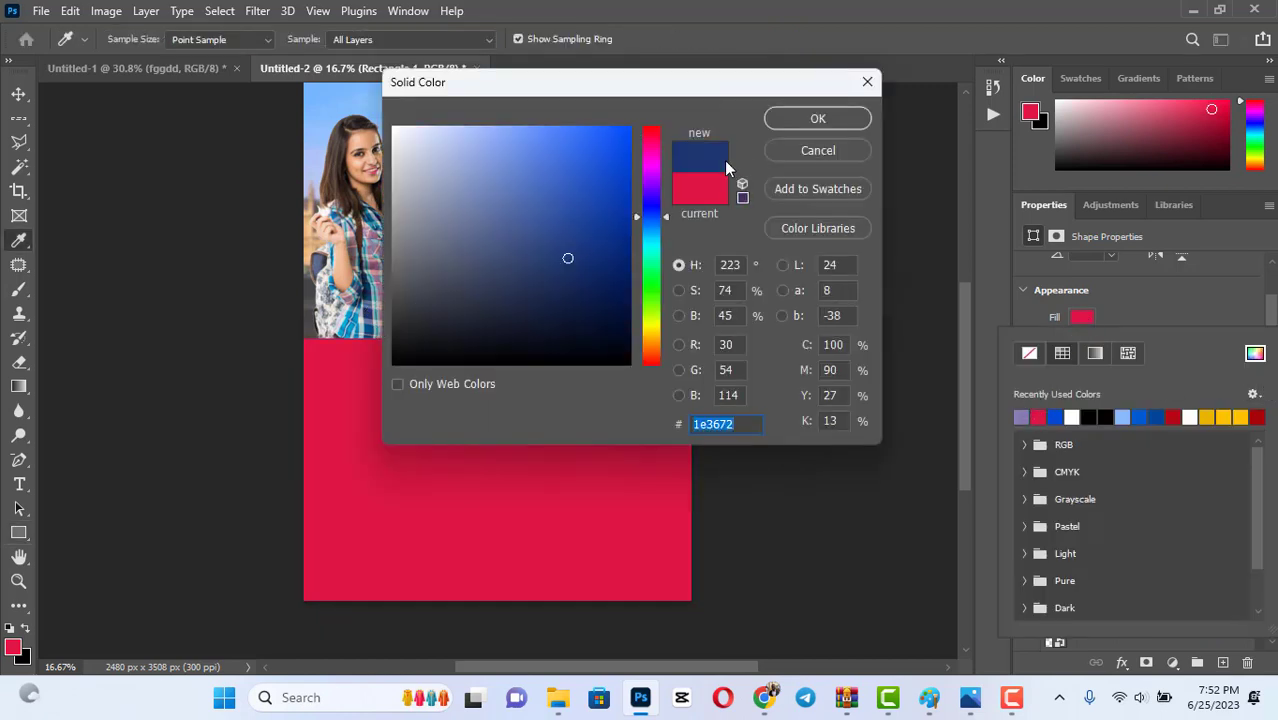
{"action": "left_click_drag", "start_coordinate": [567, 258], "coordinate": [618, 217]}
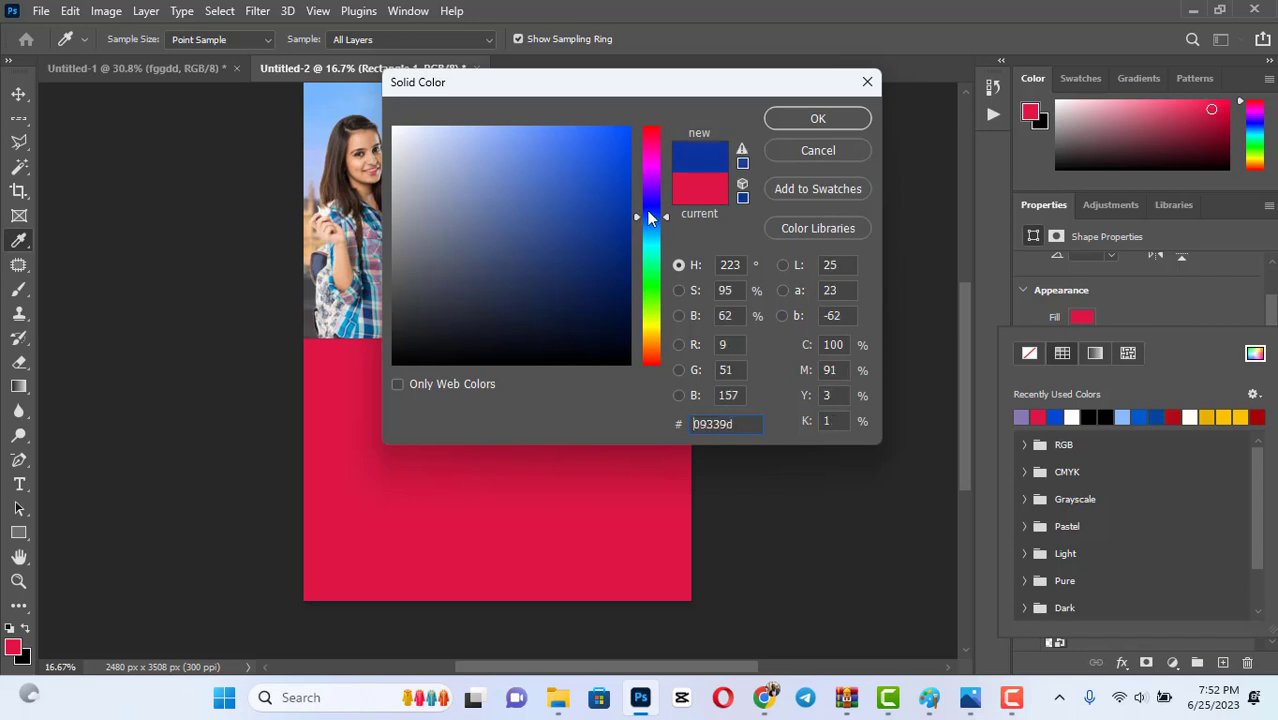
{"action": "left_click", "coordinate": [808, 121]}
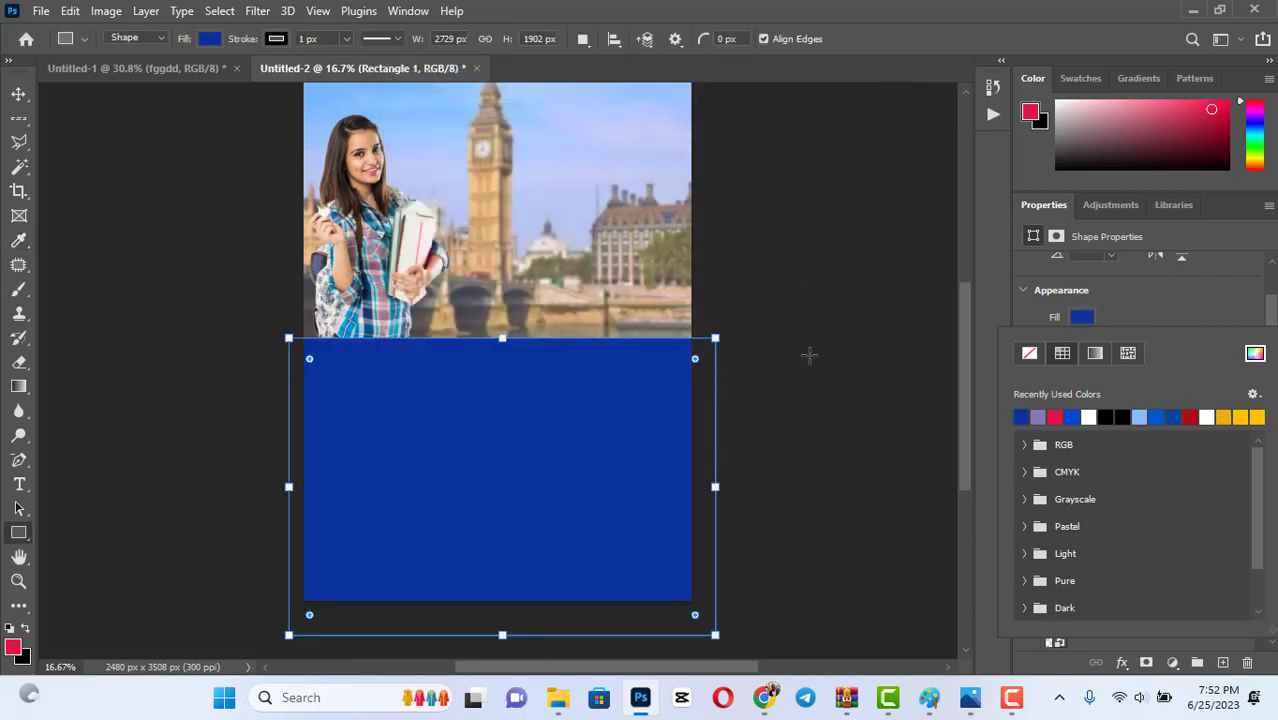
{"action": "left_click", "coordinate": [810, 354]}
{"action": "key", "text": "v"}
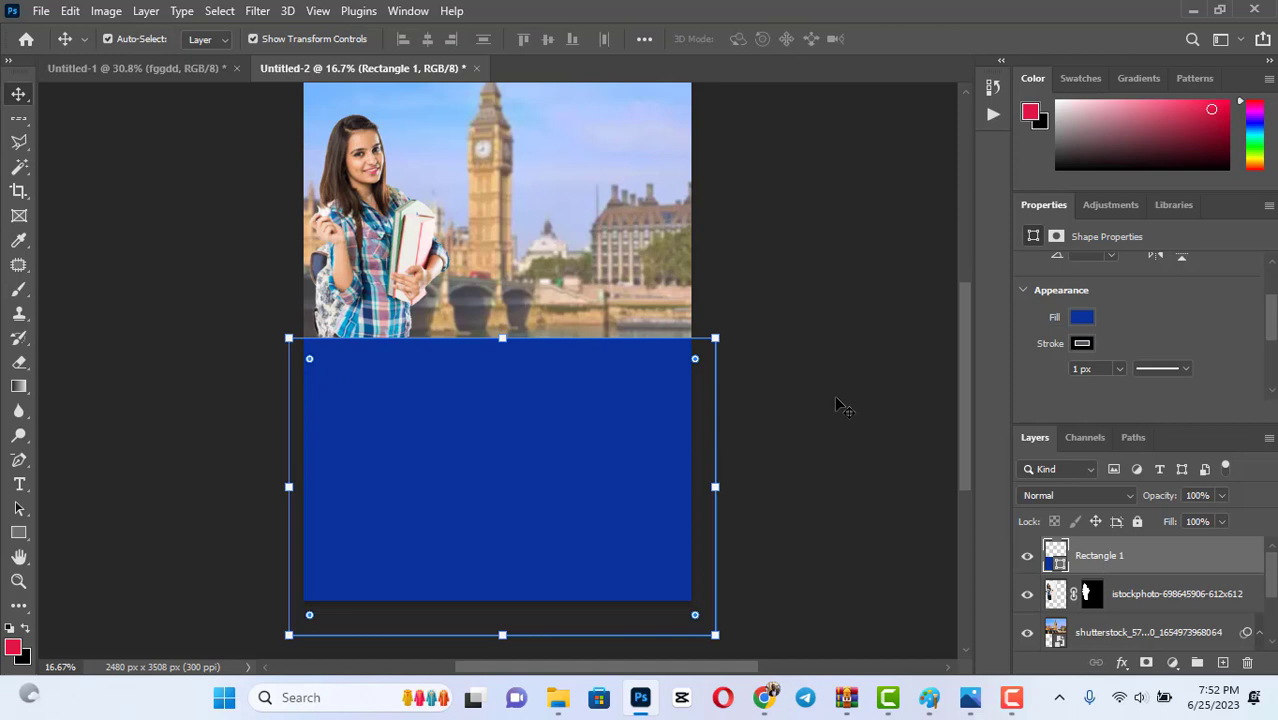
Draw a rectangle about 960 x 1117 px at X 1293, Y 485 px over the Big Ben image, beside the student.
{"action": "scroll", "coordinate": [845, 408], "scroll_direction": "up", "scroll_amount": 1}
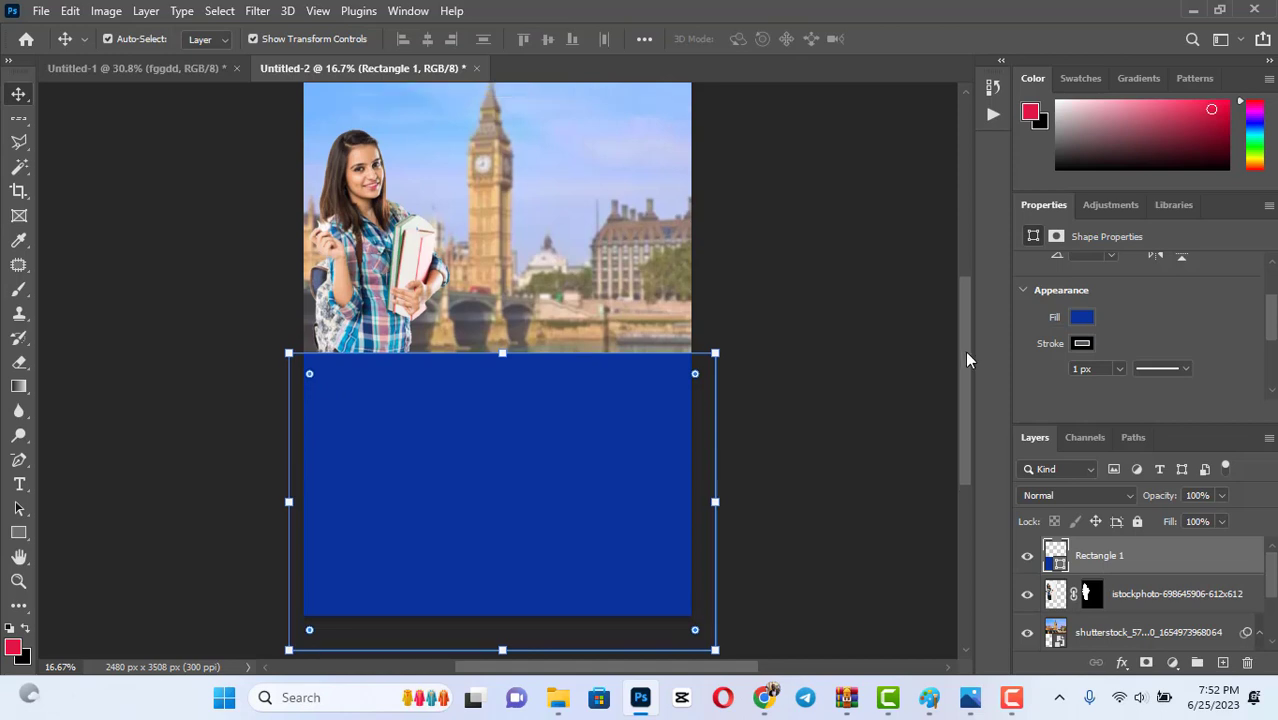
{"action": "left_click_drag", "start_coordinate": [955, 360], "coordinate": [956, 327]}
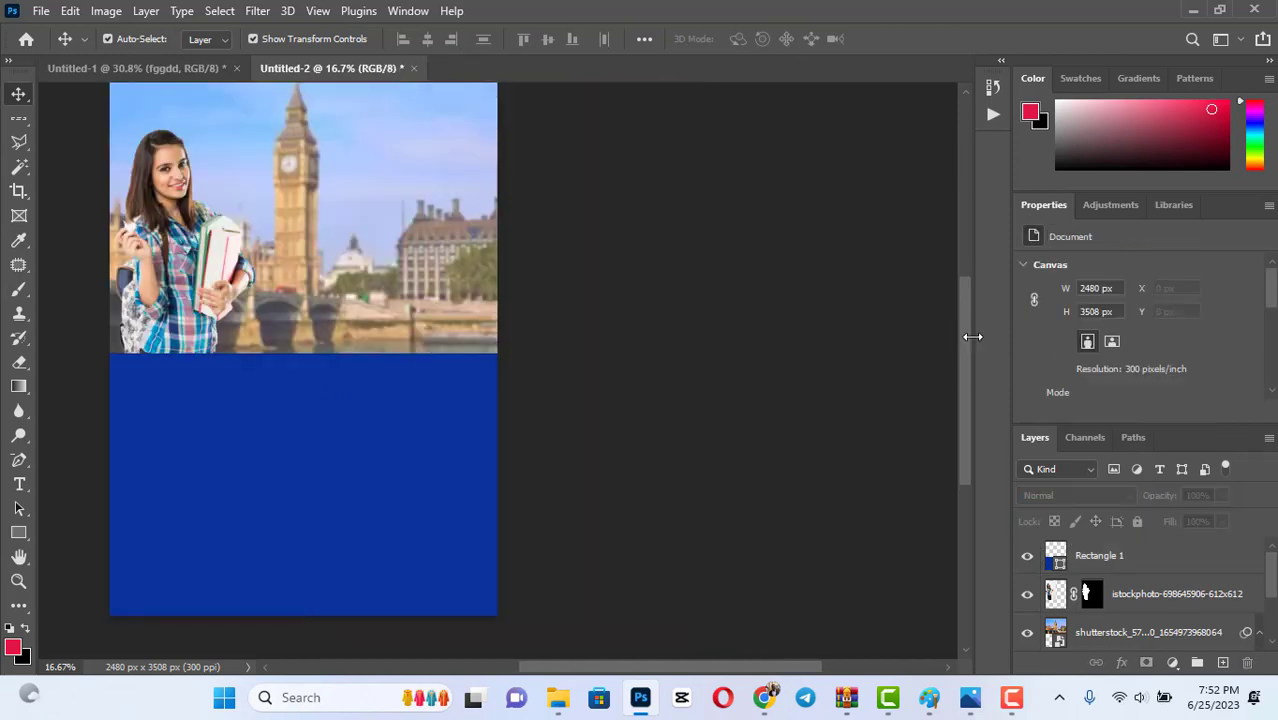
{"action": "left_click_drag", "start_coordinate": [705, 670], "coordinate": [644, 673]}
{"action": "mouse_move", "coordinate": [963, 466]}
{"action": "left_mouse_down"}
{"action": "mouse_move", "coordinate": [966, 430]}
{"action": "mouse_move", "coordinate": [969, 443]}
{"action": "left_mouse_up"}
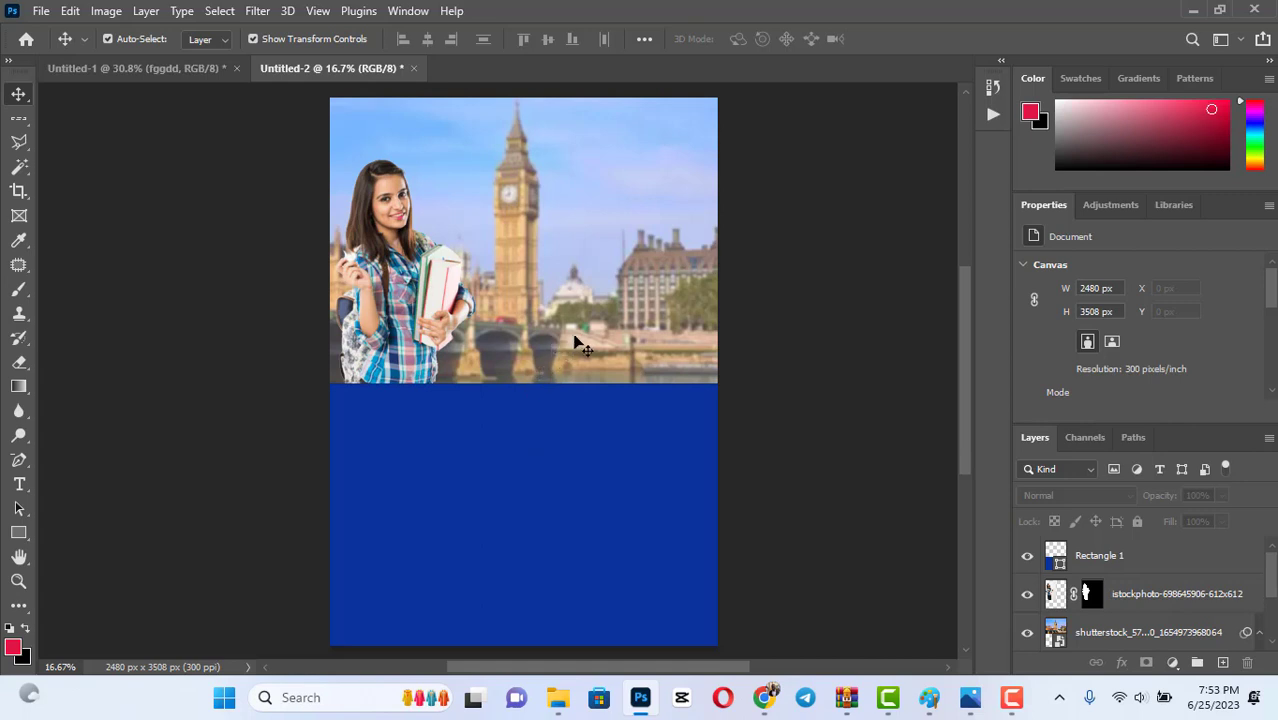
{"action": "left_click_drag", "start_coordinate": [527, 456], "coordinate": [528, 449]}
{"action": "left_click", "coordinate": [591, 268]}
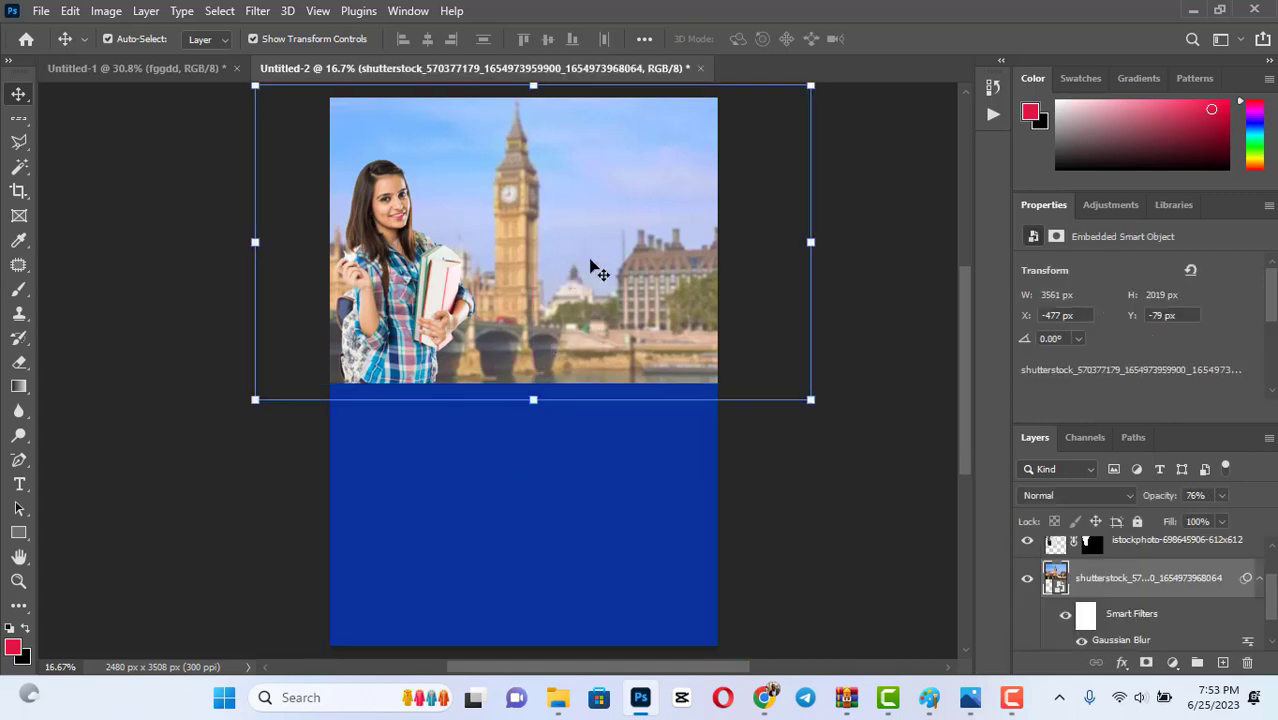
{"action": "left_click", "coordinate": [15, 537]}
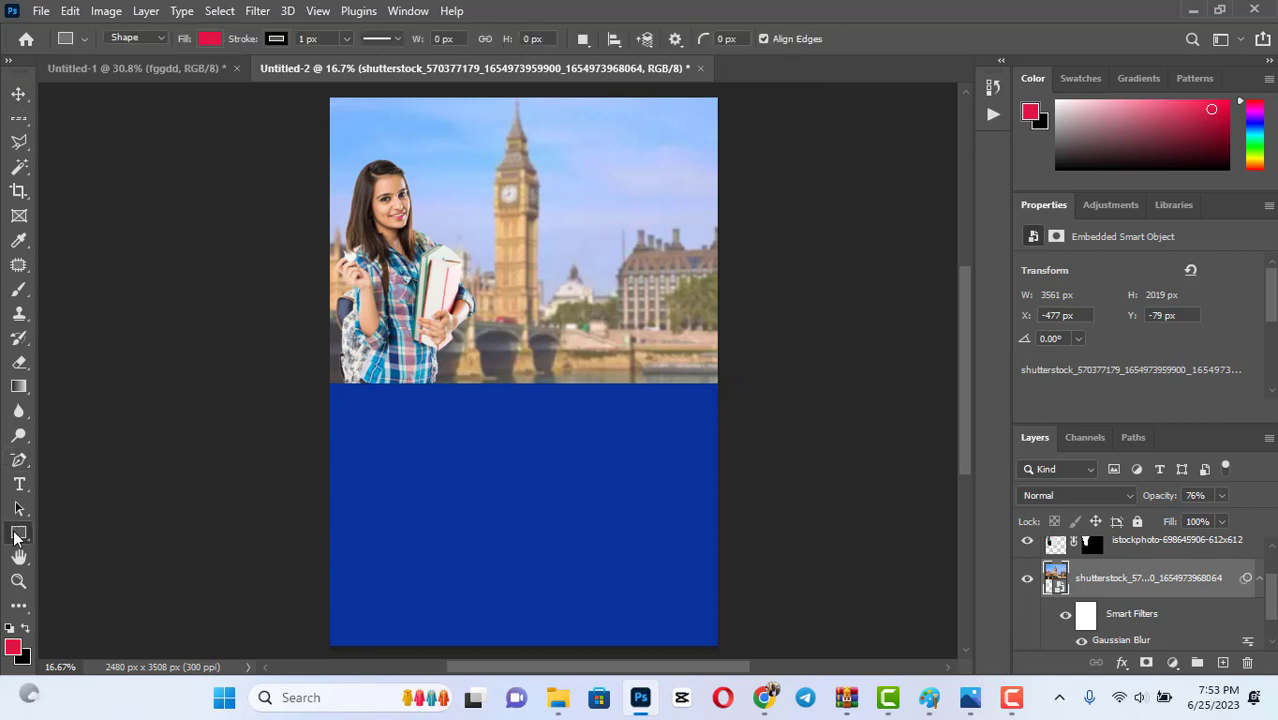
{"action": "right_click", "coordinate": [15, 537]}
{"action": "left_click", "coordinate": [96, 534]}
{"action": "left_click_drag", "start_coordinate": [535, 173], "coordinate": [681, 347]}
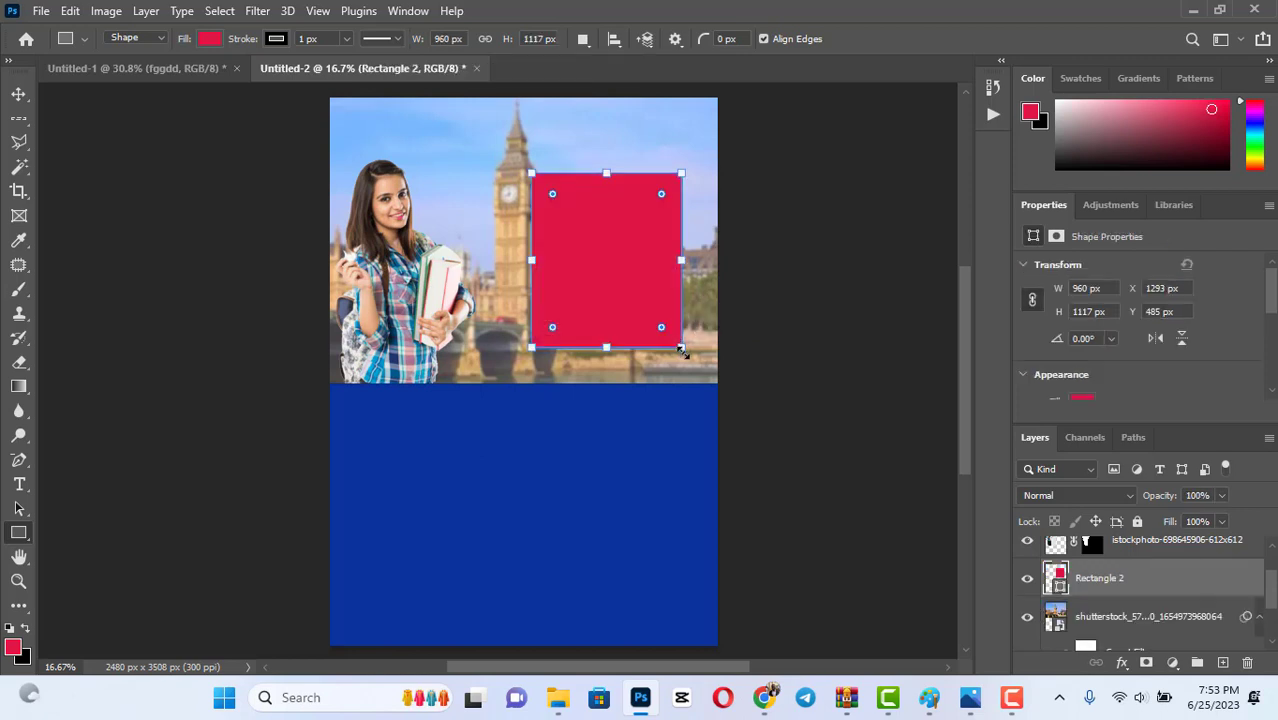
Change the new rectangle's fill to the recently used dark blue and return to the Move tool.
{"action": "left_click", "coordinate": [1083, 398]}
{"action": "left_click", "coordinate": [1023, 455]}
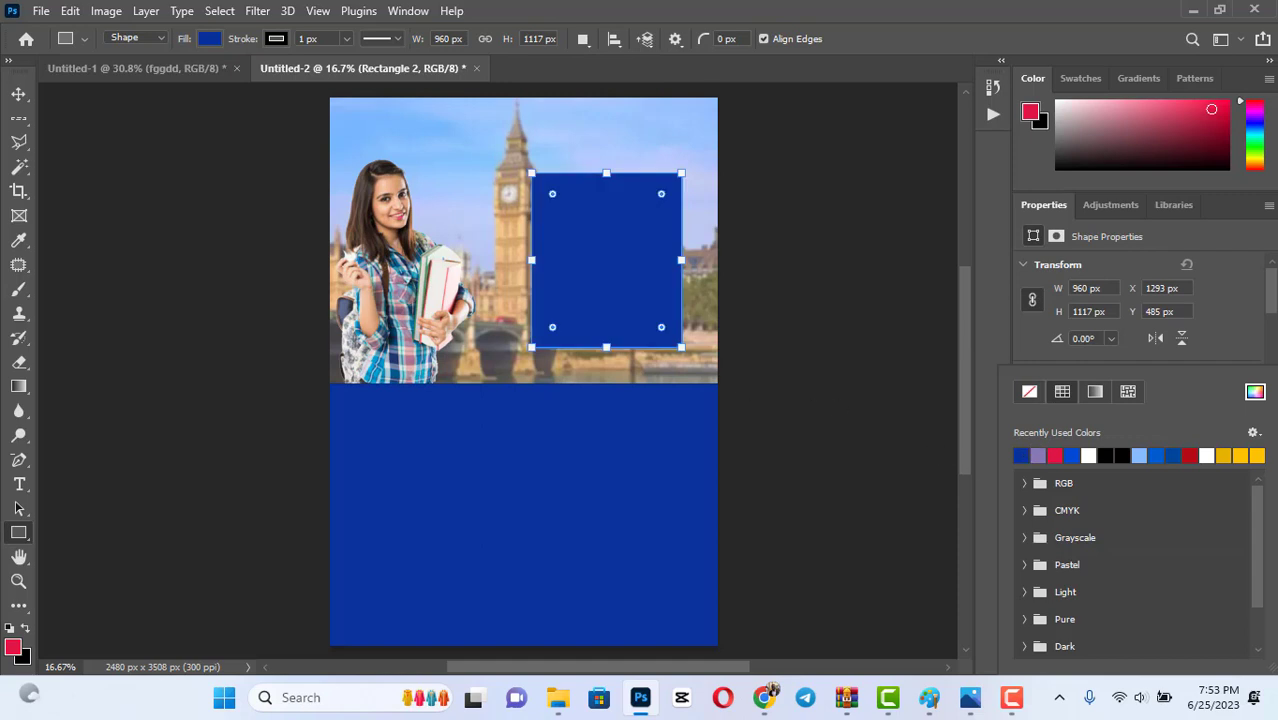
{"action": "left_click", "coordinate": [20, 93]}
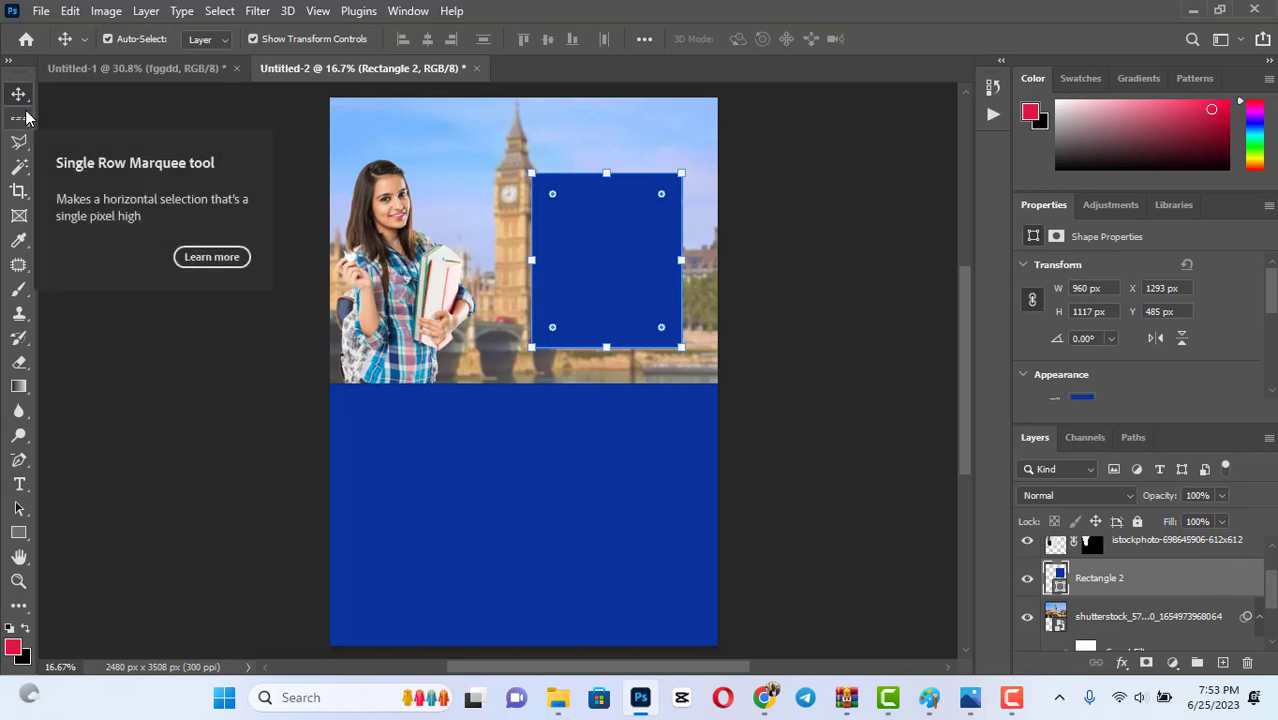
Move the large lower rectangle further down the page and stretch the Big Ben image's height to 258.86% to fill the gap.
{"action": "left_click", "coordinate": [493, 246]}
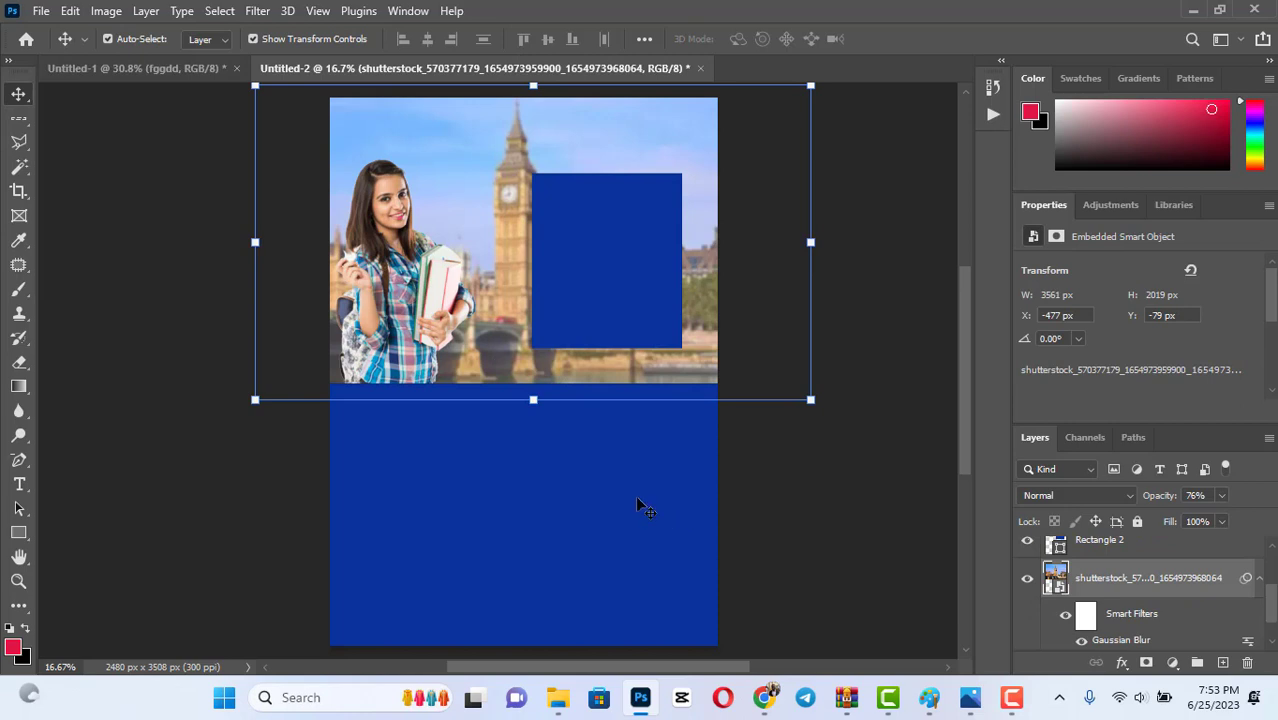
{"action": "left_click_drag", "start_coordinate": [642, 508], "coordinate": [634, 589]}
{"action": "left_click", "coordinate": [533, 380]}
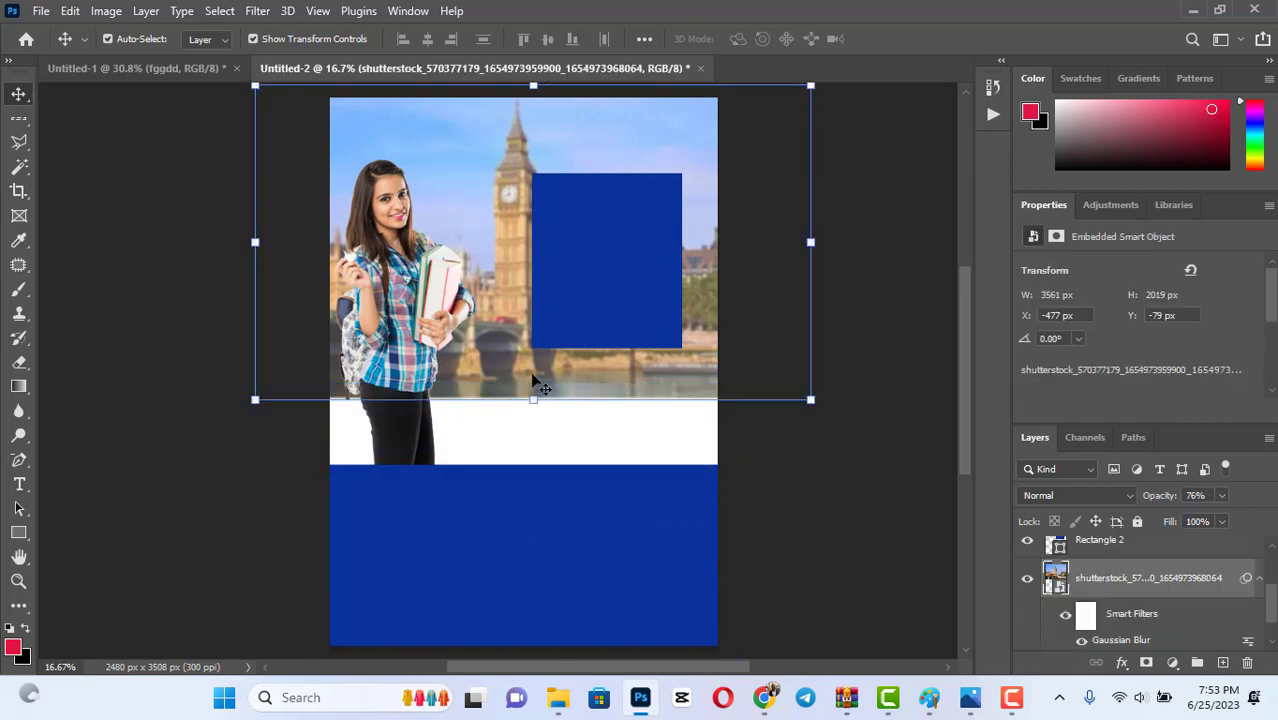
{"action": "key", "text": "ctrl"}
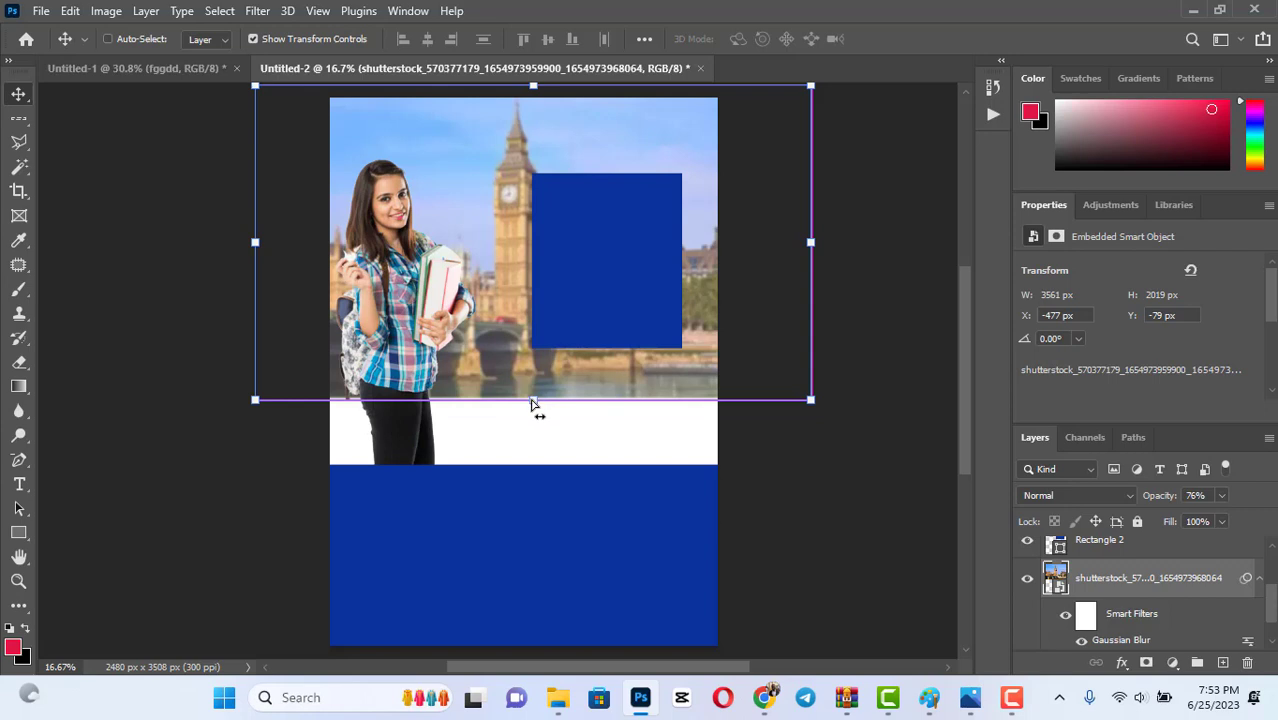
{"action": "left_click", "coordinate": [533, 400]}
{"action": "key", "text": "Return"}
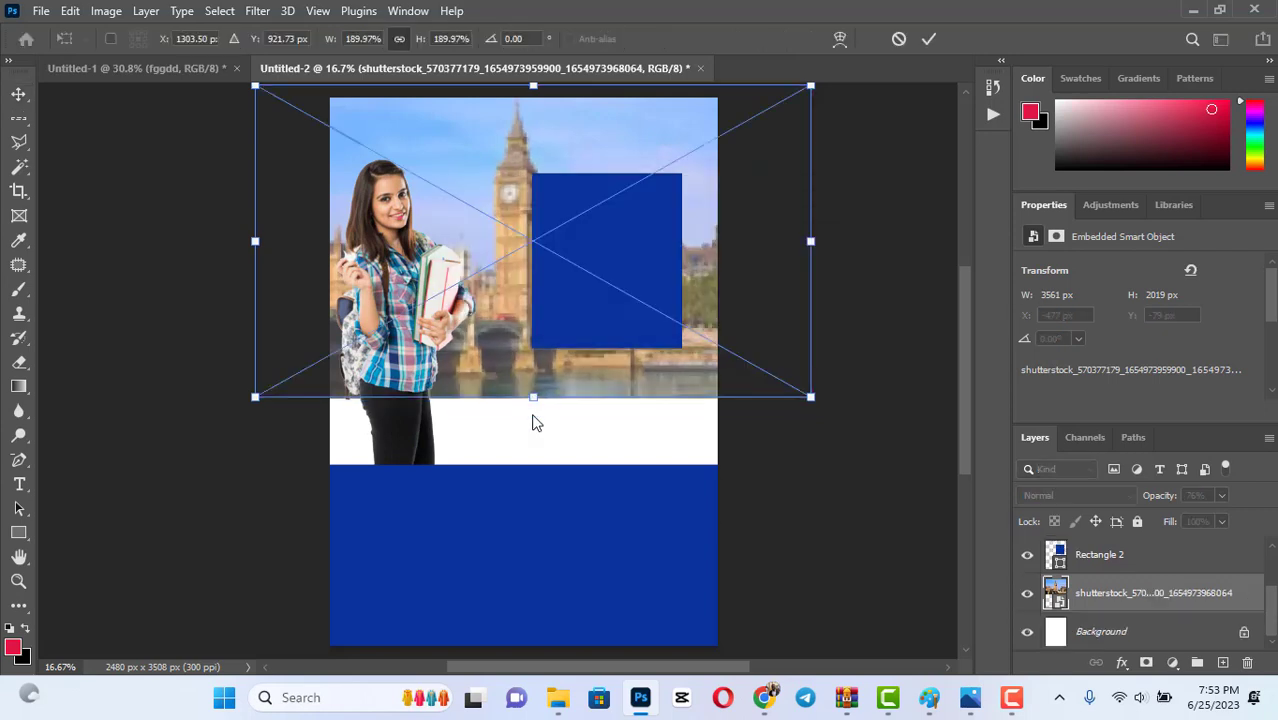
{"action": "left_click_drag", "start_coordinate": [535, 400], "coordinate": [536, 515]}
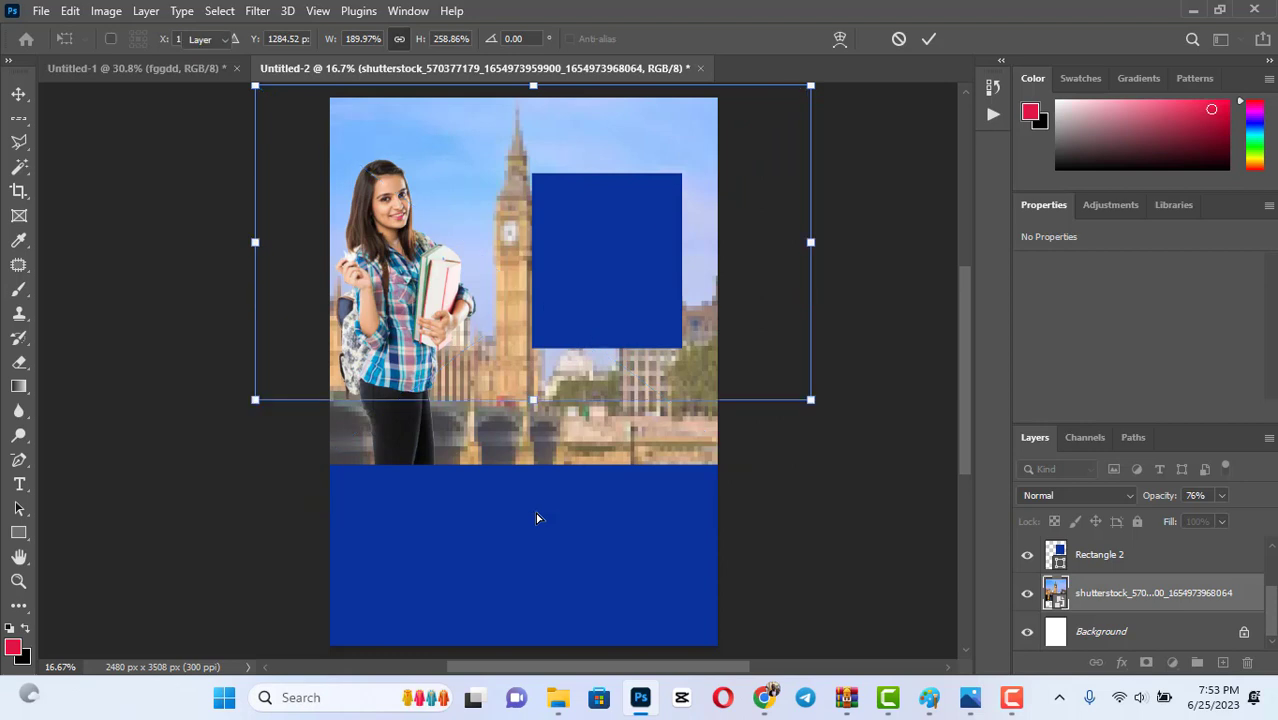
{"action": "key", "text": "Return"}
{"action": "left_click", "coordinate": [855, 590]}
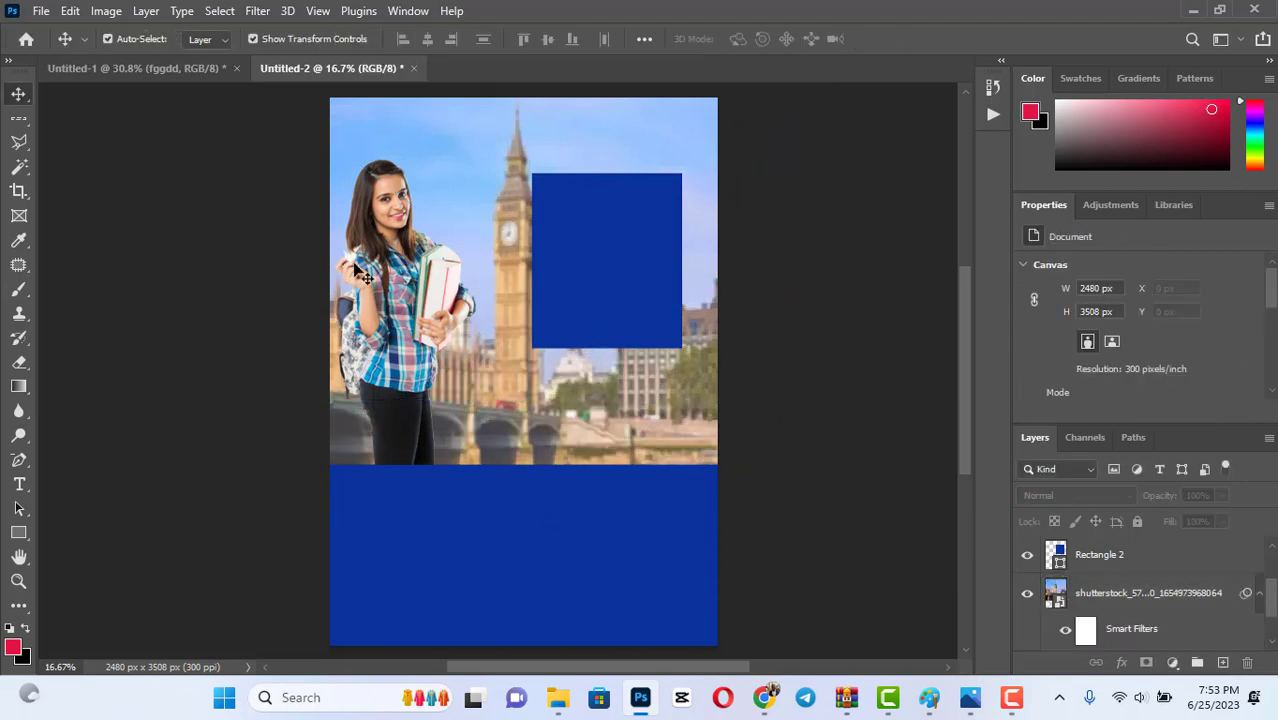
Nudge the student photo slightly down and enlarge the smaller blue rectangle to about 1130 x 1315 px at X 1101, Y 695 px.
{"action": "left_click_drag", "start_coordinate": [383, 299], "coordinate": [383, 305]}
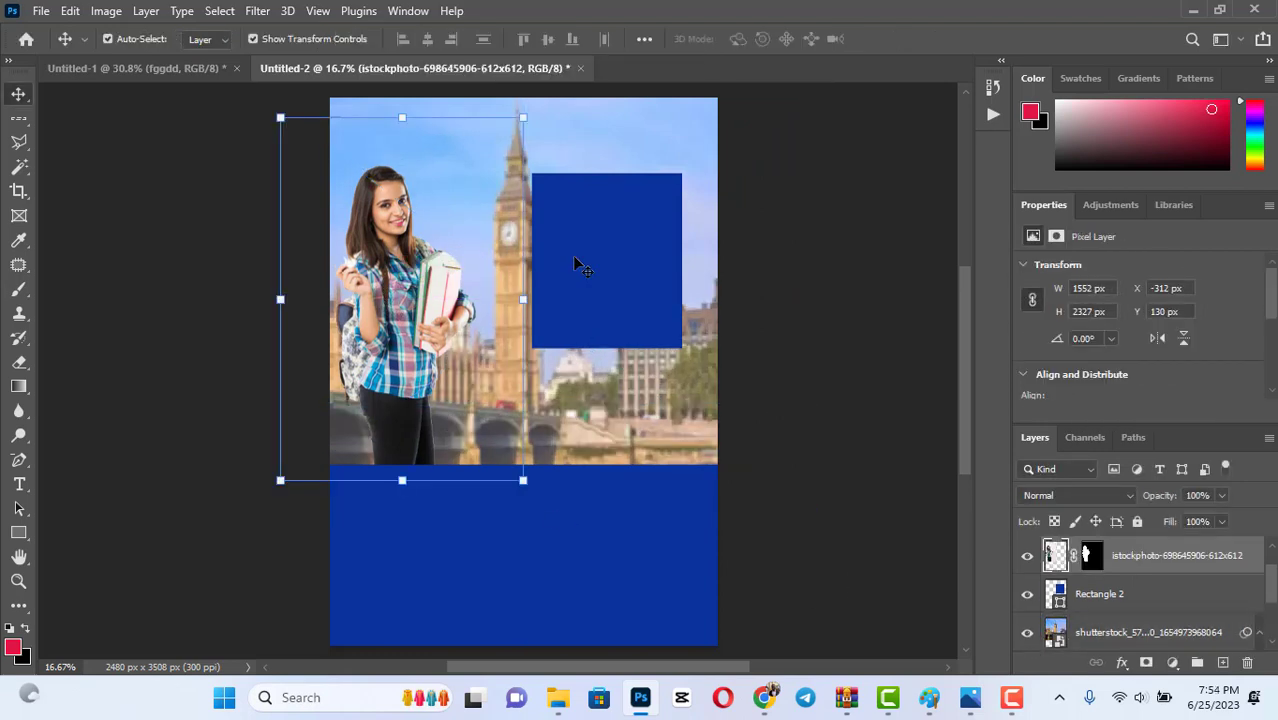
{"action": "left_click", "coordinate": [605, 262]}
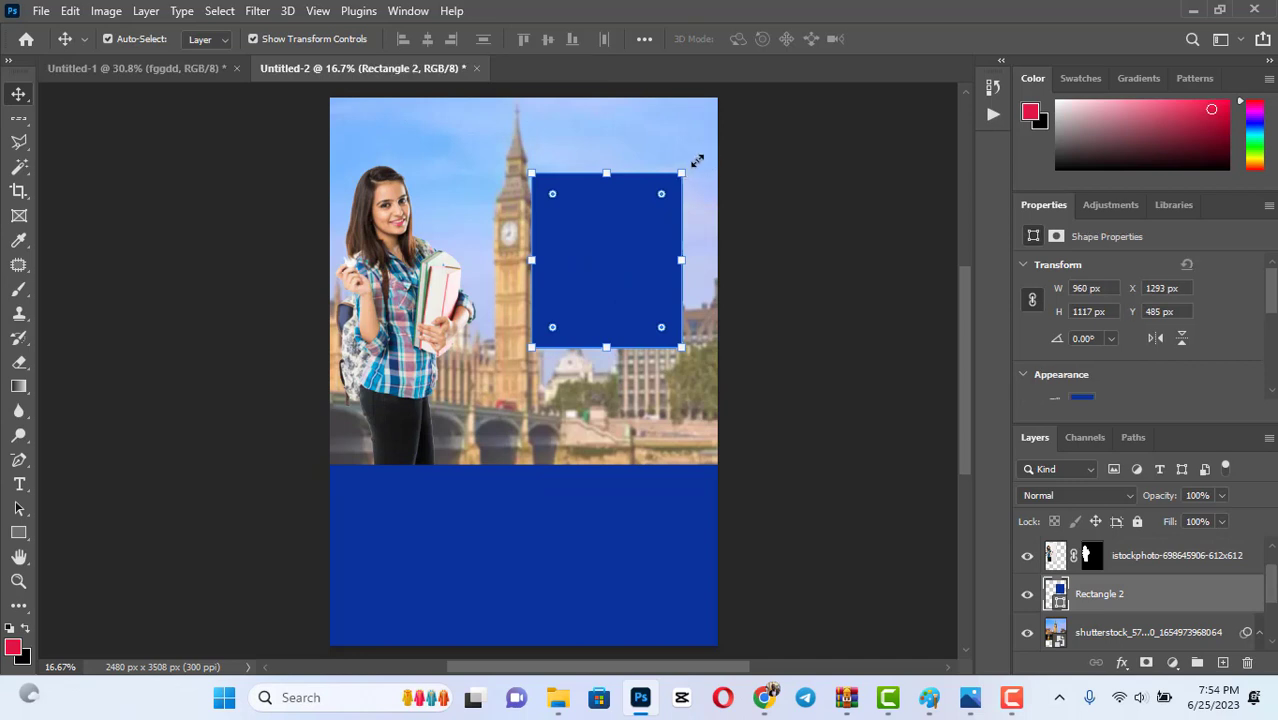
{"action": "left_click_drag", "start_coordinate": [697, 161], "coordinate": [708, 147]}
{"action": "left_click_drag", "start_coordinate": [673, 189], "coordinate": [621, 272]}
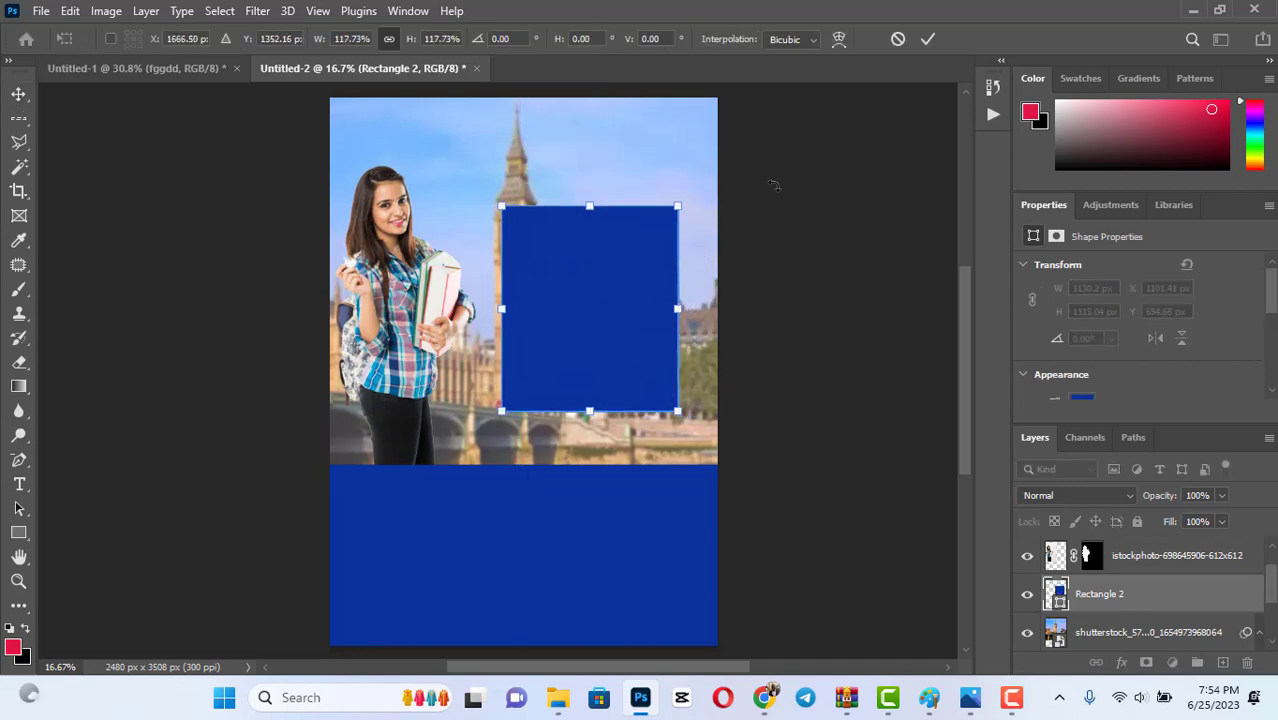
{"action": "left_click", "coordinate": [927, 45]}
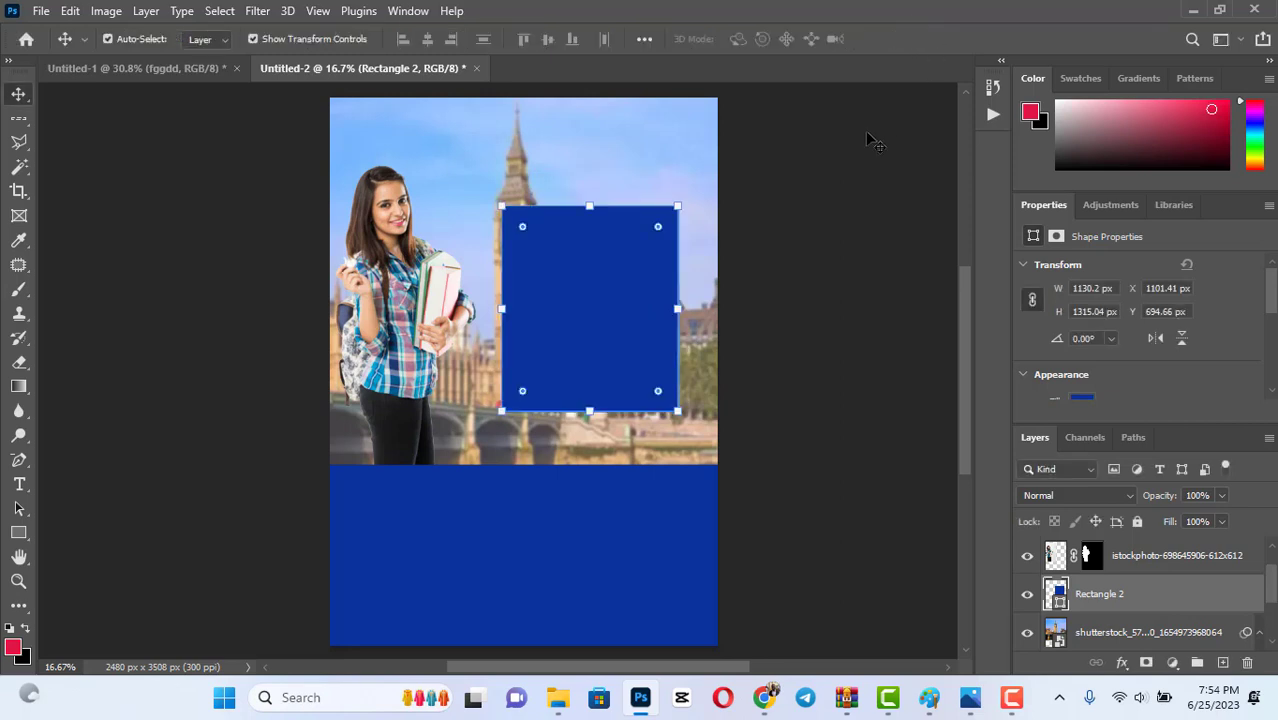
Add the white three-line text "Learning without limits" in Bell MT Bold at 37 pt, starting above the smaller blue rectangle.
{"action": "left_click", "coordinate": [19, 485]}
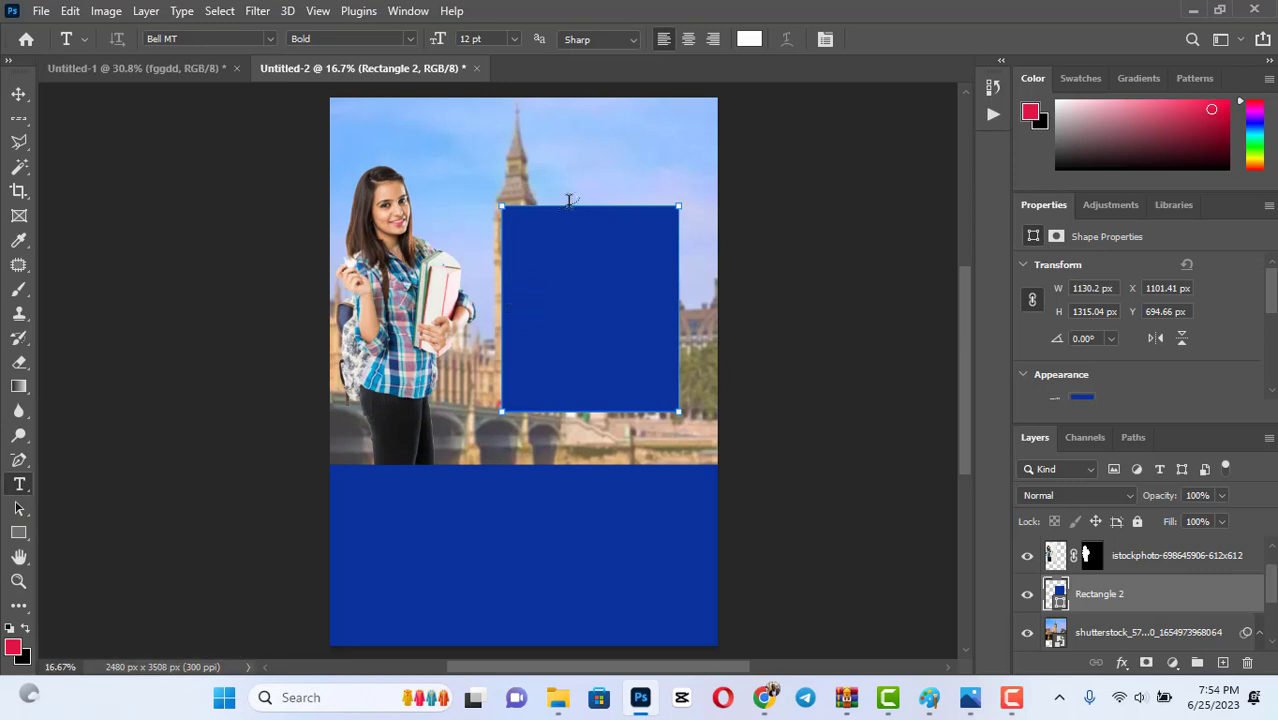
{"action": "left_click", "coordinate": [502, 151]}
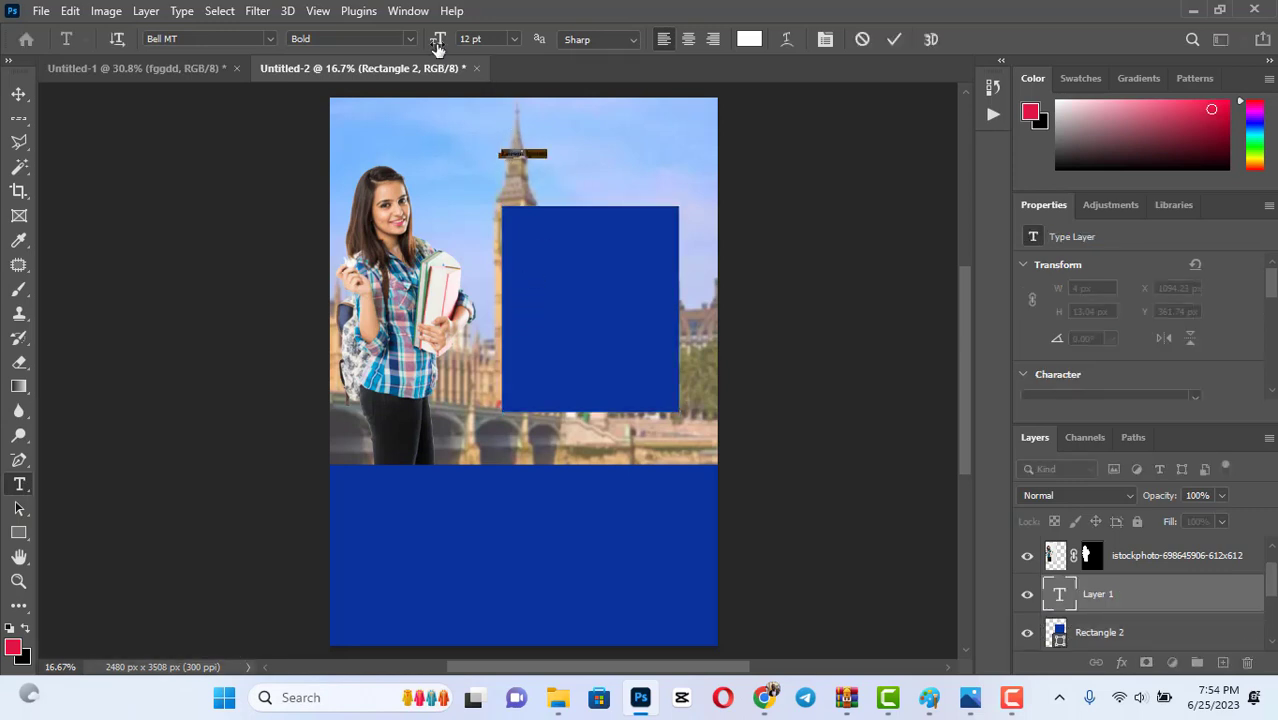
{"action": "left_click_drag", "start_coordinate": [438, 44], "coordinate": [463, 40]}
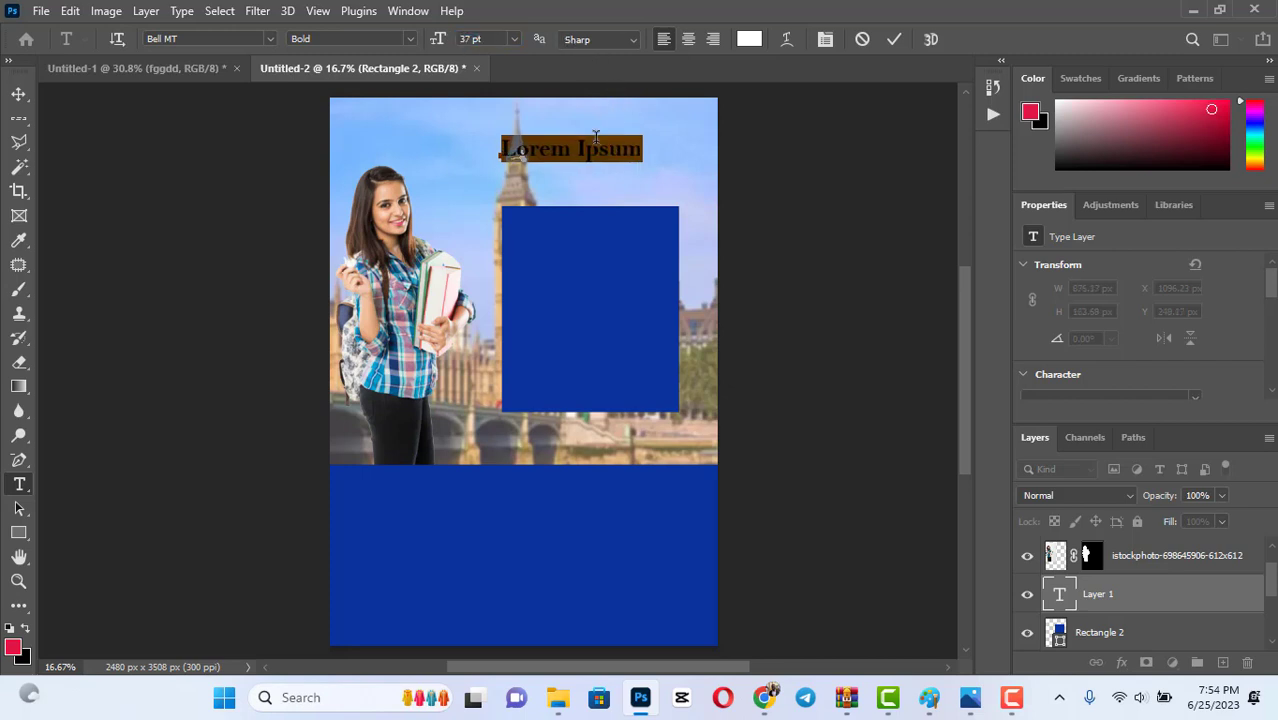
{"action": "type", "text": "L"}
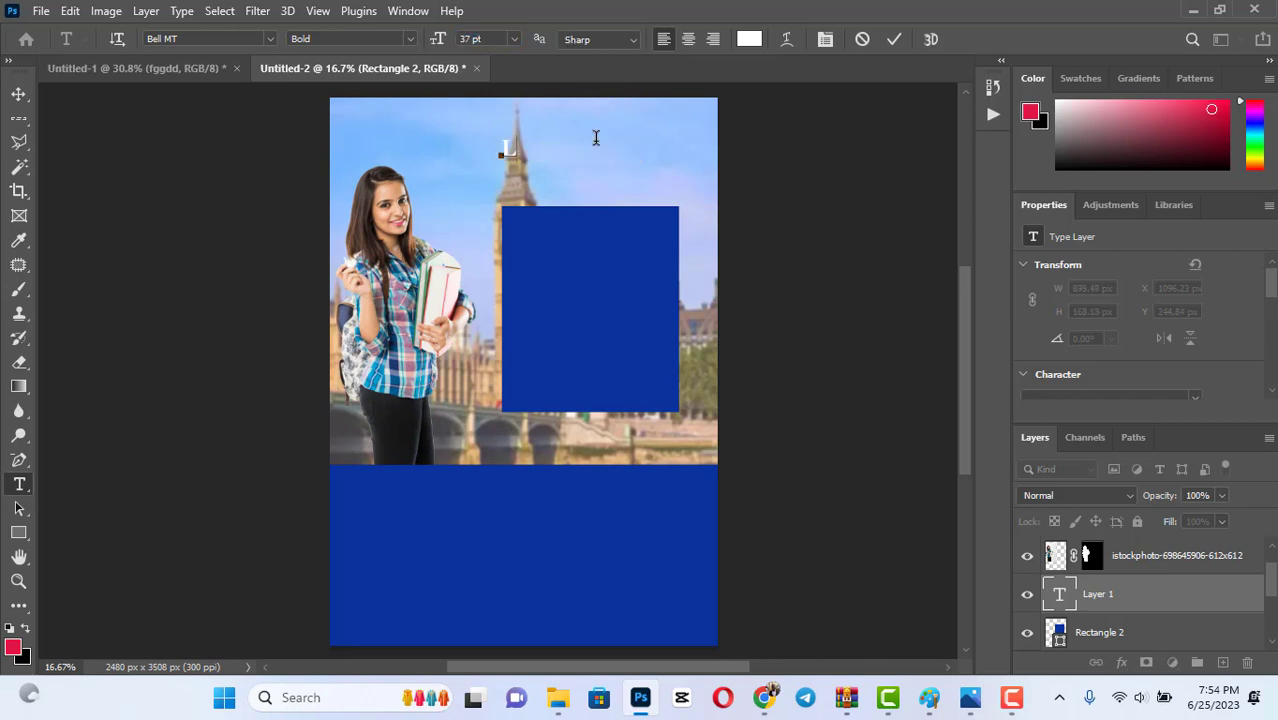
{"action": "type", "text": "ea "}
{"action": "type", "text": "ning"}
{"action": "type", "text": "with"}
{"action": "type", "text": "out"}
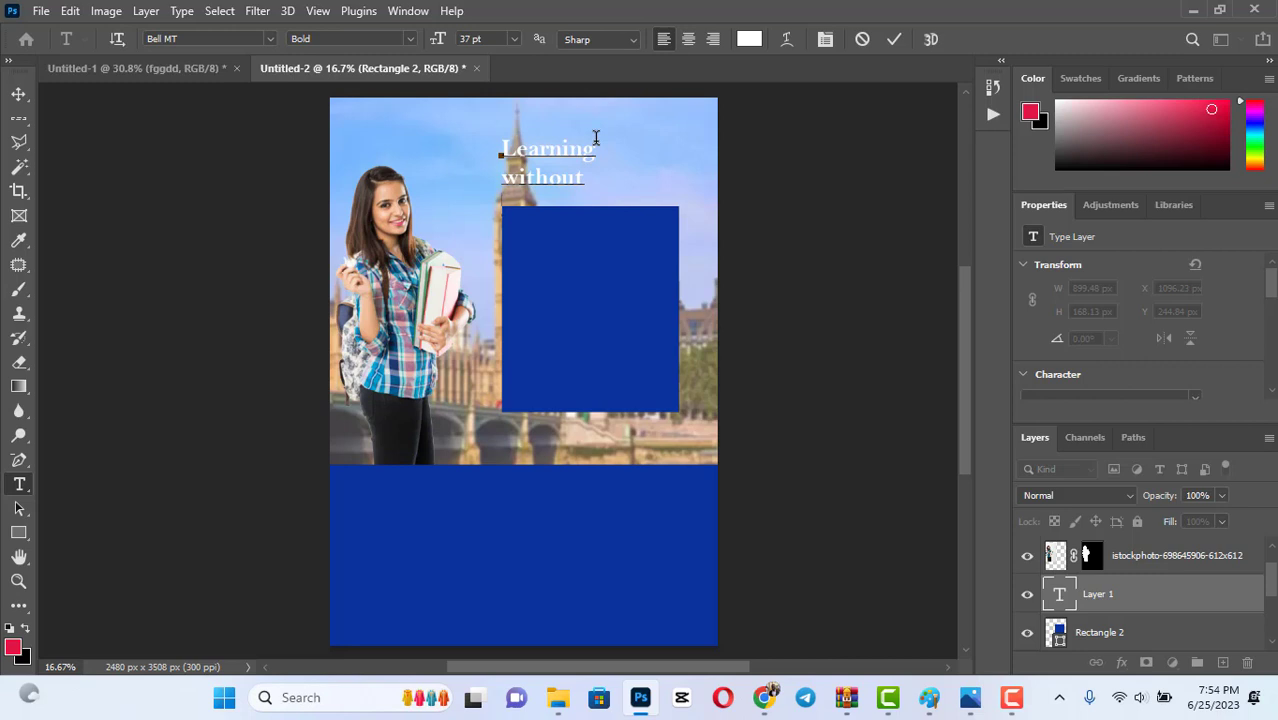
{"action": "type", "text": "mits"}
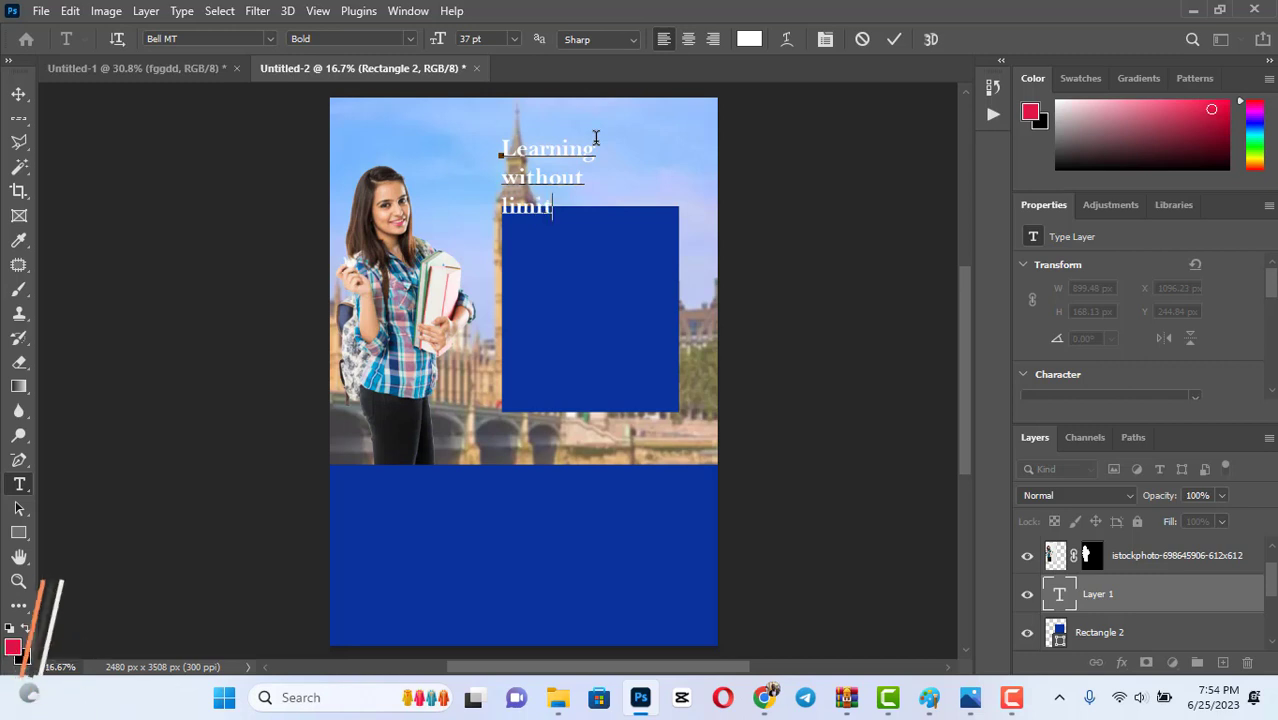
{"action": "left_click", "coordinate": [897, 42]}
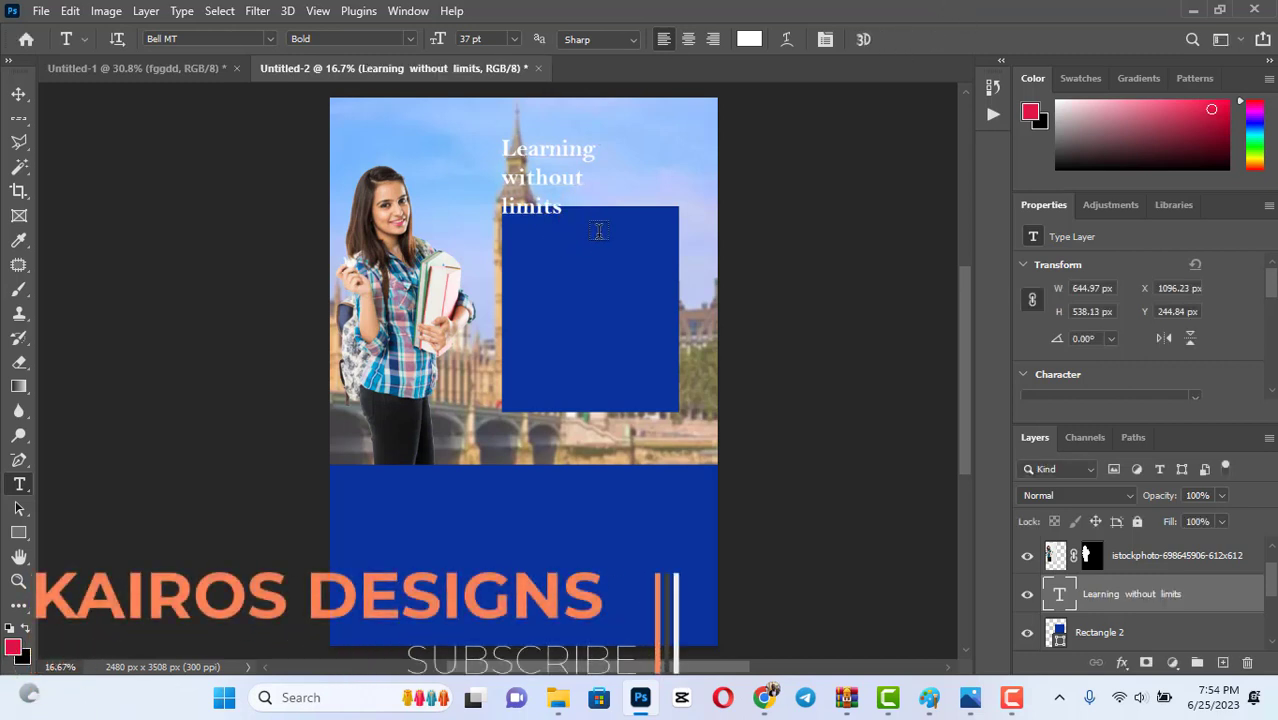
Move the headline onto the smaller blue rectangle and scale it to 145.86%, at about X 1196, Y 901 px.
{"action": "key", "text": "v"}
{"action": "left_click_drag", "start_coordinate": [571, 180], "coordinate": [581, 303]}
{"action": "key", "text": "ctrl+t"}
{"action": "mouse_move", "coordinate": [622, 253]}
{"action": "left_mouse_down"}
{"action": "mouse_move", "coordinate": [668, 218]}
{"action": "mouse_move", "coordinate": [612, 265]}
{"action": "left_mouse_up"}
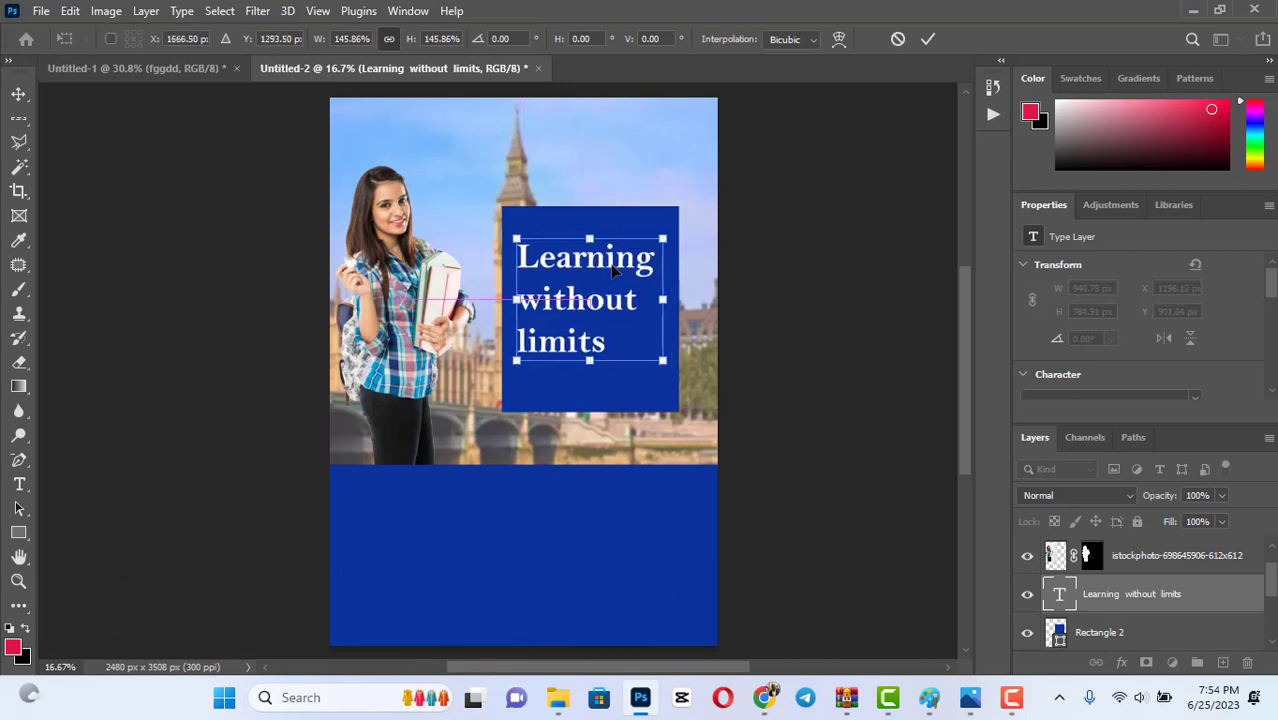
{"action": "key", "text": "Return"}
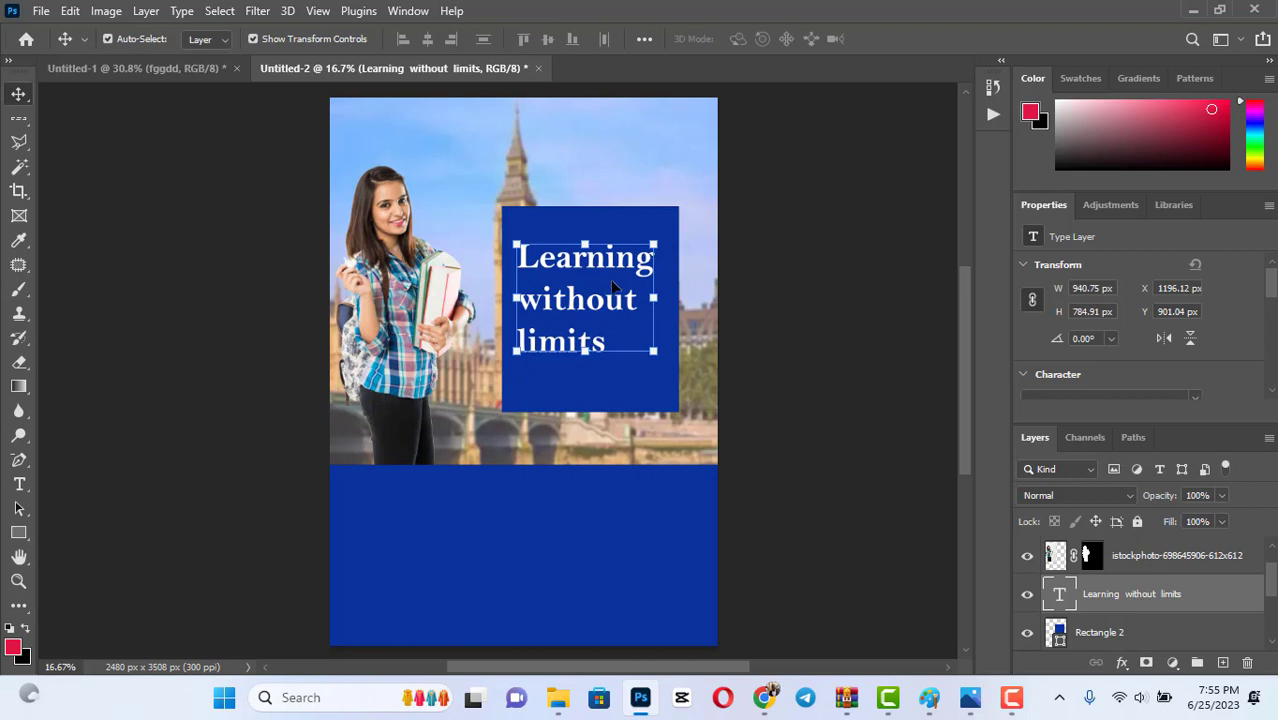
Apply the Bold font style to the word "Learning" in the headline.
{"action": "left_click", "coordinate": [20, 485]}
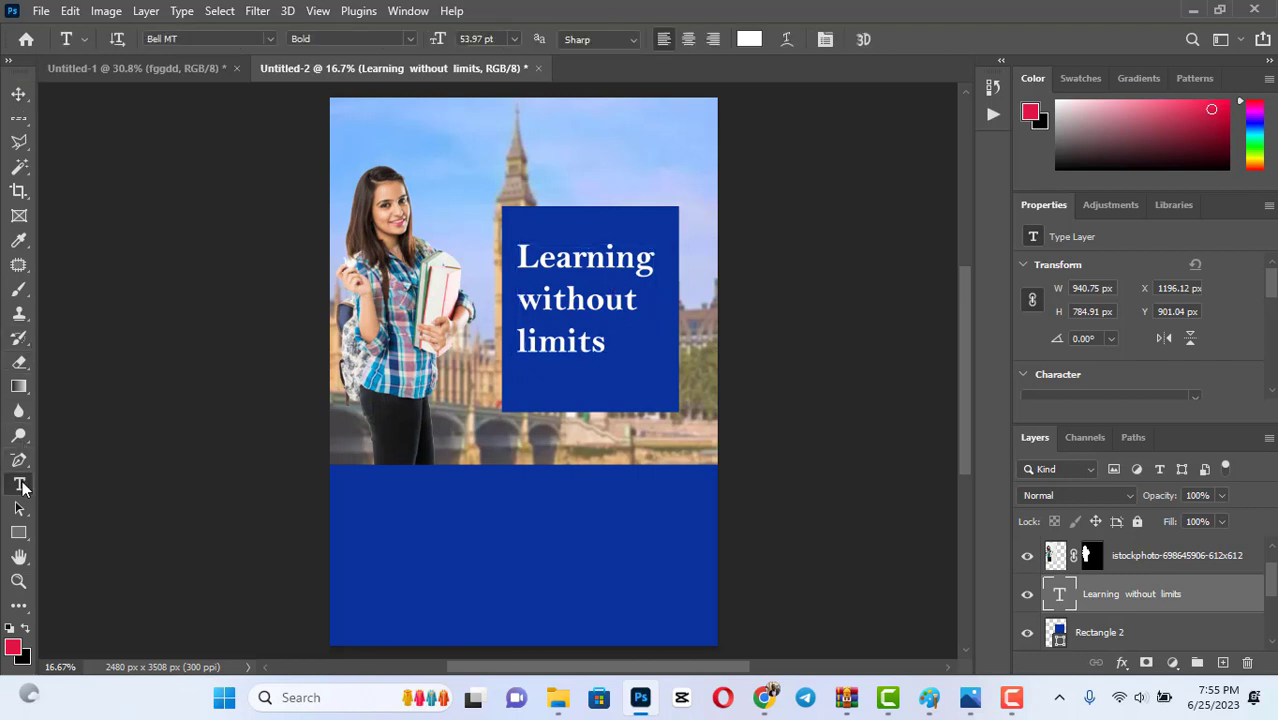
{"action": "left_click", "coordinate": [566, 300]}
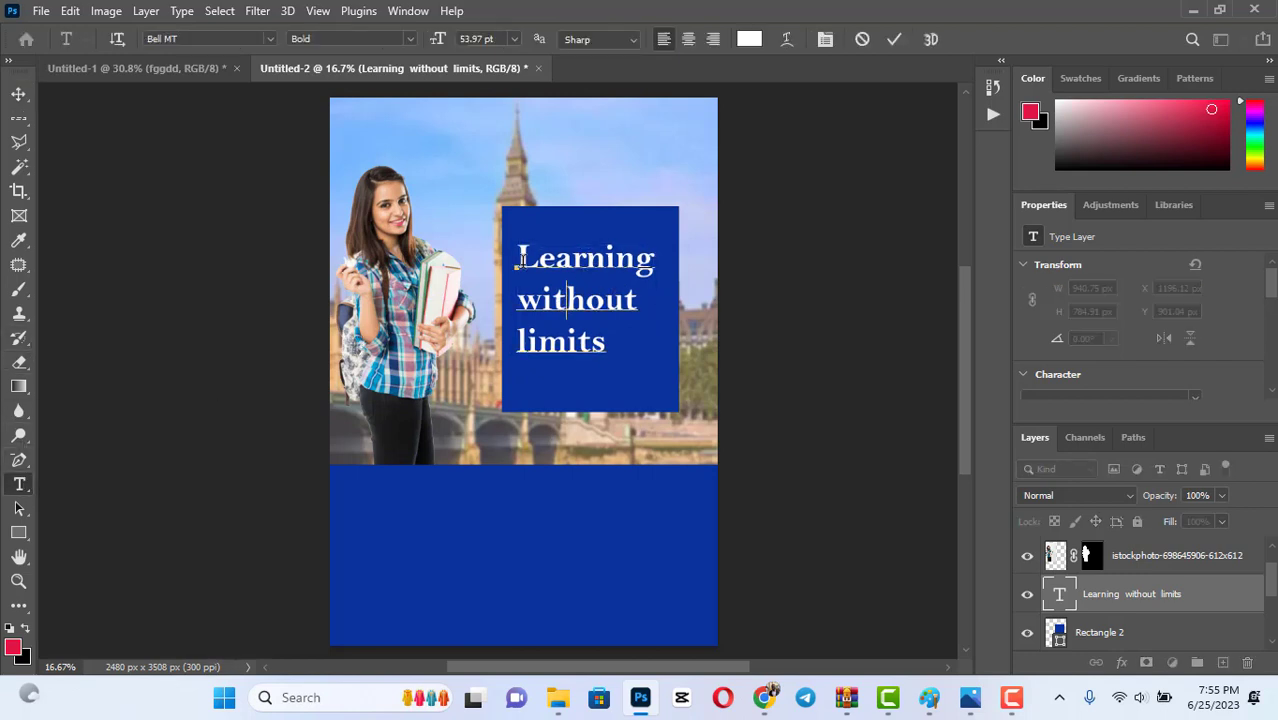
{"action": "left_click_drag", "start_coordinate": [516, 257], "coordinate": [651, 259]}
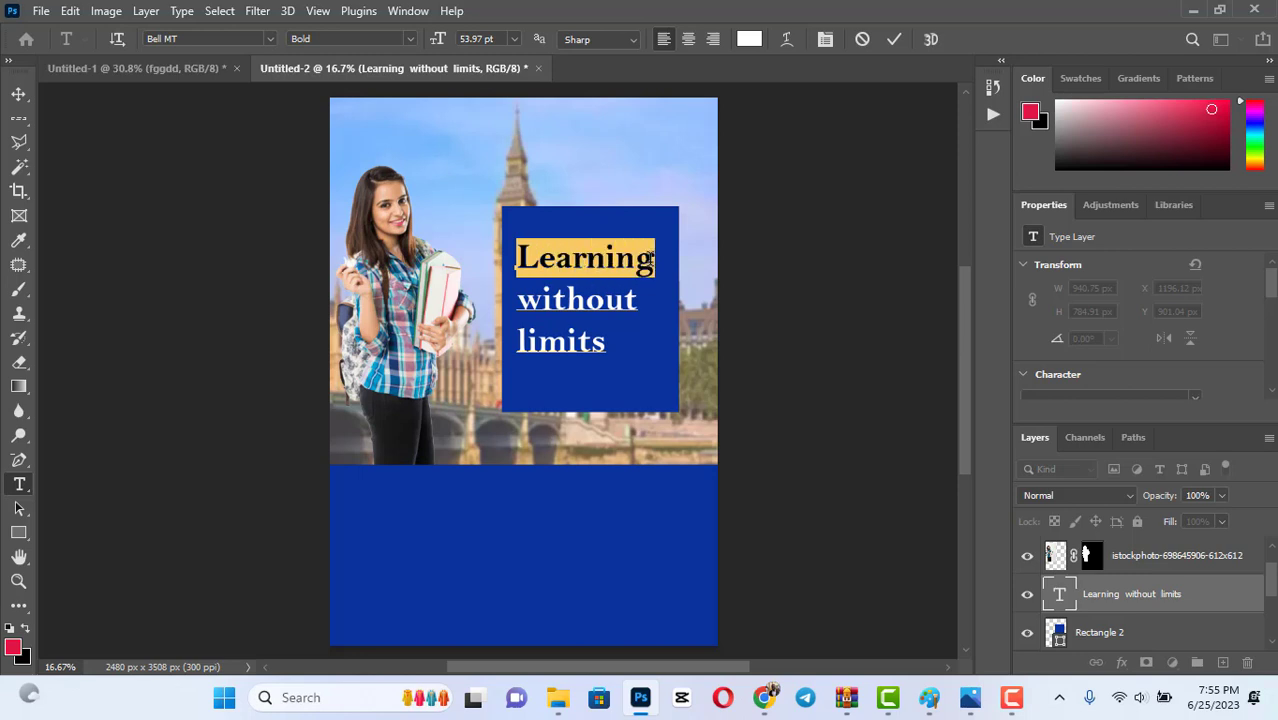
{"action": "scroll", "coordinate": [1180, 291], "scroll_direction": "down", "scroll_amount": 3}
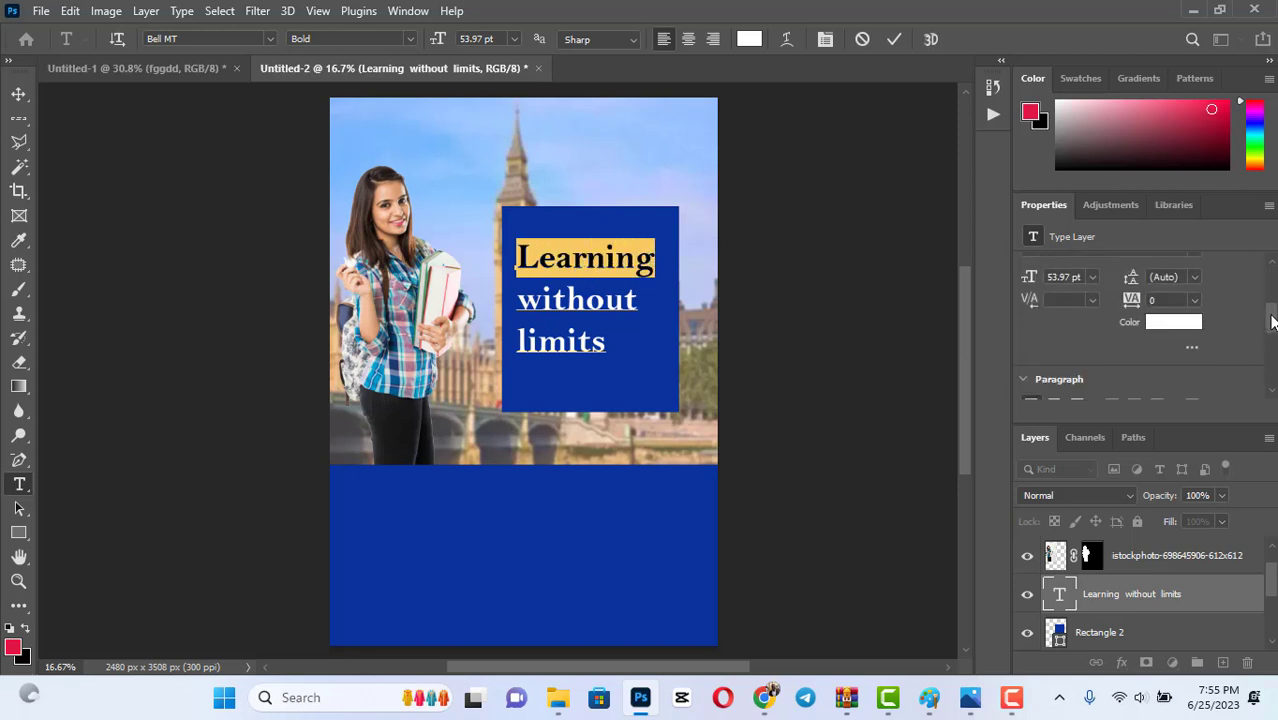
{"action": "left_click", "coordinate": [1190, 278]}
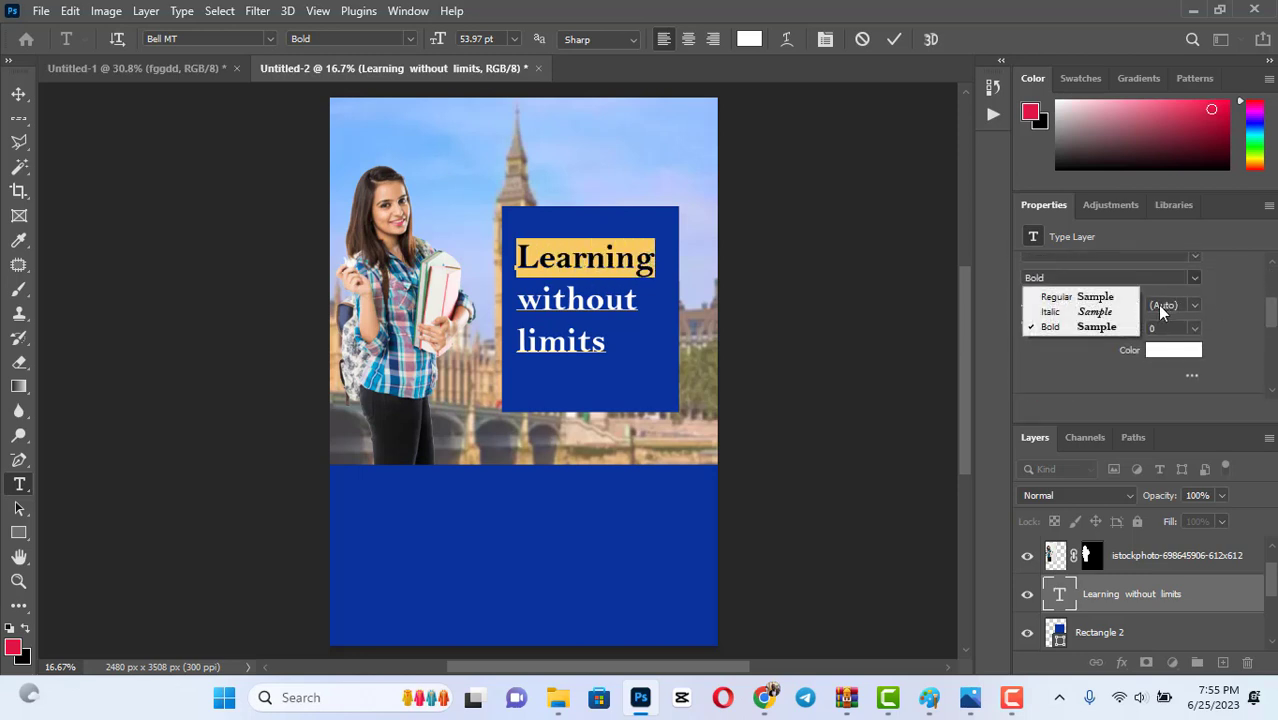
{"action": "left_click", "coordinate": [1068, 334]}
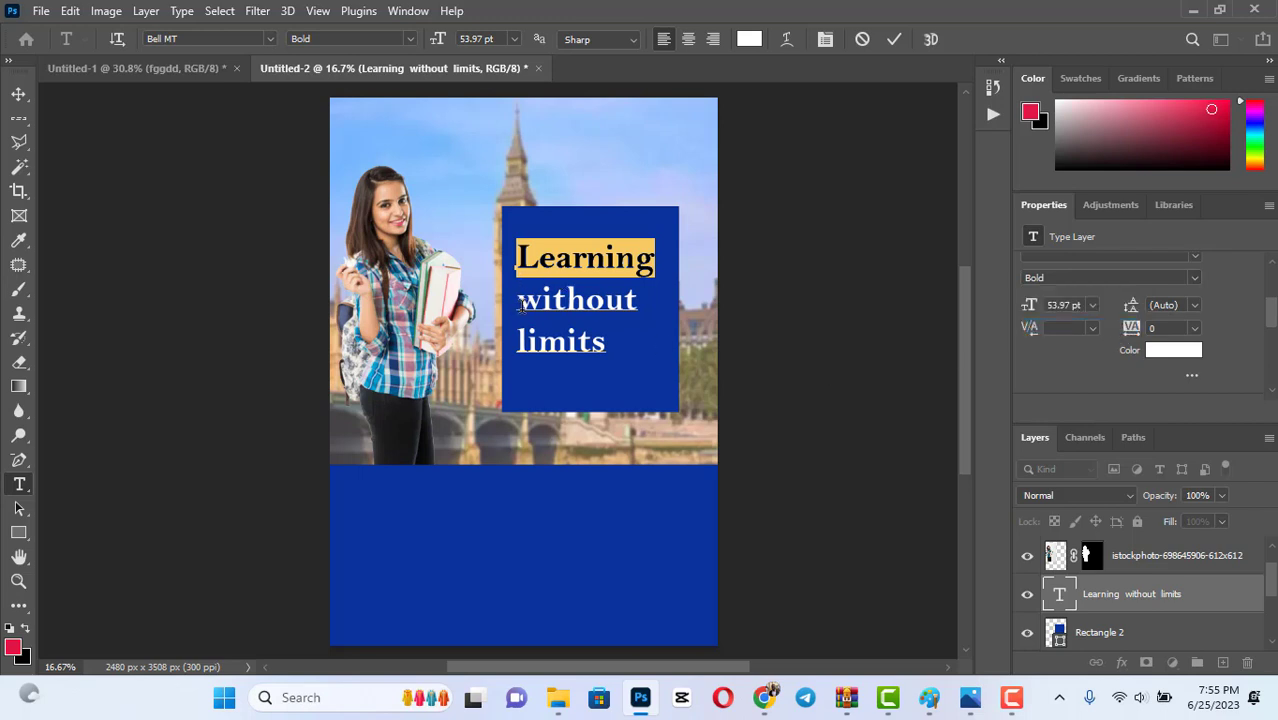
Set the word "without" in the headline to the Regular font style and commit the text edit.
{"action": "left_click_drag", "start_coordinate": [521, 306], "coordinate": [638, 306]}
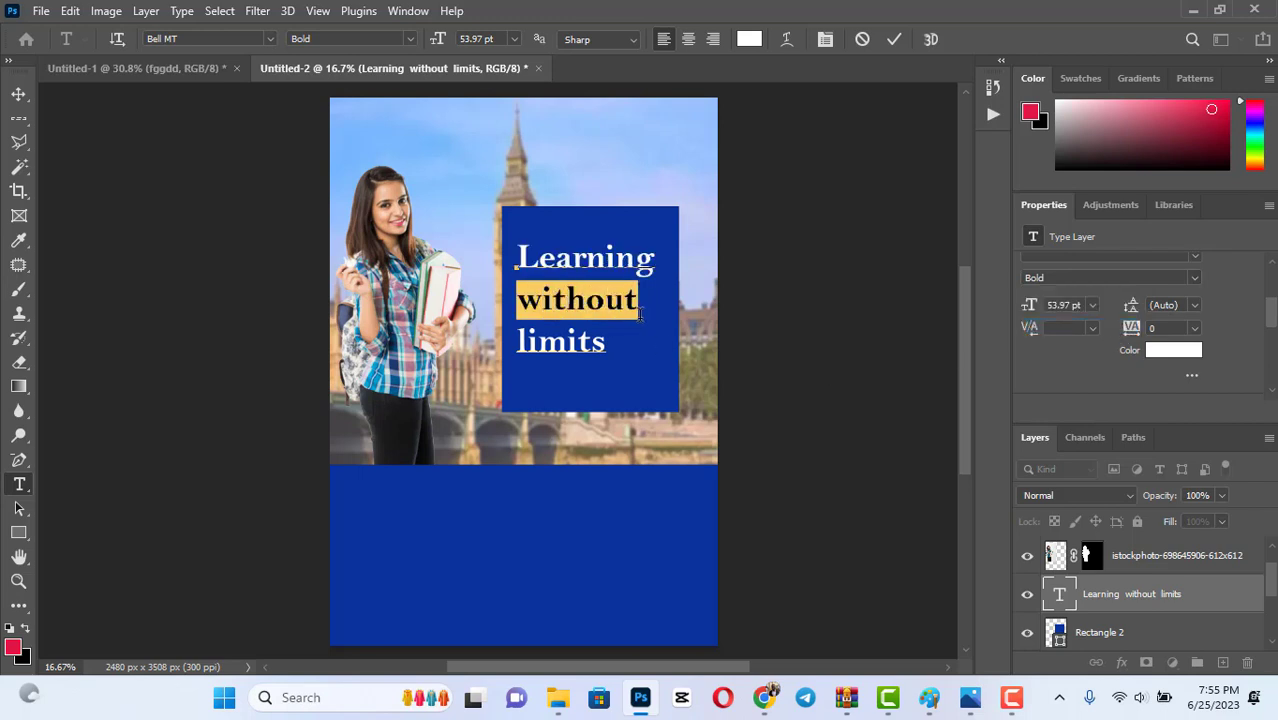
{"action": "left_click", "coordinate": [1193, 278]}
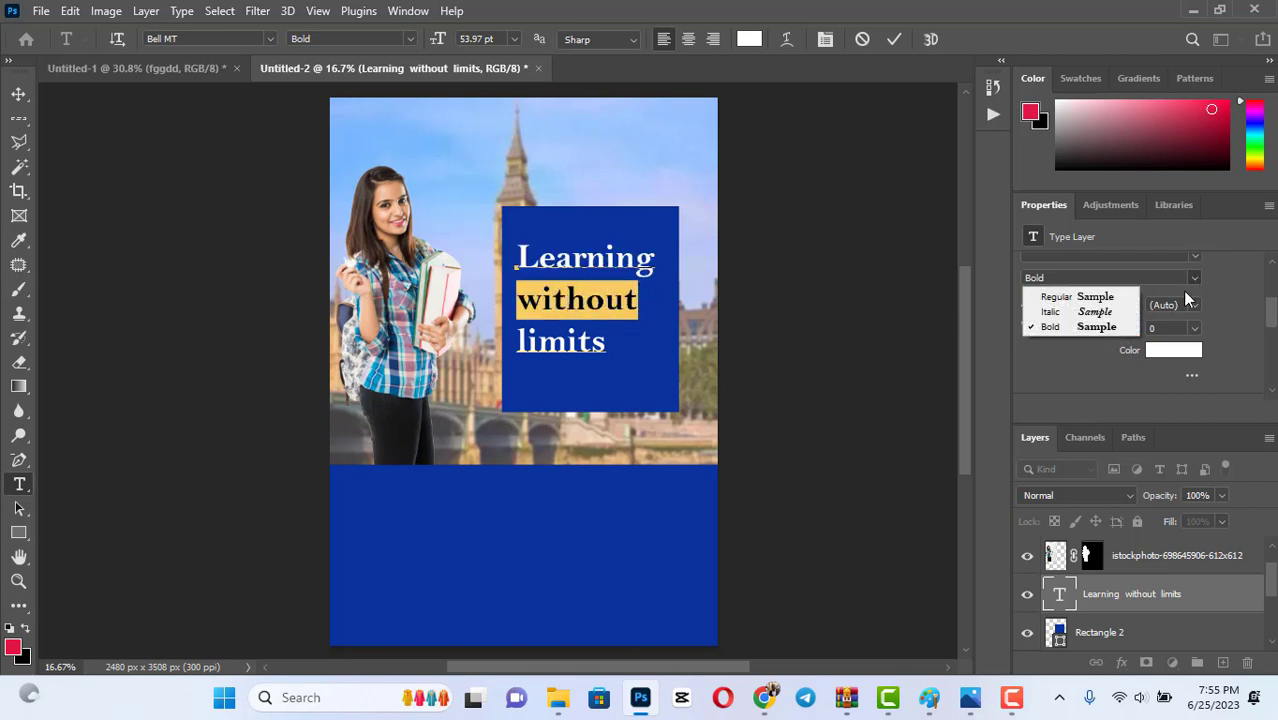
{"action": "left_click", "coordinate": [1068, 292]}
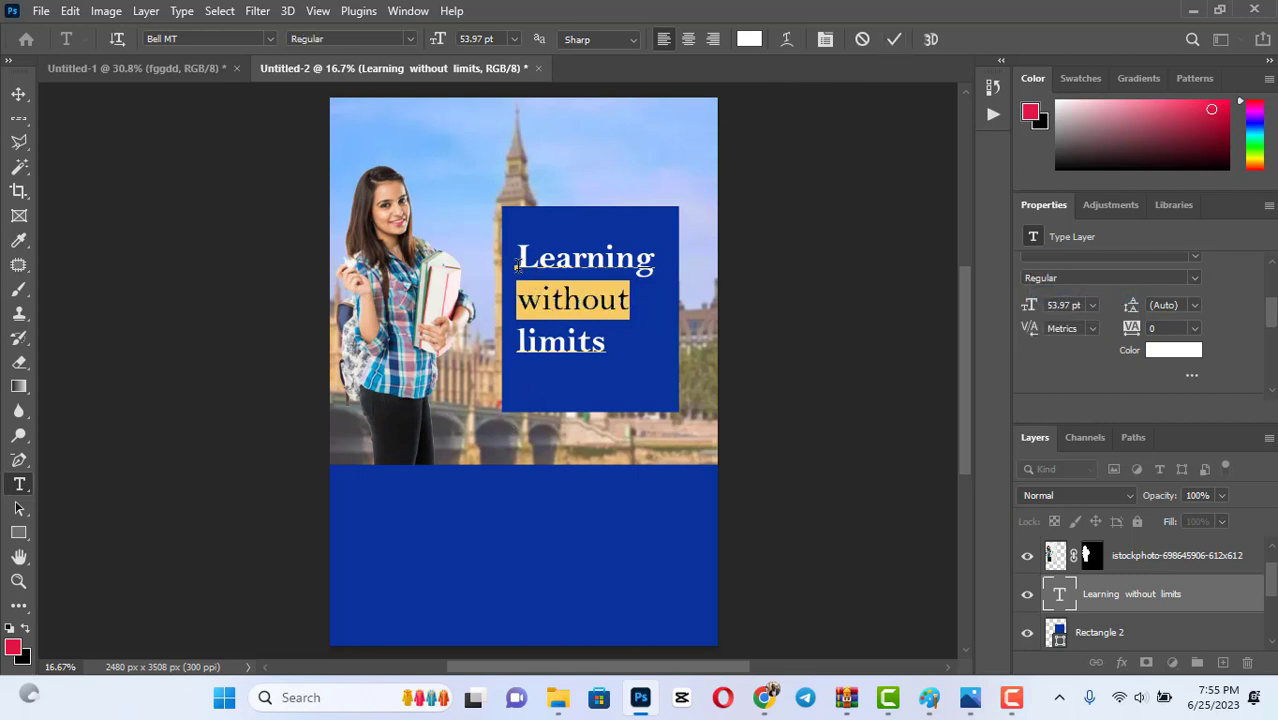
{"action": "left_click_drag", "start_coordinate": [517, 262], "coordinate": [666, 262]}
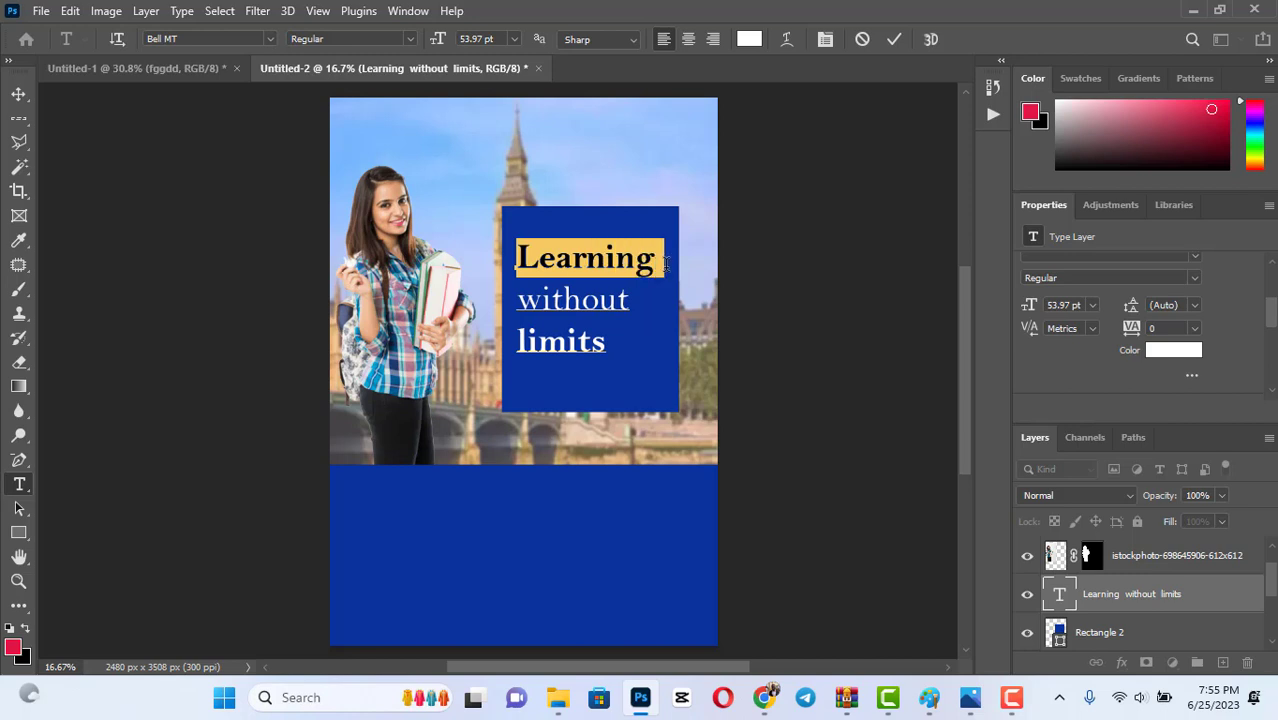
{"action": "left_click", "coordinate": [894, 40]}
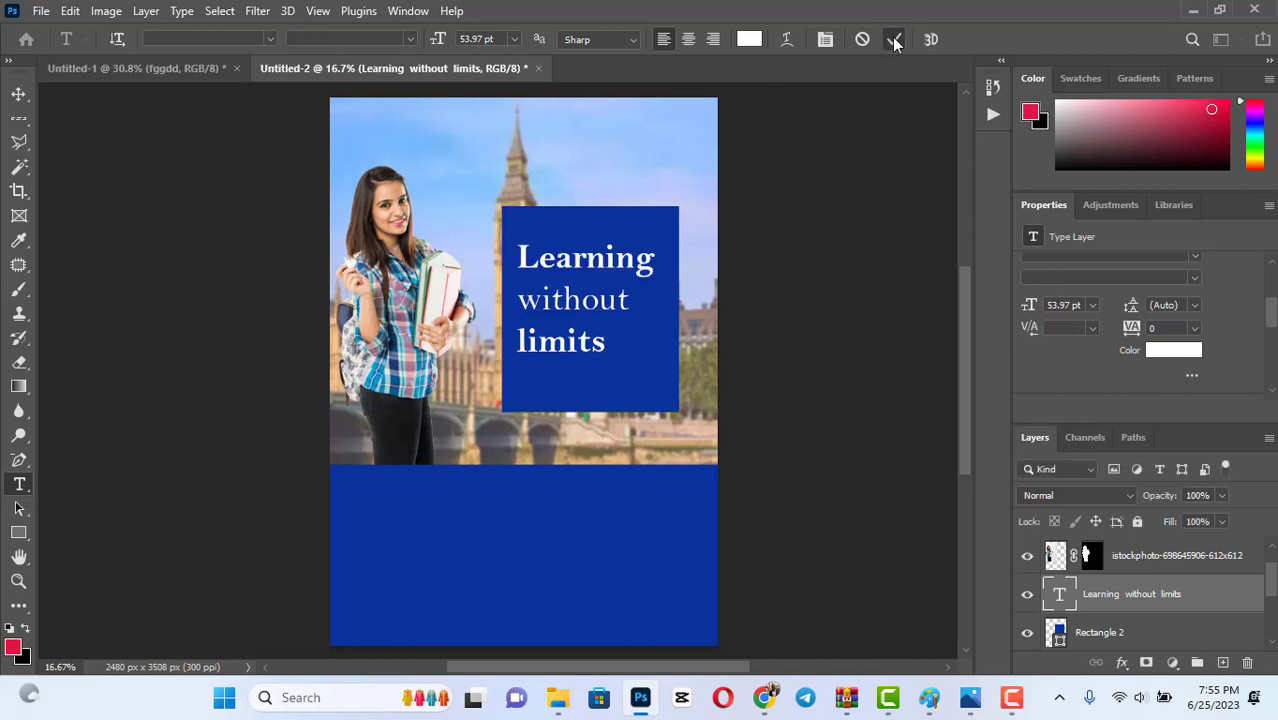
Scale the "Learning without limits" headline to 110.02% and reposition it within the smaller blue rectangle.
{"action": "left_click", "coordinate": [18, 93]}
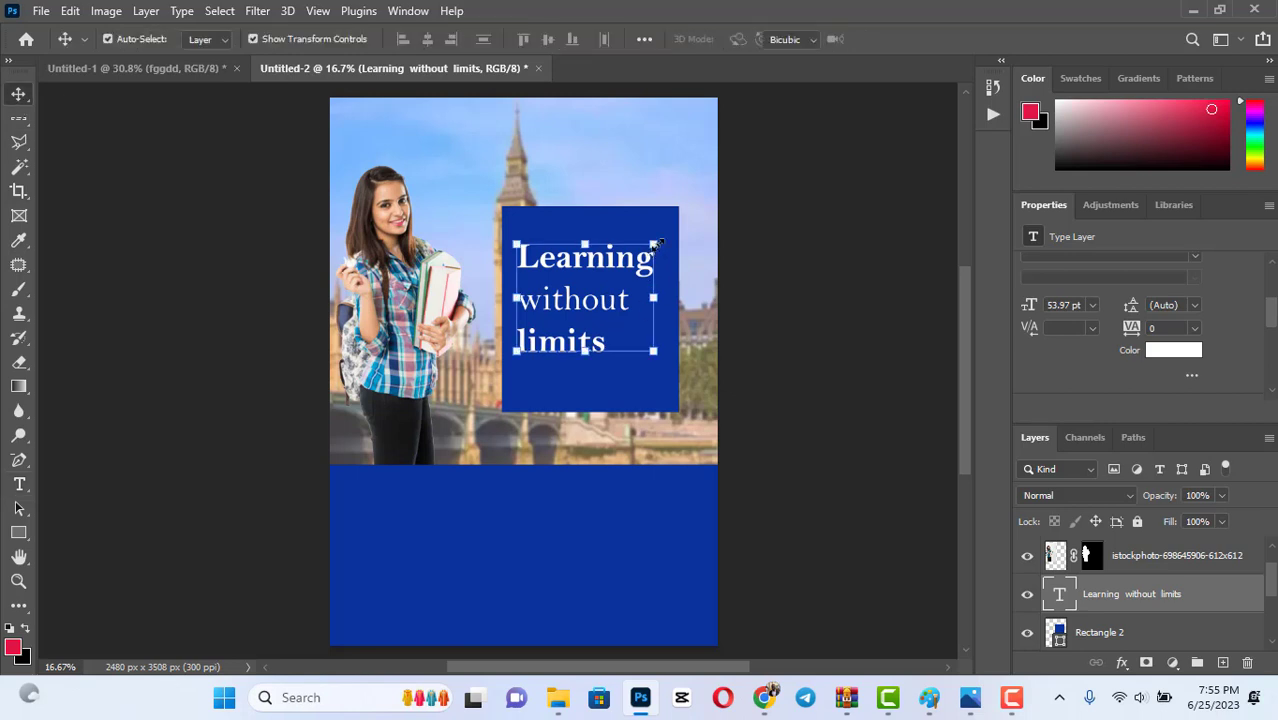
{"action": "left_click_drag", "start_coordinate": [653, 245], "coordinate": [684, 216]}
{"action": "mouse_move", "coordinate": [582, 288]}
{"action": "left_mouse_down"}
{"action": "mouse_move", "coordinate": [568, 311]}
{"action": "mouse_move", "coordinate": [577, 298]}
{"action": "left_mouse_up"}
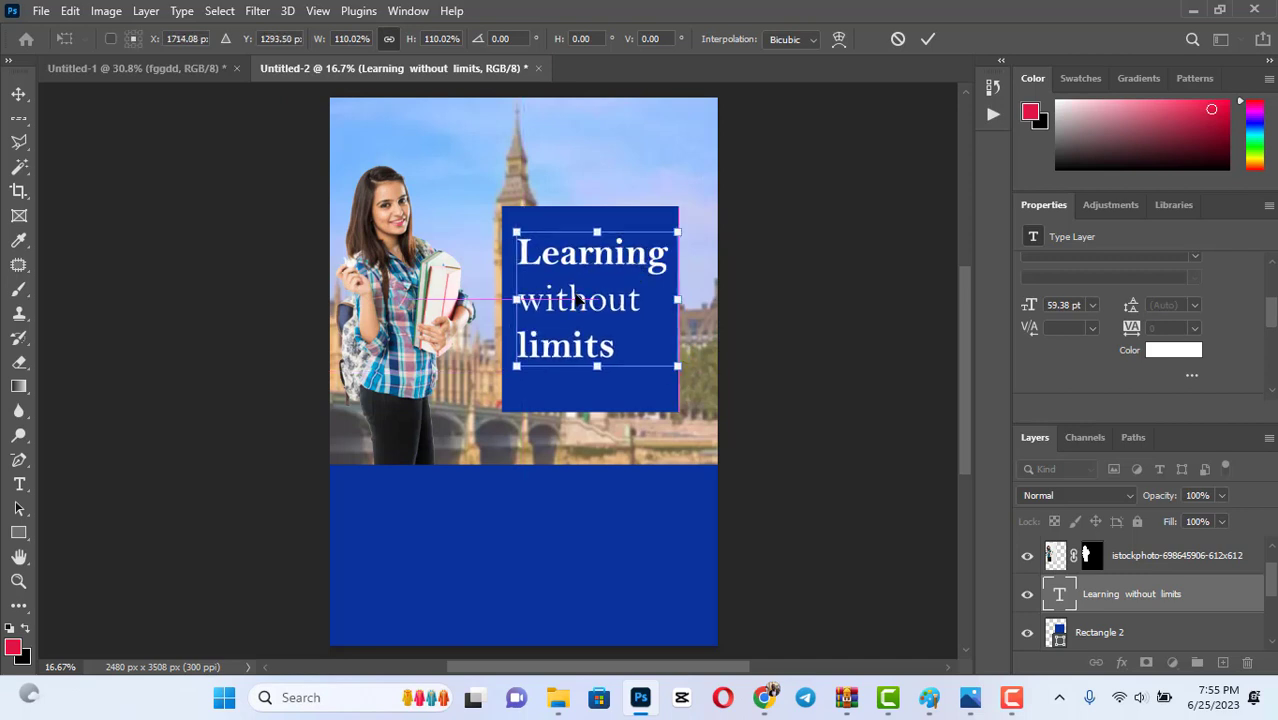
{"action": "key", "text": "Return"}
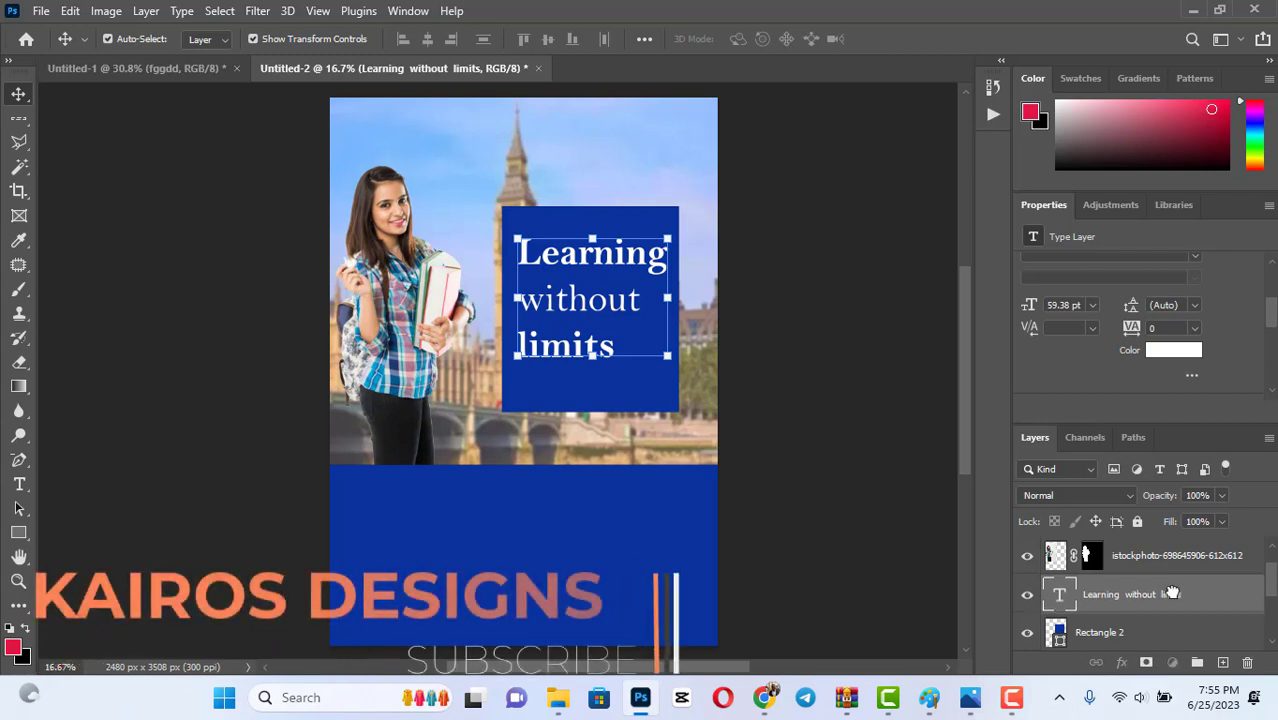
Duplicate the headline layer, move the copy above Rectangle 1 in the layer order, and place it on the lower blue panel.
{"action": "left_click_drag", "start_coordinate": [1172, 594], "coordinate": [1222, 665]}
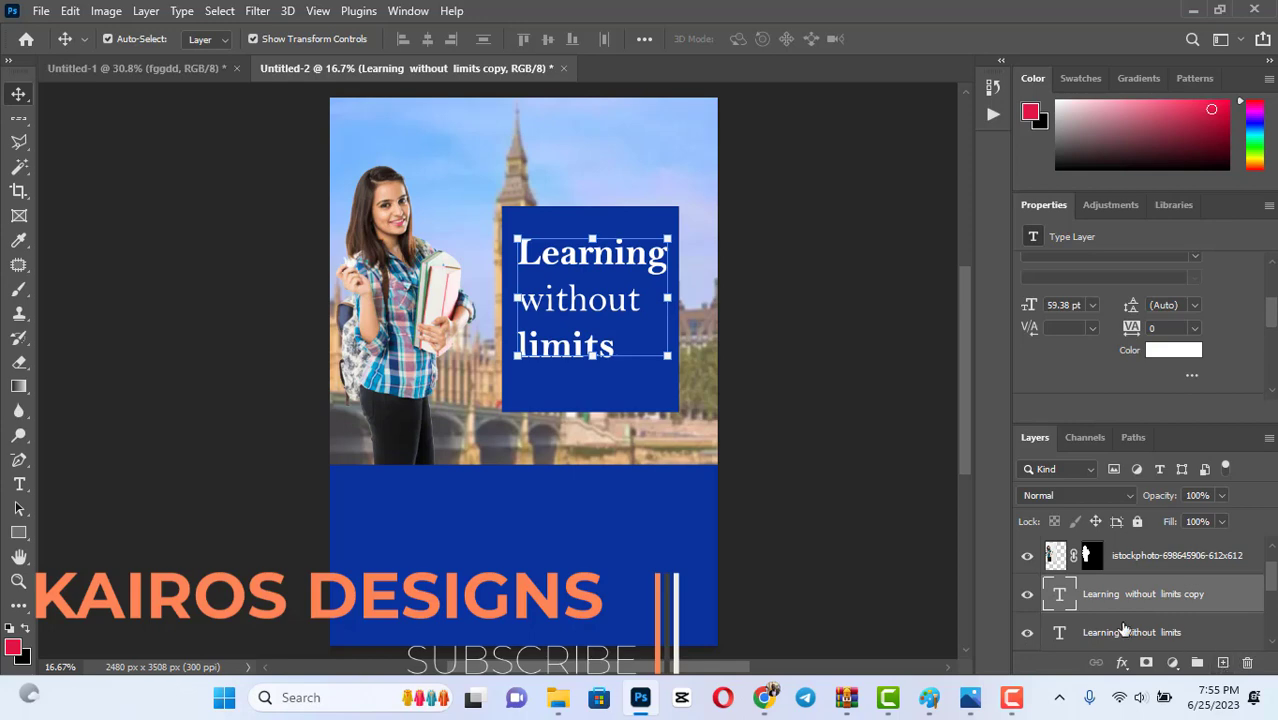
{"action": "left_click_drag", "start_coordinate": [607, 265], "coordinate": [512, 395]}
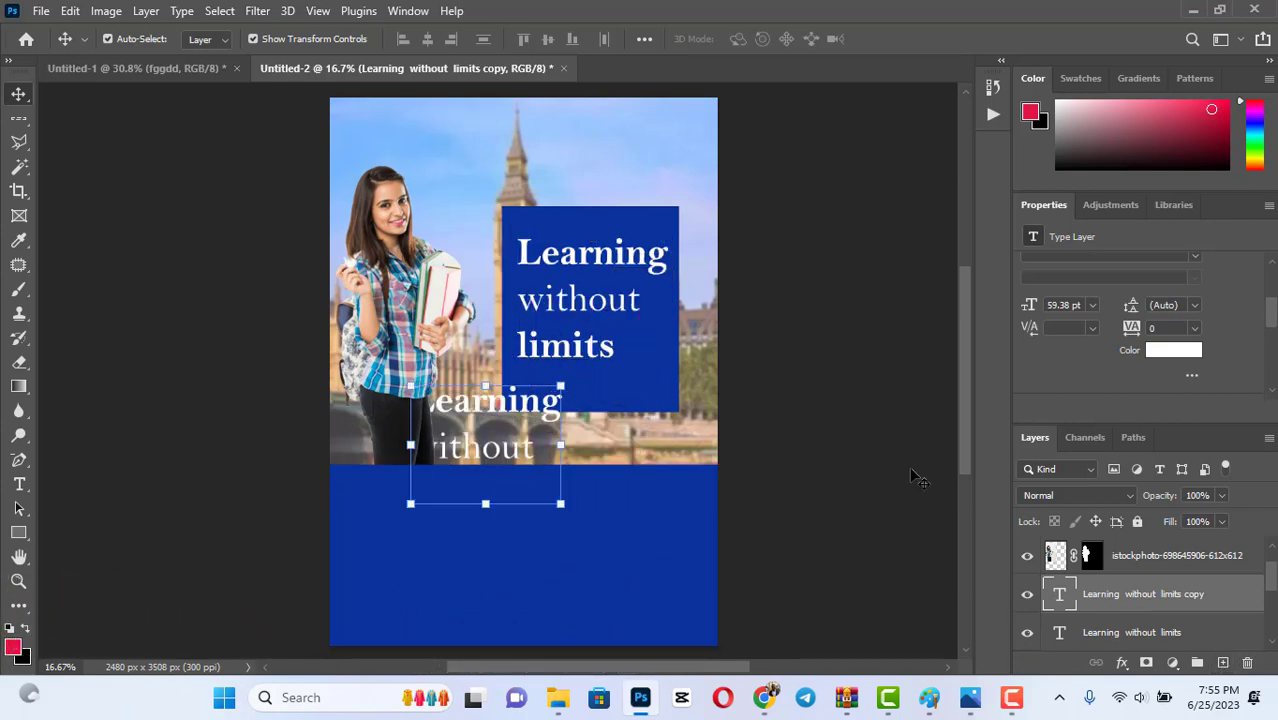
{"action": "left_click_drag", "start_coordinate": [1164, 601], "coordinate": [1163, 548]}
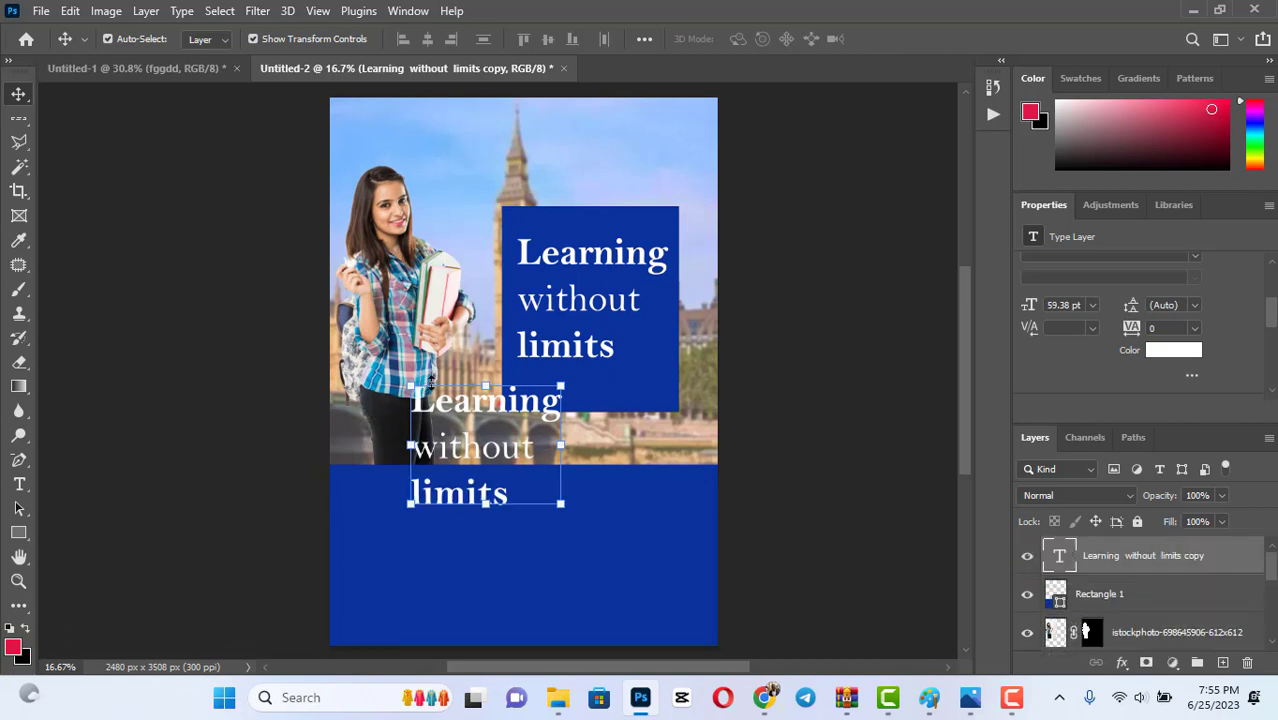
{"action": "left_click_drag", "start_coordinate": [490, 404], "coordinate": [474, 510]}
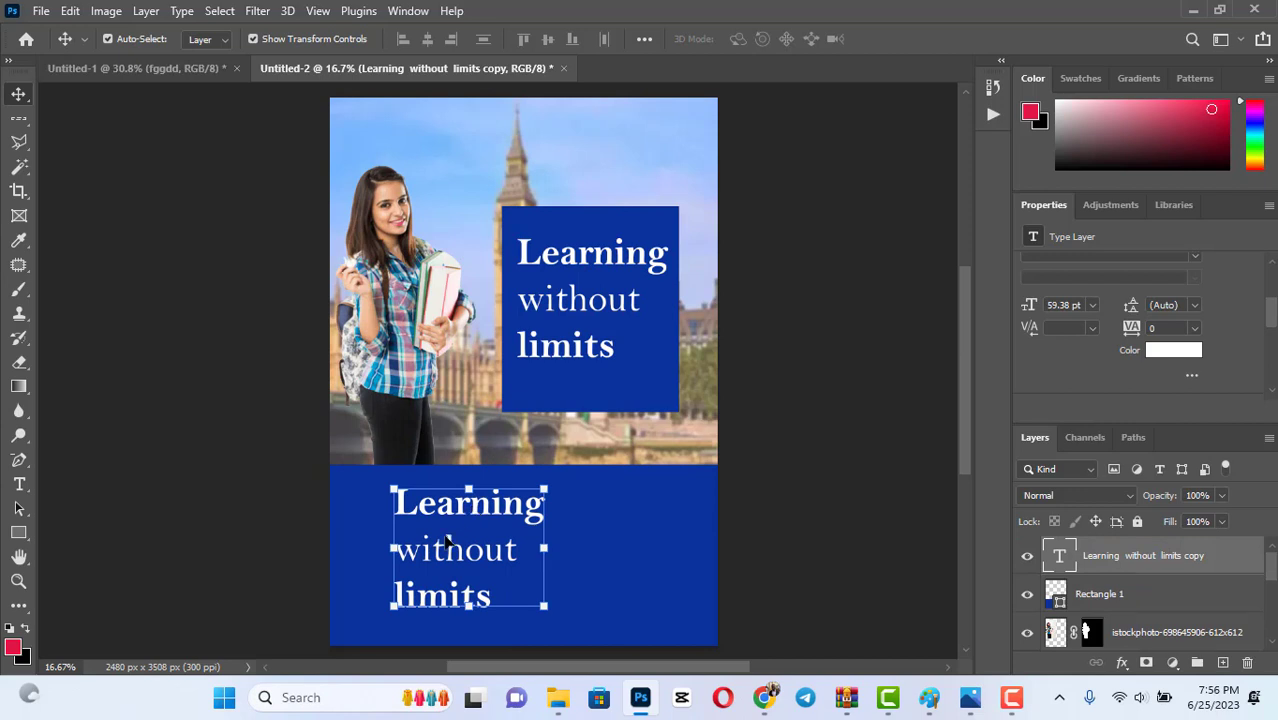
Replace the duplicated headline's text with "ADMISSIONS ARE OPEN".
{"action": "key", "text": "t"}
{"action": "left_click", "coordinate": [470, 507]}
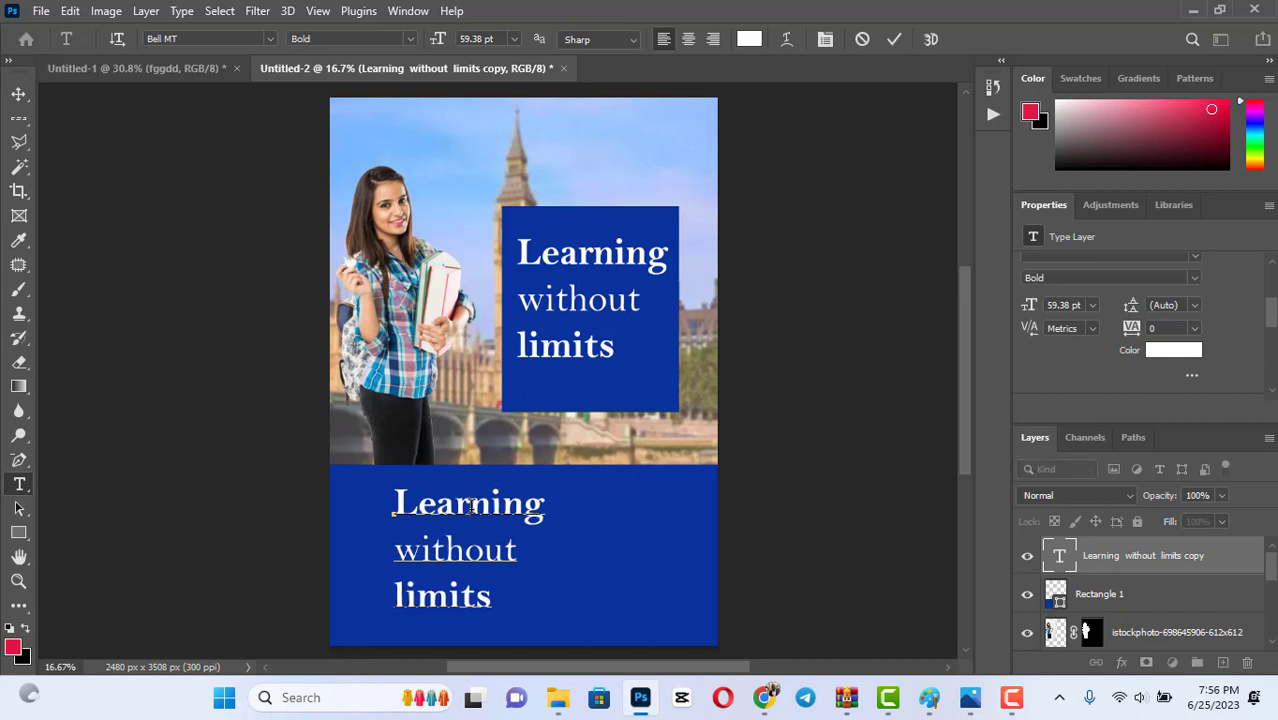
{"action": "key", "text": "ctrl+a"}
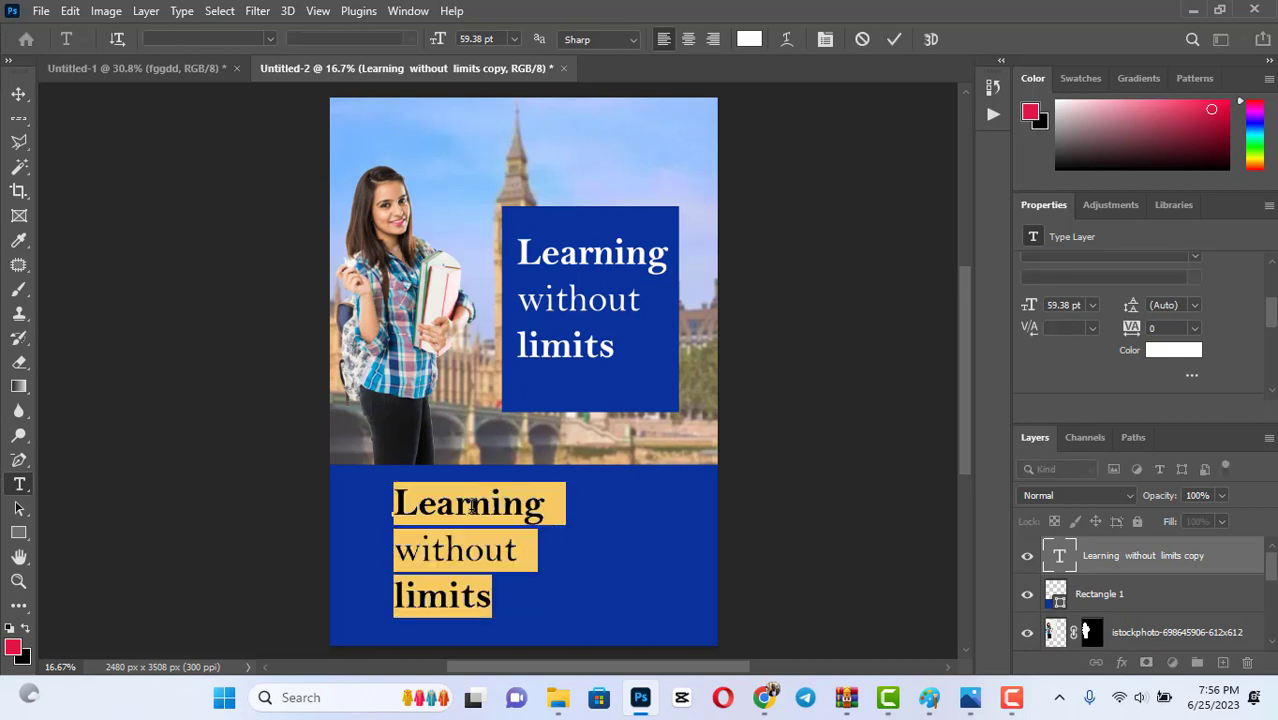
{"action": "type", "text": "ADM"}
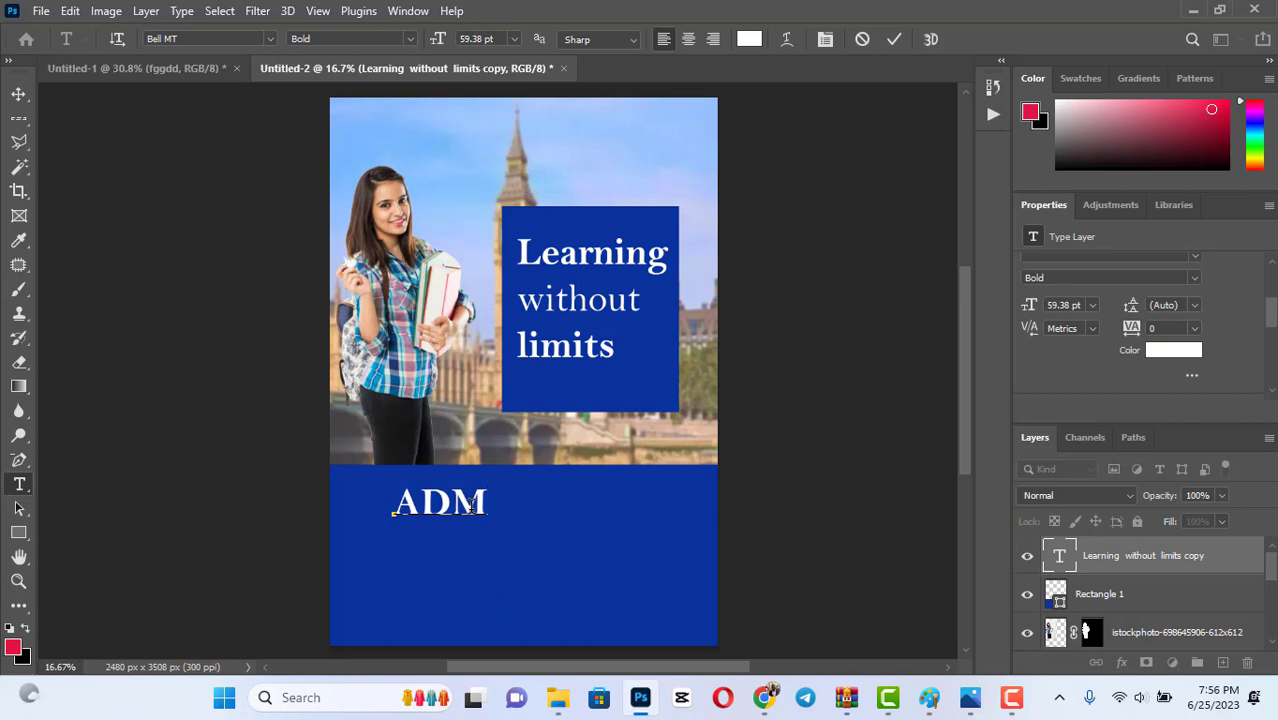
{"action": "type", "text": "ISSIO"}
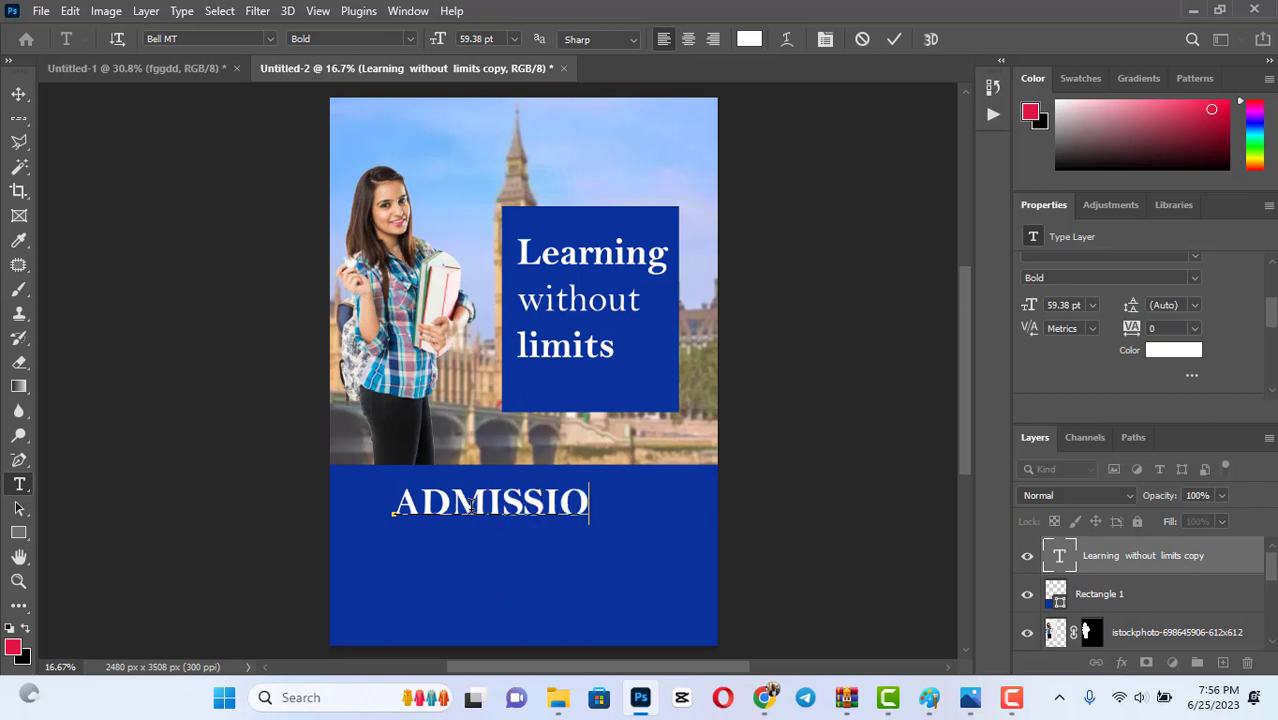
{"action": "type", "text": "NS ARE "}
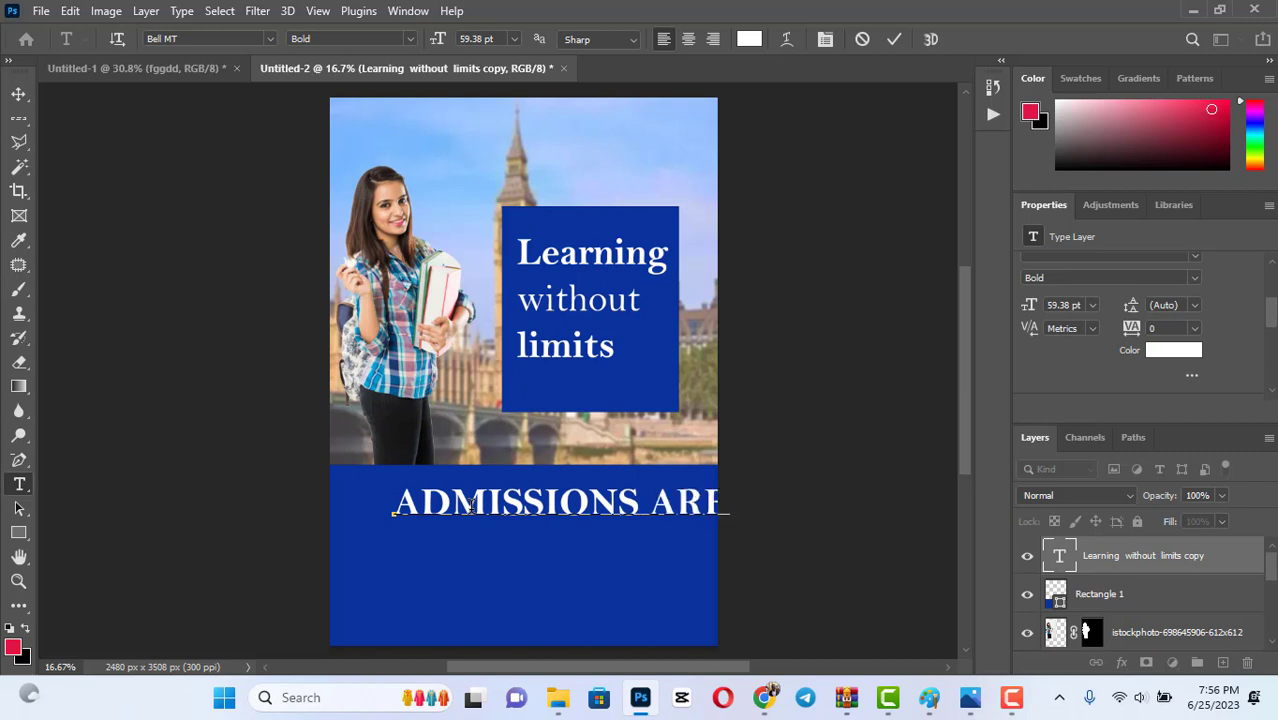
{"action": "type", "text": "OPEN"}
{"action": "left_click", "coordinate": [904, 41]}
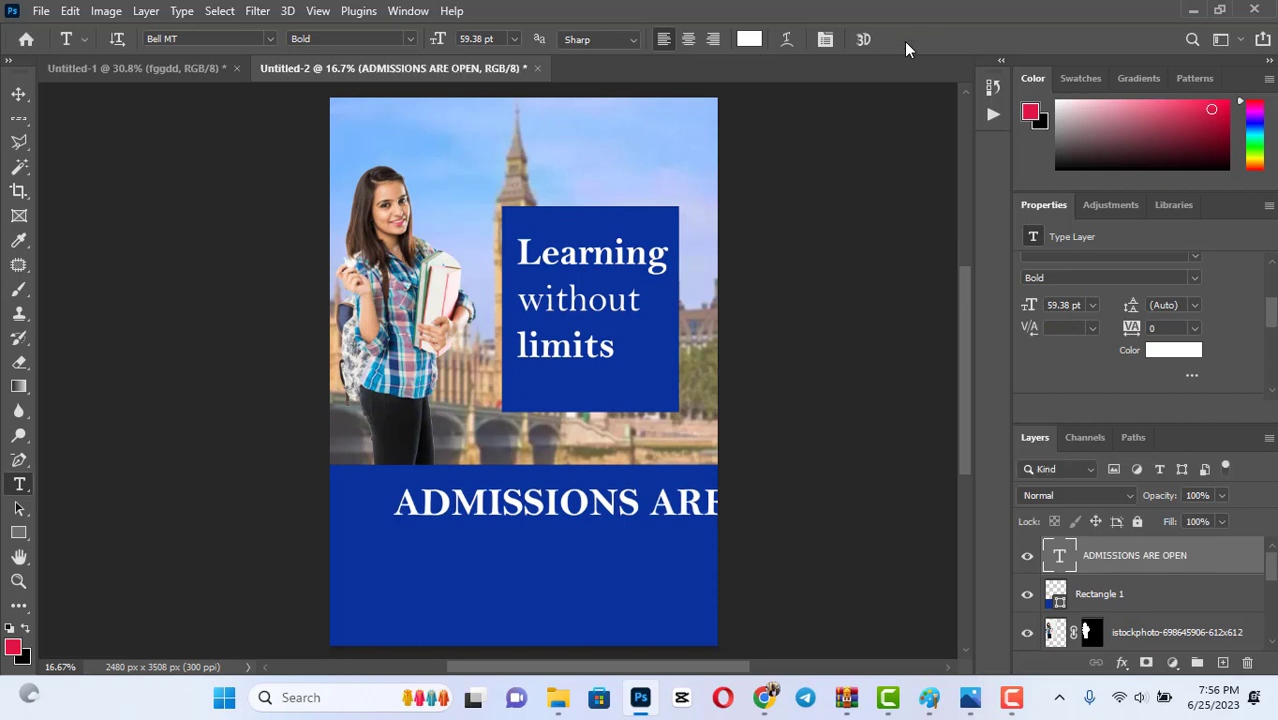
Scale the "ADMISSIONS ARE OPEN" text down to about 42.53 pt and centre it near the lower blue panel's upper edge.
{"action": "left_click", "coordinate": [19, 94]}
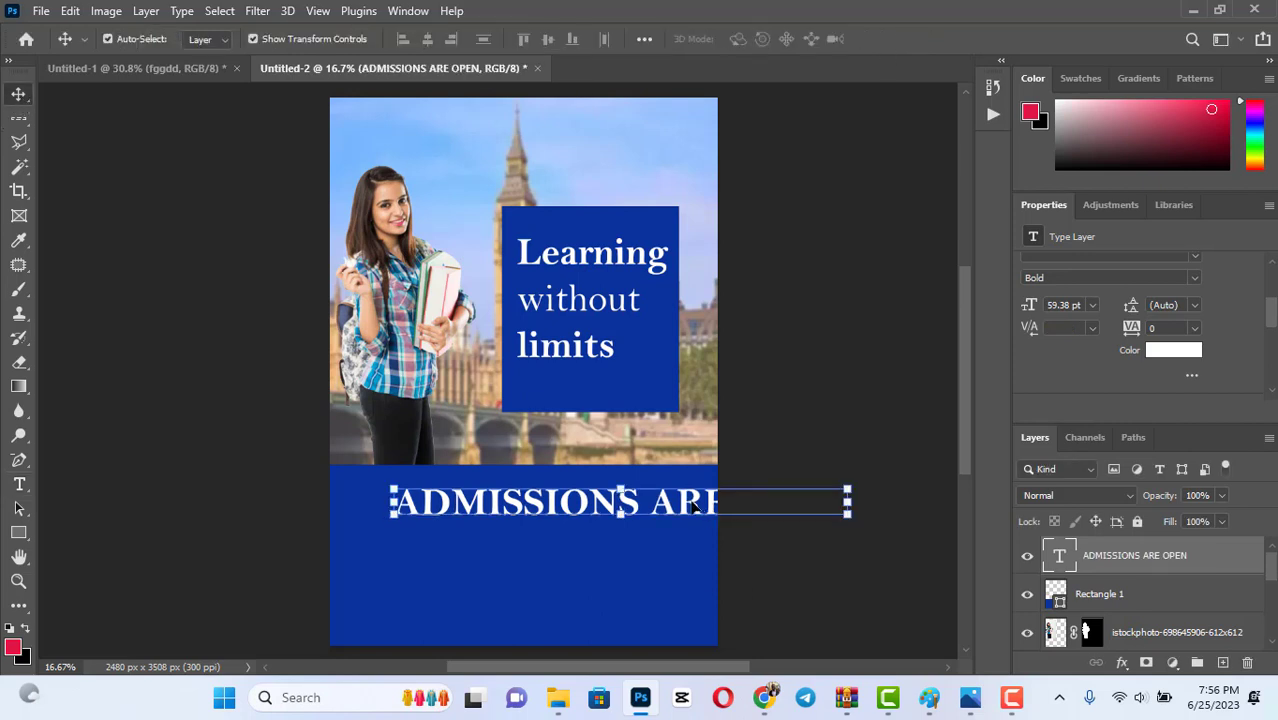
{"action": "left_click_drag", "start_coordinate": [693, 506], "coordinate": [632, 519]}
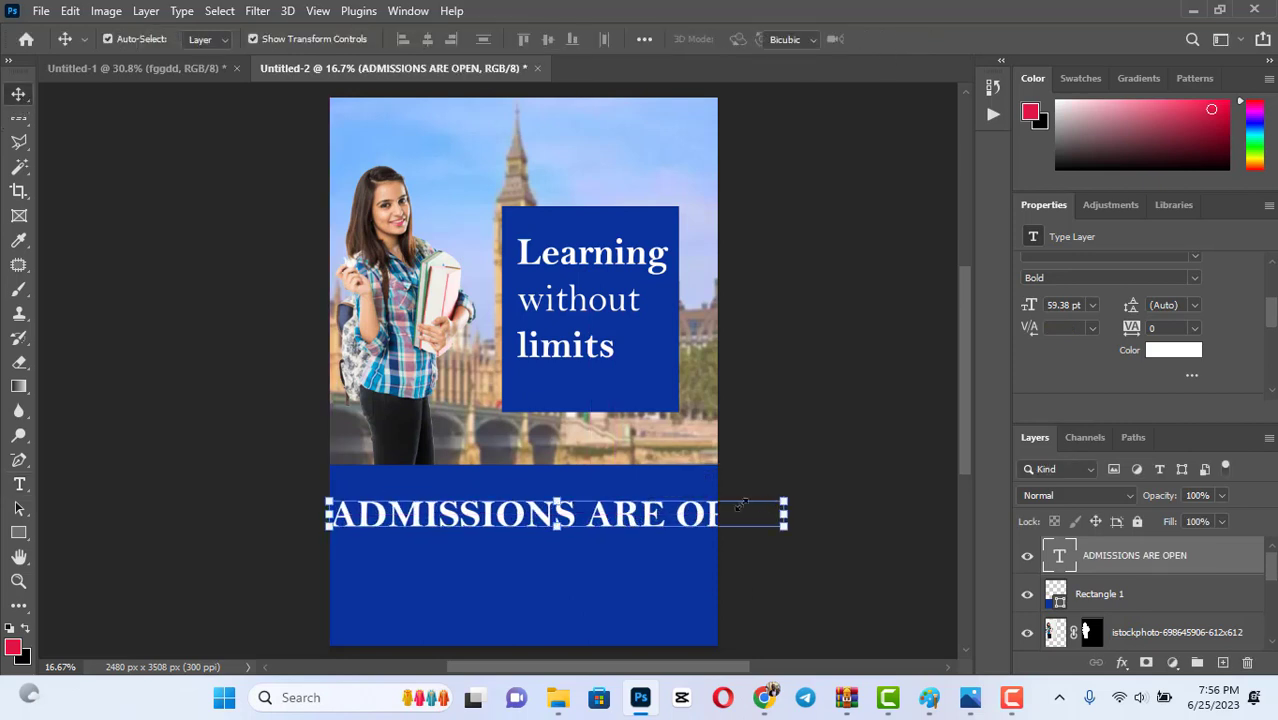
{"action": "left_click_drag", "start_coordinate": [784, 514], "coordinate": [630, 524]}
{"action": "key", "text": "Return"}
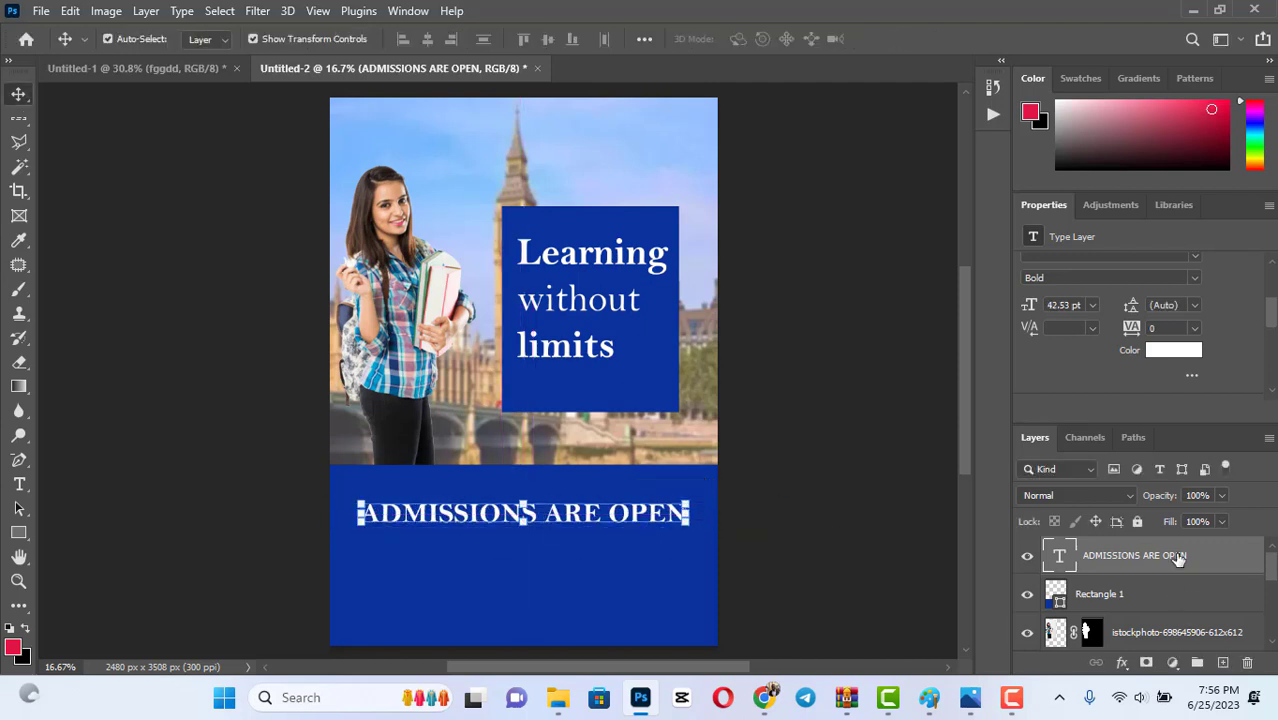
Duplicate the "ADMISSIONS ARE OPEN" line, place the copy directly below it, and change the copy's text to "NOVEMBER 25TH - 27TH".
{"action": "left_click_drag", "start_coordinate": [1168, 560], "coordinate": [1223, 662]}
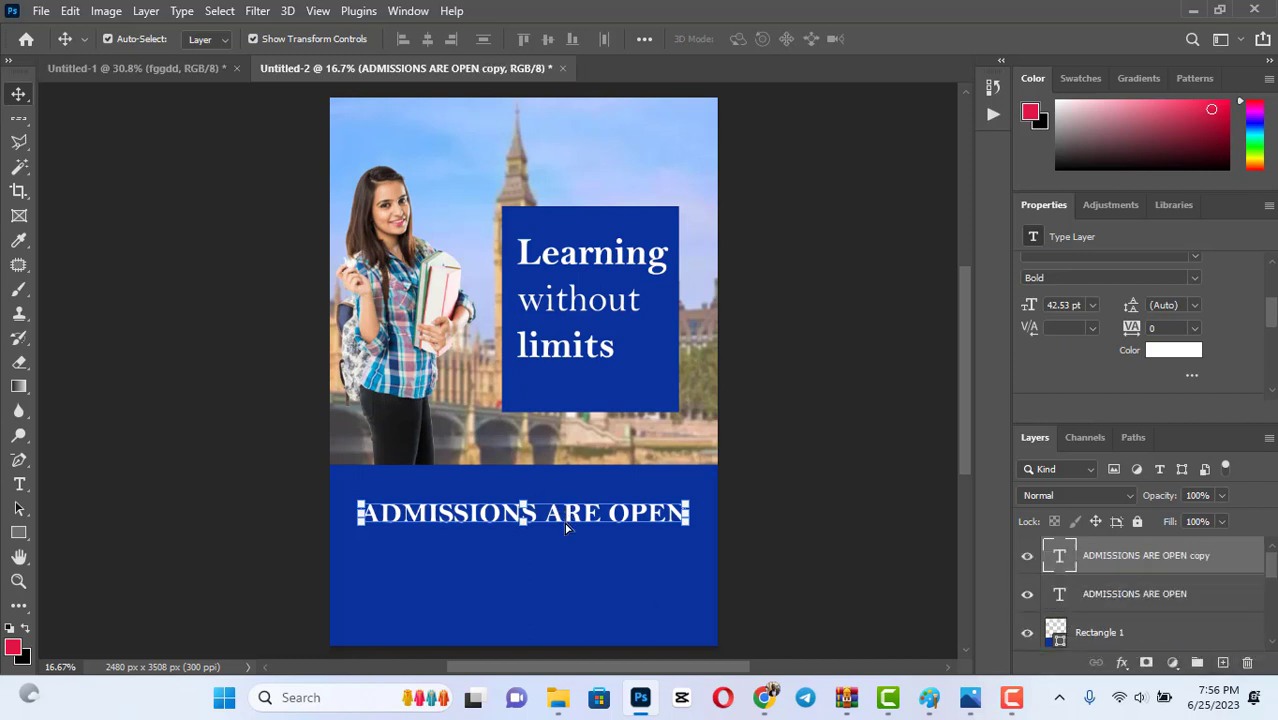
{"action": "left_click_drag", "start_coordinate": [566, 528], "coordinate": [563, 540]}
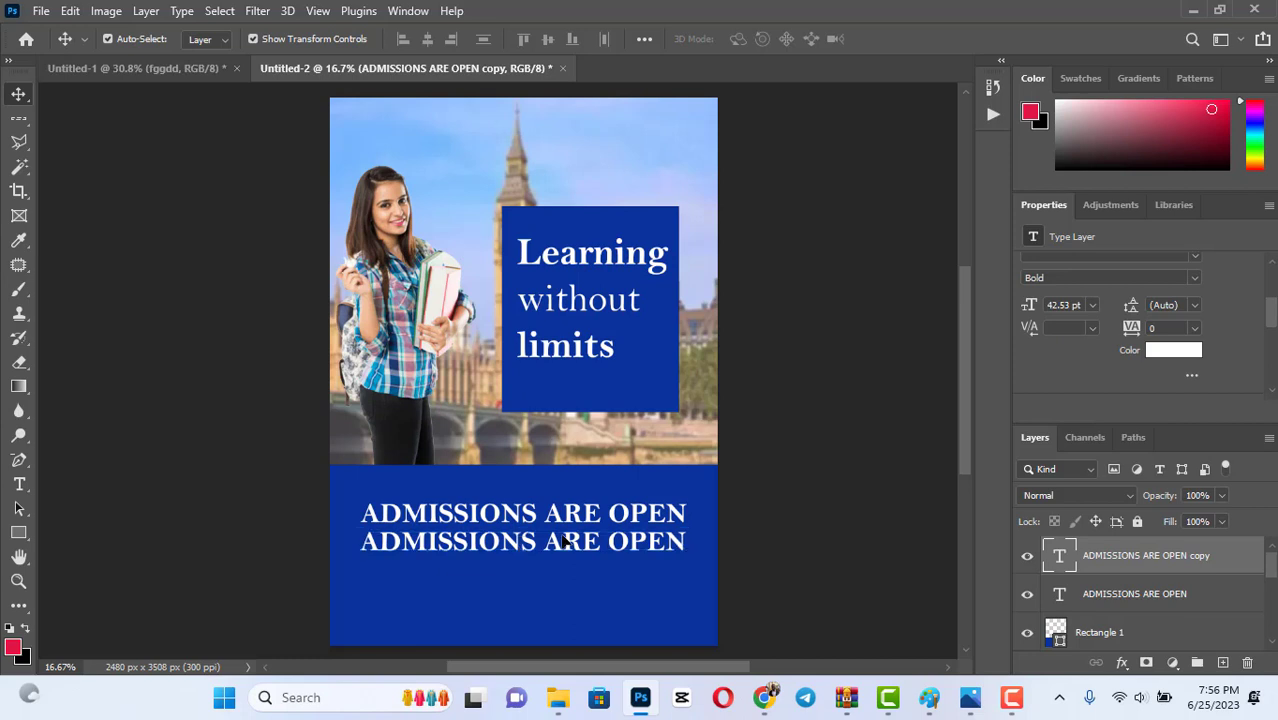
{"action": "double_click", "coordinate": [563, 540]}
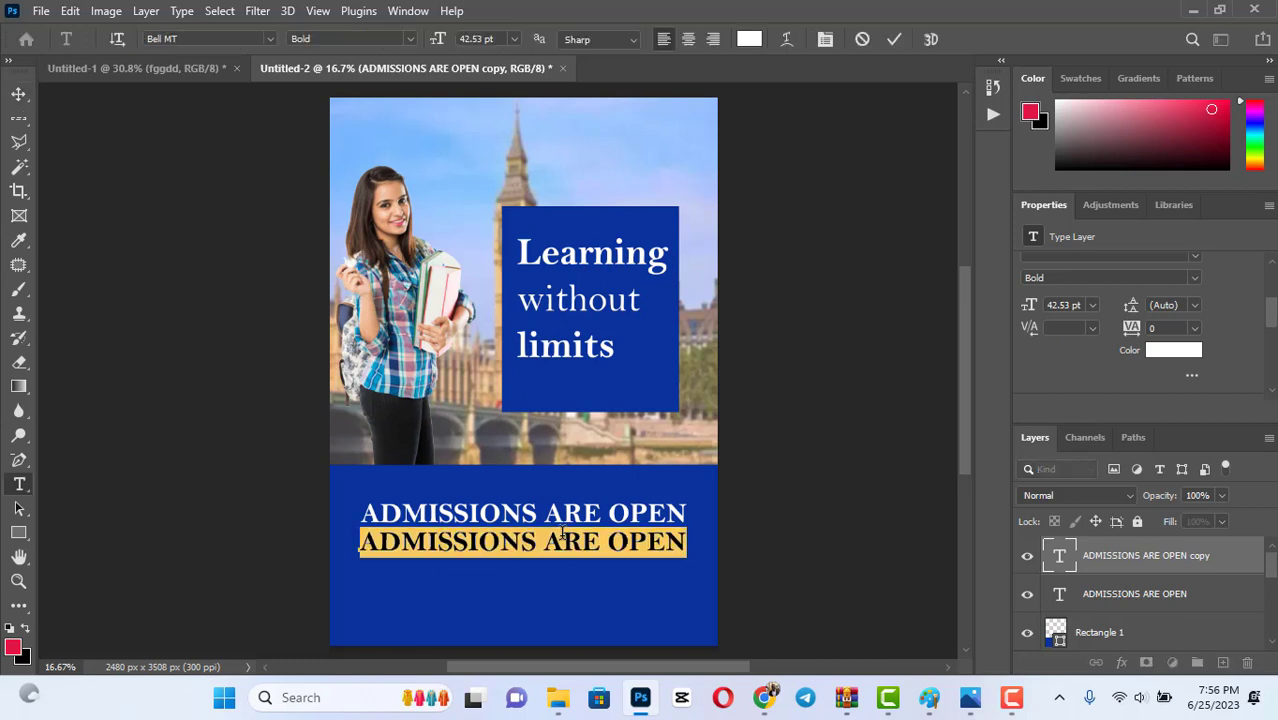
{"action": "type", "text": "NO"}
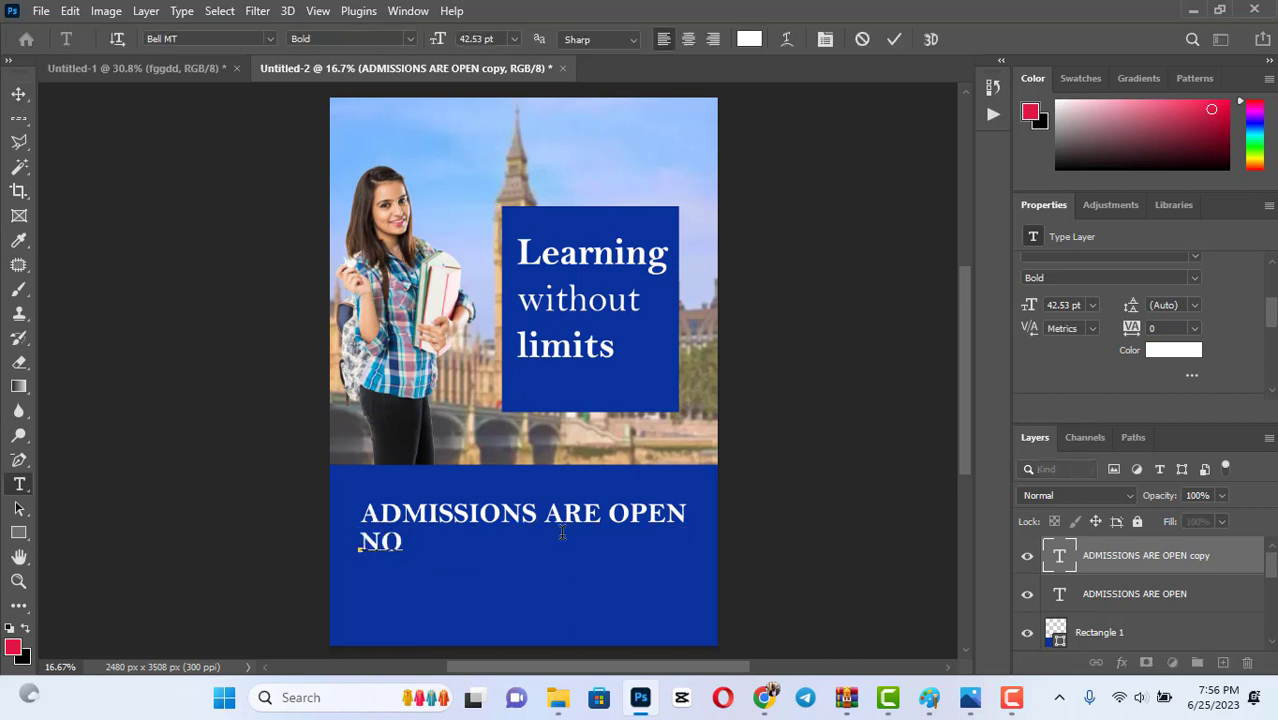
{"action": "type", "text": "VEMB"}
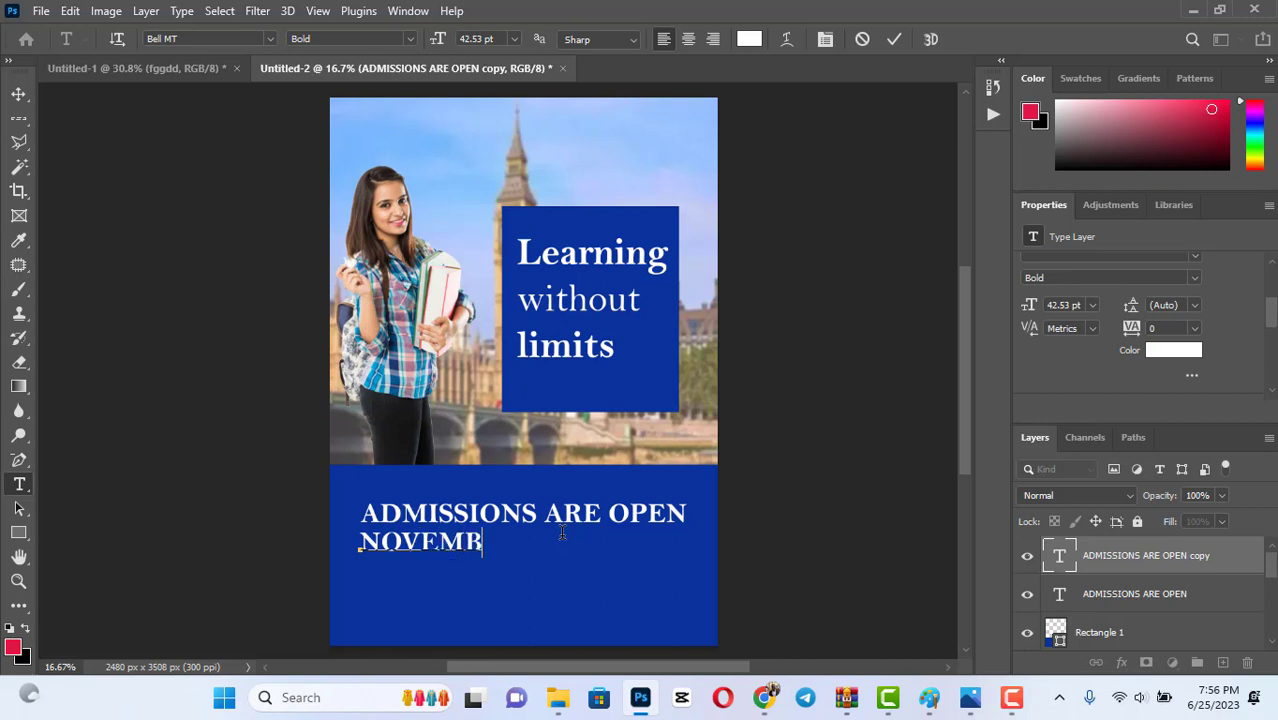
{"action": "type", "text": "ER 225"}
{"action": "left_click", "coordinate": [562, 533]}
{"action": "key", "text": "BackSpace"}
{"action": "type", "text": "TH - 27TH"}
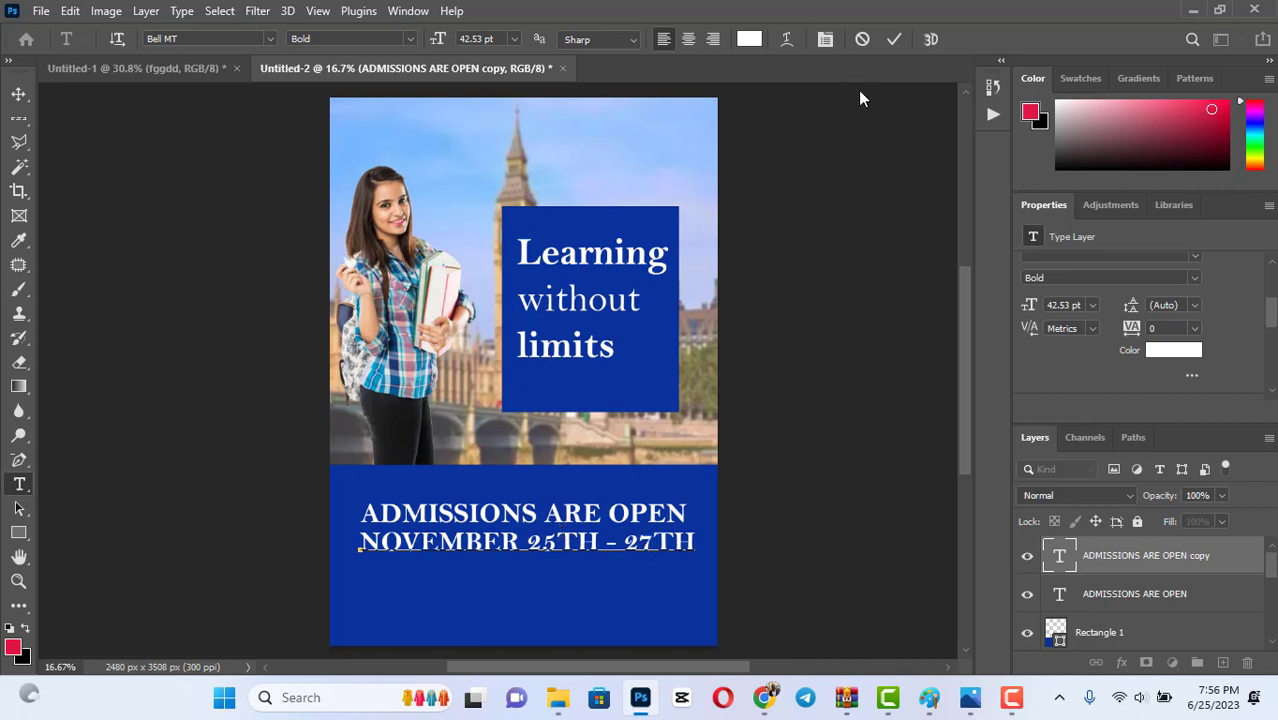
Set the whole date line to the Regular font style at 28 pt.
{"action": "key", "text": "ctrl+a"}
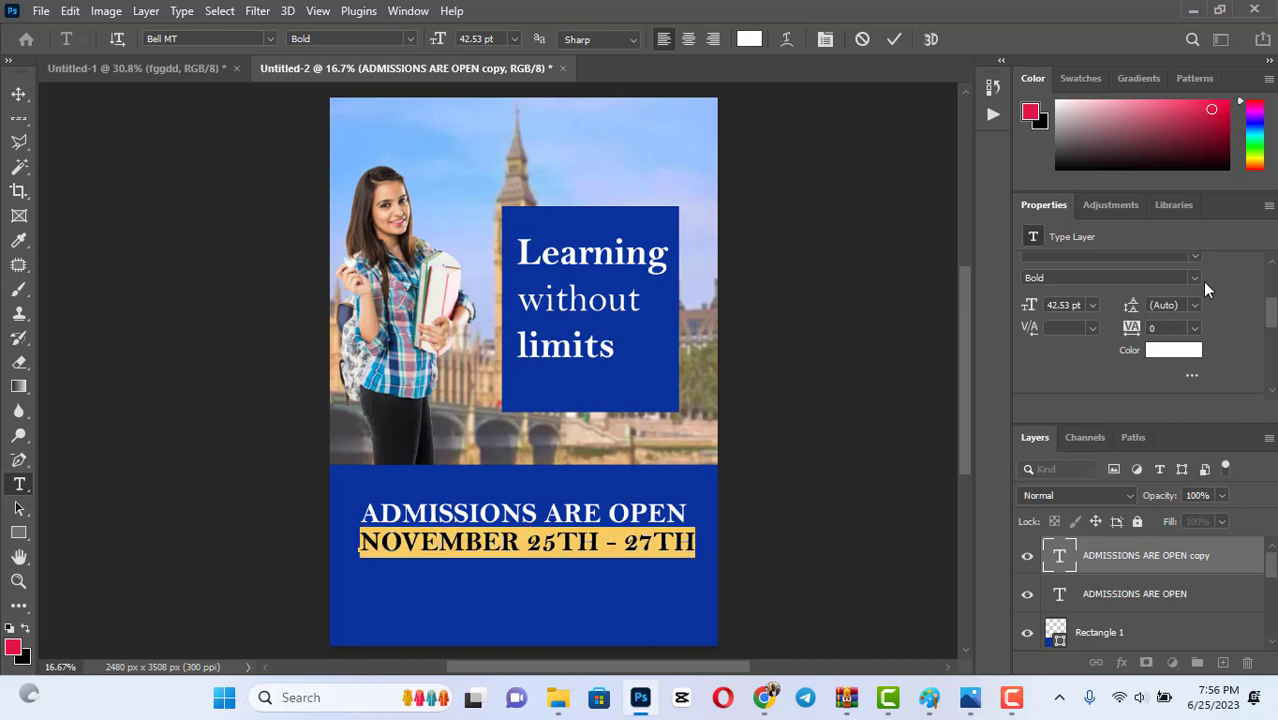
{"action": "scroll", "coordinate": [1268, 322], "scroll_direction": "up", "scroll_amount": 3}
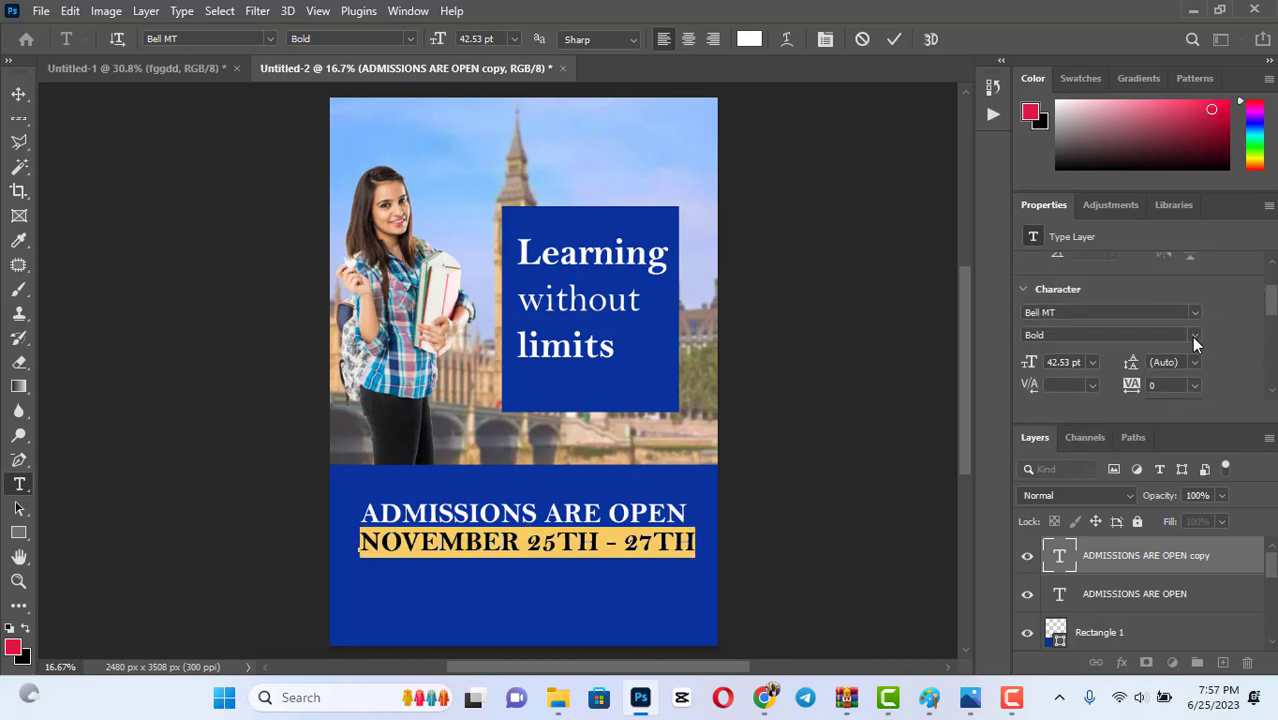
{"action": "left_click", "coordinate": [1192, 338]}
{"action": "left_click", "coordinate": [1106, 352]}
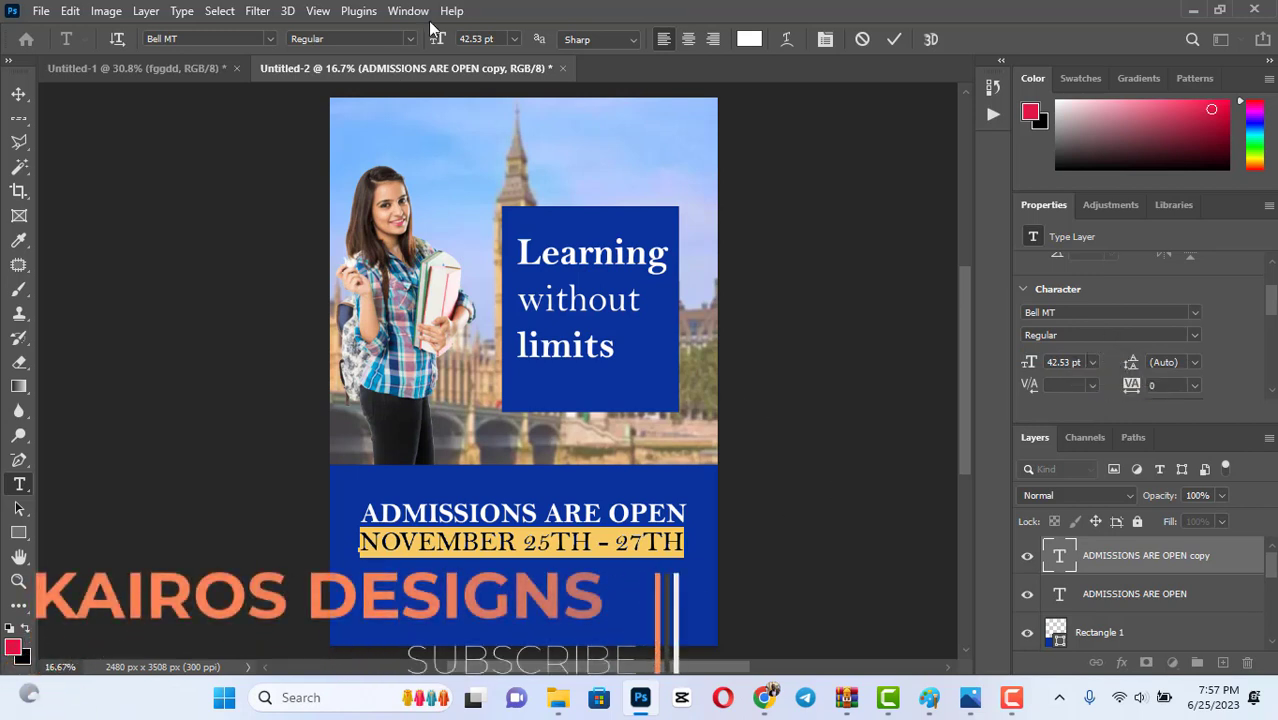
{"action": "left_click_drag", "start_coordinate": [442, 42], "coordinate": [428, 48]}
{"action": "left_click", "coordinate": [893, 39]}
Centre the date line beneath "ADMISSIONS ARE OPEN" and change its font to Acumin Variable Concept.
{"action": "left_click", "coordinate": [18, 93]}
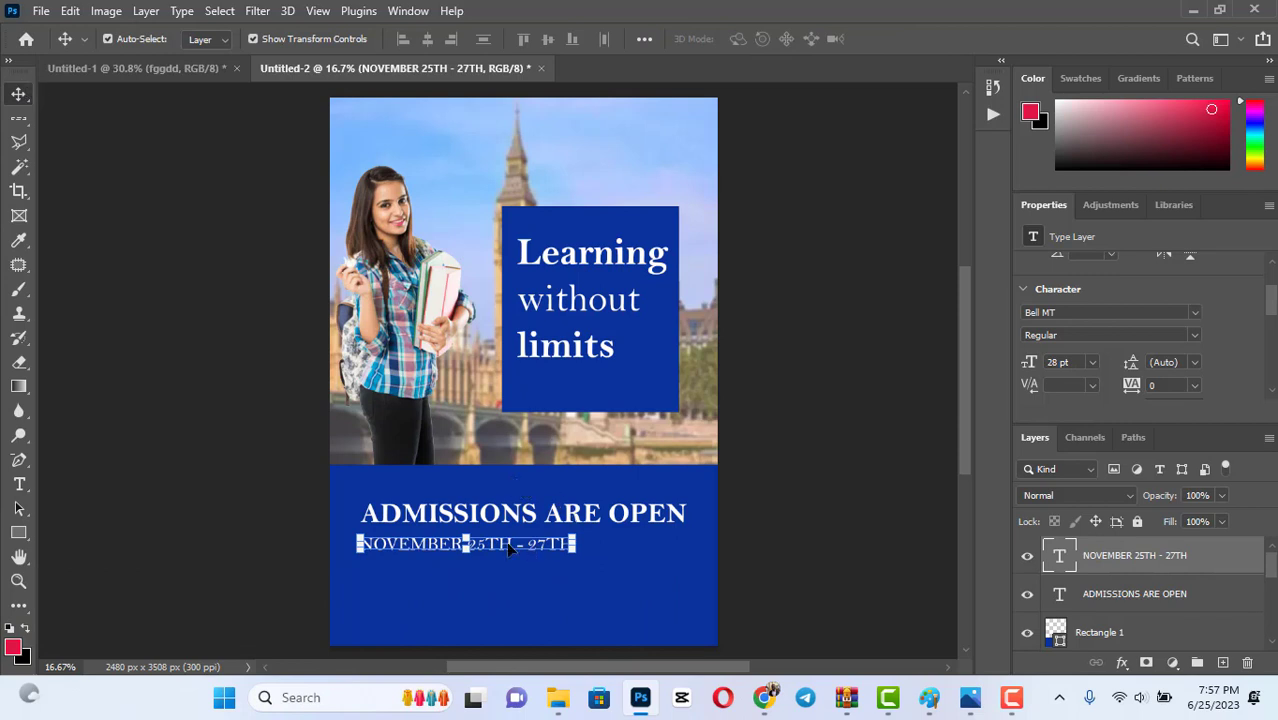
{"action": "left_click_drag", "start_coordinate": [508, 548], "coordinate": [557, 552]}
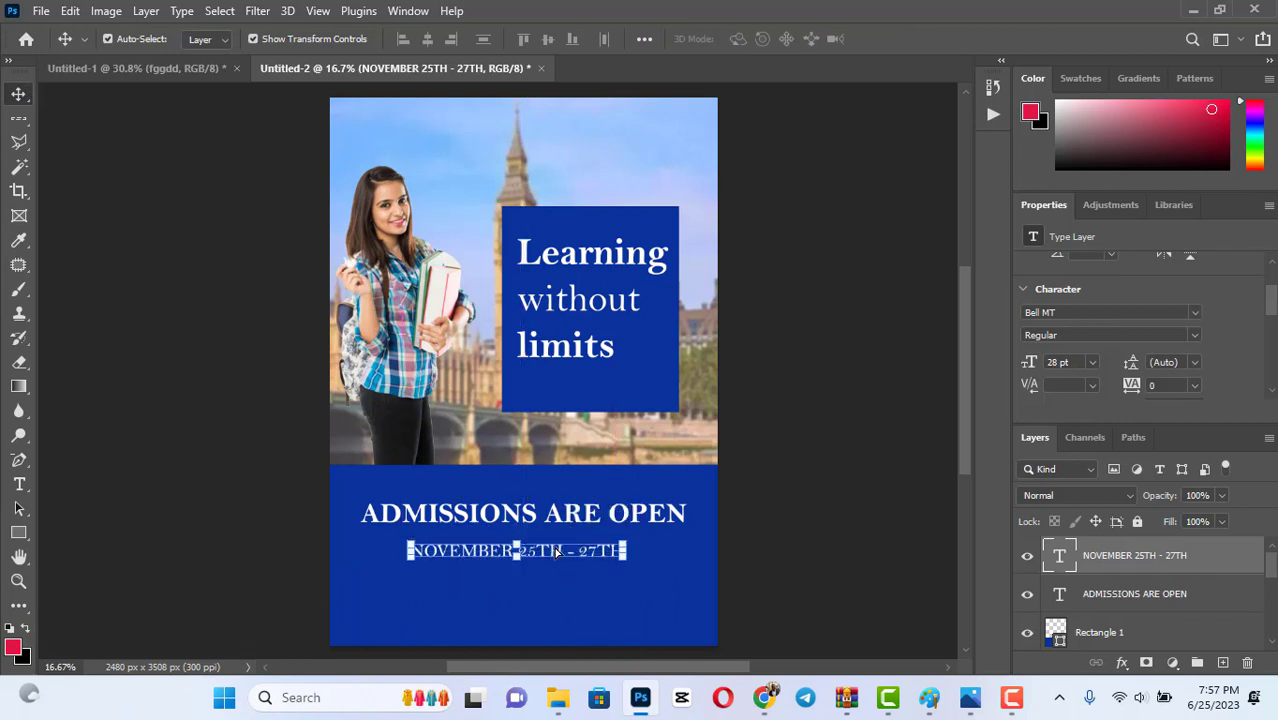
{"action": "left_click", "coordinate": [1197, 316]}
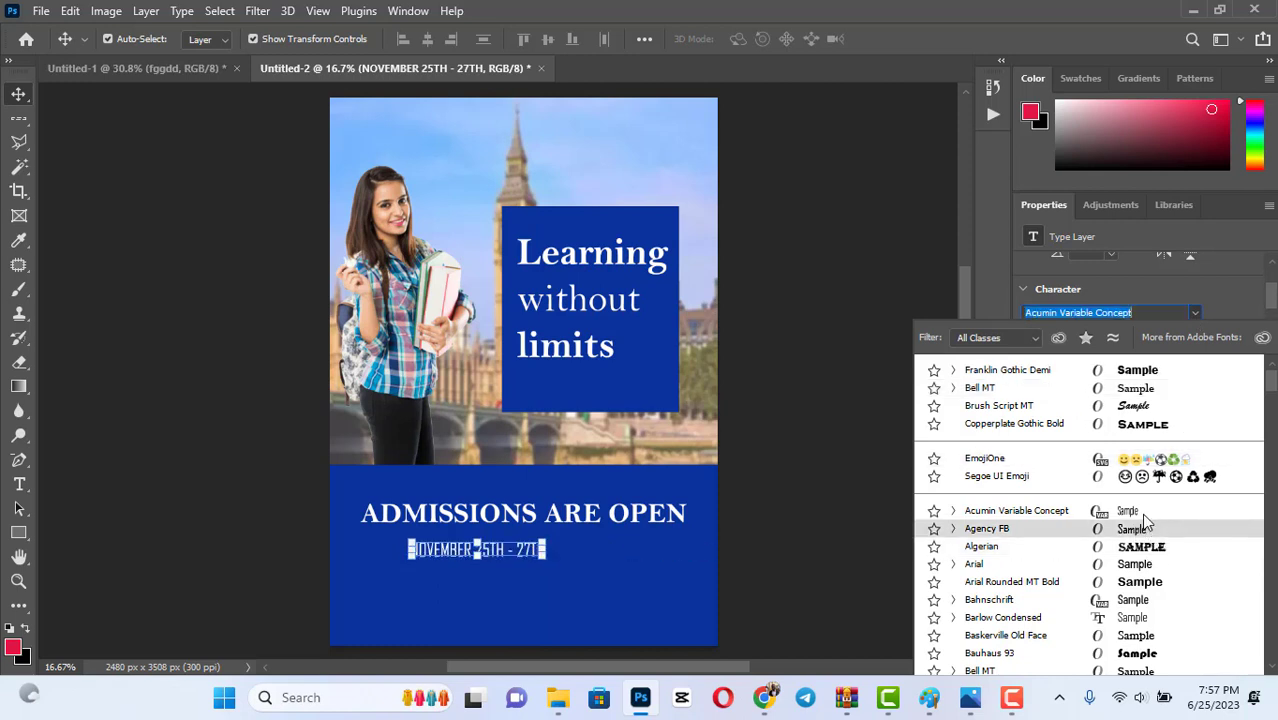
{"action": "left_click", "coordinate": [1143, 514]}
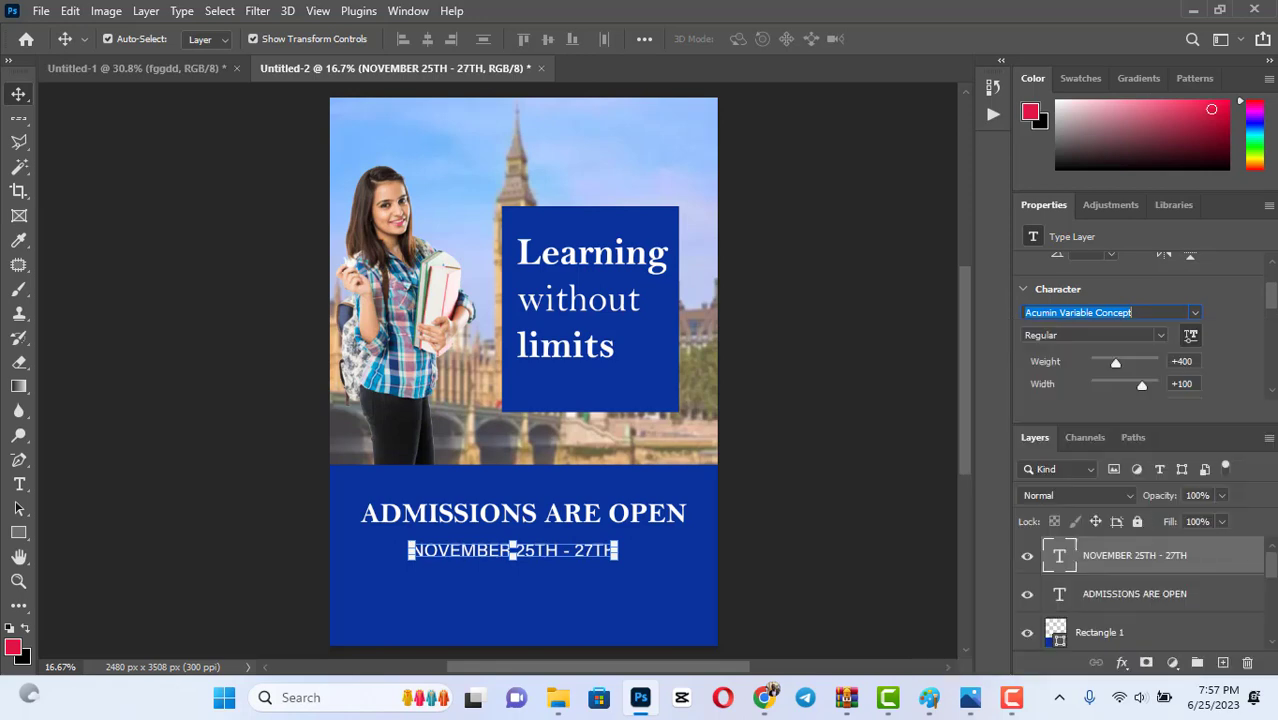
{"action": "mouse_move", "coordinate": [473, 697]}
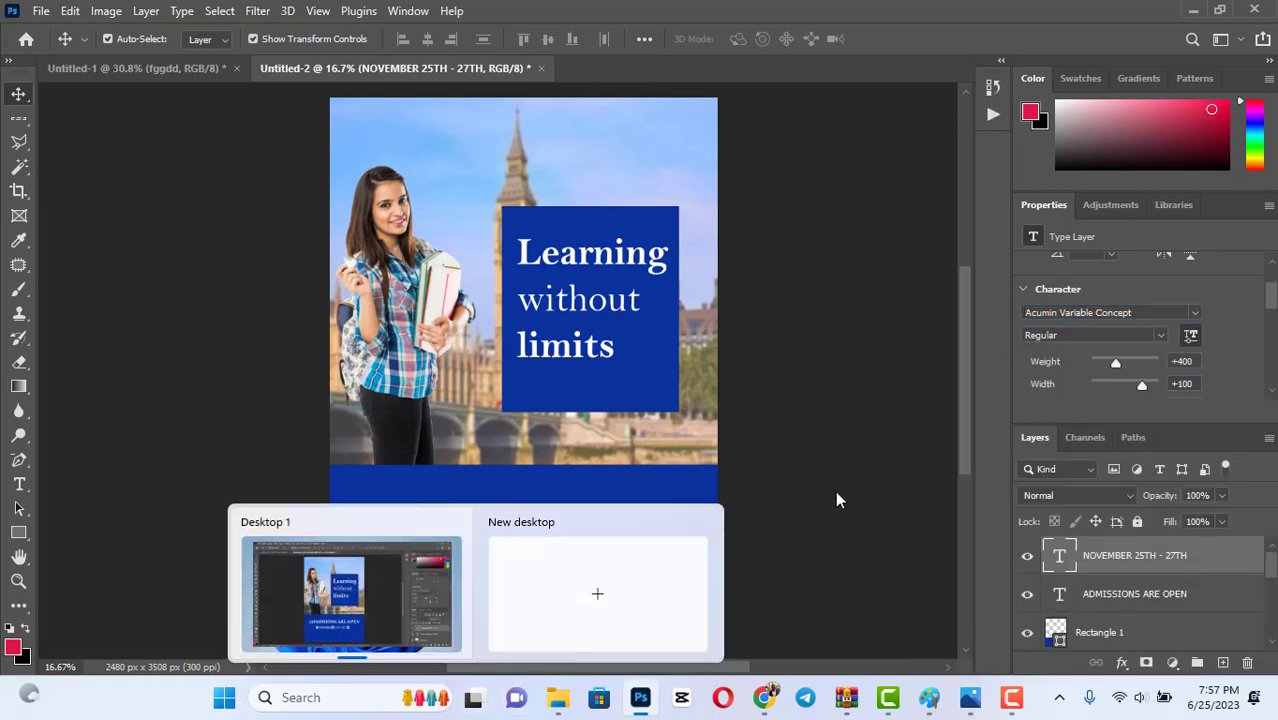
Move the date line up closer to "ADMISSIONS ARE OPEN" and place a duplicate of it directly below.
{"action": "left_click", "coordinate": [901, 309]}
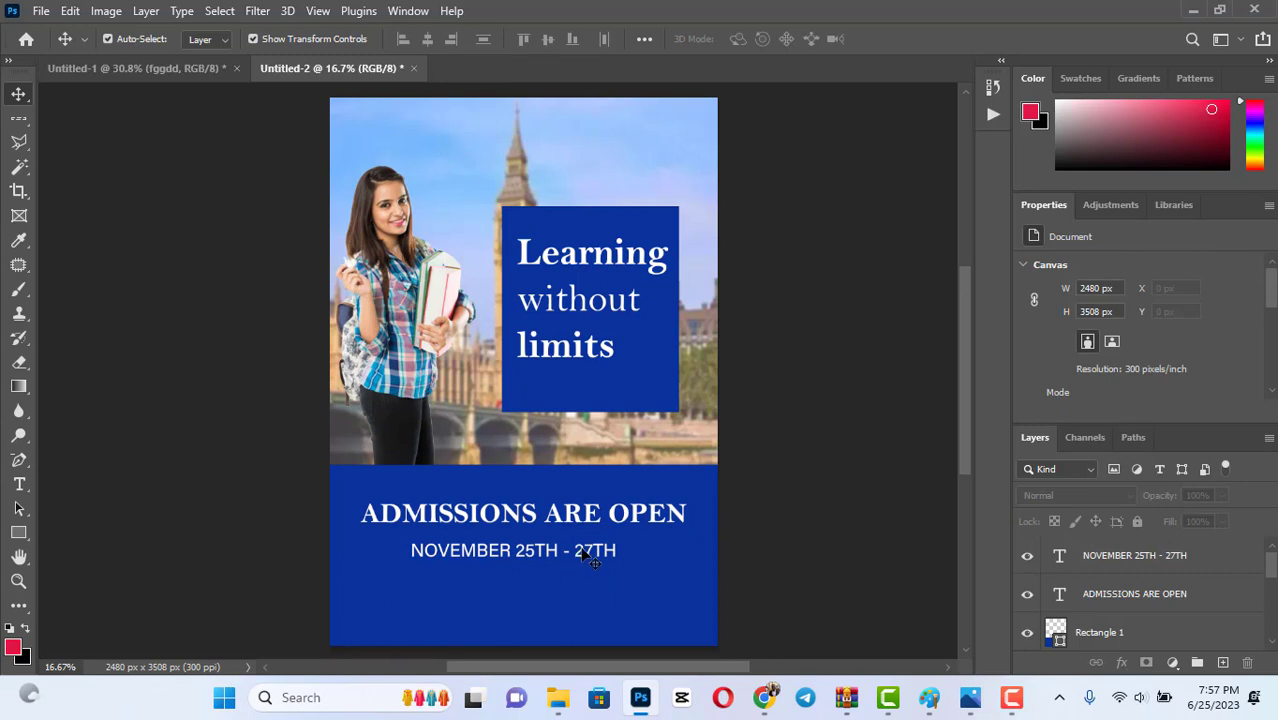
{"action": "left_click_drag", "start_coordinate": [585, 560], "coordinate": [576, 549]}
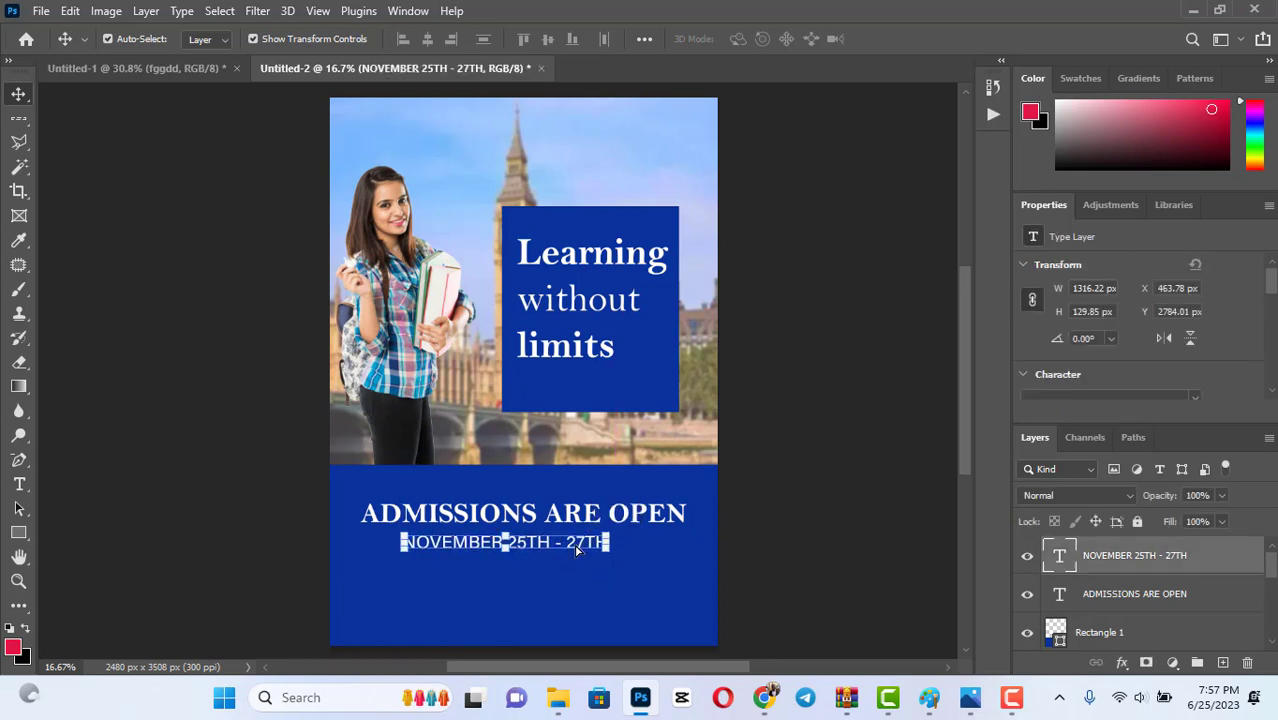
{"action": "left_click_drag", "start_coordinate": [1197, 570], "coordinate": [1225, 663]}
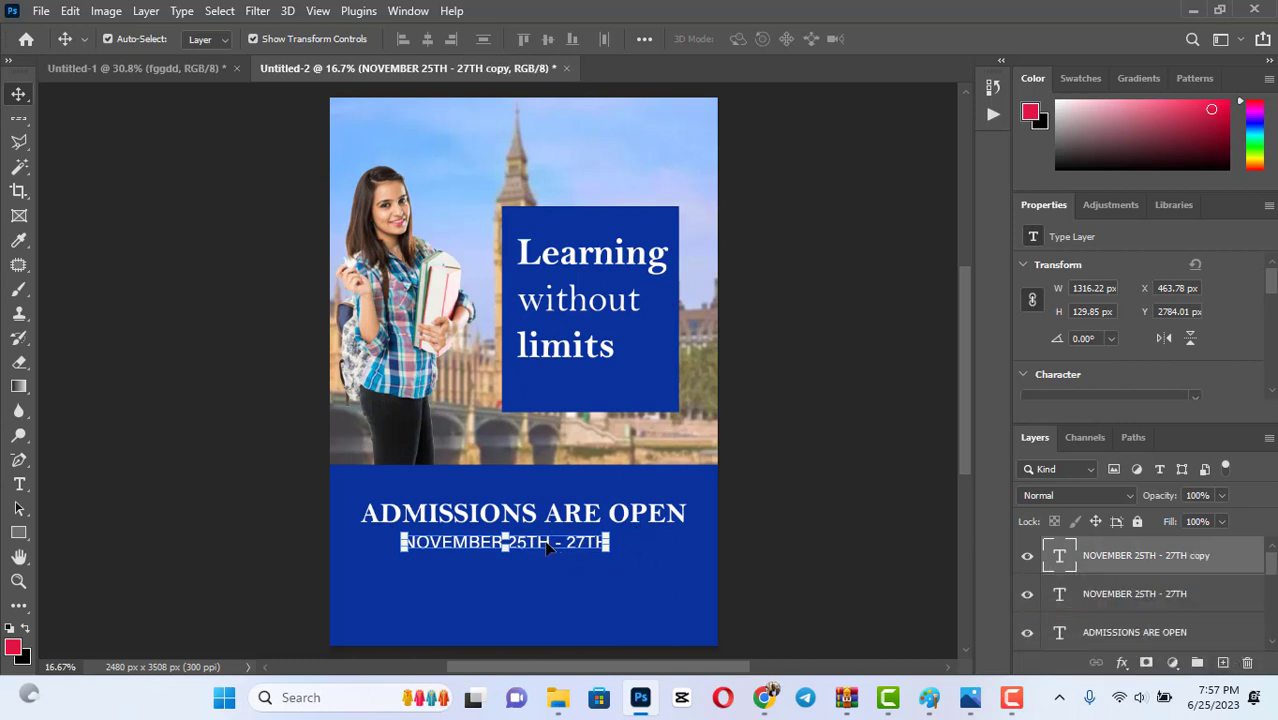
{"action": "left_click_drag", "start_coordinate": [547, 547], "coordinate": [546, 573]}
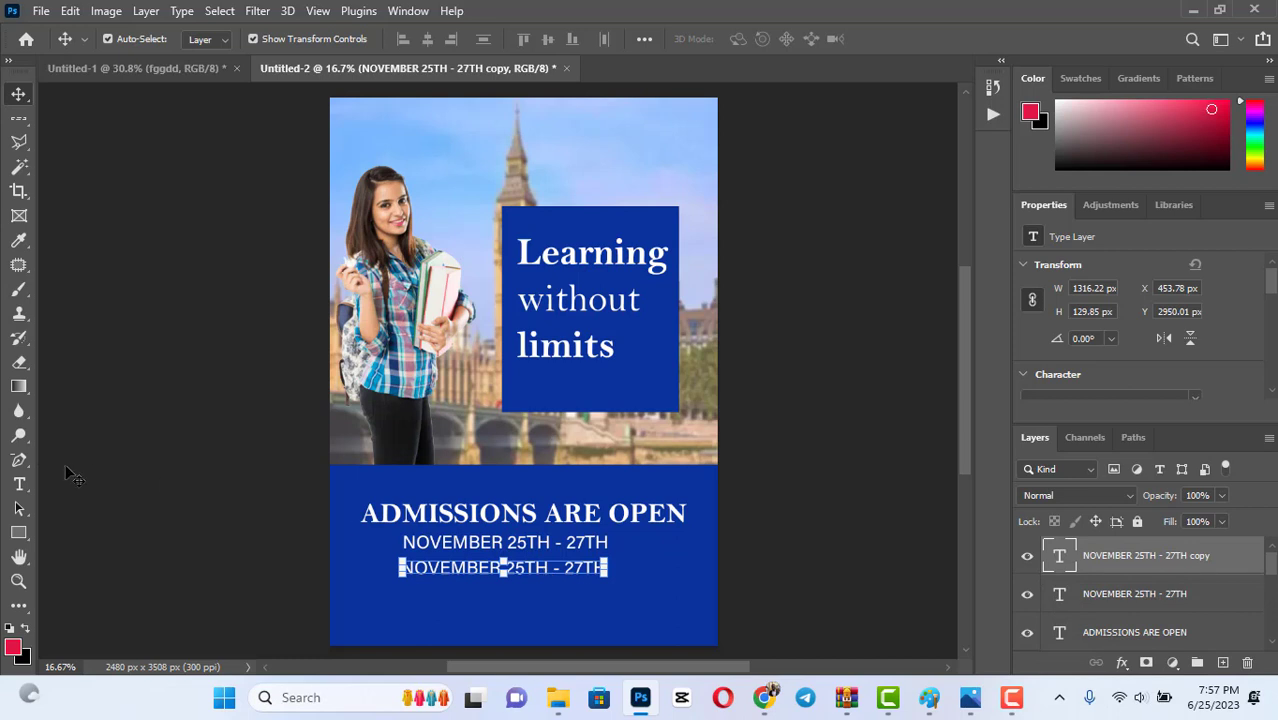
Change the duplicated date line's text to "11AM - 3PM" and centre it beneath the original date line.
{"action": "left_click", "coordinate": [18, 484]}
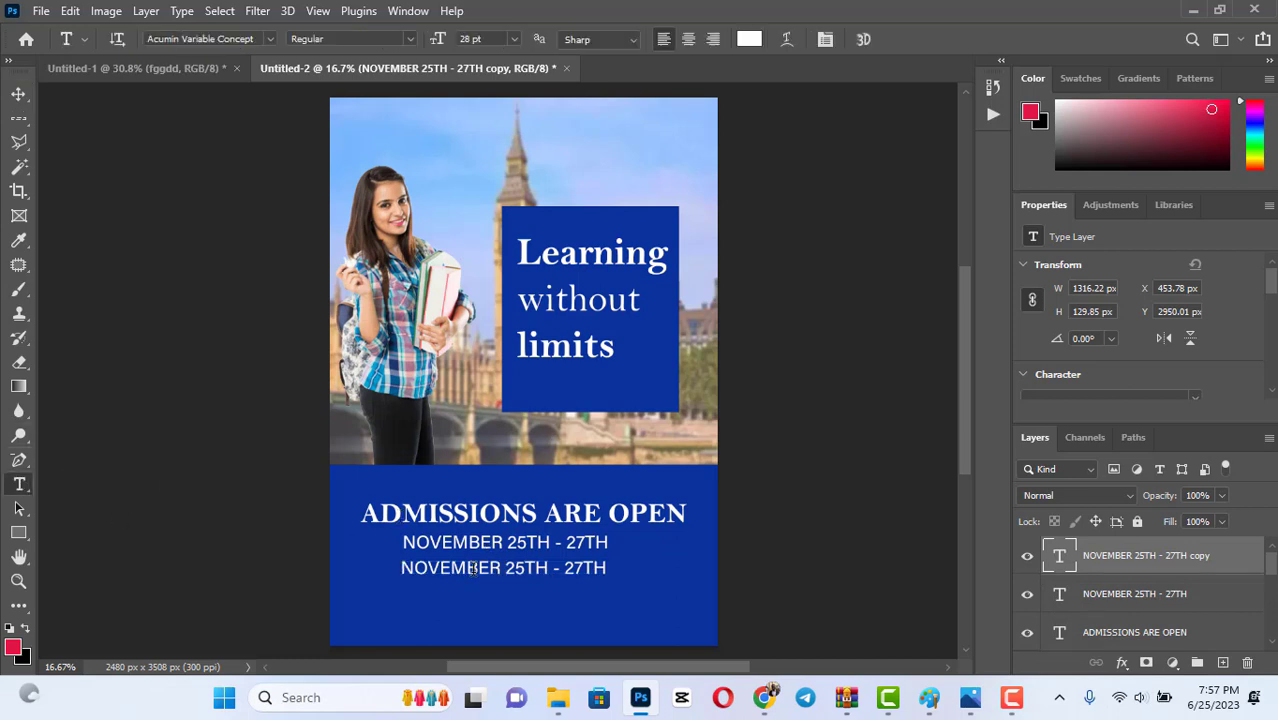
{"action": "left_click", "coordinate": [472, 568]}
{"action": "key", "text": "ctrl+a"}
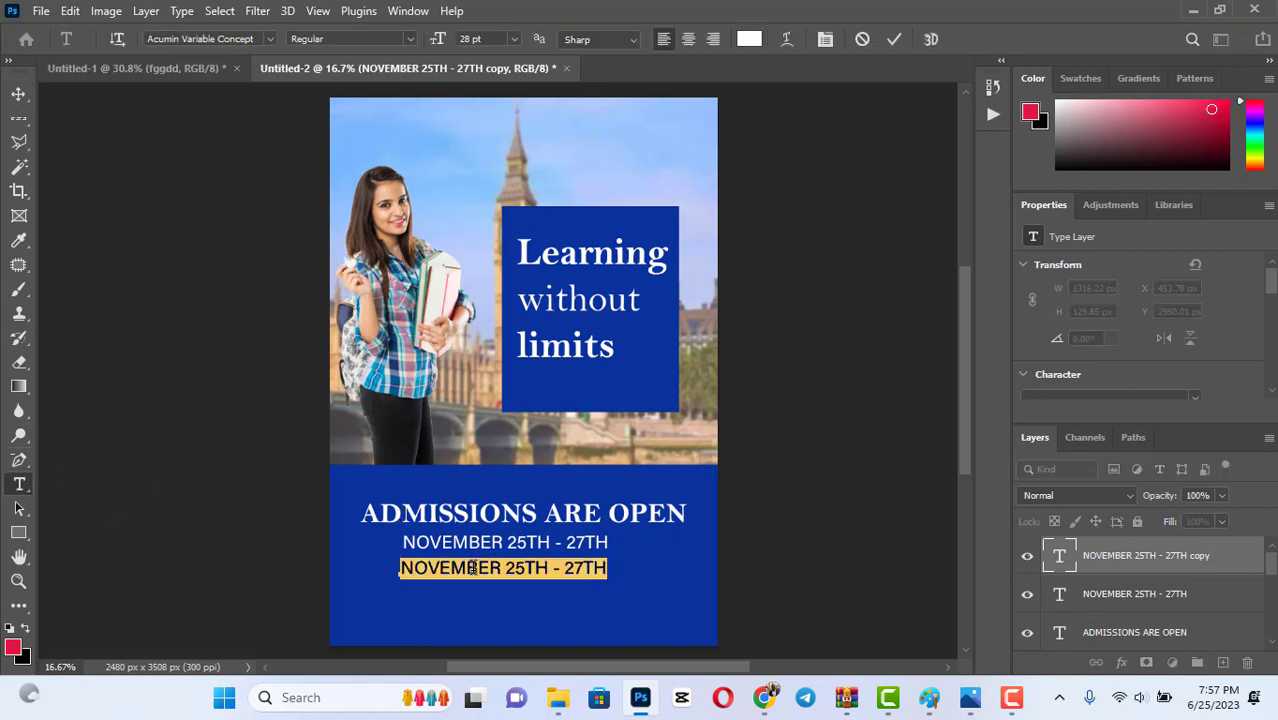
{"action": "type", "text": "1"}
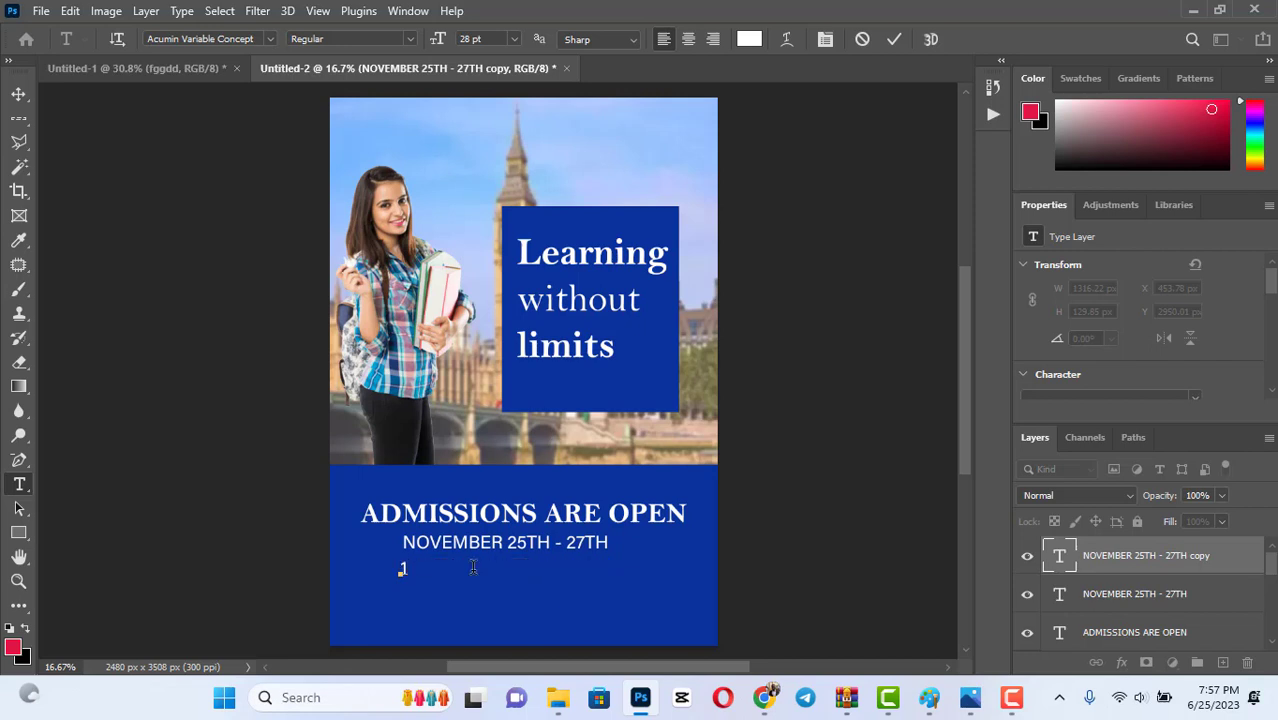
{"action": "type", "text": "1AM - 3PM"}
{"action": "left_click", "coordinate": [893, 44]}
{"action": "key", "text": "v"}
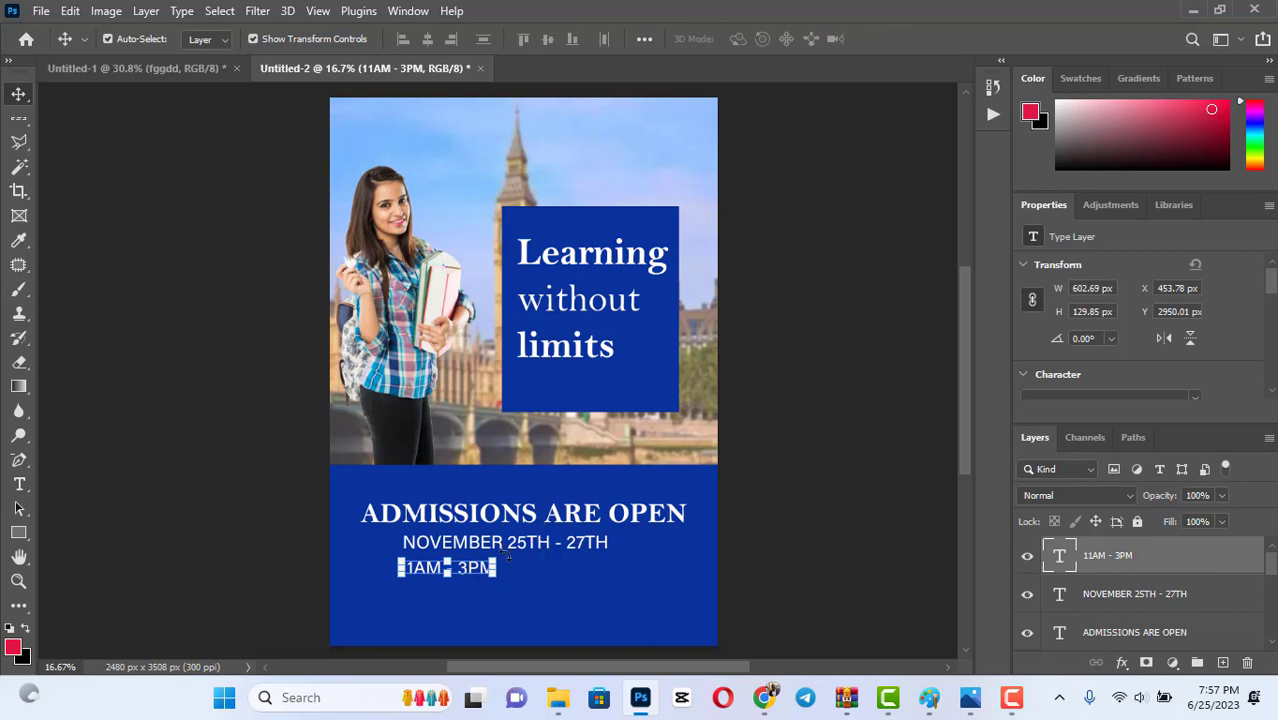
{"action": "left_click_drag", "start_coordinate": [472, 568], "coordinate": [526, 568]}
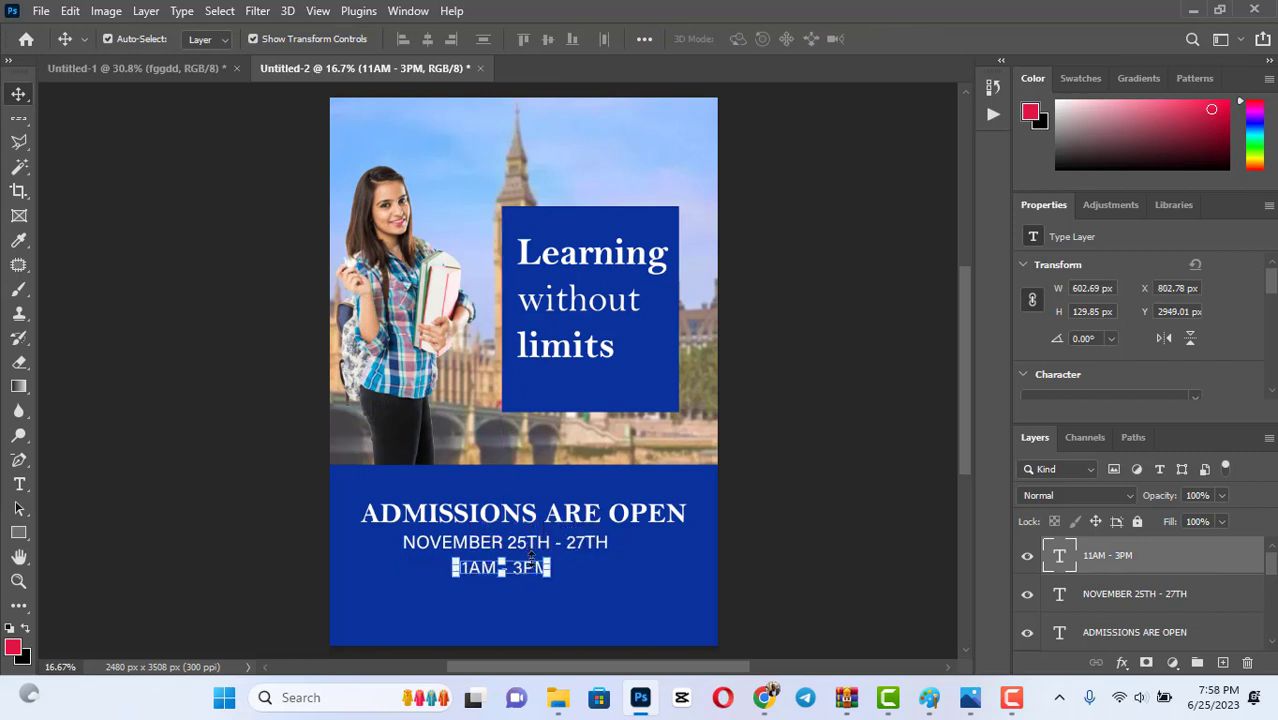
{"action": "key", "text": "ctrl+j"}
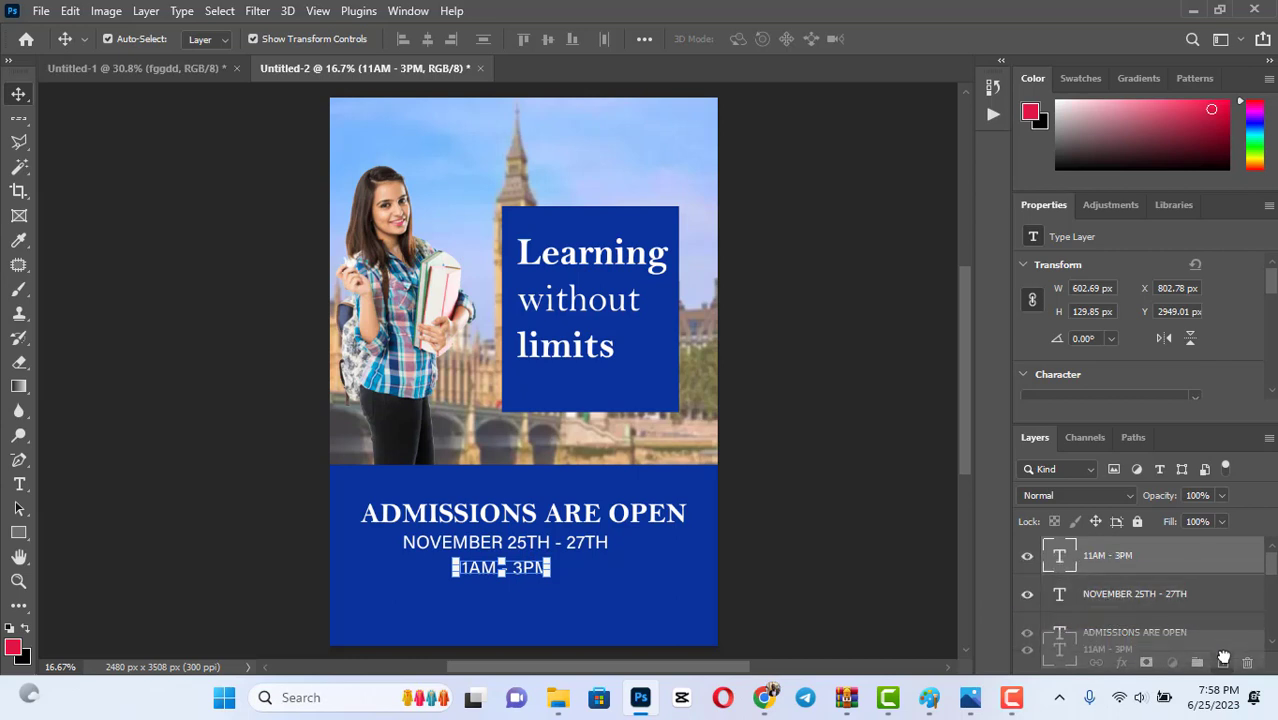
{"action": "left_click_drag", "start_coordinate": [521, 563], "coordinate": [524, 621]}
{"action": "double_click", "coordinate": [524, 621]}
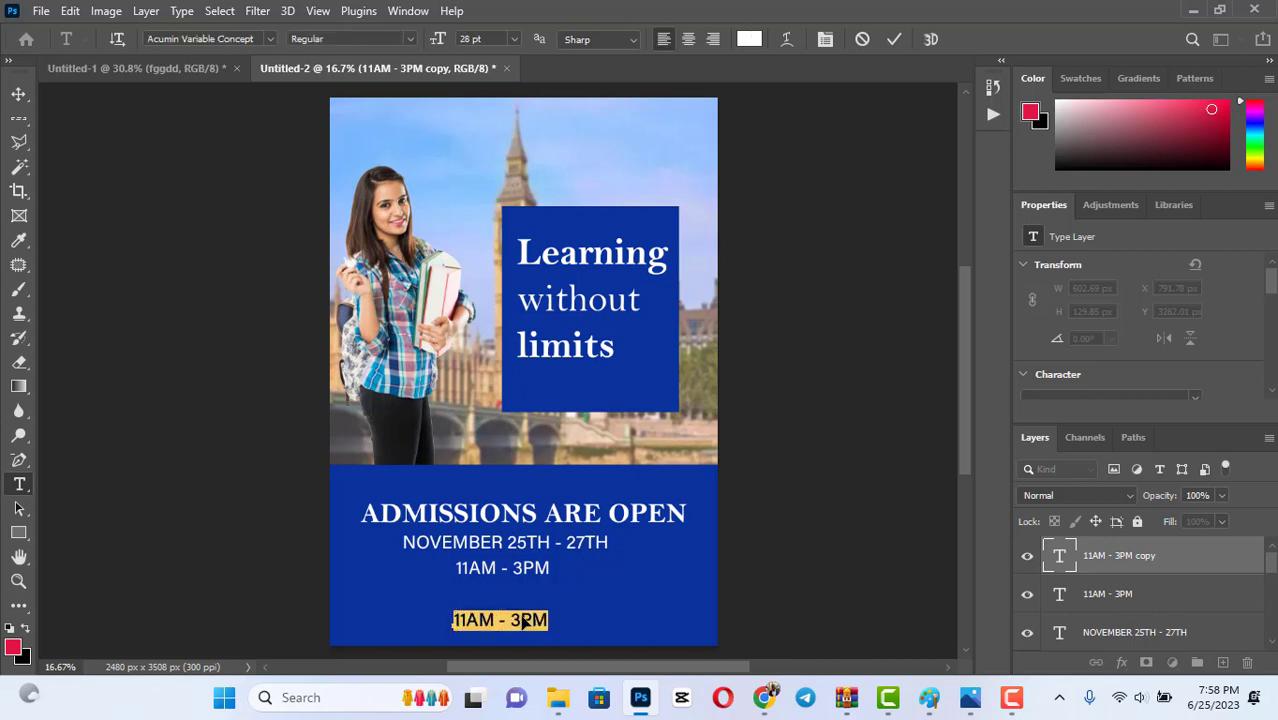
{"action": "type", "text": "ww"}
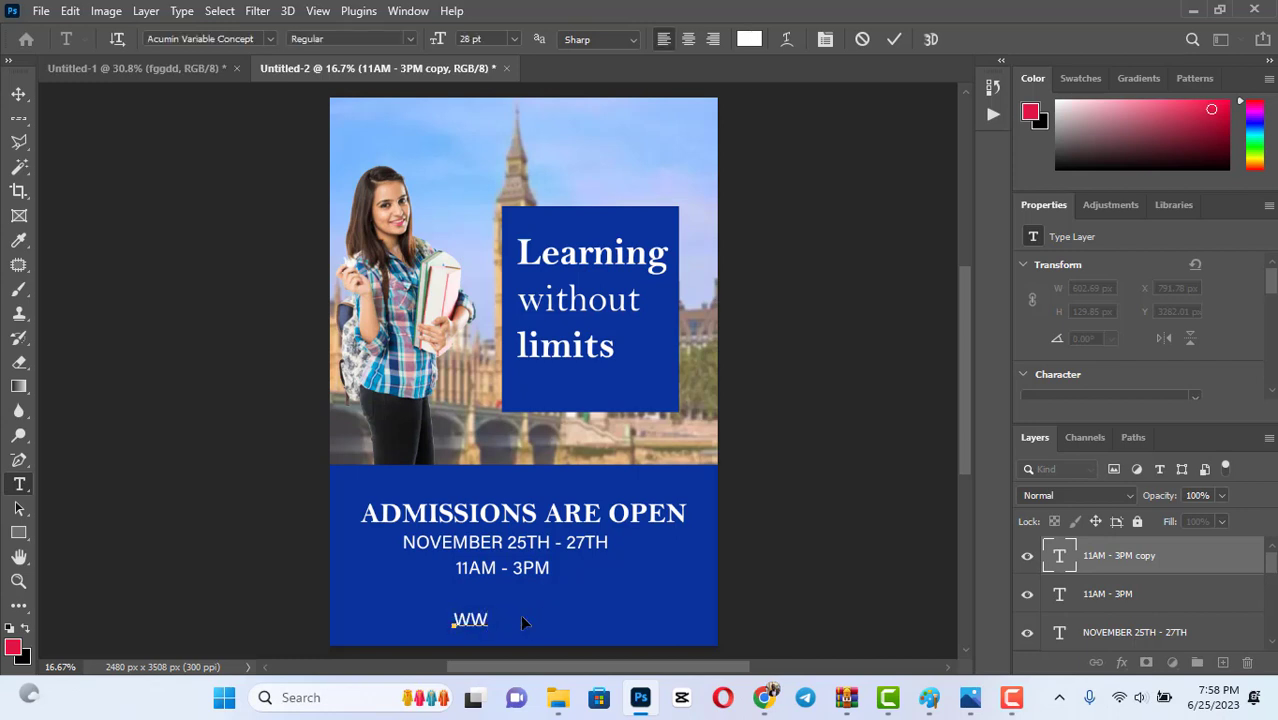
{"action": "type", "text": "w.xxx"}
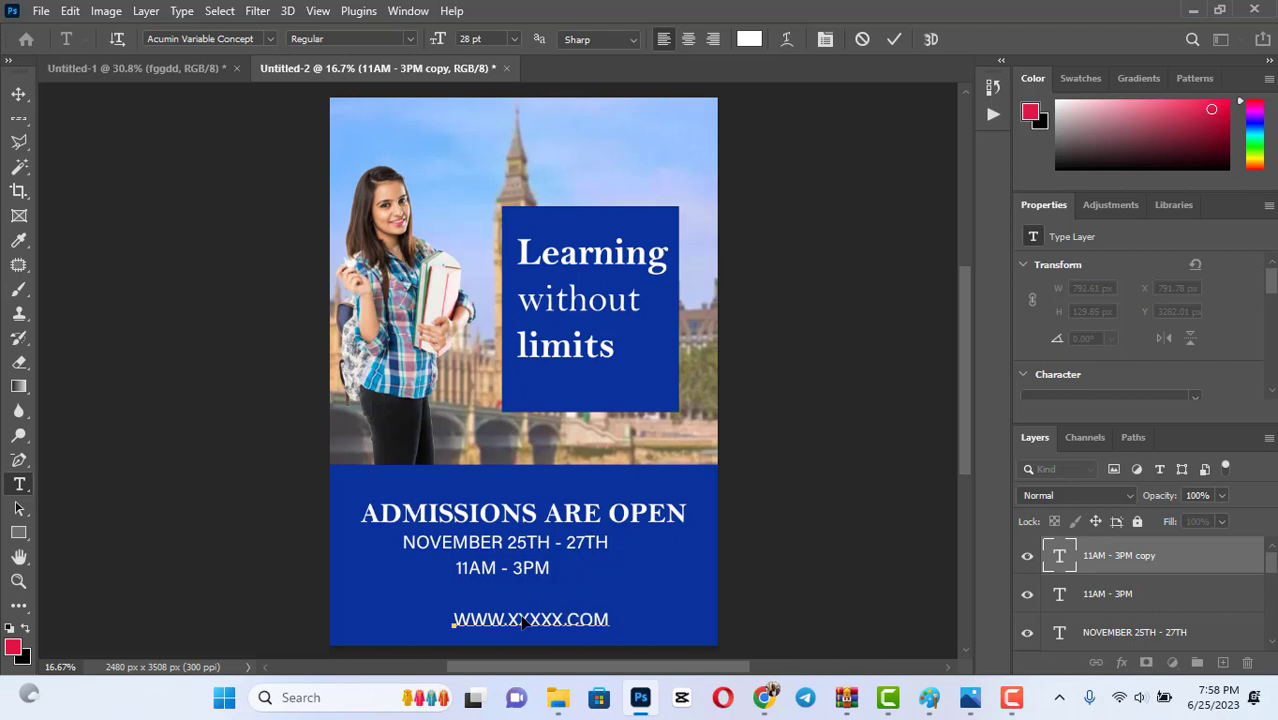
{"action": "left_click", "coordinate": [895, 40]}
{"action": "key", "text": "v"}
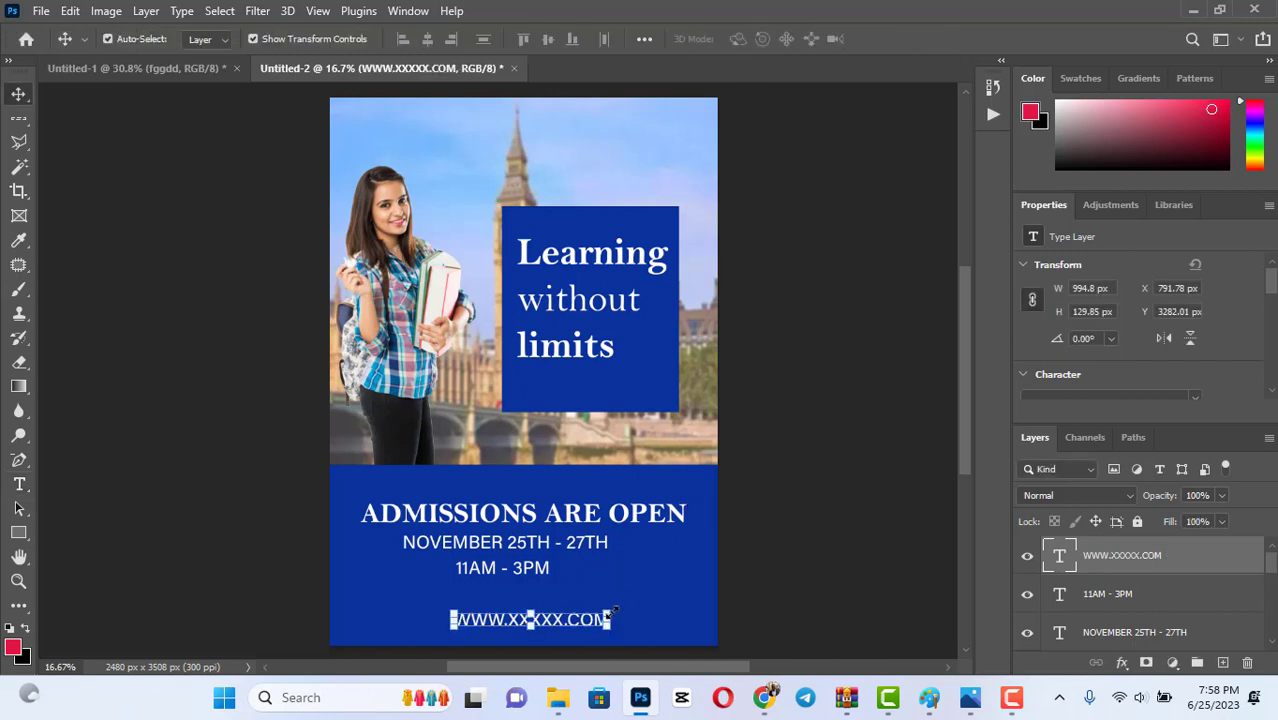
Try scaling the website line down to 73.30% and selecting the admissions lines together, and undo the scaling.
{"action": "left_click_drag", "start_coordinate": [611, 619], "coordinate": [545, 631]}
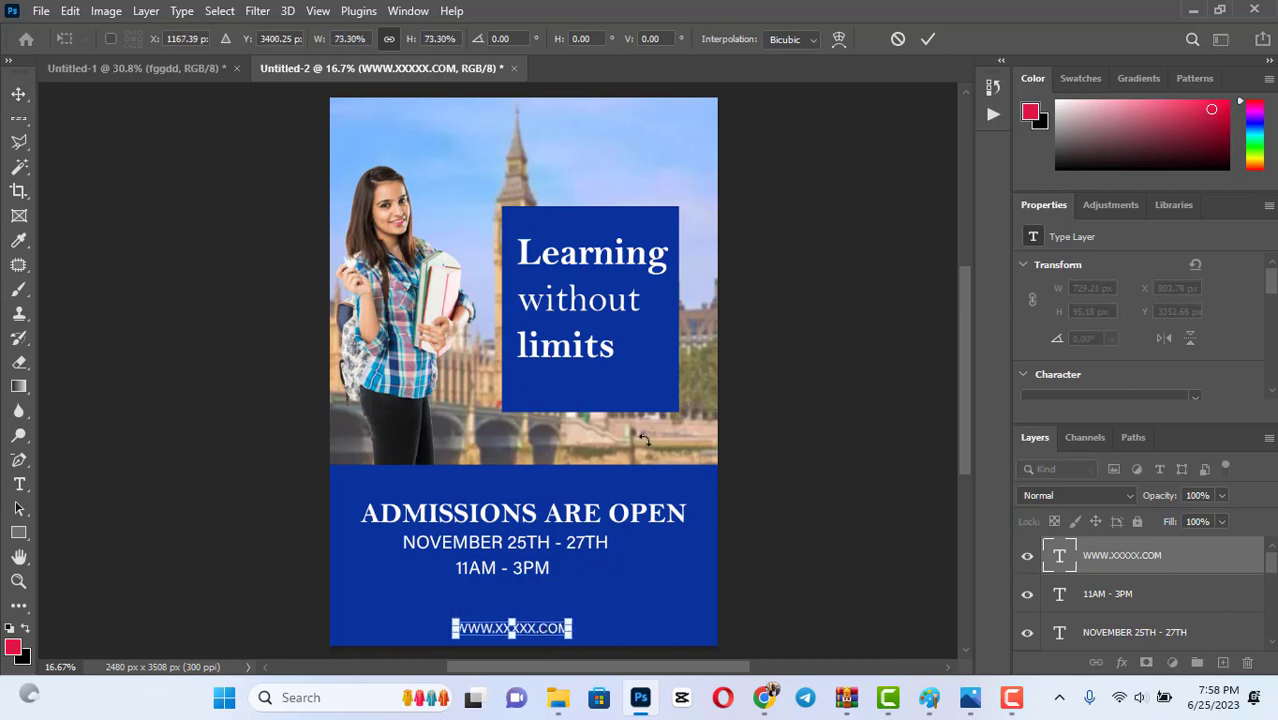
{"action": "key", "text": "Return"}
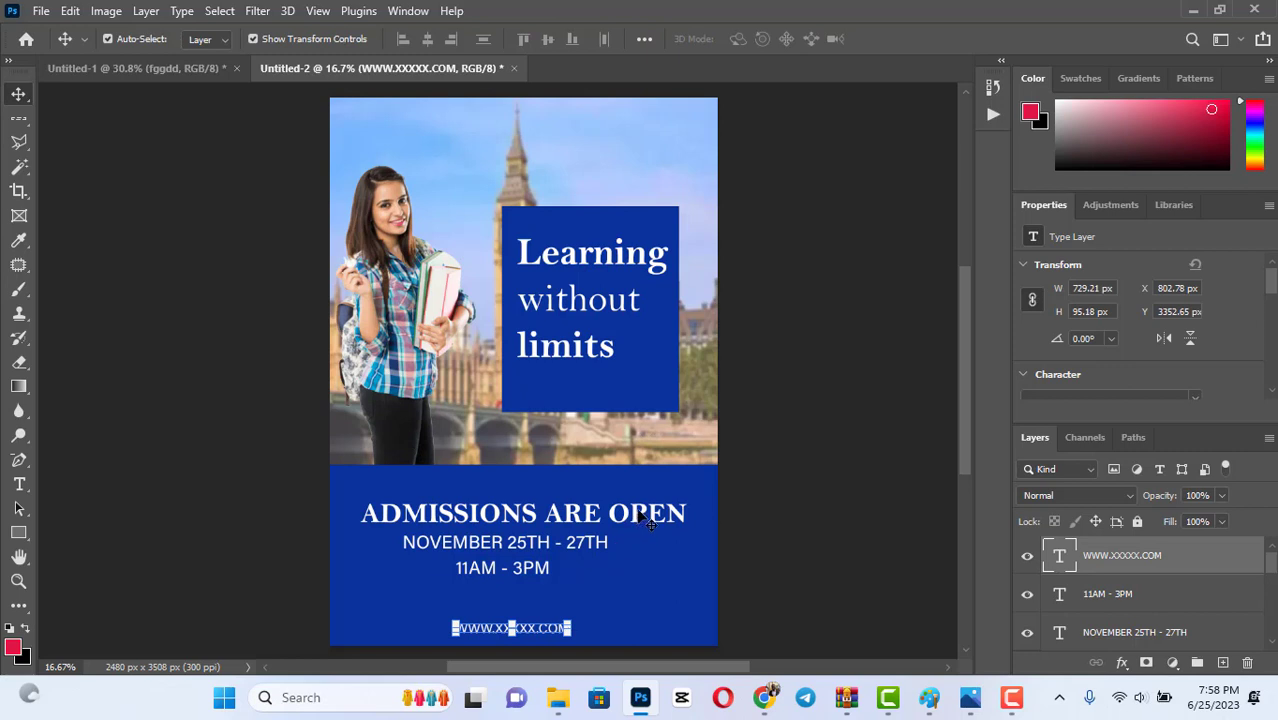
{"action": "left_click", "coordinate": [645, 520]}
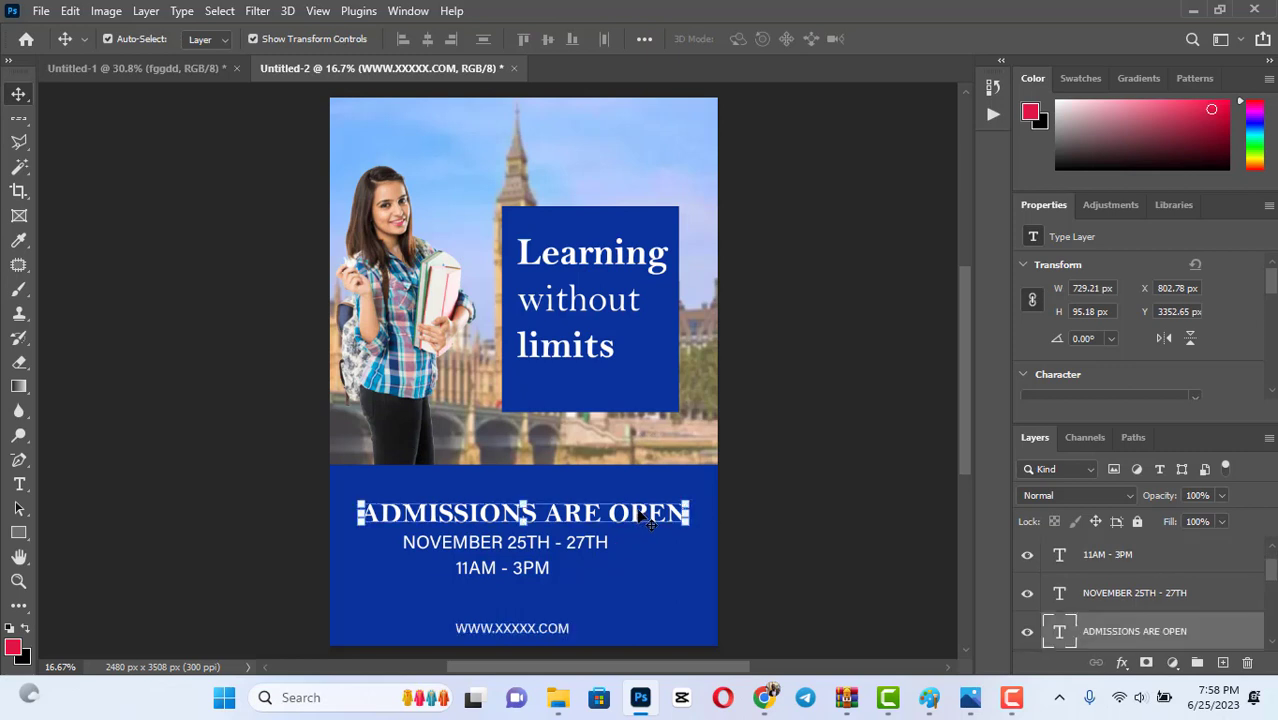
{"action": "left_click", "coordinate": [575, 545], "text": "shift"}
{"action": "left_click", "coordinate": [545, 588]}
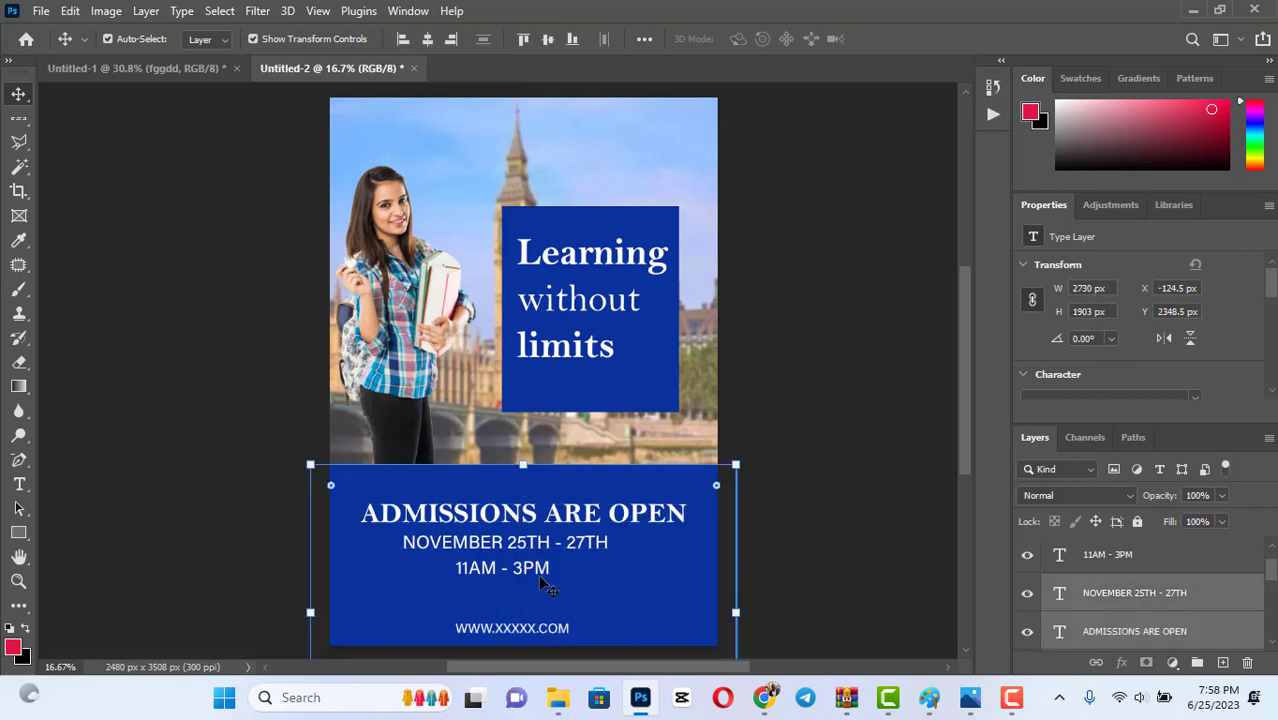
{"action": "left_click", "coordinate": [546, 571], "text": "shift"}
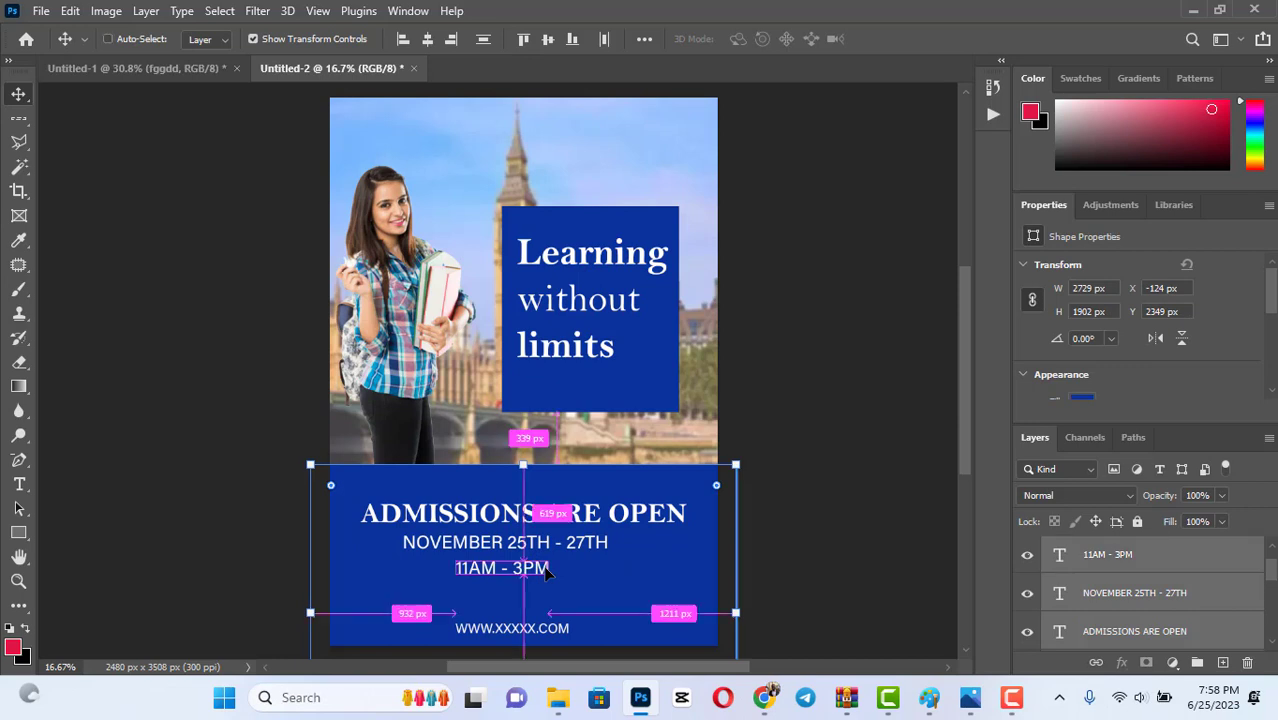
{"action": "key", "text": "ctrl+z"}
Move the website line slightly up and centre it beneath the "11AM - 3PM" line.
{"action": "left_click", "coordinate": [895, 367]}
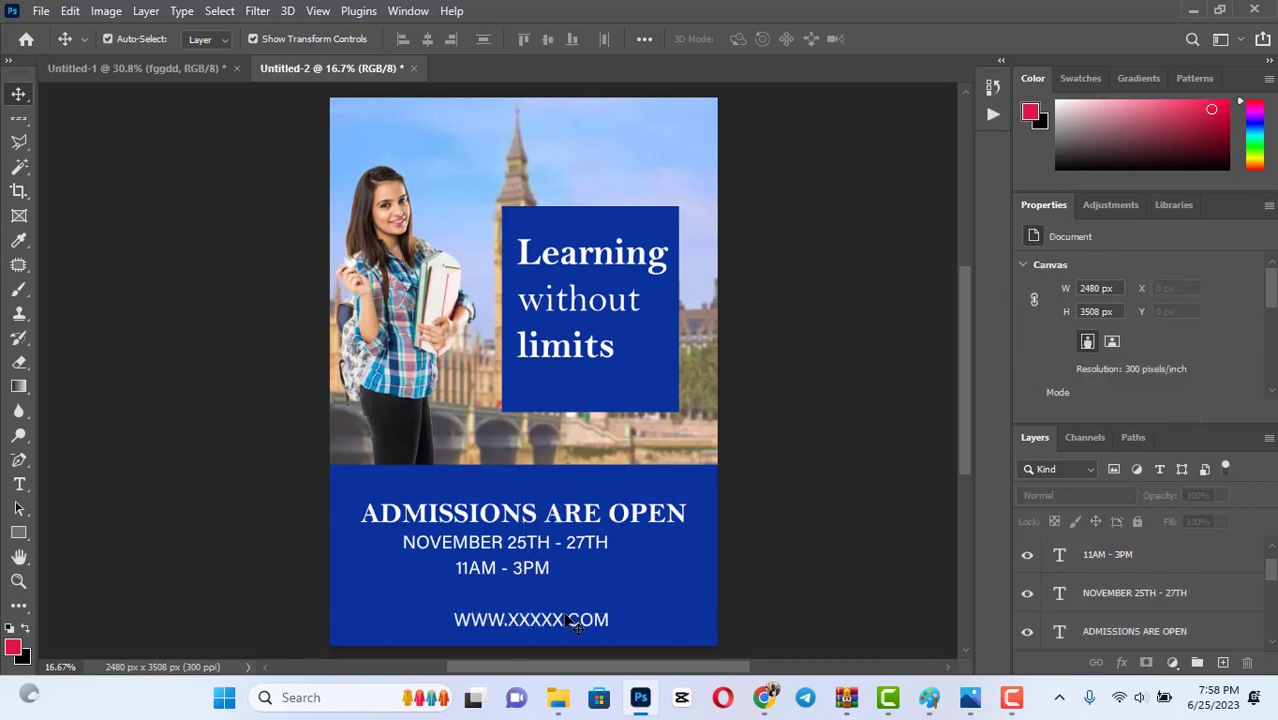
{"action": "mouse_move", "coordinate": [569, 620]}
{"action": "left_mouse_down"}
{"action": "mouse_move", "coordinate": [553, 632]}
{"action": "mouse_move", "coordinate": [539, 621]}
{"action": "mouse_move", "coordinate": [571, 626]}
{"action": "left_mouse_up"}
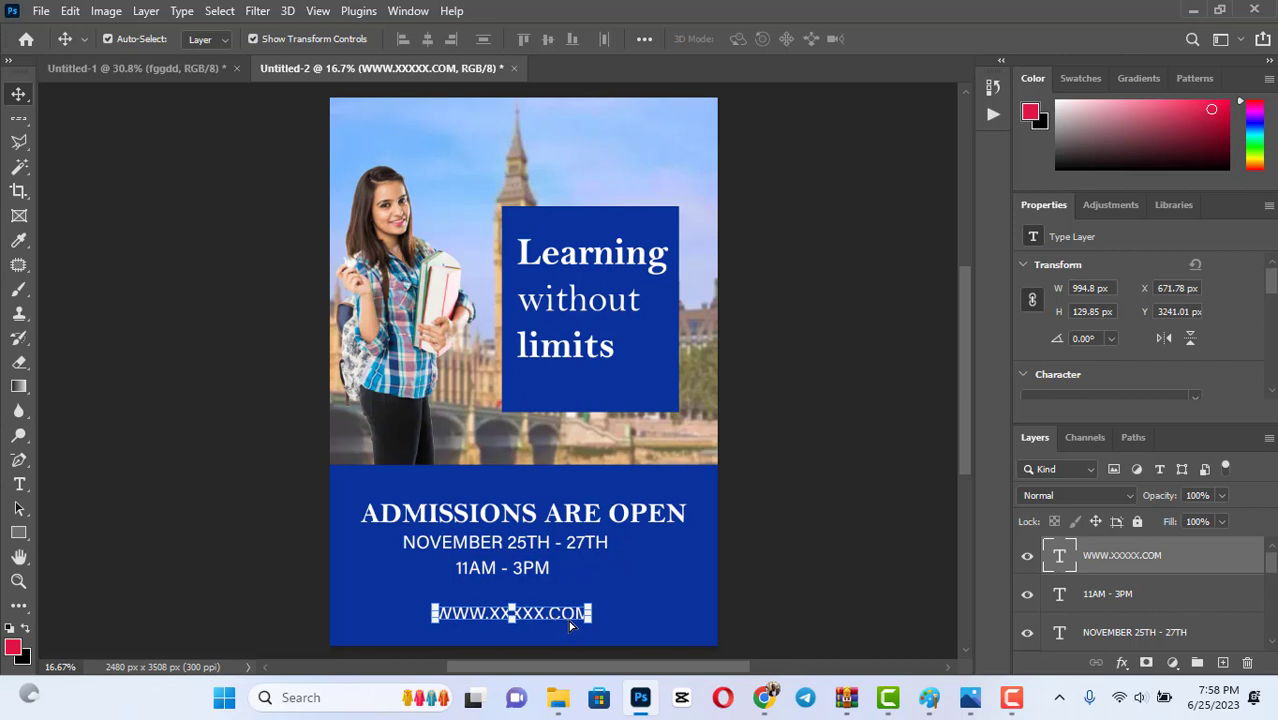
Duplicate "ADMISSIONS ARE OPEN", move the copy into the sky above the headline panel, and replace its text with "DESTINED COLLEGE" on two lines.
{"action": "left_click", "coordinate": [631, 514]}
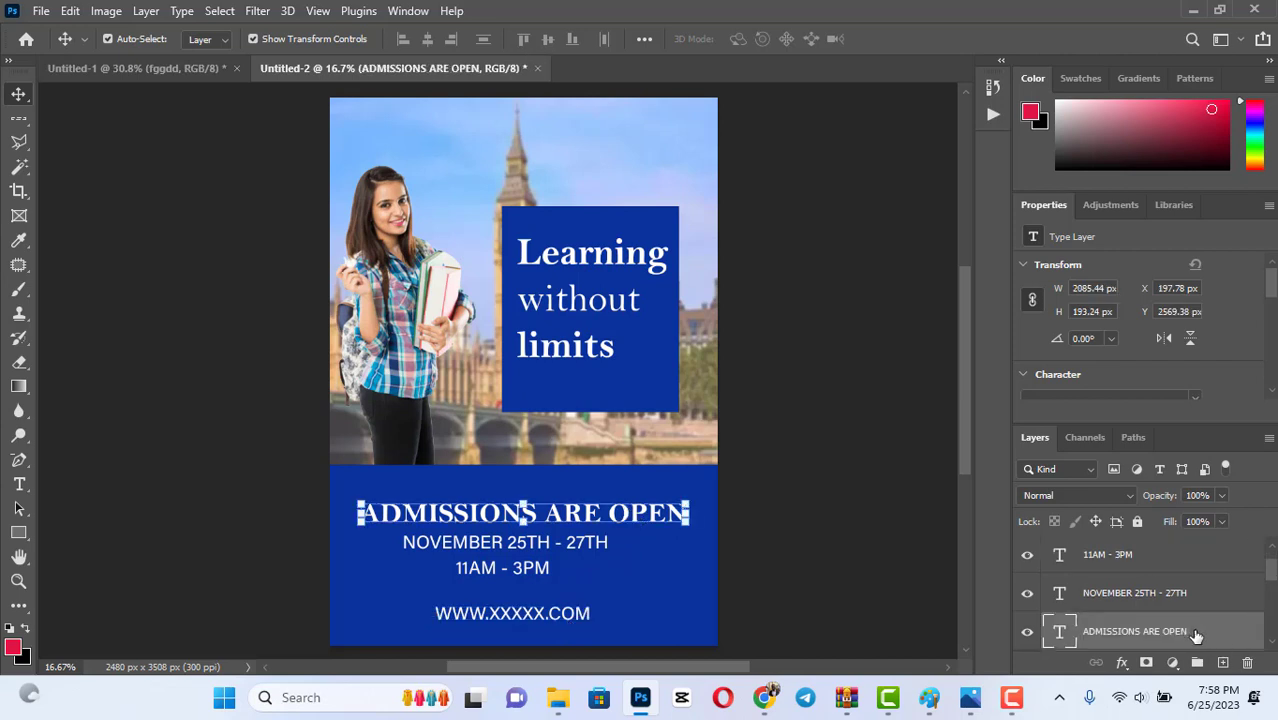
{"action": "left_click_drag", "start_coordinate": [1194, 636], "coordinate": [1222, 663]}
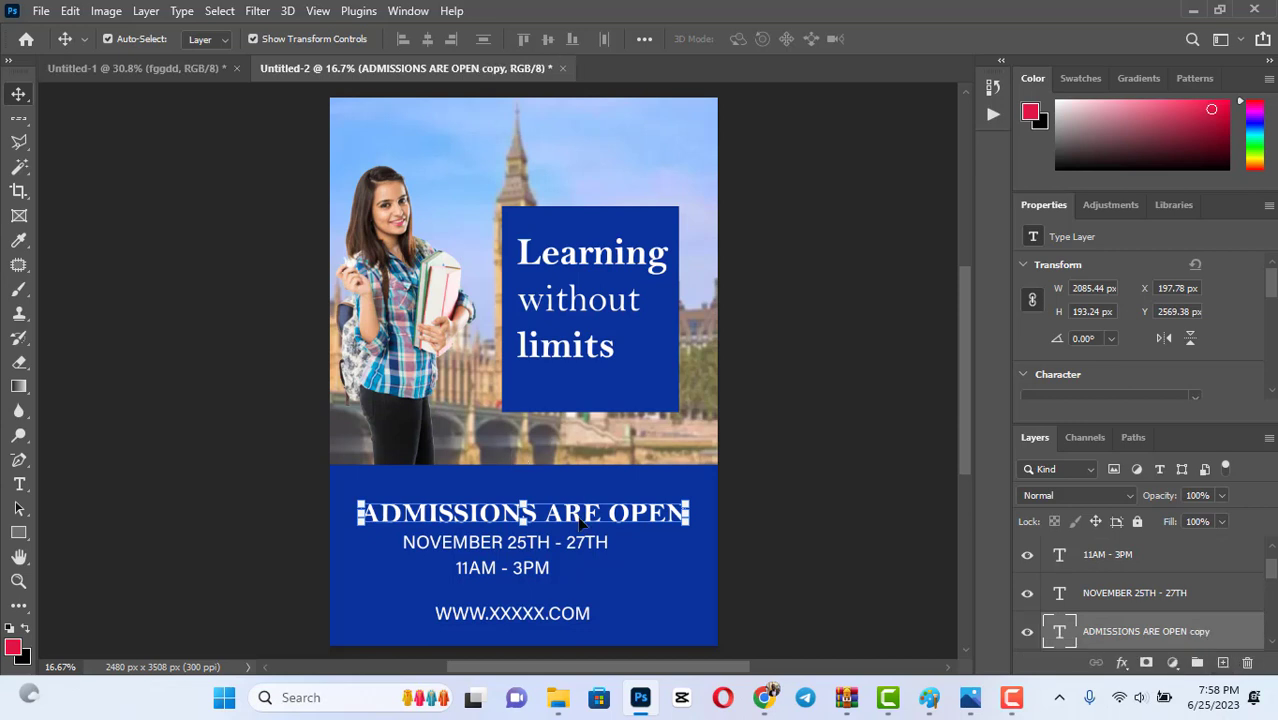
{"action": "left_click_drag", "start_coordinate": [580, 520], "coordinate": [597, 156]}
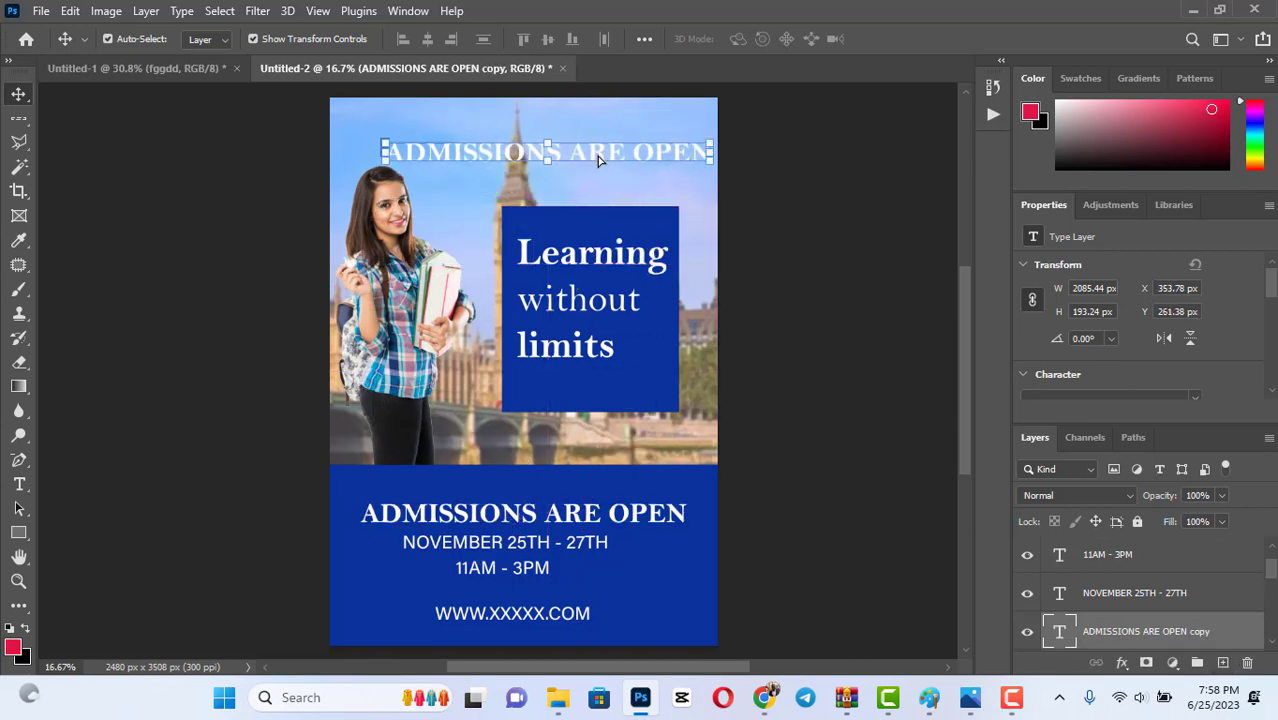
{"action": "double_click", "coordinate": [597, 156]}
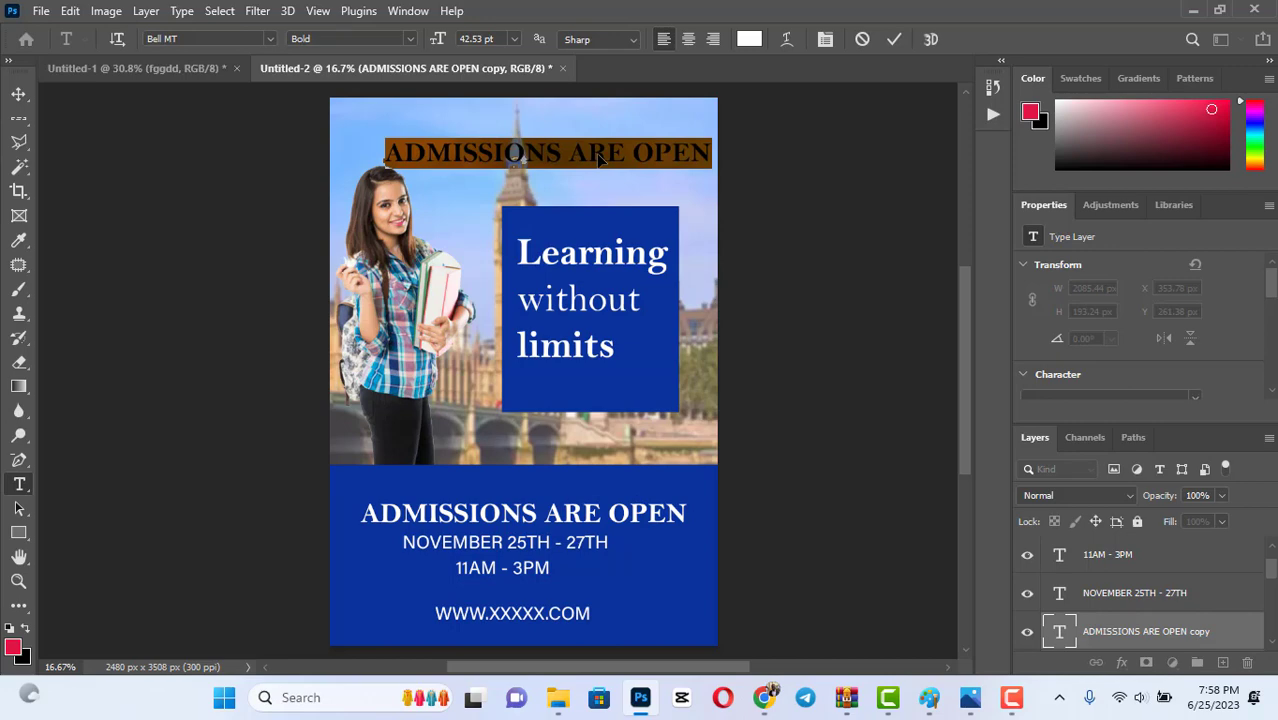
{"action": "type", "text": "DES"}
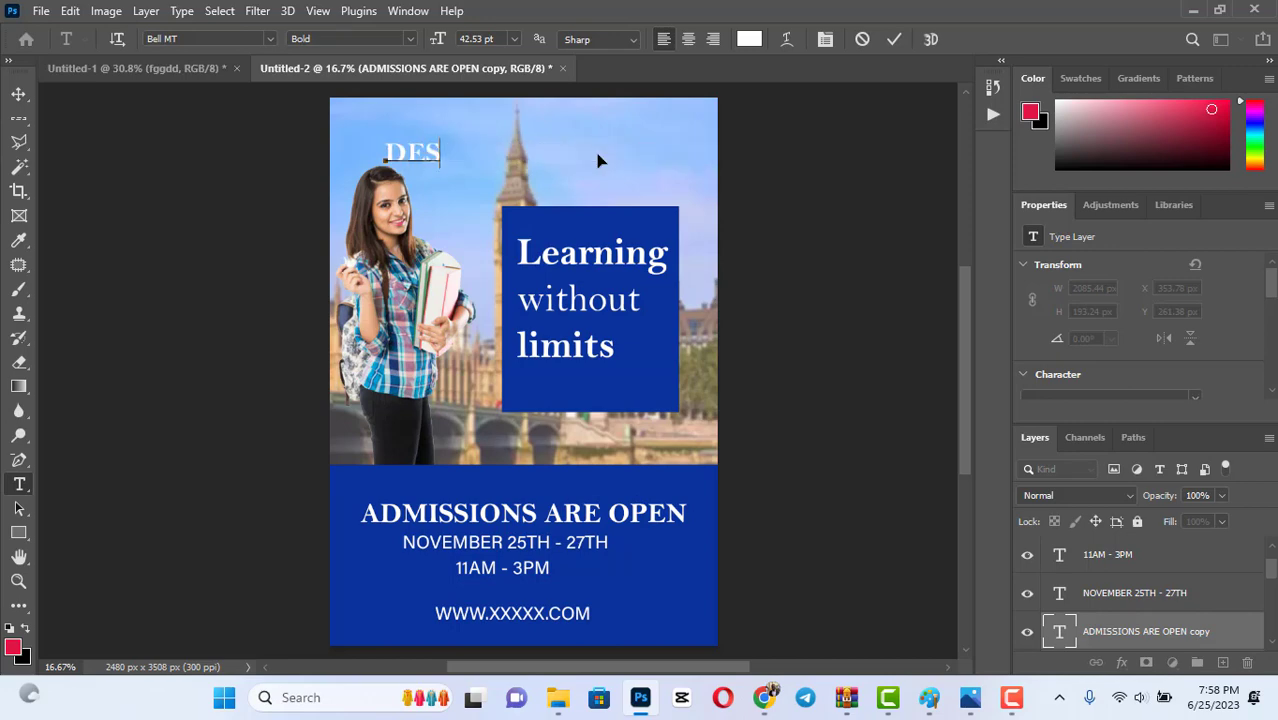
{"action": "type", "text": "TI"}
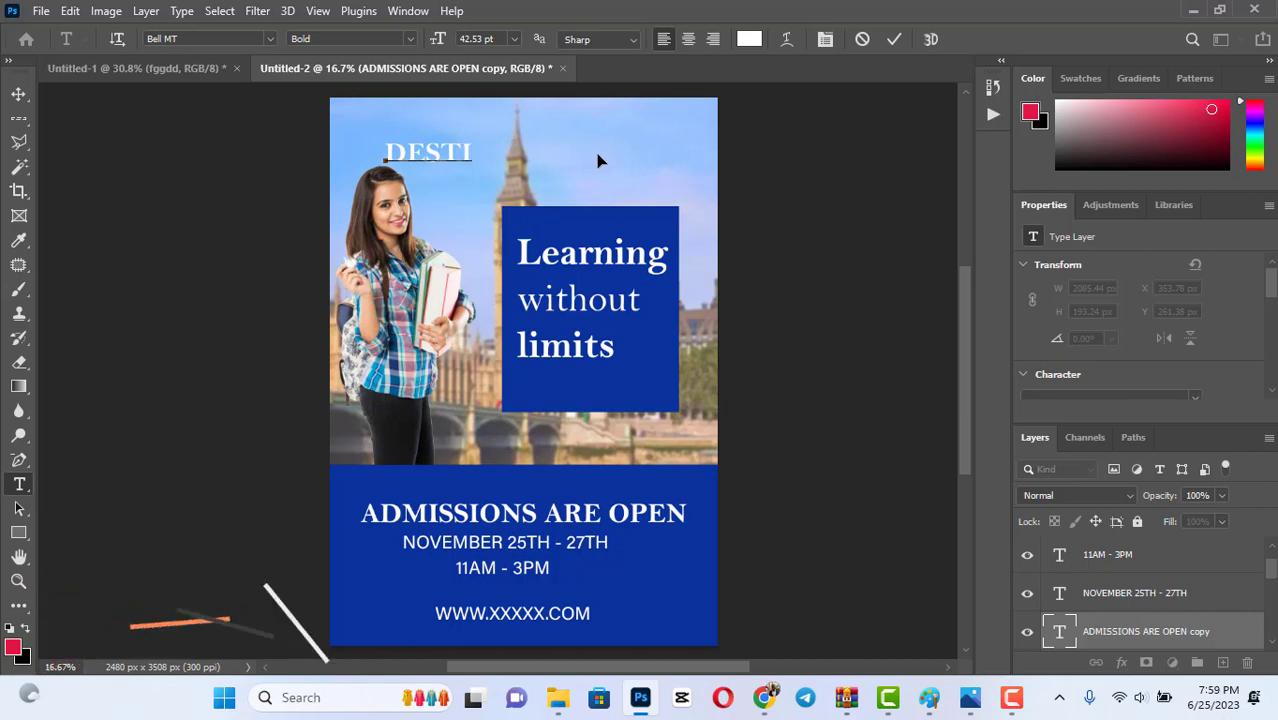
{"action": "type", "text": "NE"}
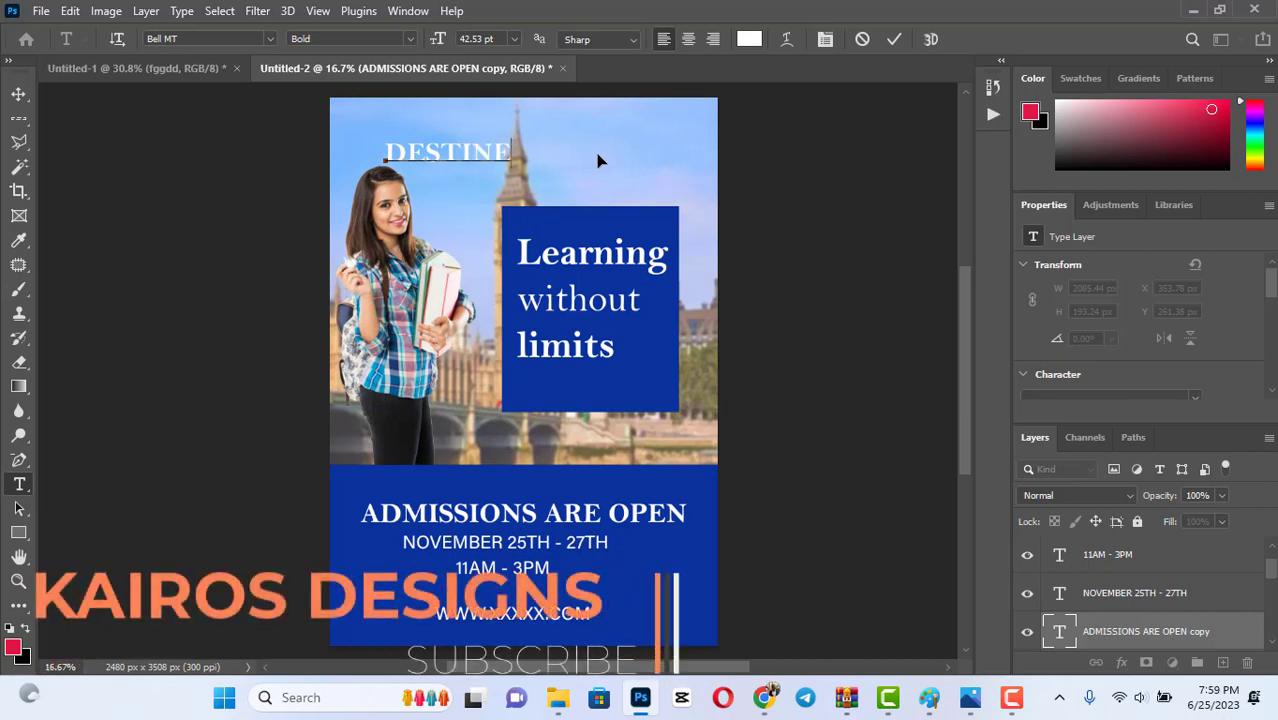
{"action": "type", "text": "D COLLEGE"}
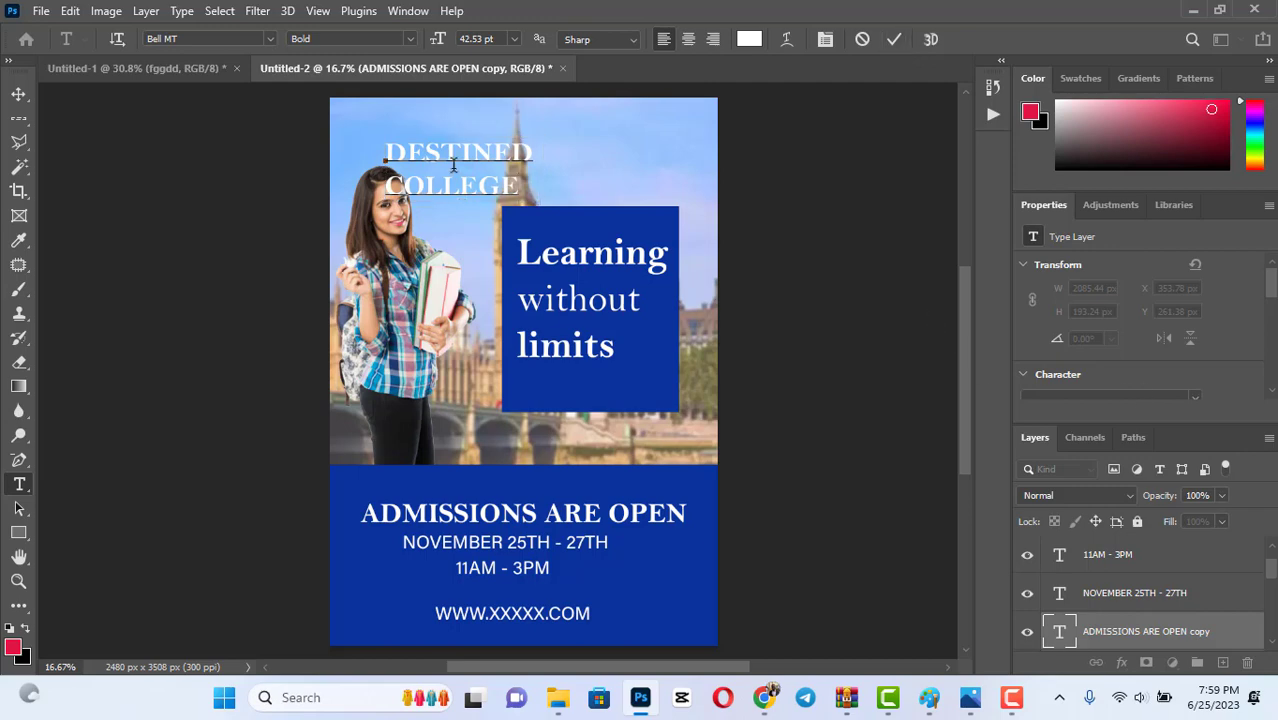
Set the leading of the whole "DESTINED COLLEGE" text to 43 pt.
{"action": "key", "text": "ctrl+a"}
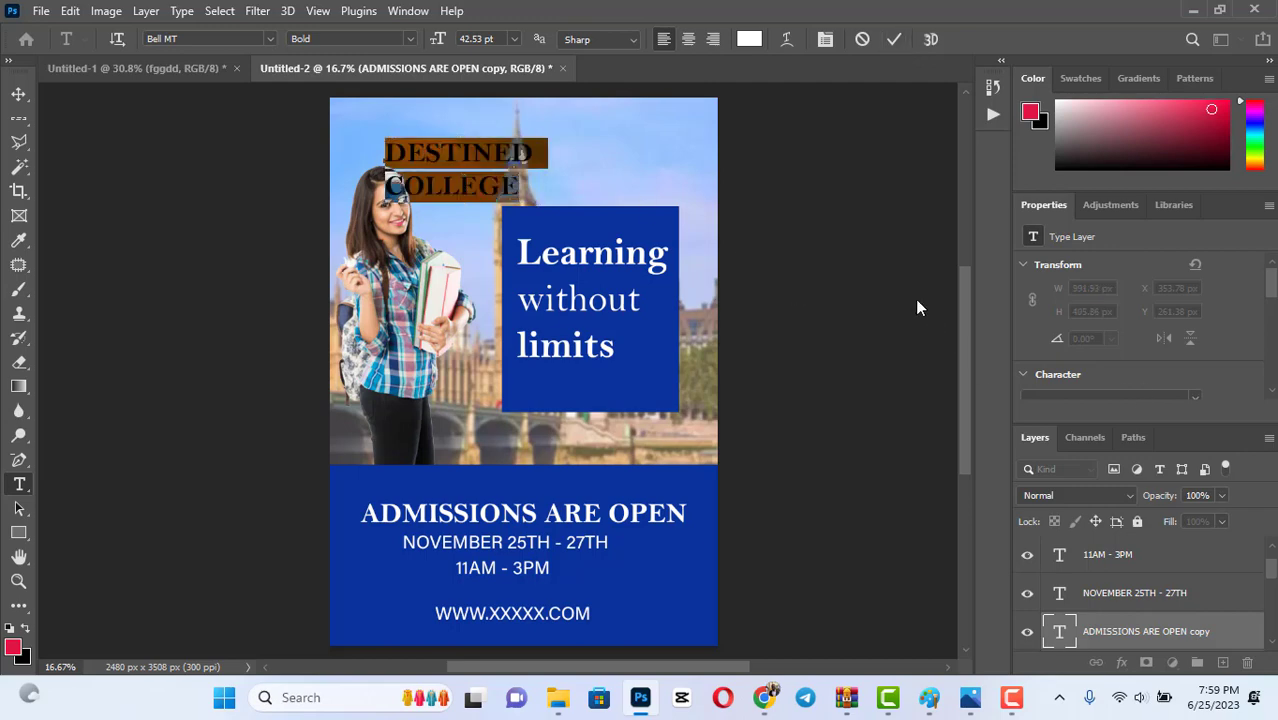
{"action": "left_click_drag", "start_coordinate": [1271, 283], "coordinate": [1273, 316]}
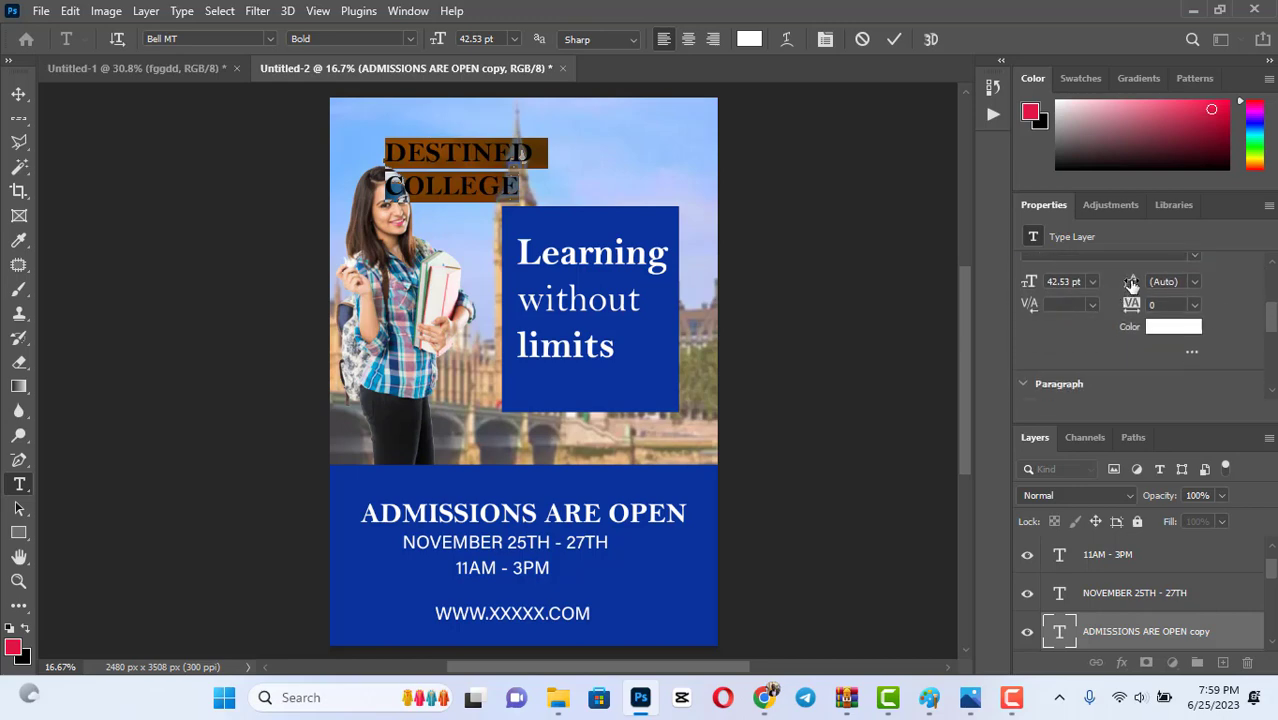
{"action": "left_click_drag", "start_coordinate": [1131, 284], "coordinate": [1126, 283]}
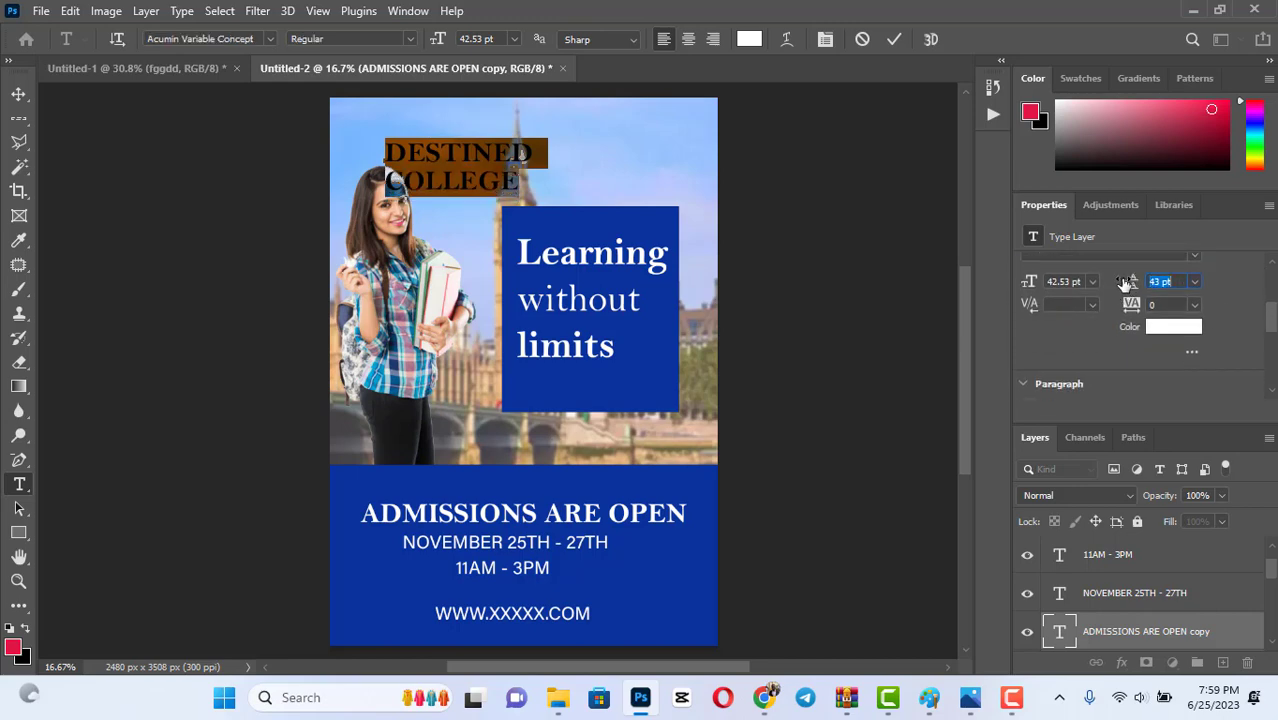
{"action": "left_click", "coordinate": [894, 40]}
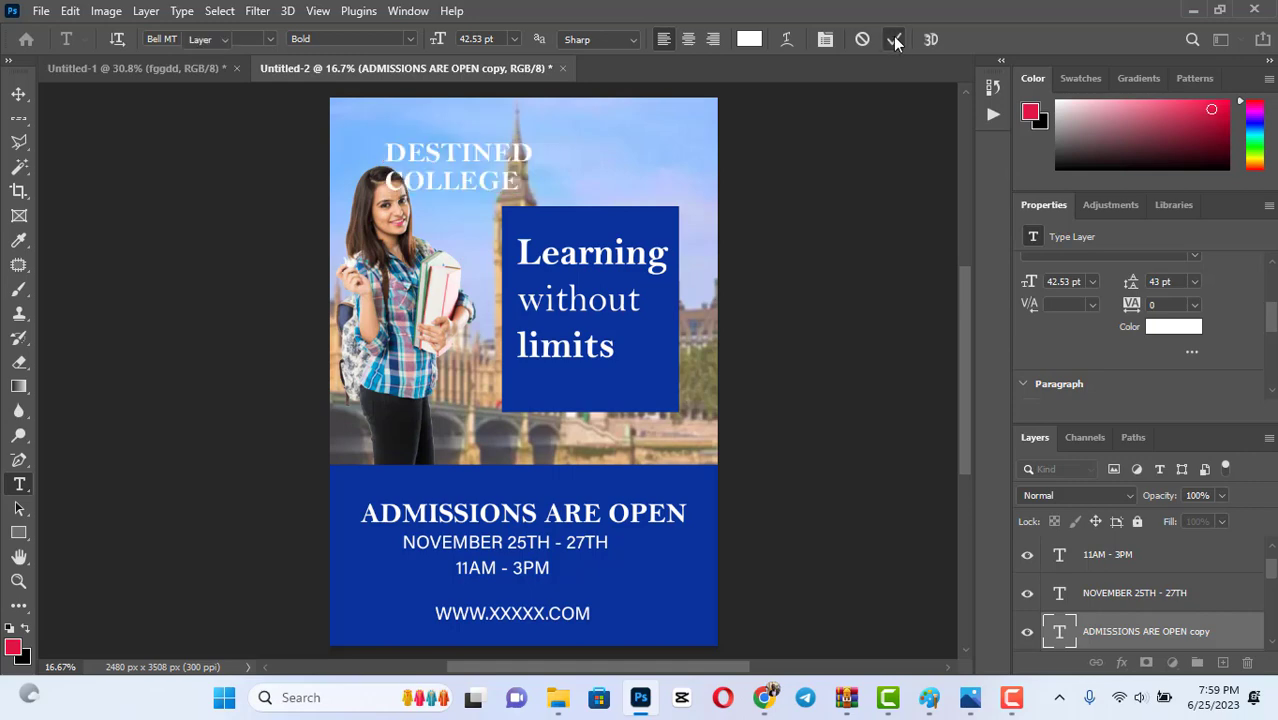
Move the "DESTINED COLLEGE" text to the flyer's upper-right corner and scale it down to about 22.04 pt.
{"action": "key", "text": "v"}
{"action": "left_click_drag", "start_coordinate": [493, 156], "coordinate": [648, 139]}
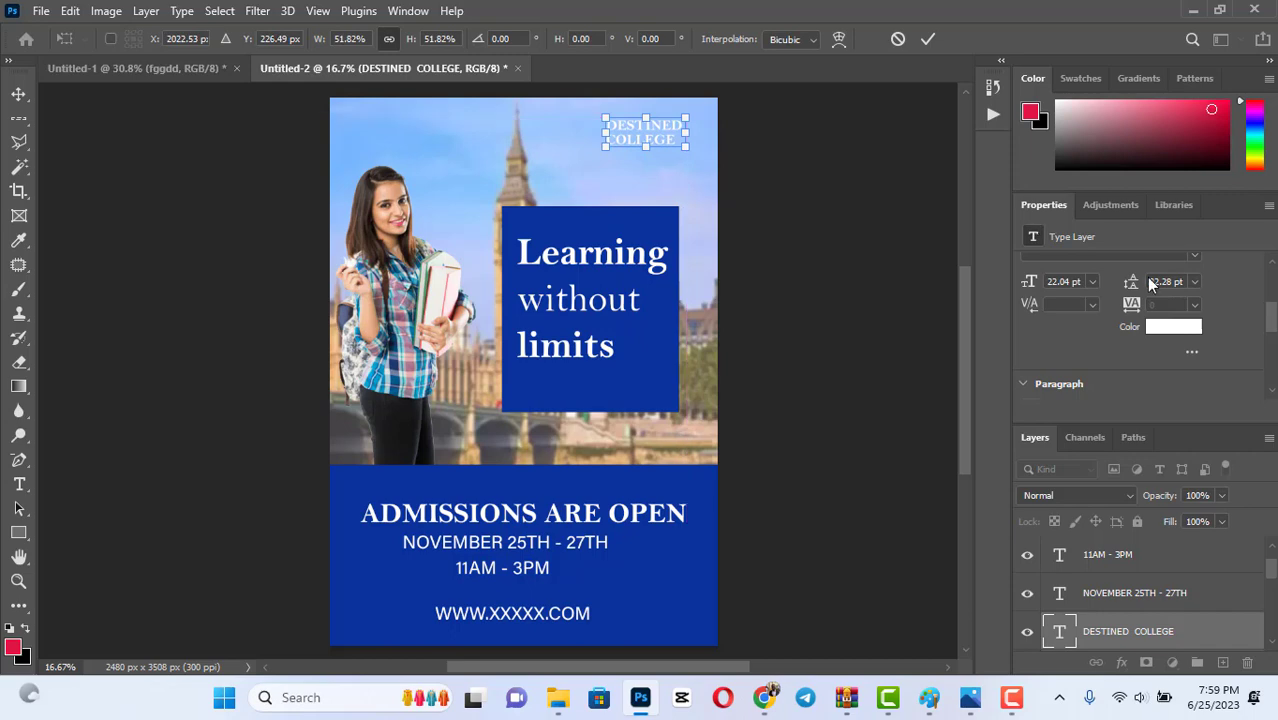
{"action": "key", "text": "Return"}
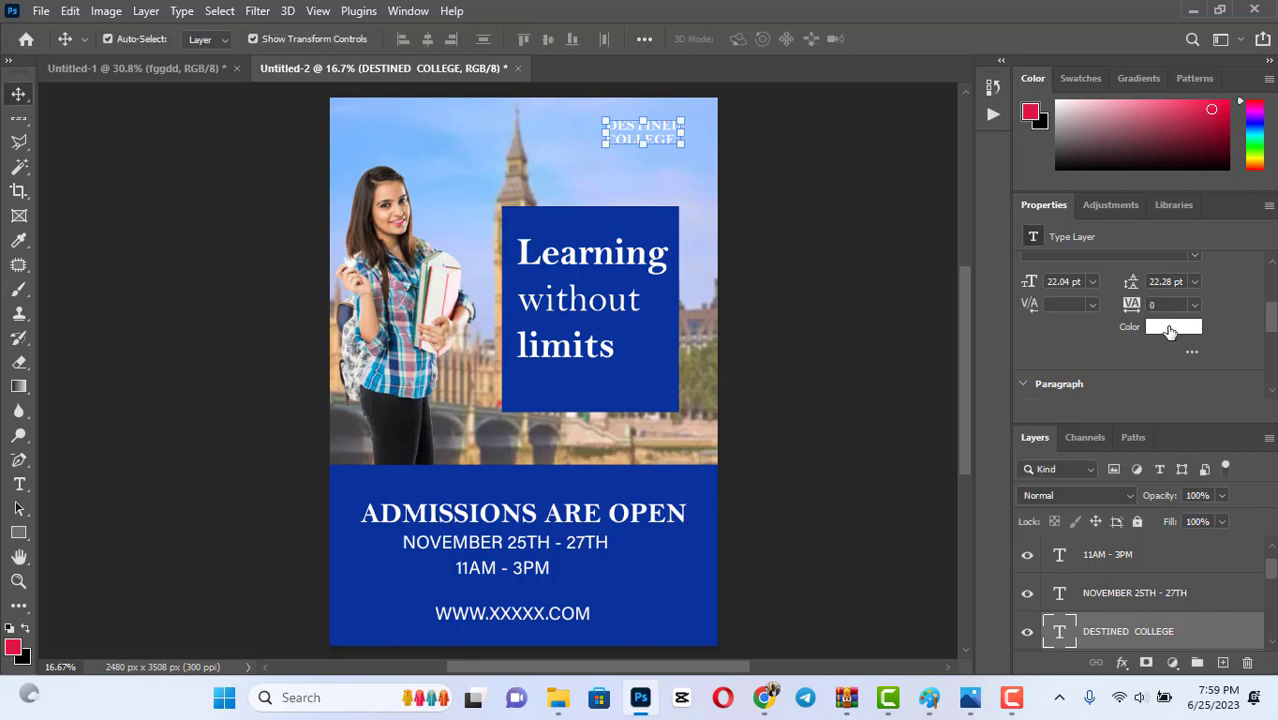
Recolour the "DESTINED COLLEGE" text with the blue sampled from the flyer's lower panel, #08339d.
{"action": "left_click", "coordinate": [1175, 328]}
{"action": "left_click", "coordinate": [628, 493]}
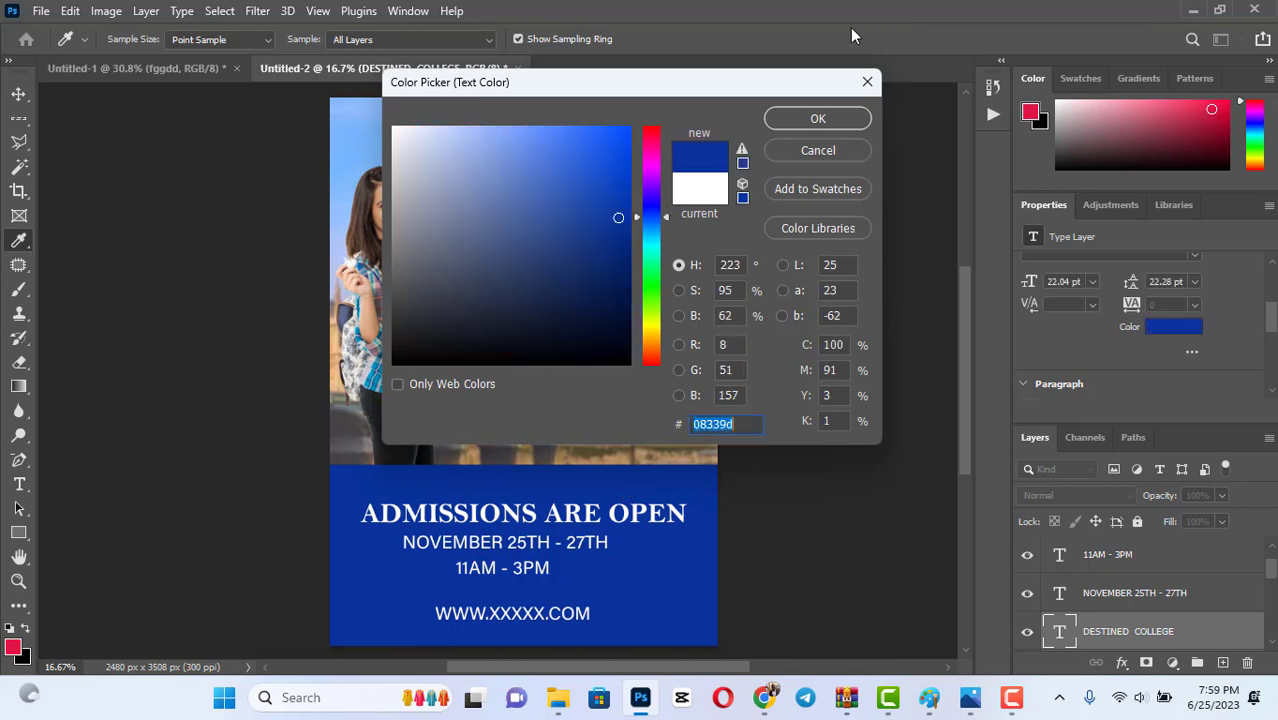
{"action": "left_click", "coordinate": [817, 120]}
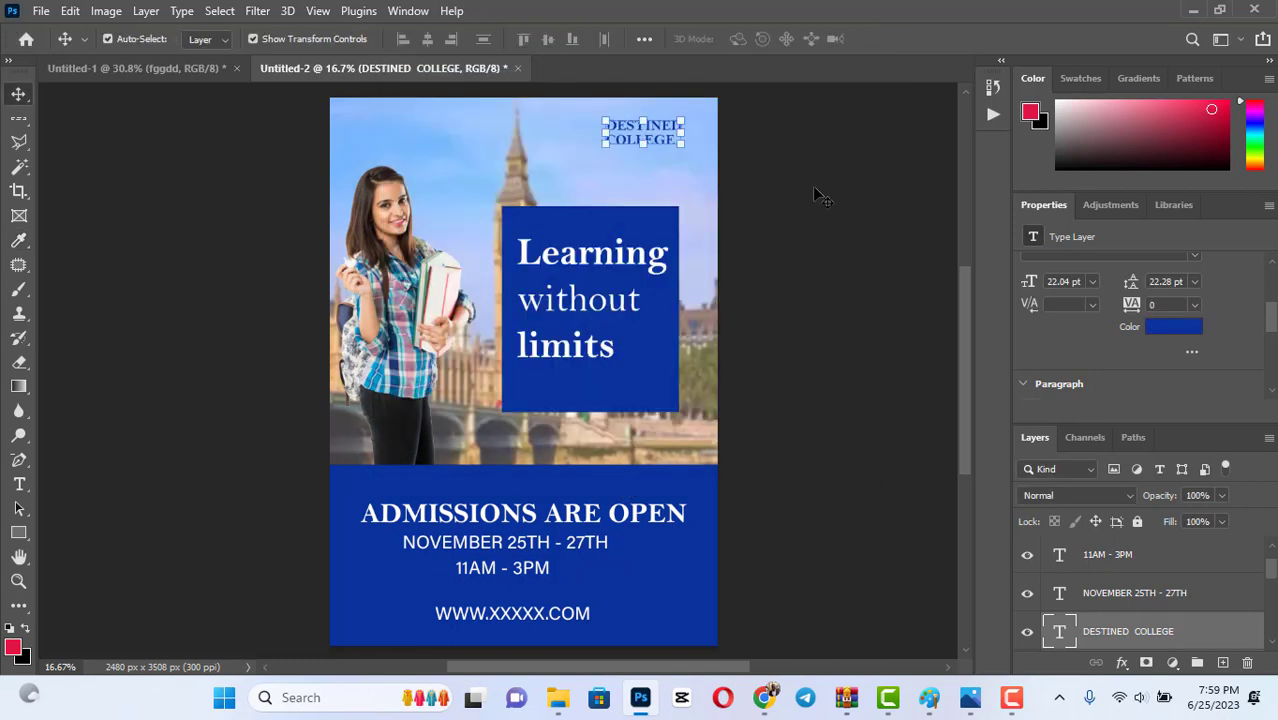
{"action": "left_click", "coordinate": [817, 195]}
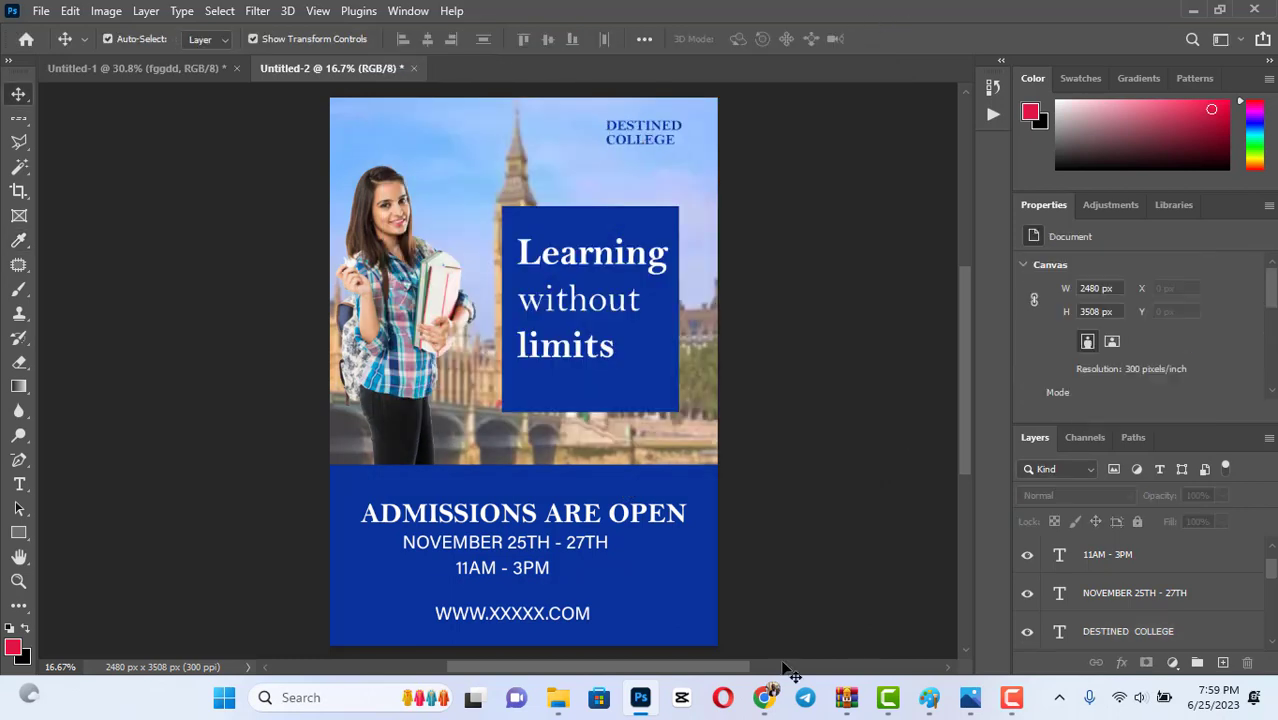
Switch to Chrome and run a Google image search for "GRADUATION HAT".
{"action": "left_click", "coordinate": [766, 698]}
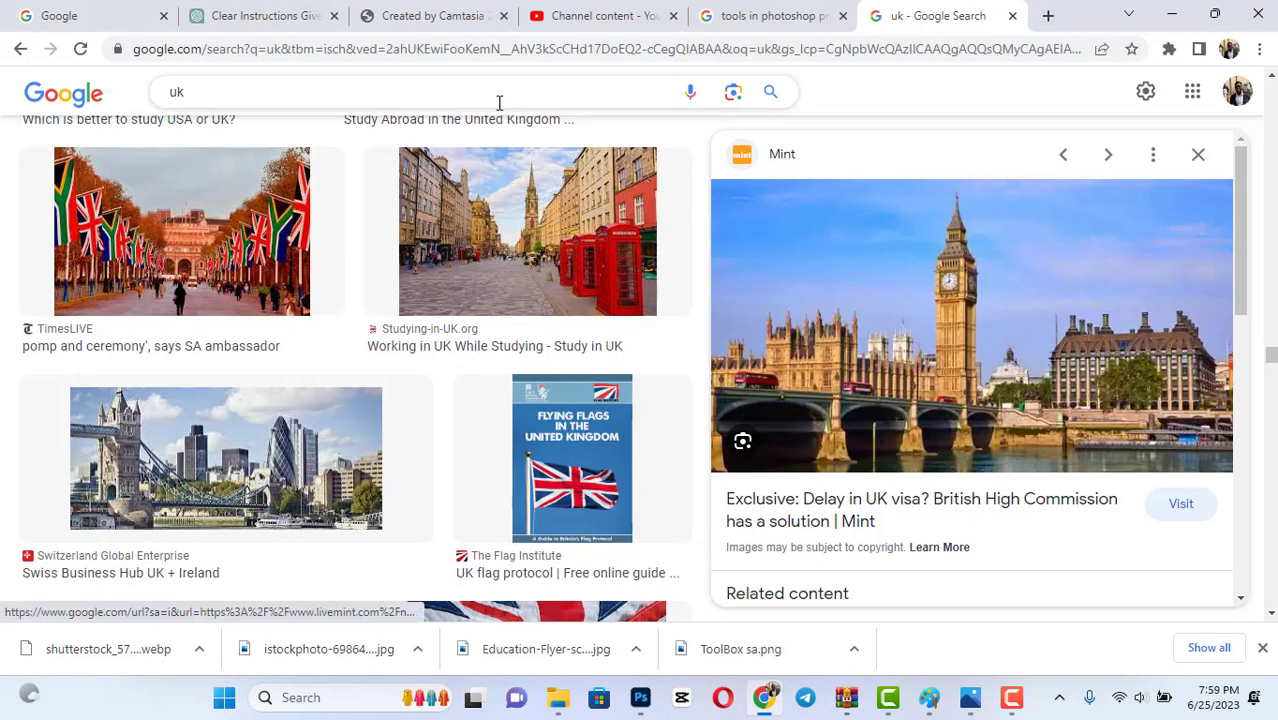
{"action": "left_click", "coordinate": [499, 103]}
{"action": "type", "text": "GRA"}
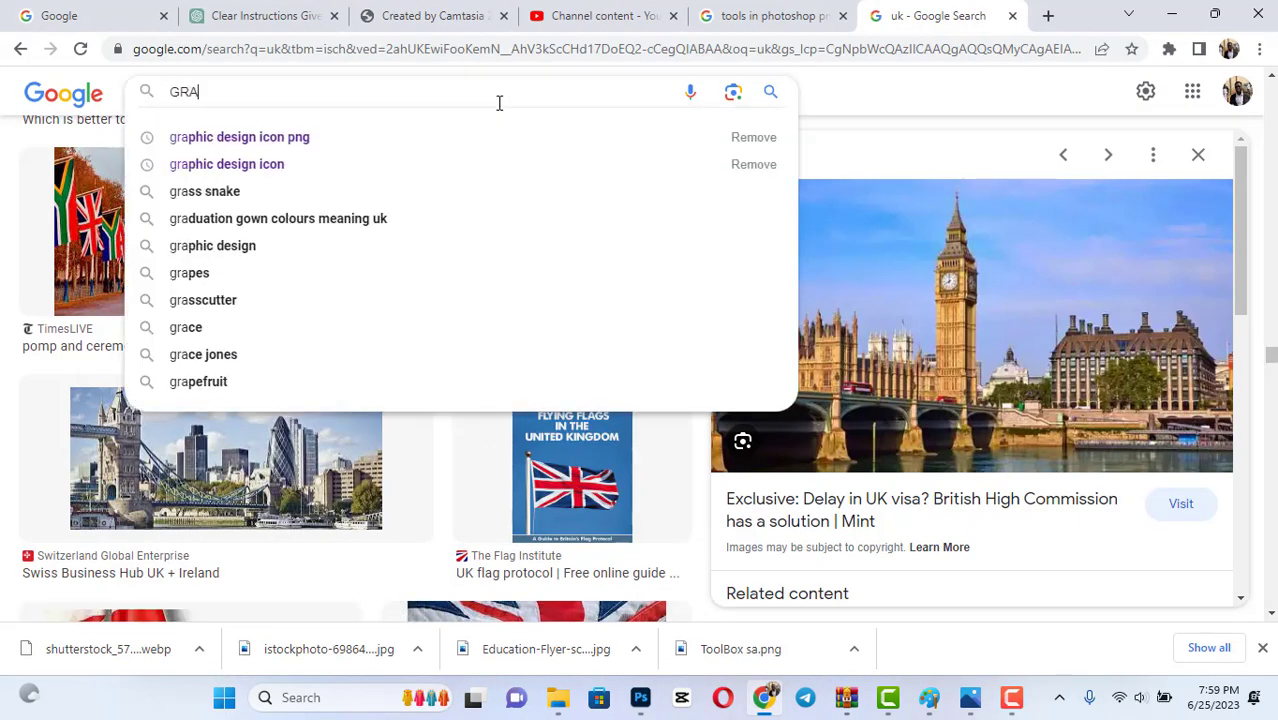
{"action": "type", "text": "DUATIO"}
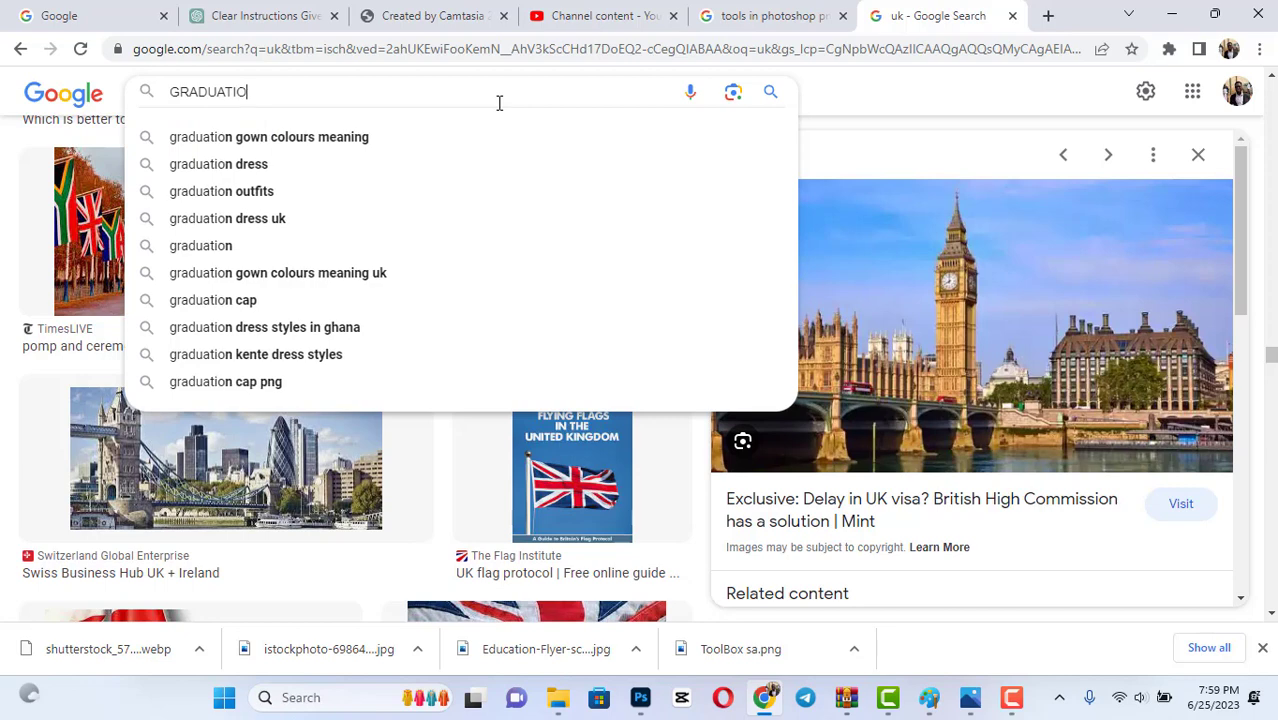
{"action": "type", "text": "N HAT"}
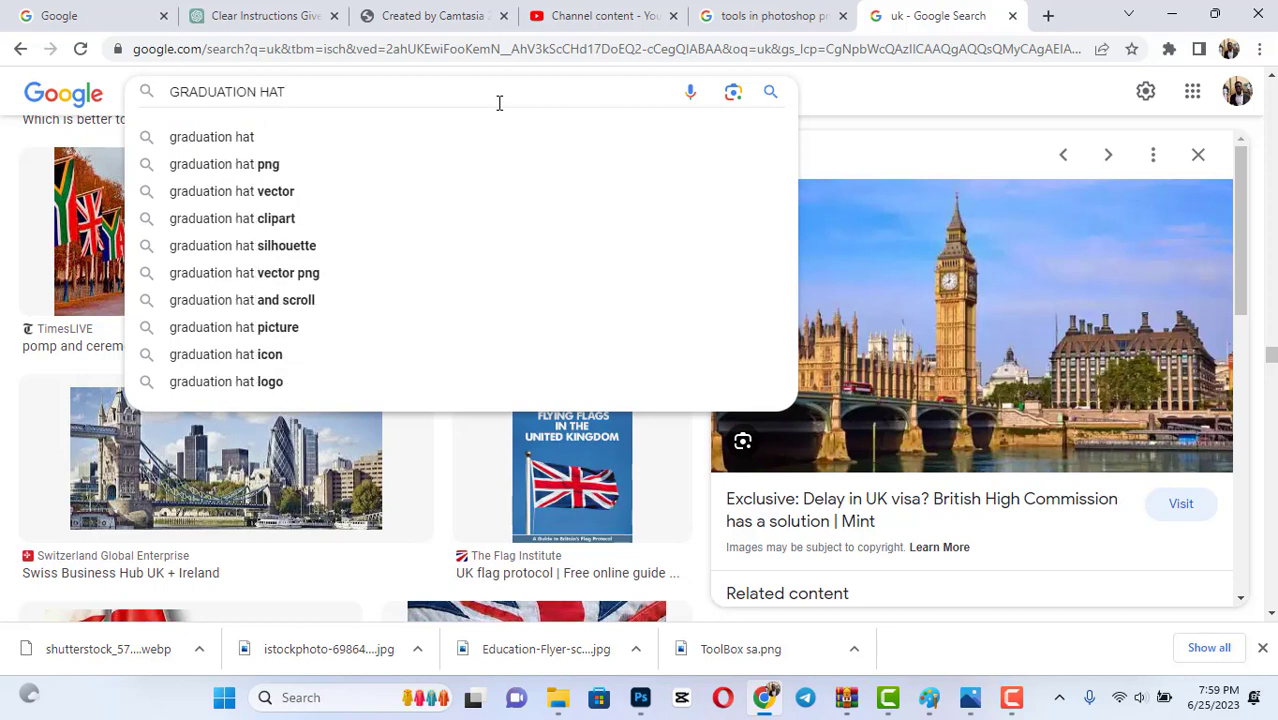
{"action": "key", "text": "Return"}
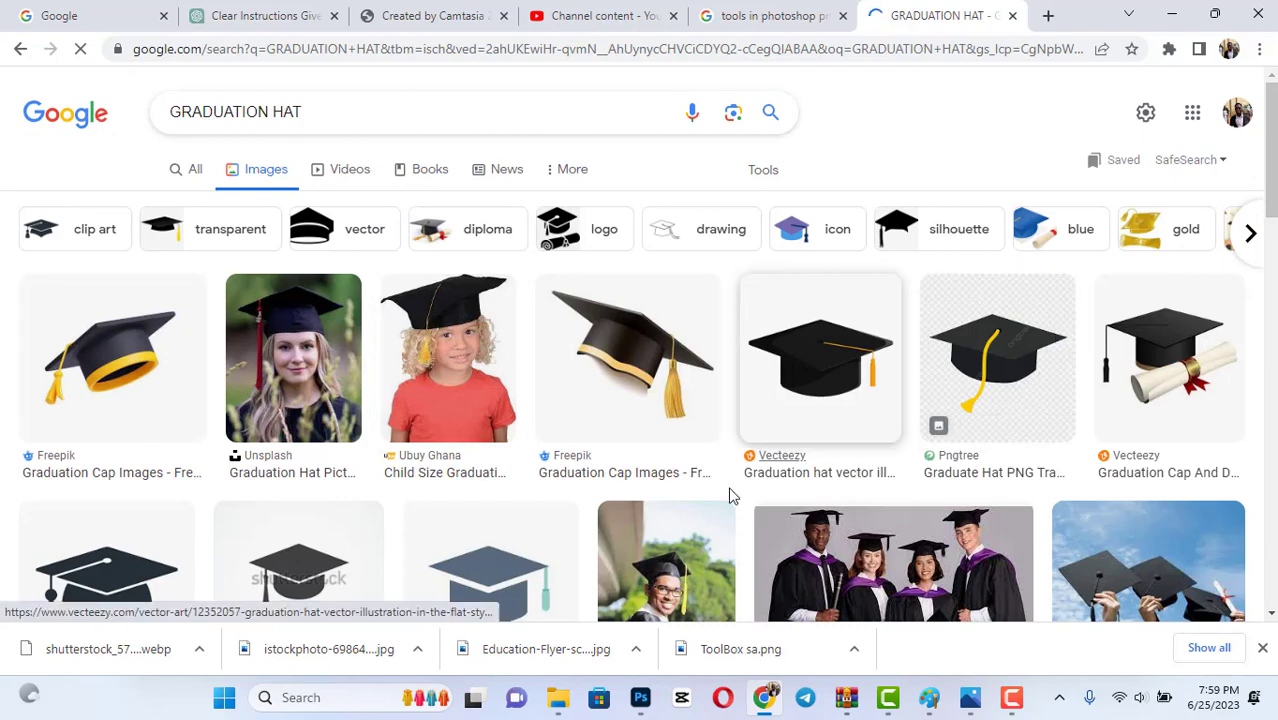
Examine the graduation hat image results for a suitable cap, including a preview of the Pngtree graduation cap.
{"action": "scroll", "coordinate": [703, 494], "scroll_direction": "down", "scroll_amount": 2}
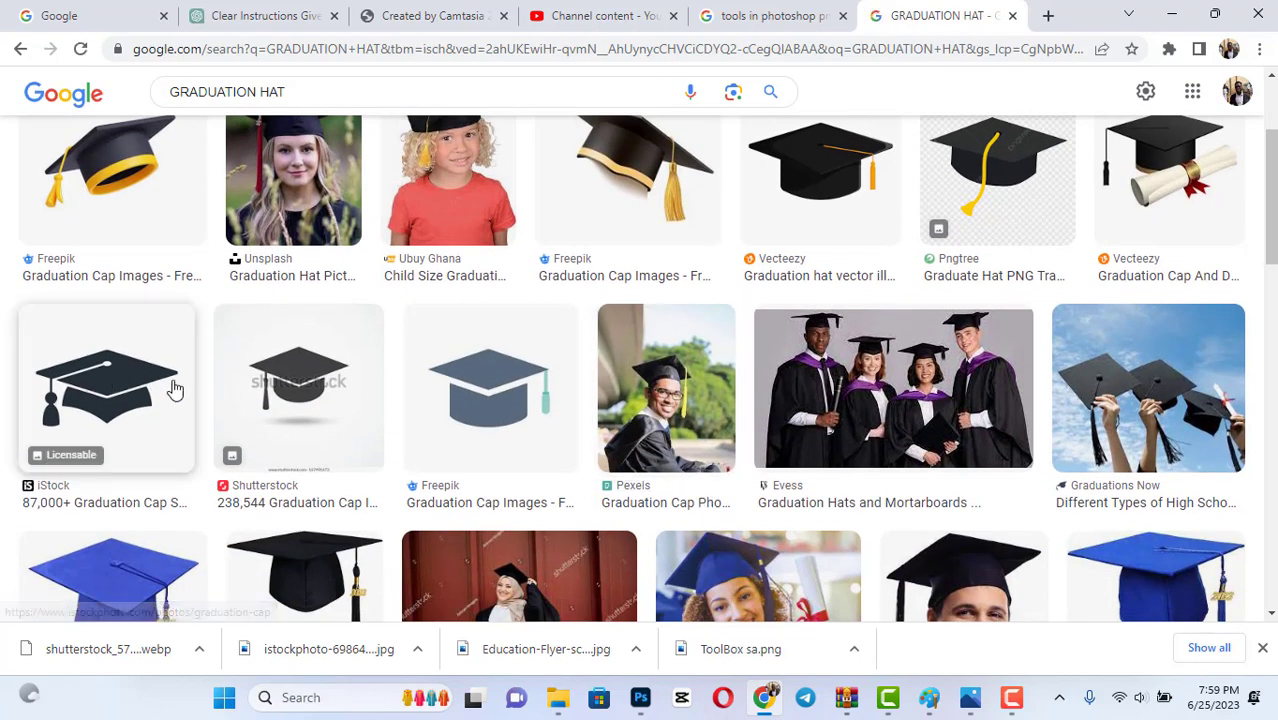
{"action": "scroll", "coordinate": [248, 434], "scroll_direction": "down", "scroll_amount": 5}
{"action": "scroll", "coordinate": [248, 441], "scroll_direction": "up", "scroll_amount": 1}
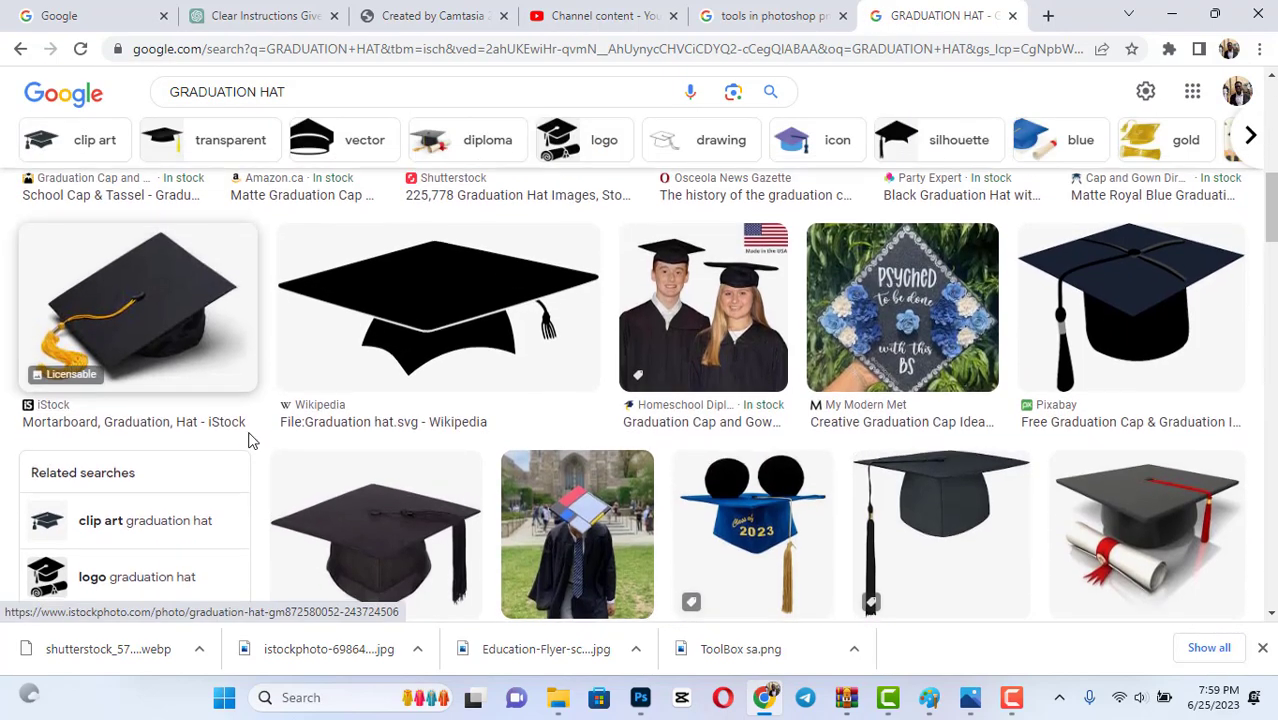
{"action": "scroll", "coordinate": [248, 441], "scroll_direction": "down", "scroll_amount": 1}
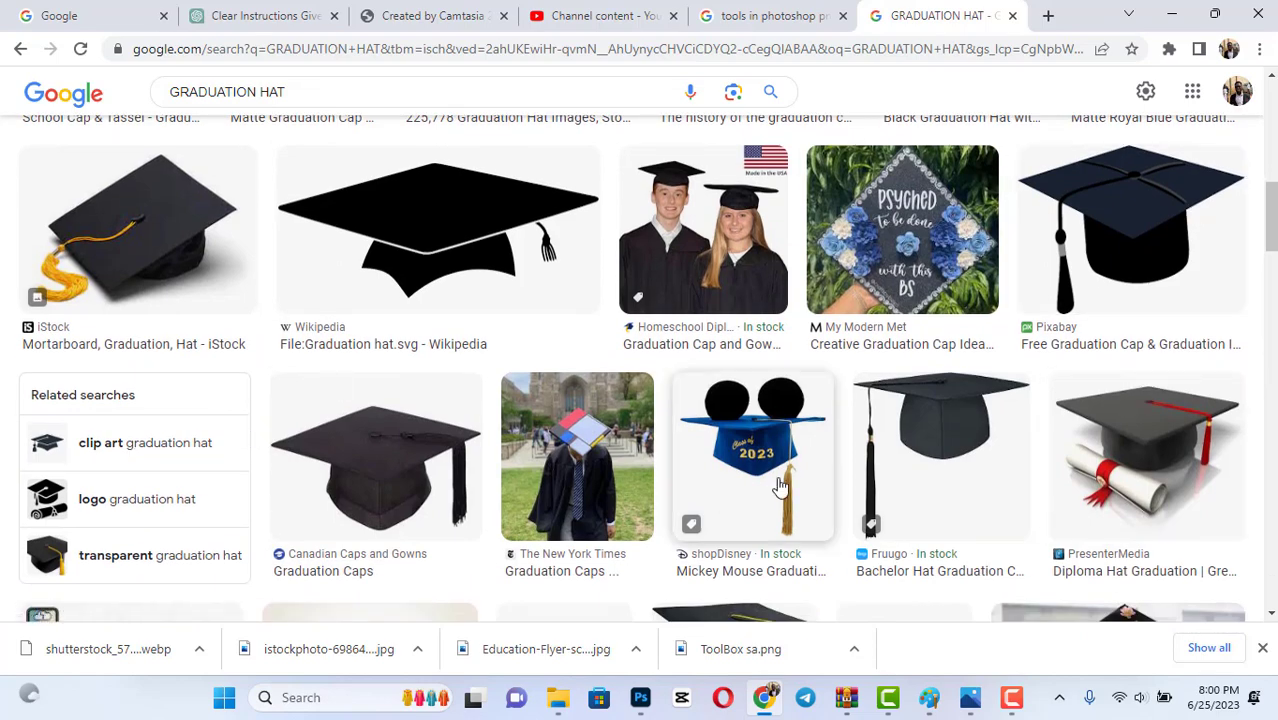
{"action": "scroll", "coordinate": [778, 486], "scroll_direction": "down", "scroll_amount": 3}
{"action": "scroll", "coordinate": [590, 476], "scroll_direction": "down", "scroll_amount": 4}
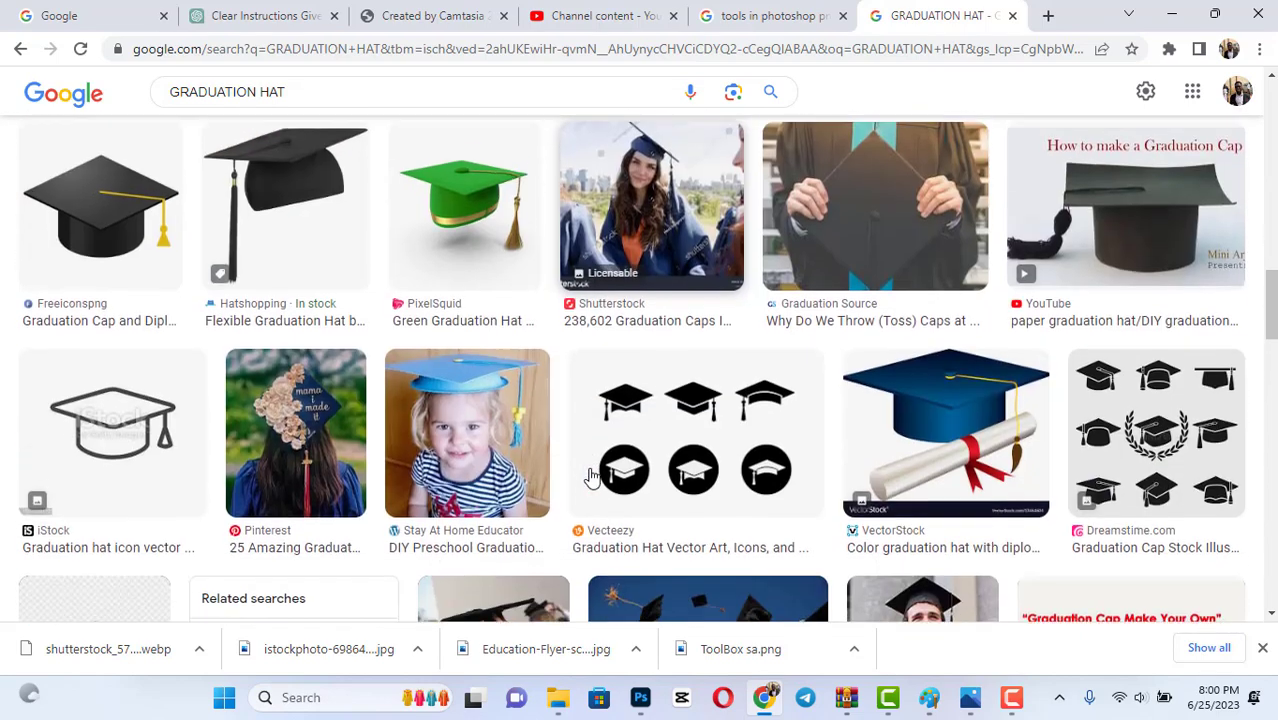
{"action": "scroll", "coordinate": [281, 452], "scroll_direction": "down", "scroll_amount": 2}
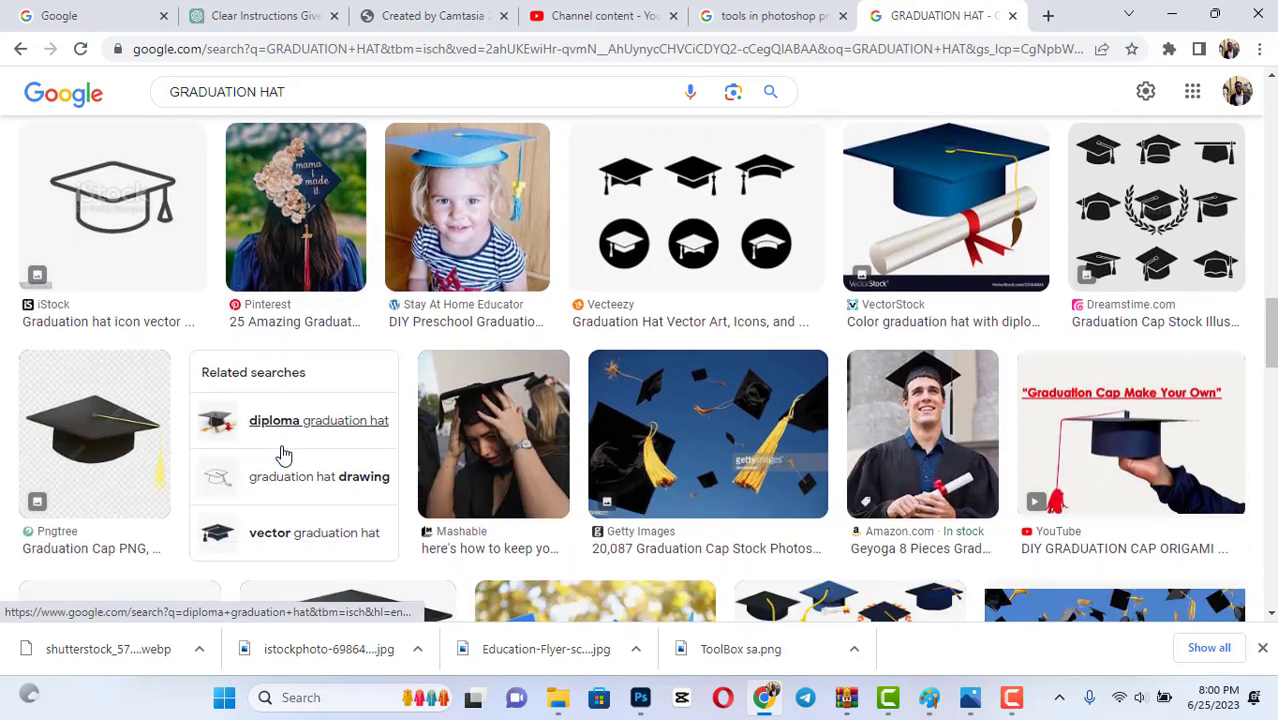
{"action": "left_click", "coordinate": [127, 449]}
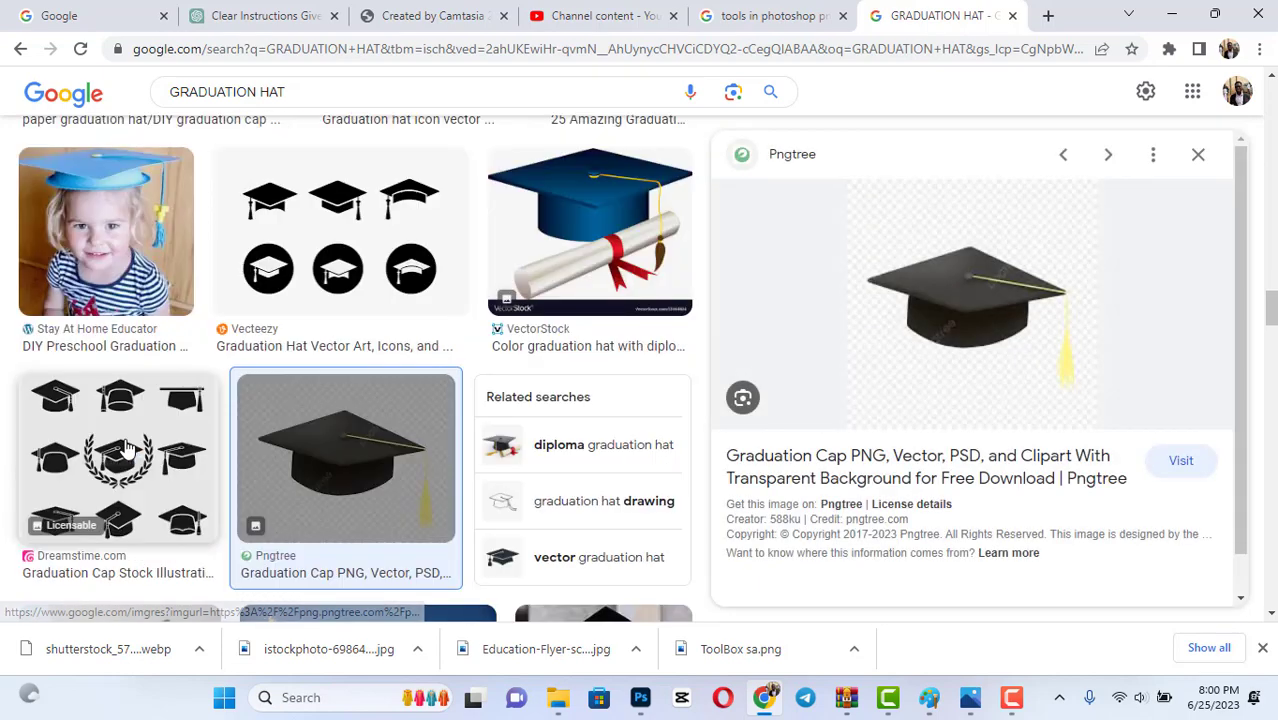
{"action": "scroll", "coordinate": [251, 371], "scroll_direction": "up", "scroll_amount": 8}
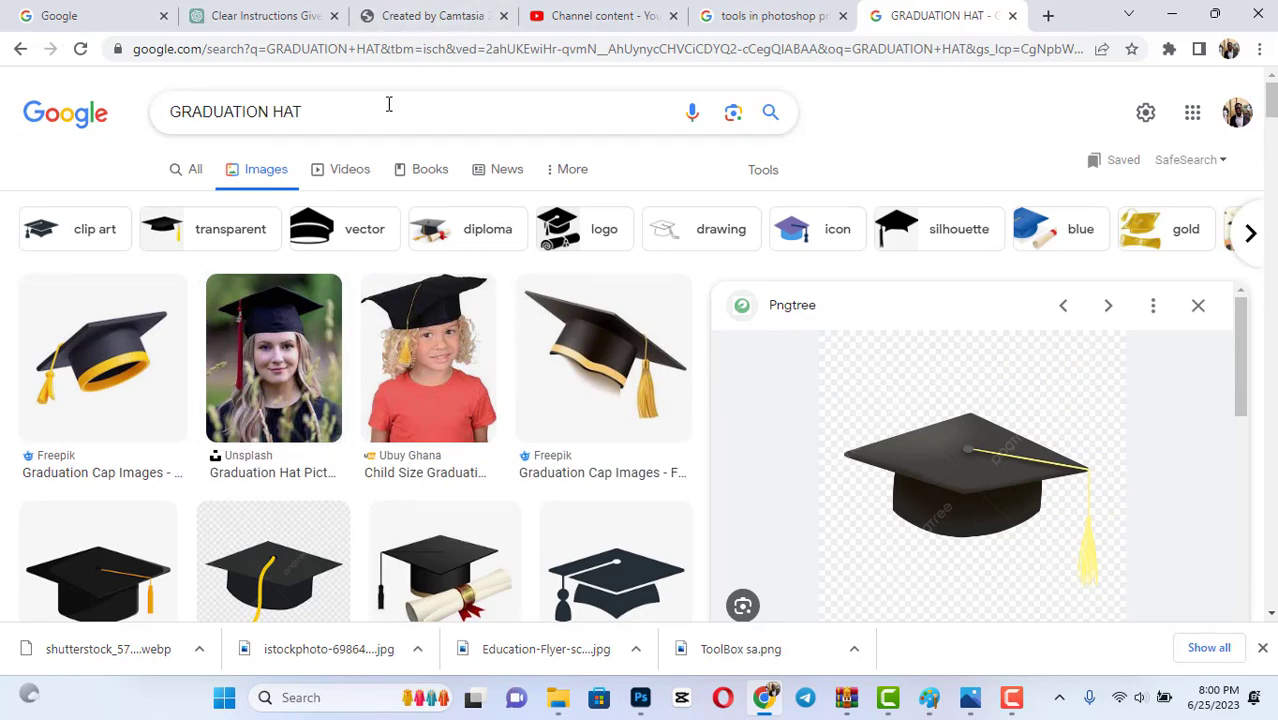
Refine the image search to "GRADUATION HAT png" and filter the results by the Transparent colour option.
{"action": "left_click", "coordinate": [389, 105]}
{"action": "type", "text": "png"}
{"action": "key", "text": "Return"}
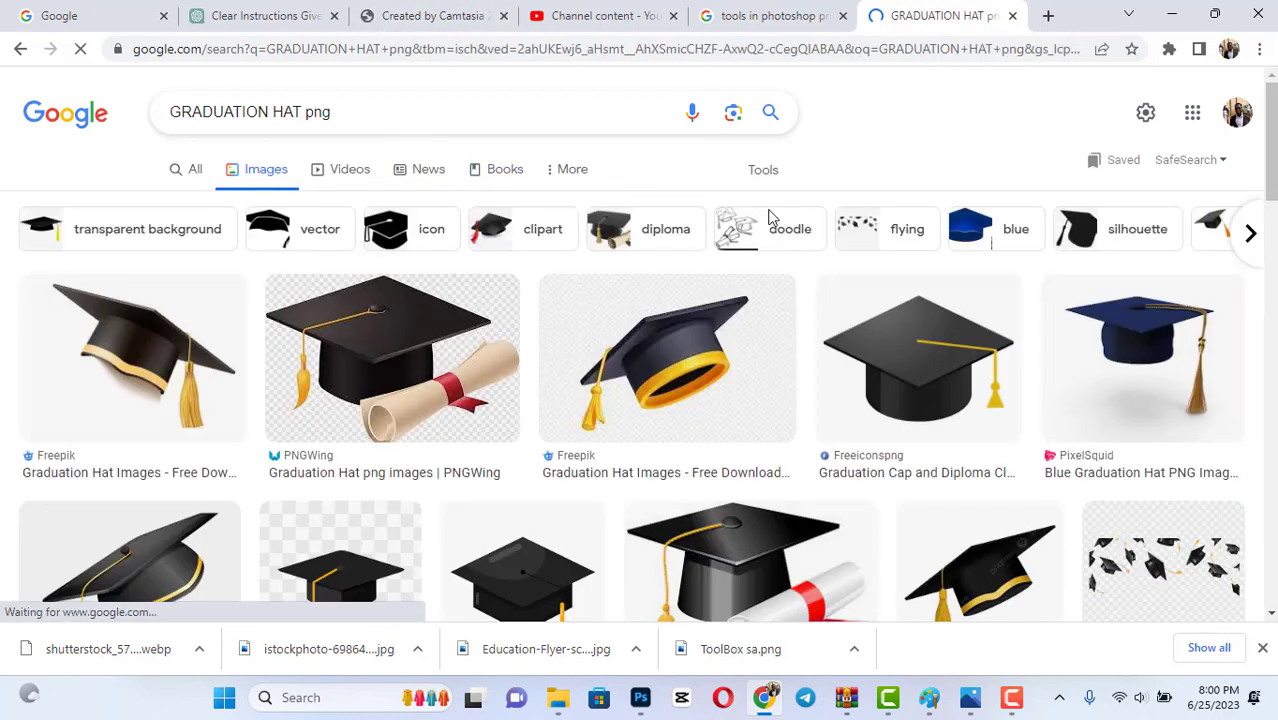
{"action": "left_click", "coordinate": [780, 172]}
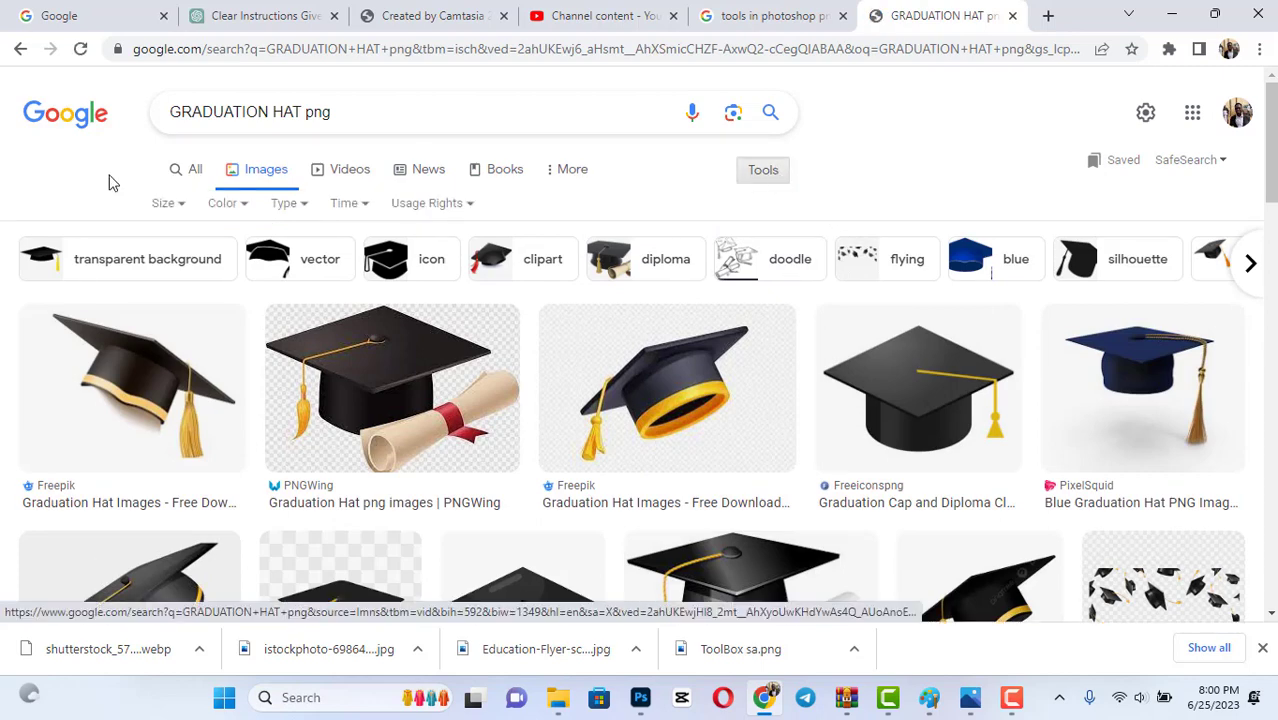
{"action": "left_click", "coordinate": [226, 203]}
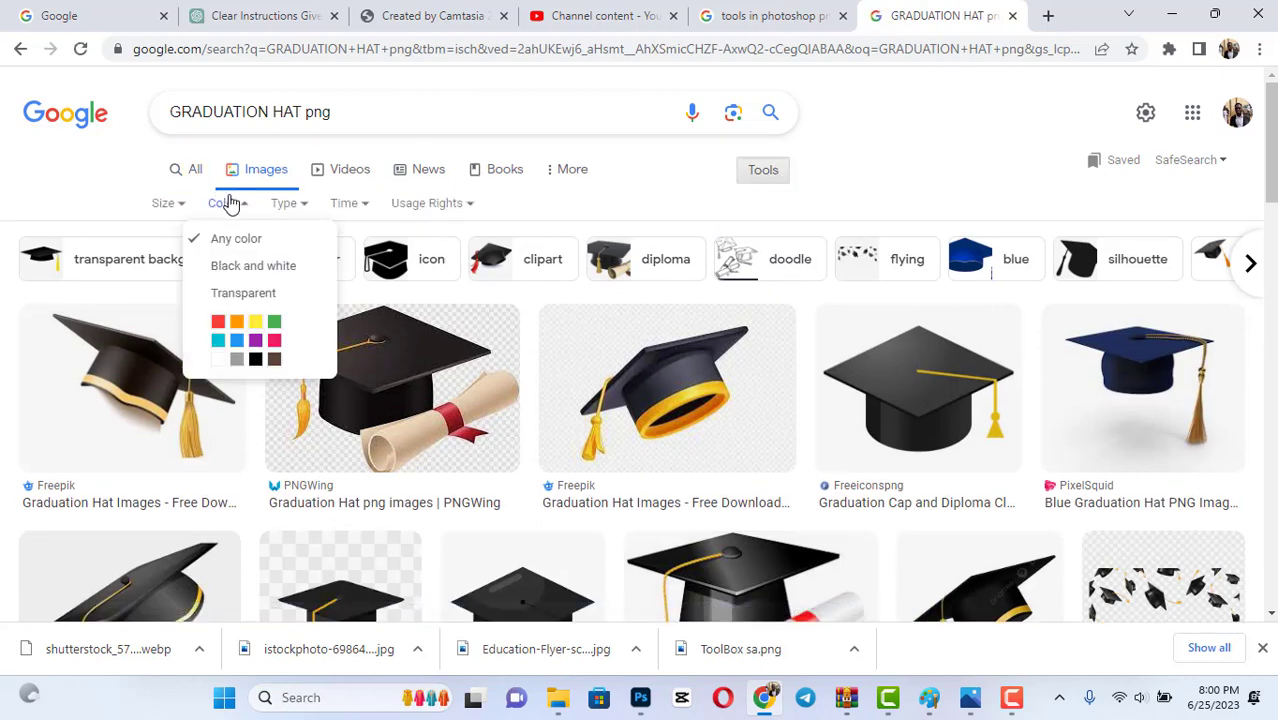
{"action": "left_click", "coordinate": [236, 292]}
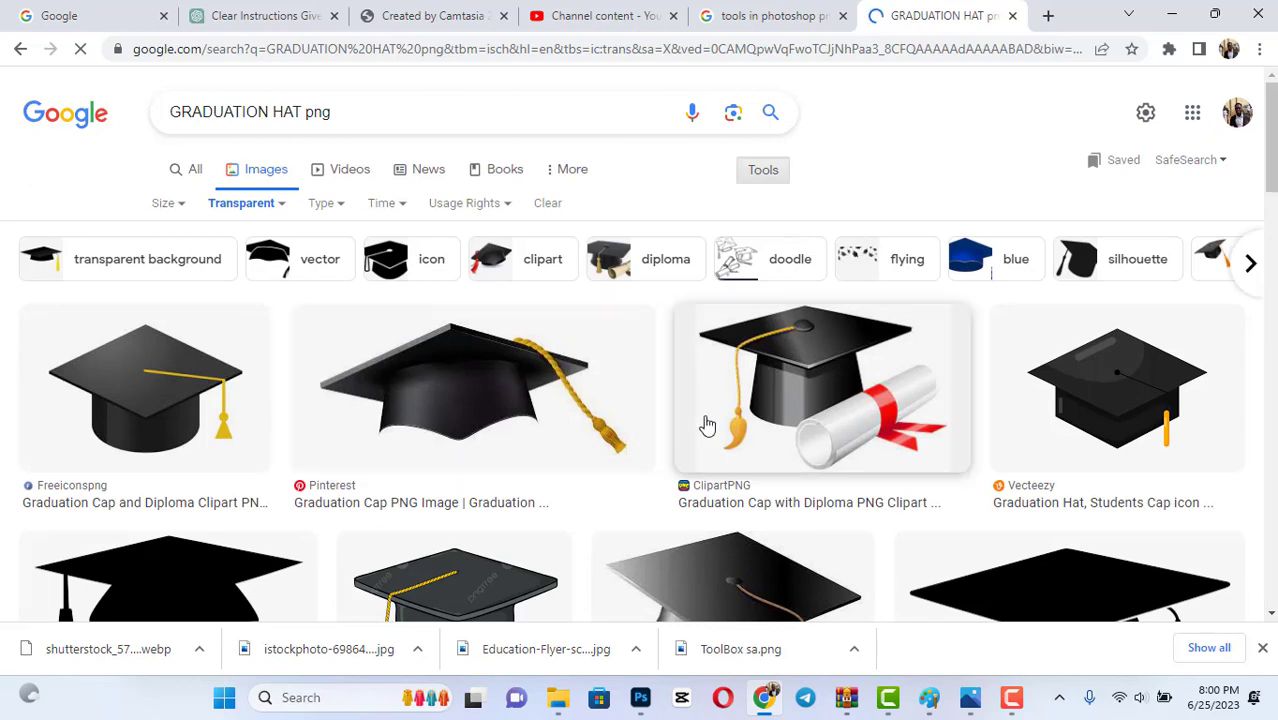
Save the Freeiconspng graduation cap to Downloads as the PNG image high-resolution-graduation-cap-png-icon-17.
{"action": "left_click", "coordinate": [182, 395]}
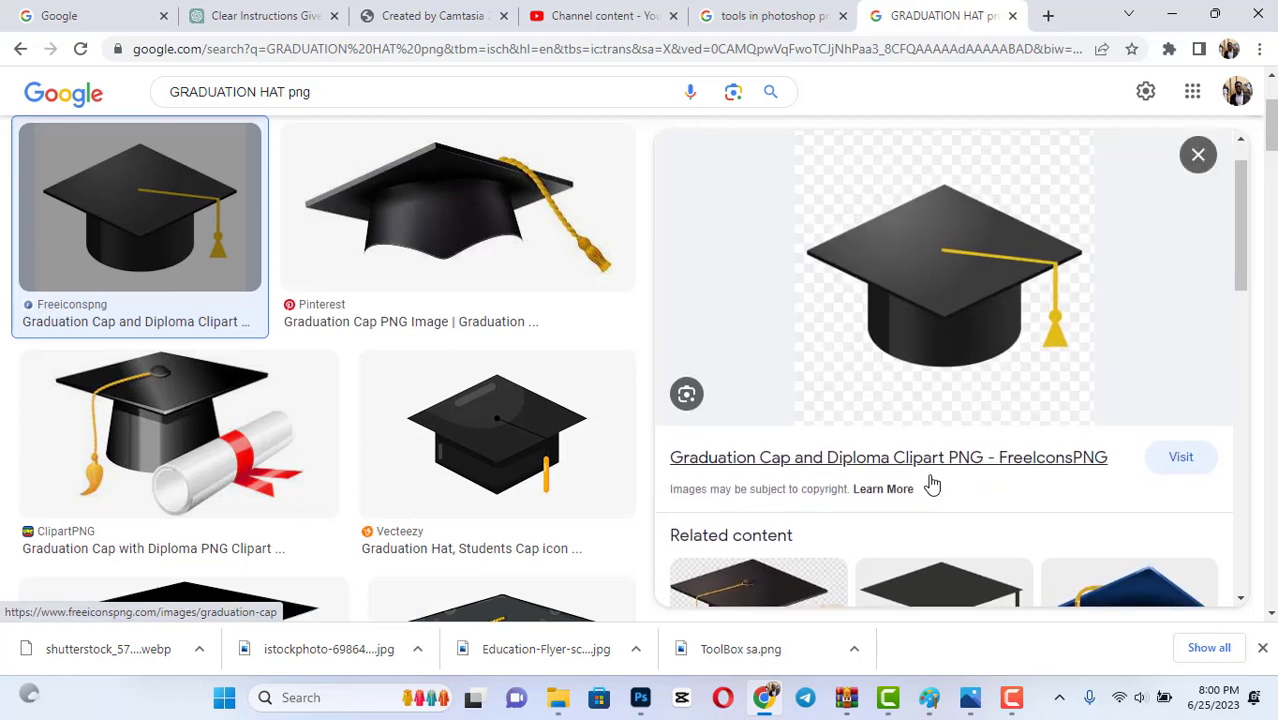
{"action": "right_click", "coordinate": [930, 243]}
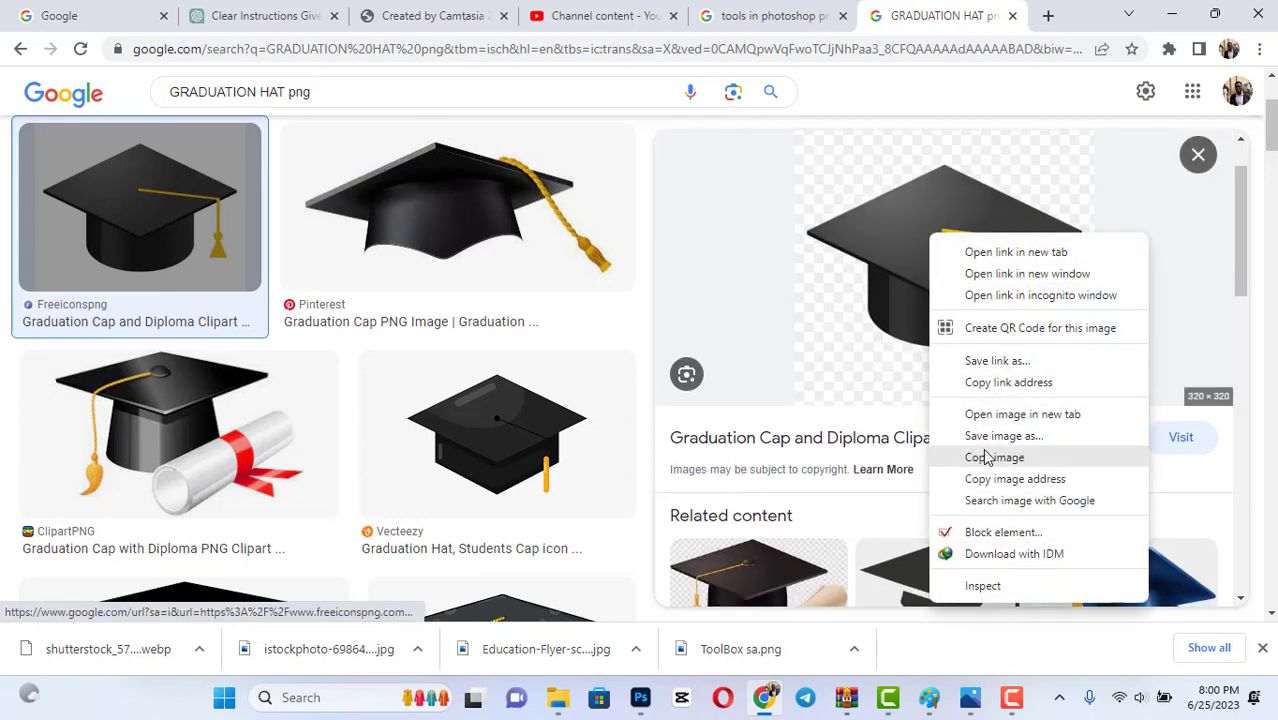
{"action": "left_click", "coordinate": [990, 448]}
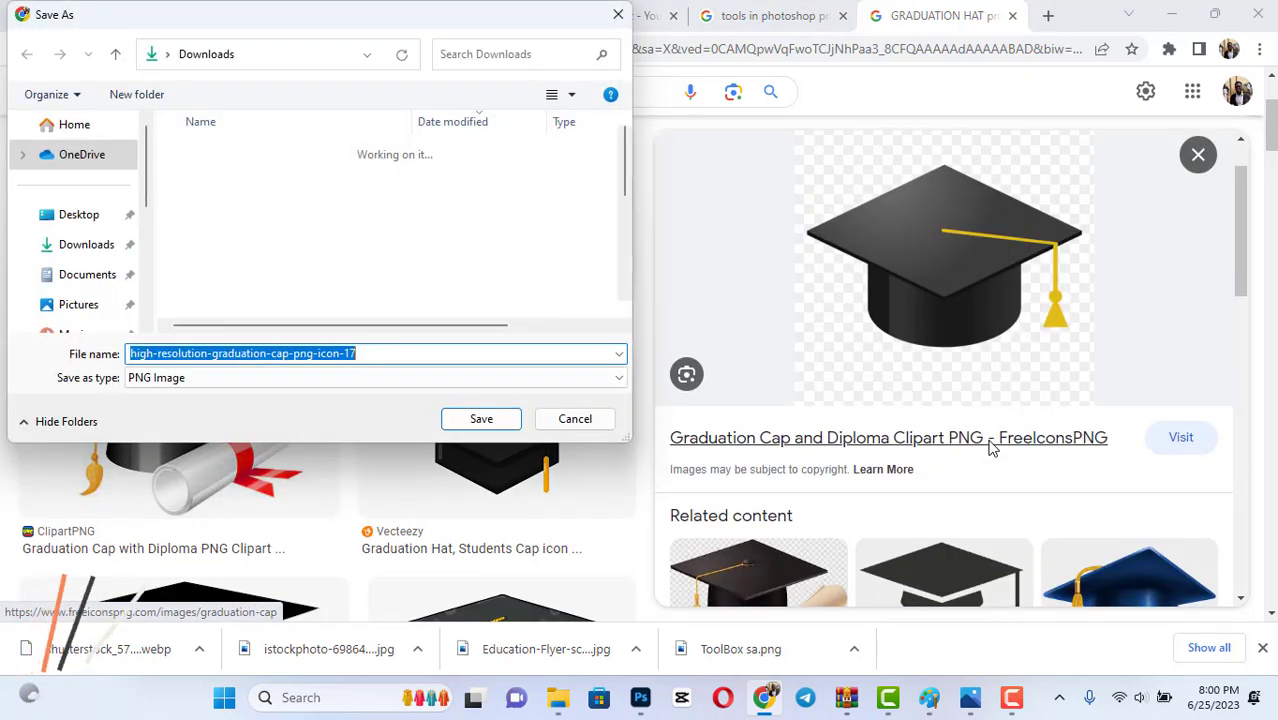
{"action": "key", "text": "Escape"}
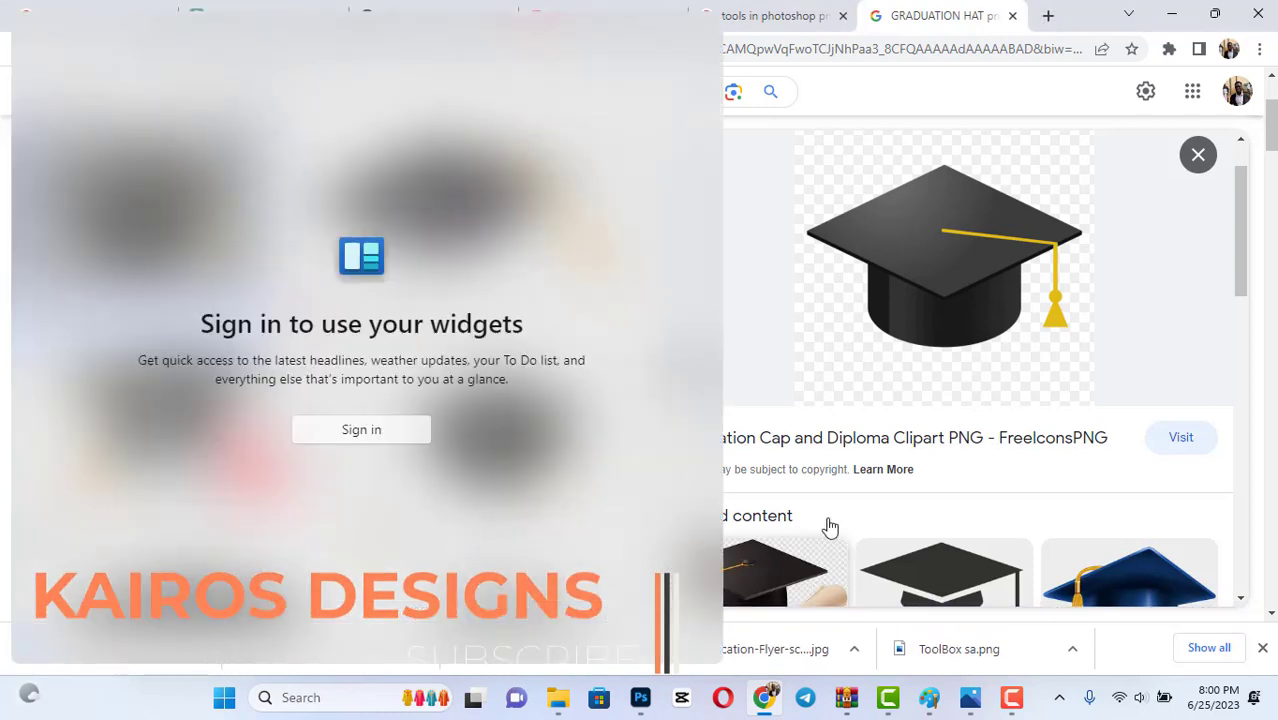
Switch back to Photoshop and dismiss the widgets sign-in window covering the flyer.
{"action": "left_click", "coordinate": [765, 700]}
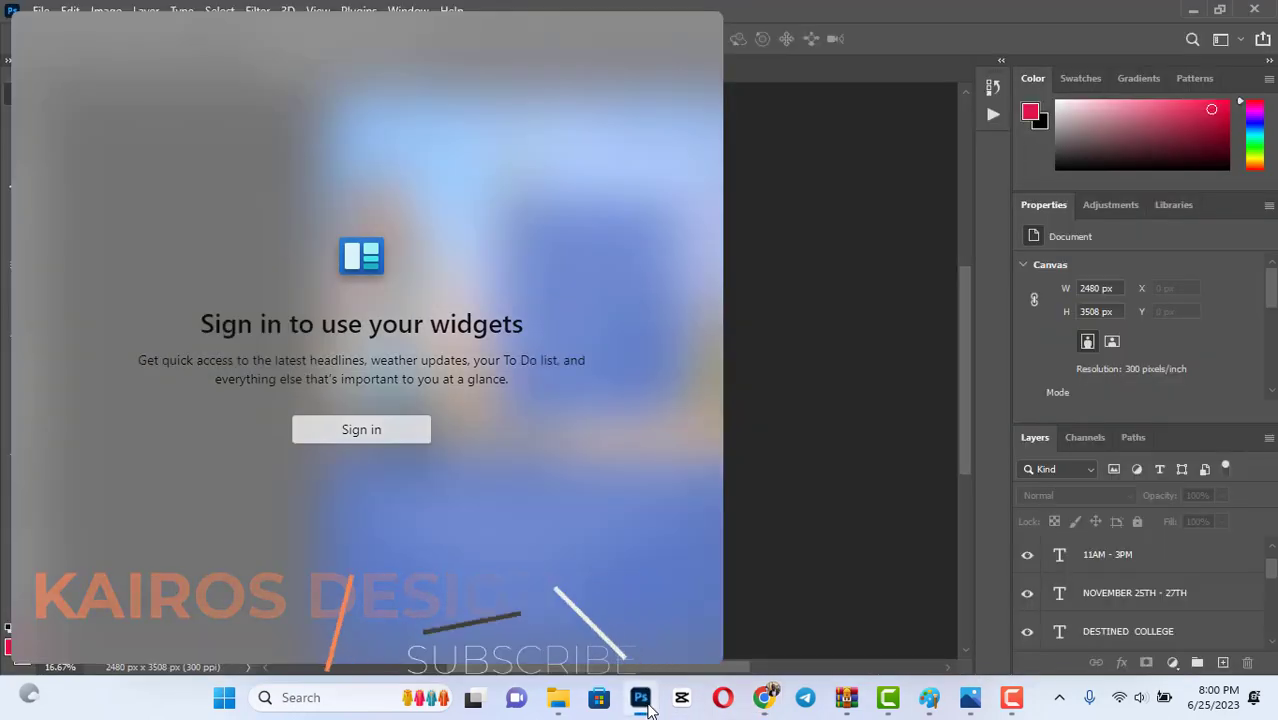
{"action": "left_click", "coordinate": [810, 390]}
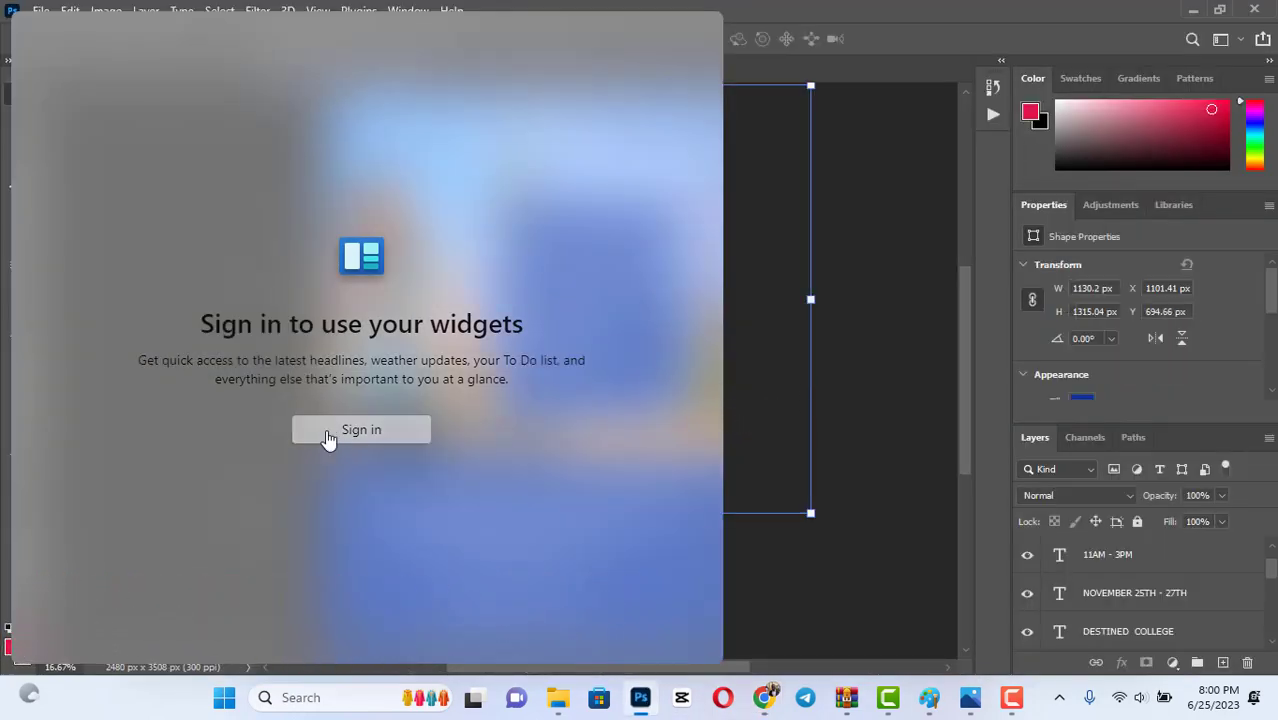
{"action": "left_click", "coordinate": [328, 438]}
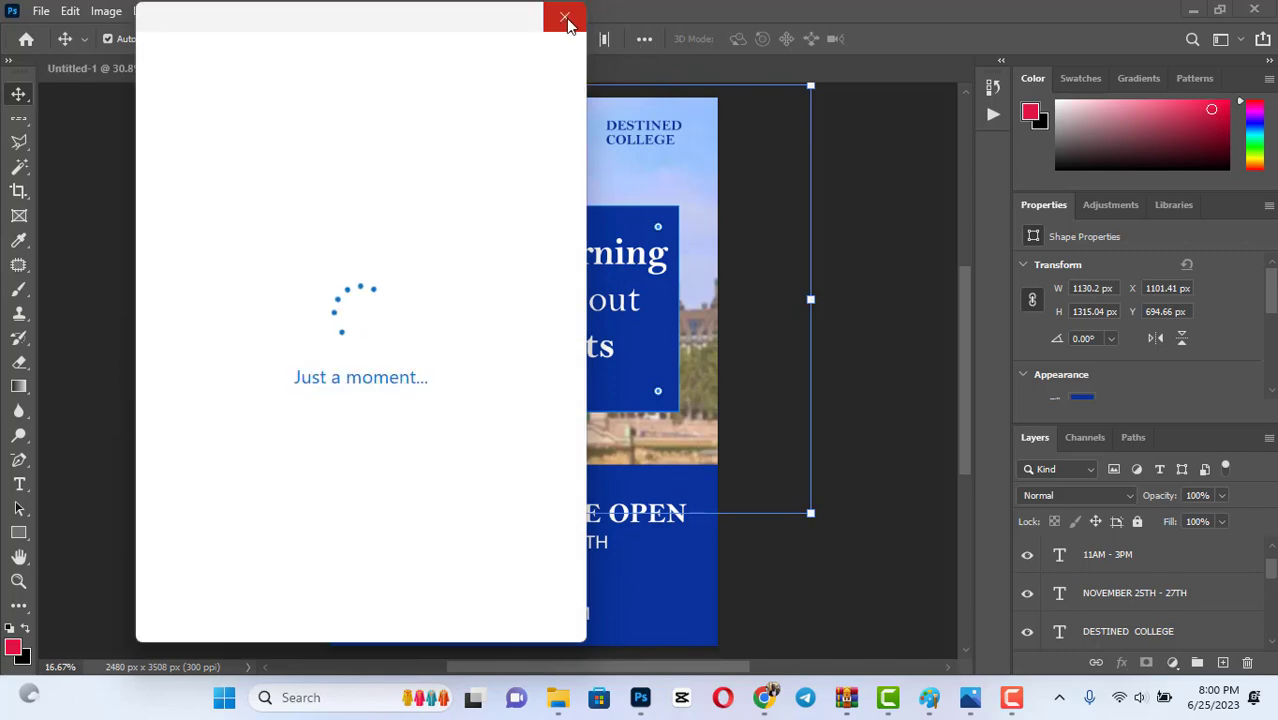
{"action": "left_click", "coordinate": [566, 20]}
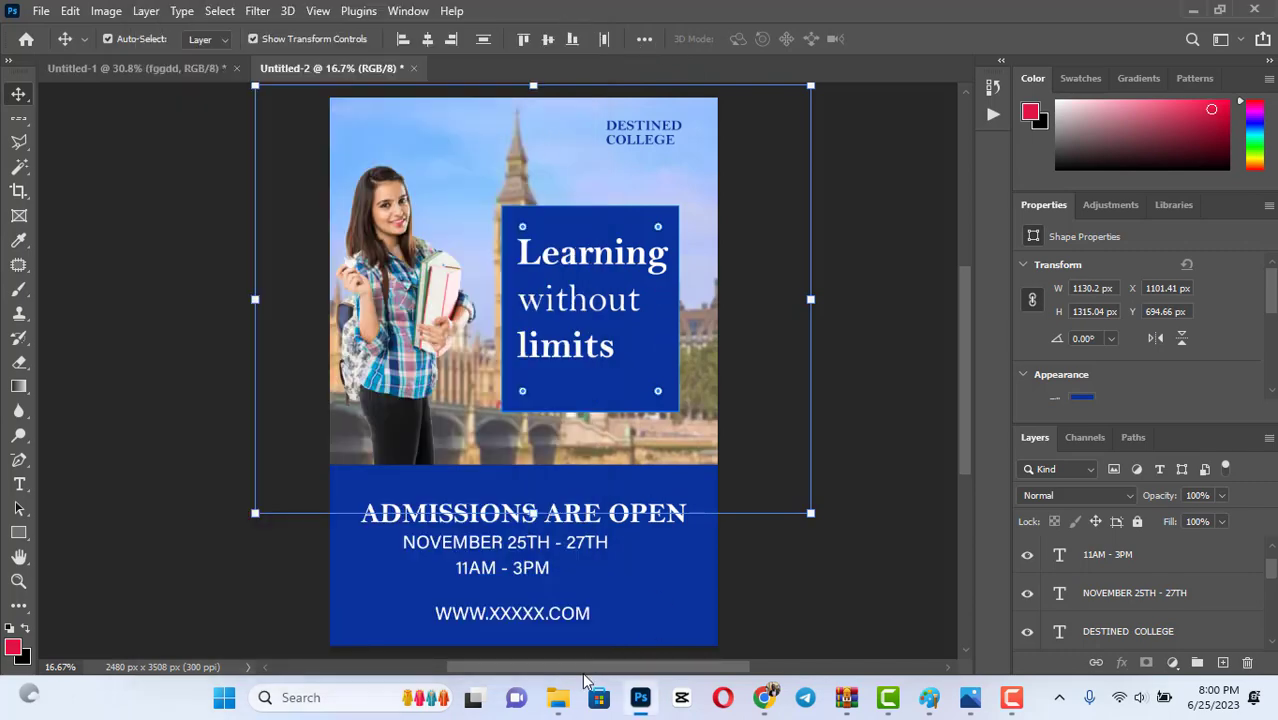
Switch to the Downloads folder in File Explorer and select the shutterstock WEBP file.
{"action": "mouse_move", "coordinate": [558, 700]}
{"action": "left_click", "coordinate": [514, 595]}
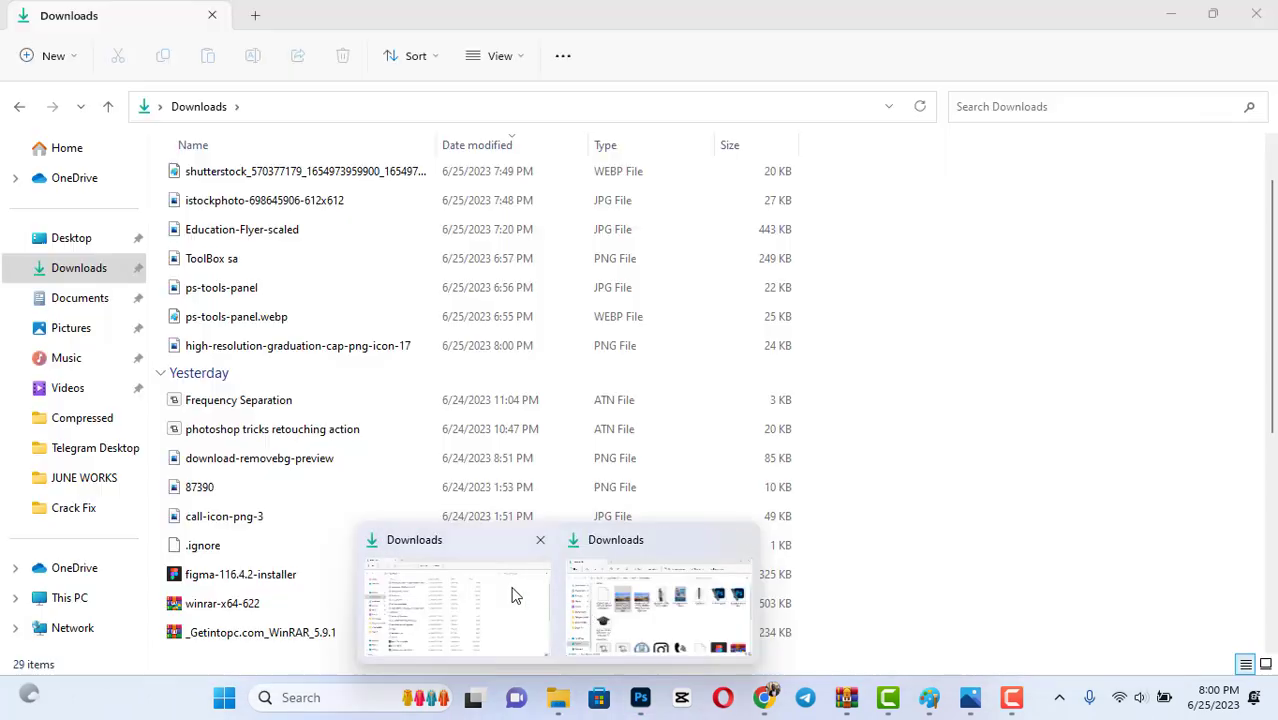
{"action": "left_click", "coordinate": [512, 594]}
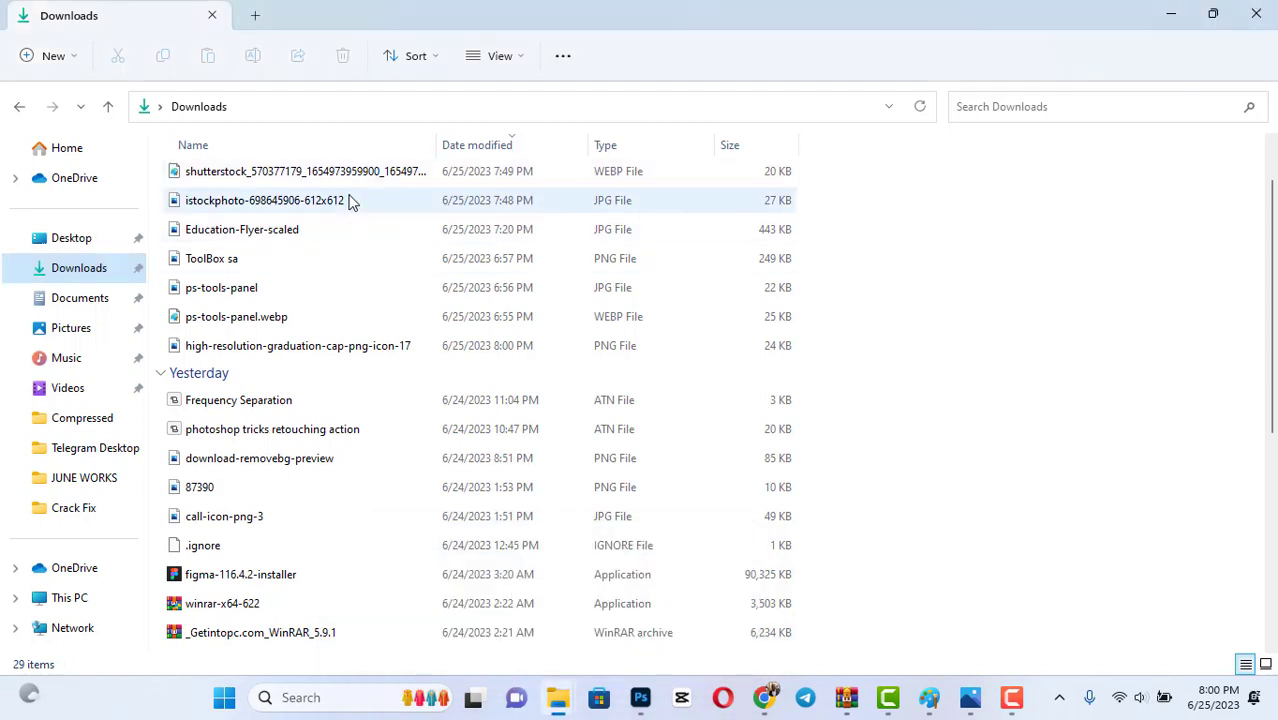
{"action": "left_click", "coordinate": [372, 172]}
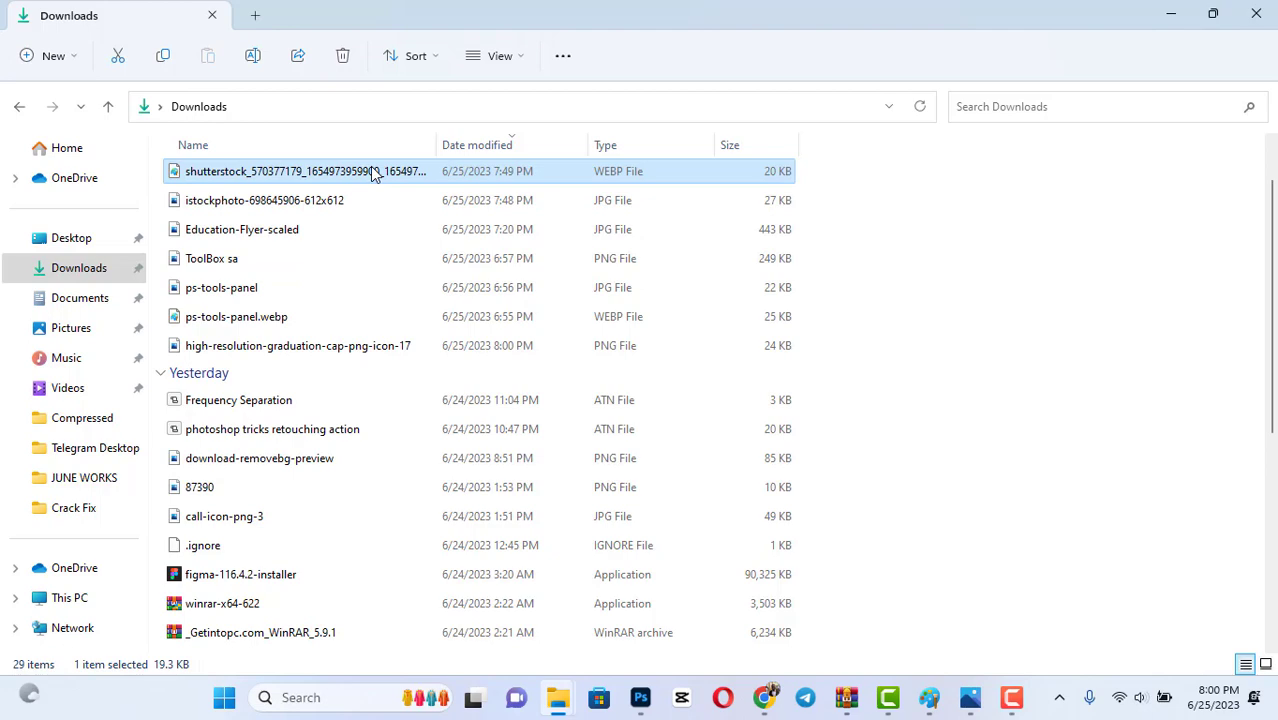
Check the reference flyer Education-Flyer-scaled.jpg in Photos and return to the shutterstock file in Downloads.
{"action": "left_click", "coordinate": [968, 697]}
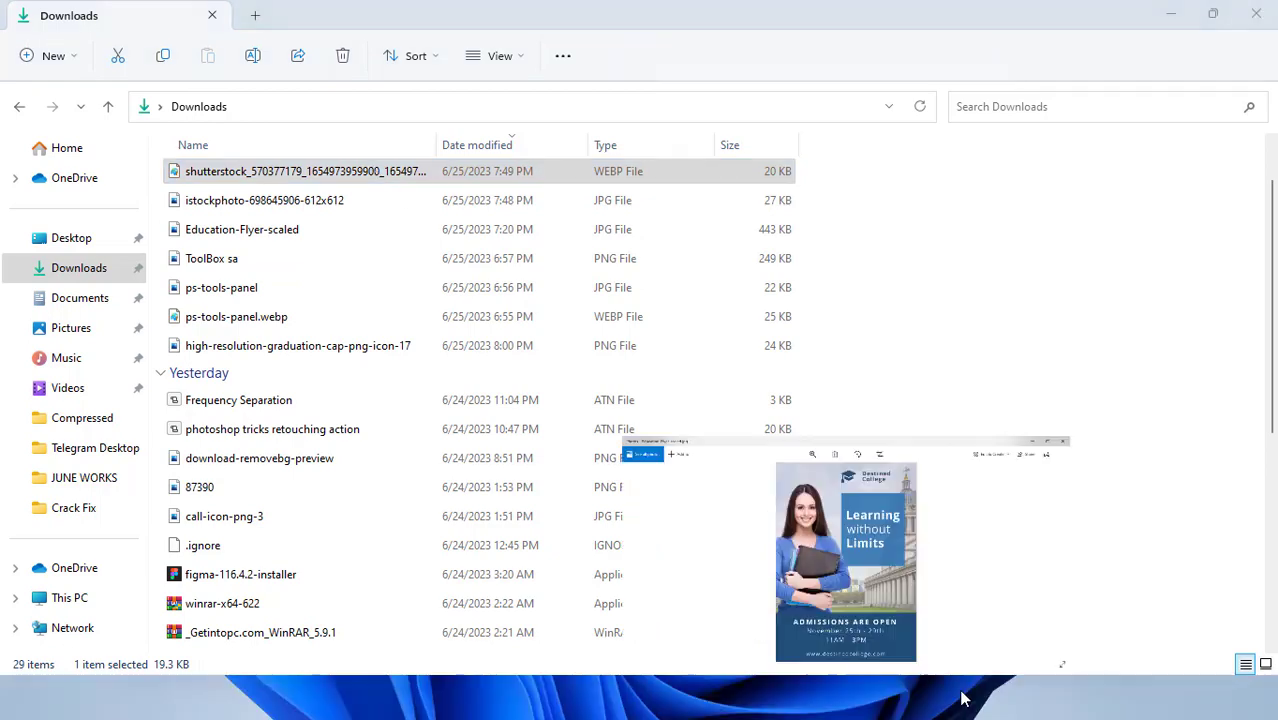
{"action": "left_click", "coordinate": [968, 697]}
{"action": "left_click", "coordinate": [966, 697]}
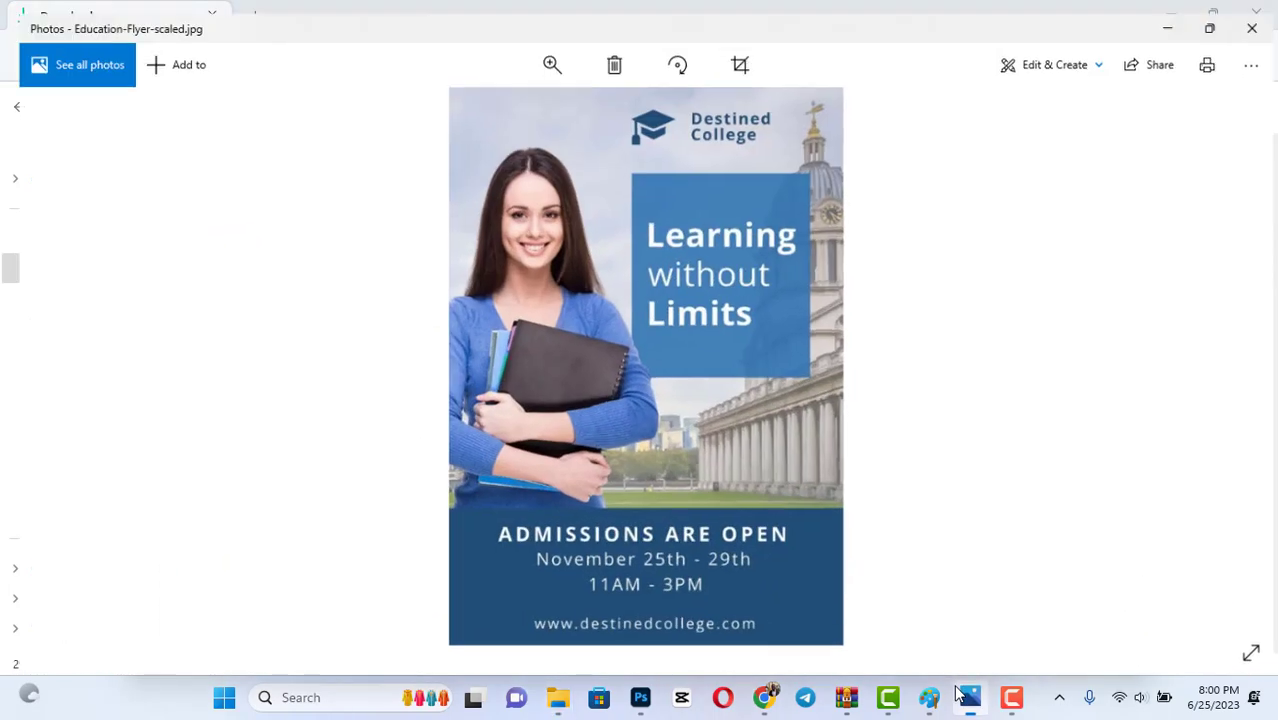
{"action": "left_click", "coordinate": [960, 695]}
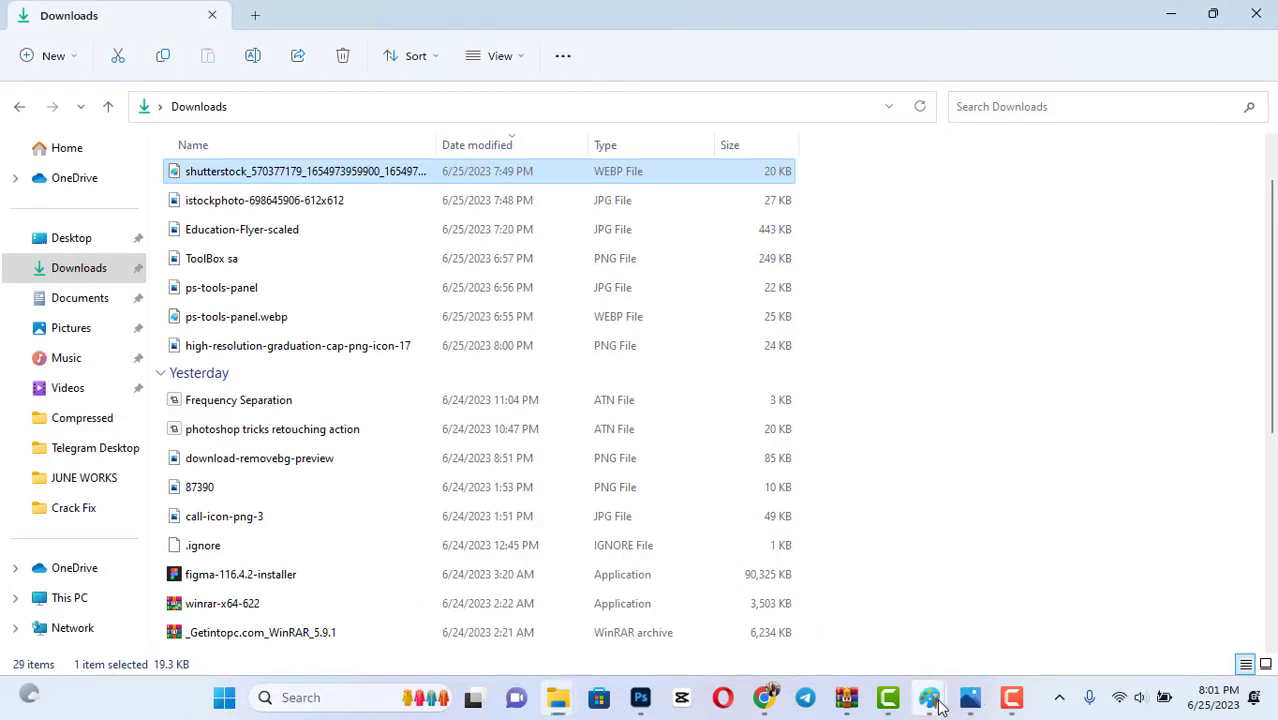
{"action": "left_click", "coordinate": [938, 706]}
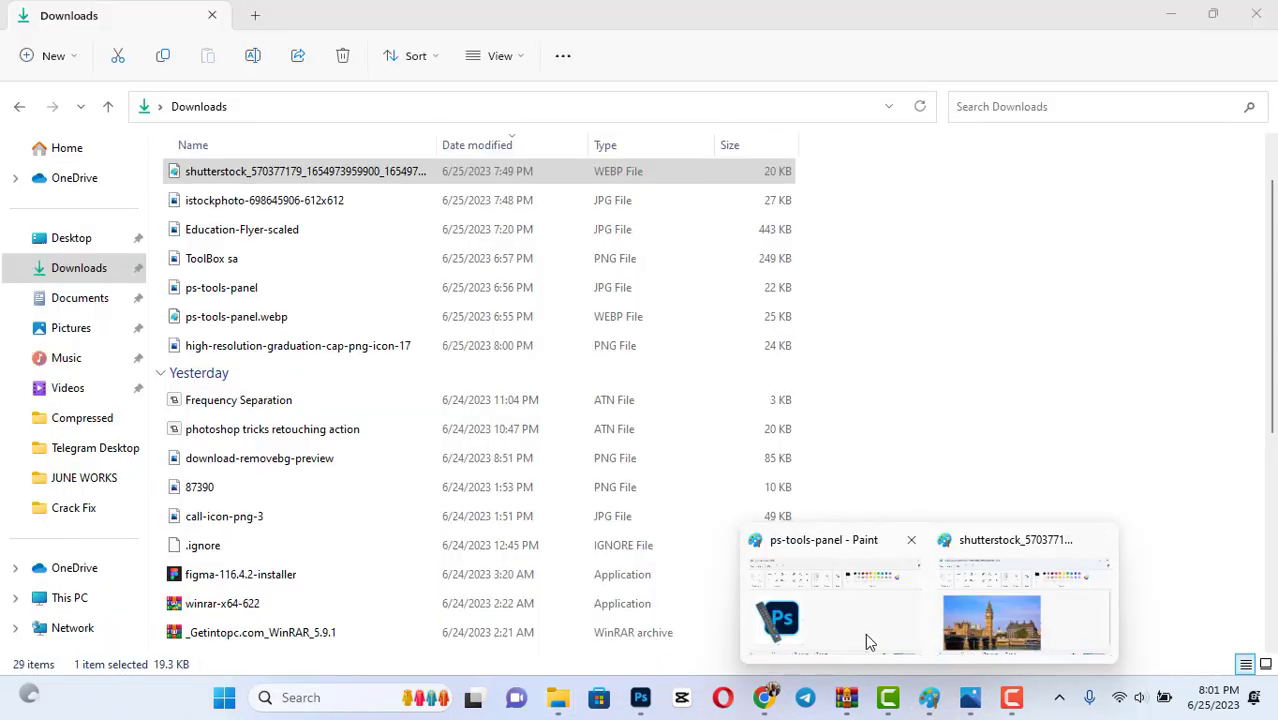
{"action": "left_click", "coordinate": [226, 173]}
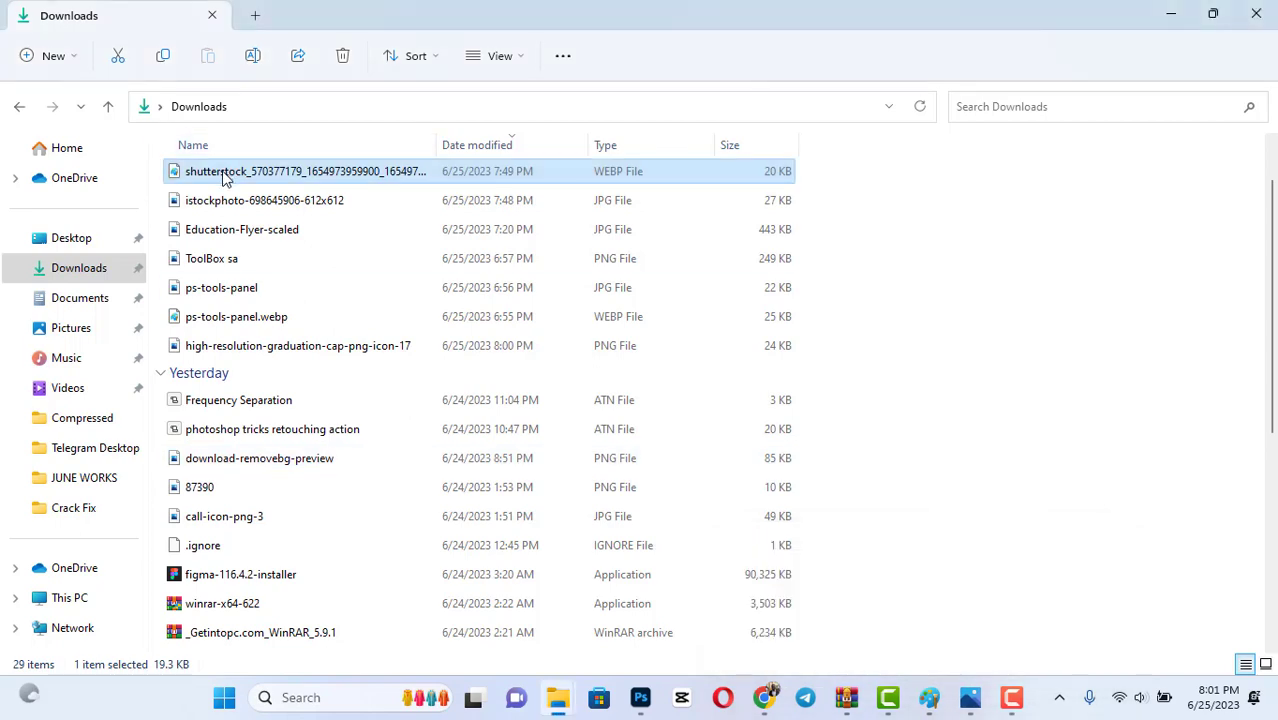
Open the shutterstock WEBP image from Downloads to check it, and close the Paint window.
{"action": "double_click", "coordinate": [226, 173]}
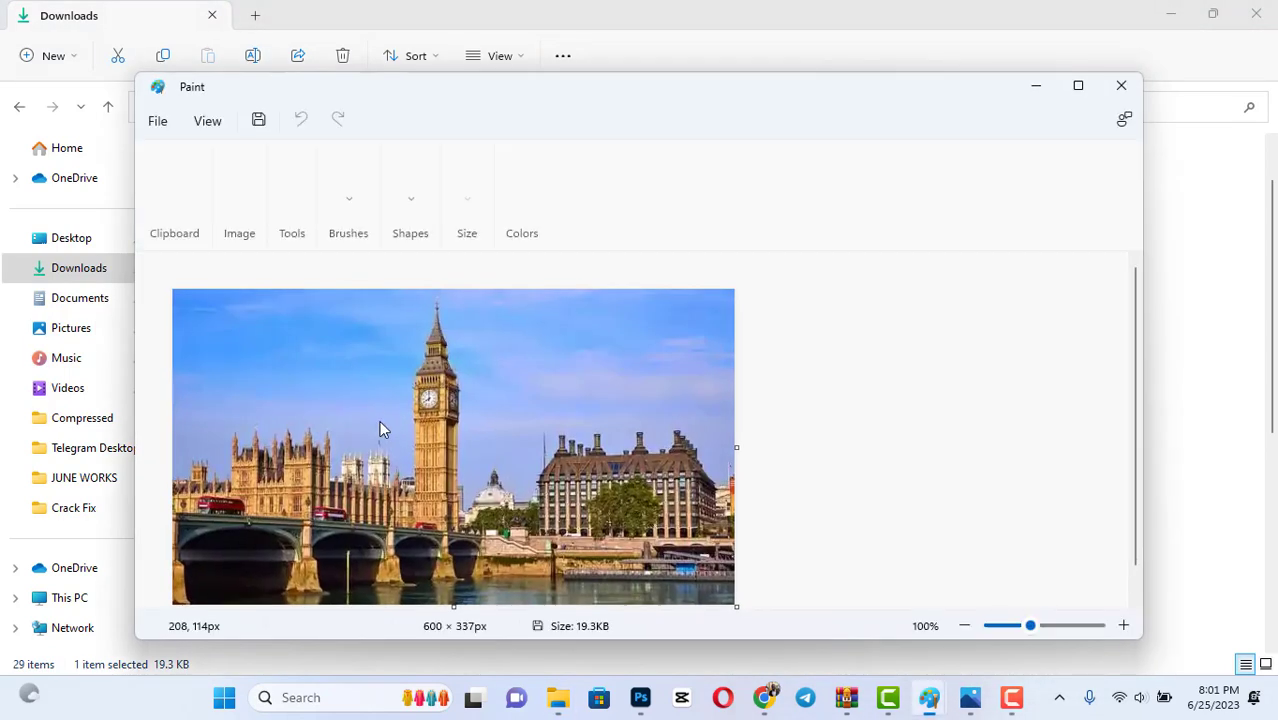
{"action": "left_click", "coordinate": [1121, 85]}
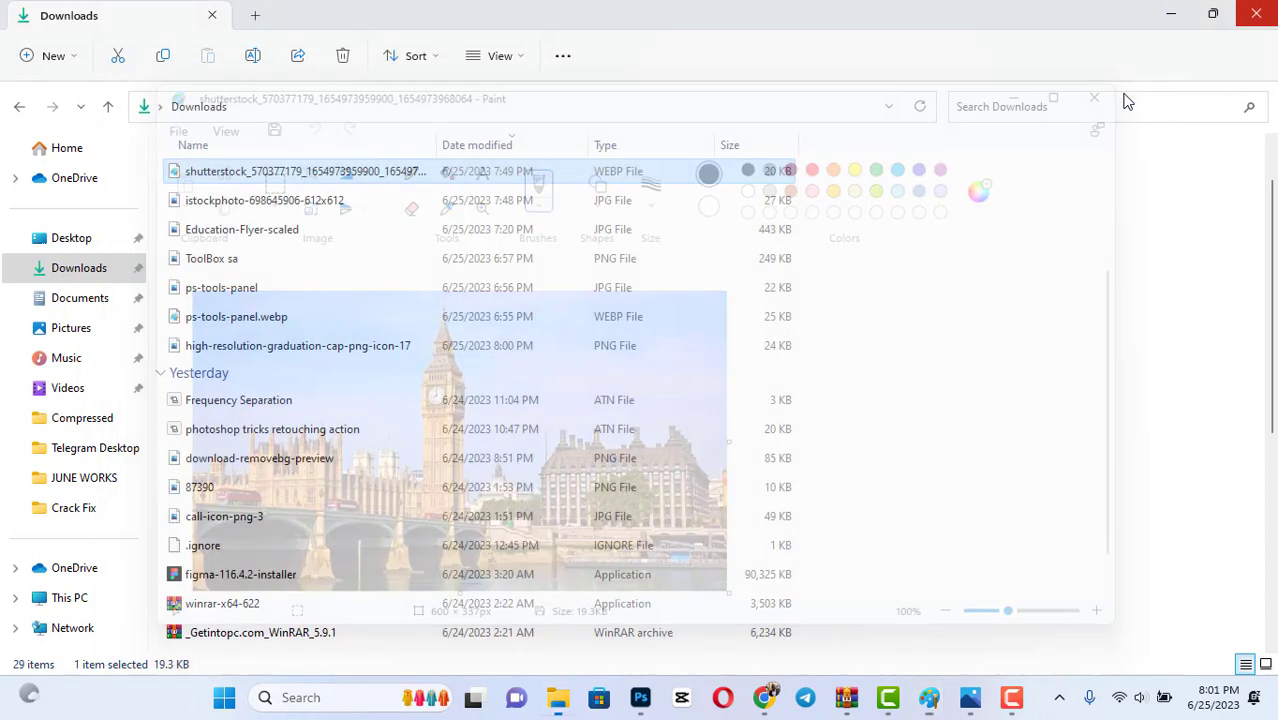
Switch to Chrome, show the downloaded high-resolution-graduation-cap-png-icon-17 in its folder, and place it into the Photoshop flyer.
{"action": "left_click", "coordinate": [764, 697]}
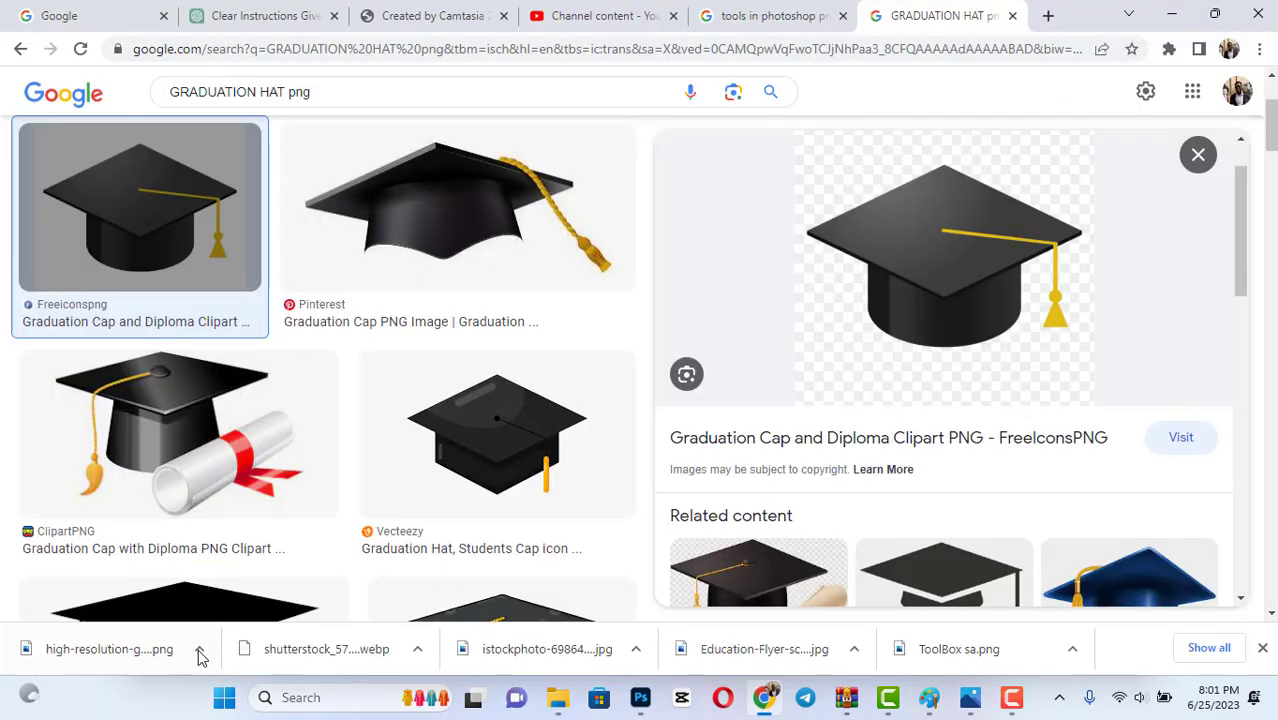
{"action": "left_click", "coordinate": [199, 650]}
{"action": "left_click", "coordinate": [240, 580]}
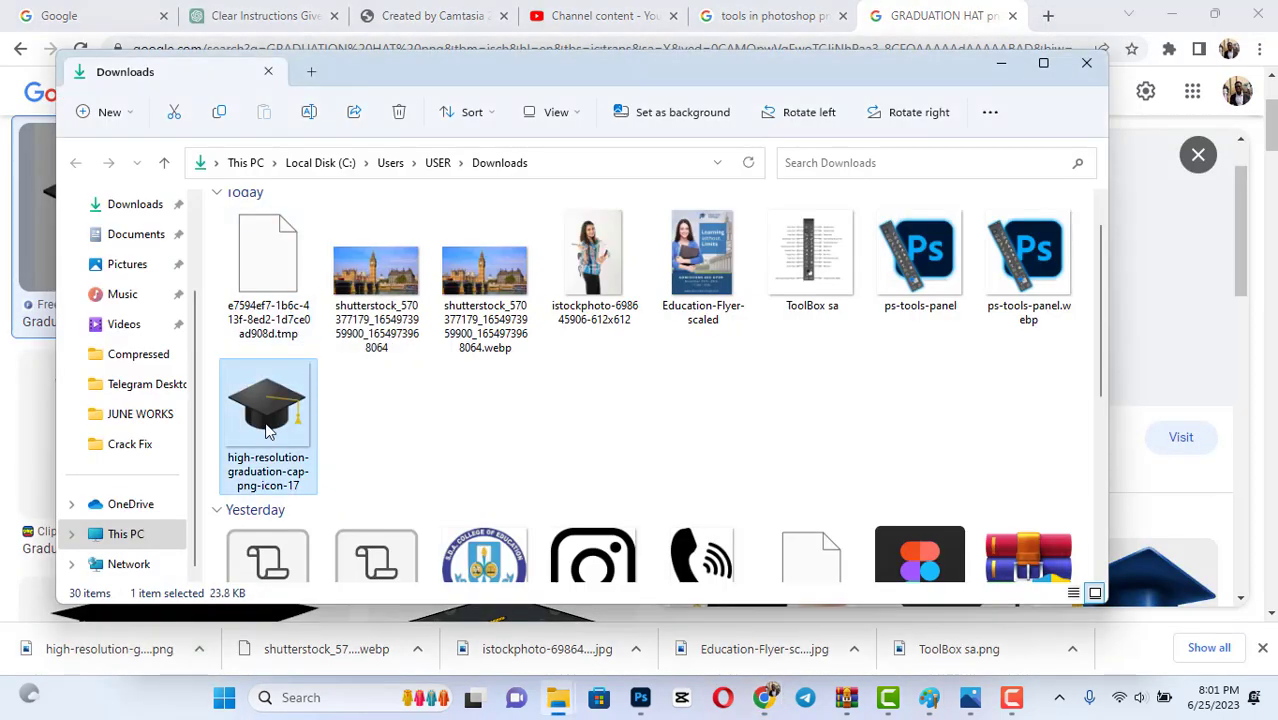
{"action": "left_click_drag", "start_coordinate": [267, 430], "coordinate": [538, 402]}
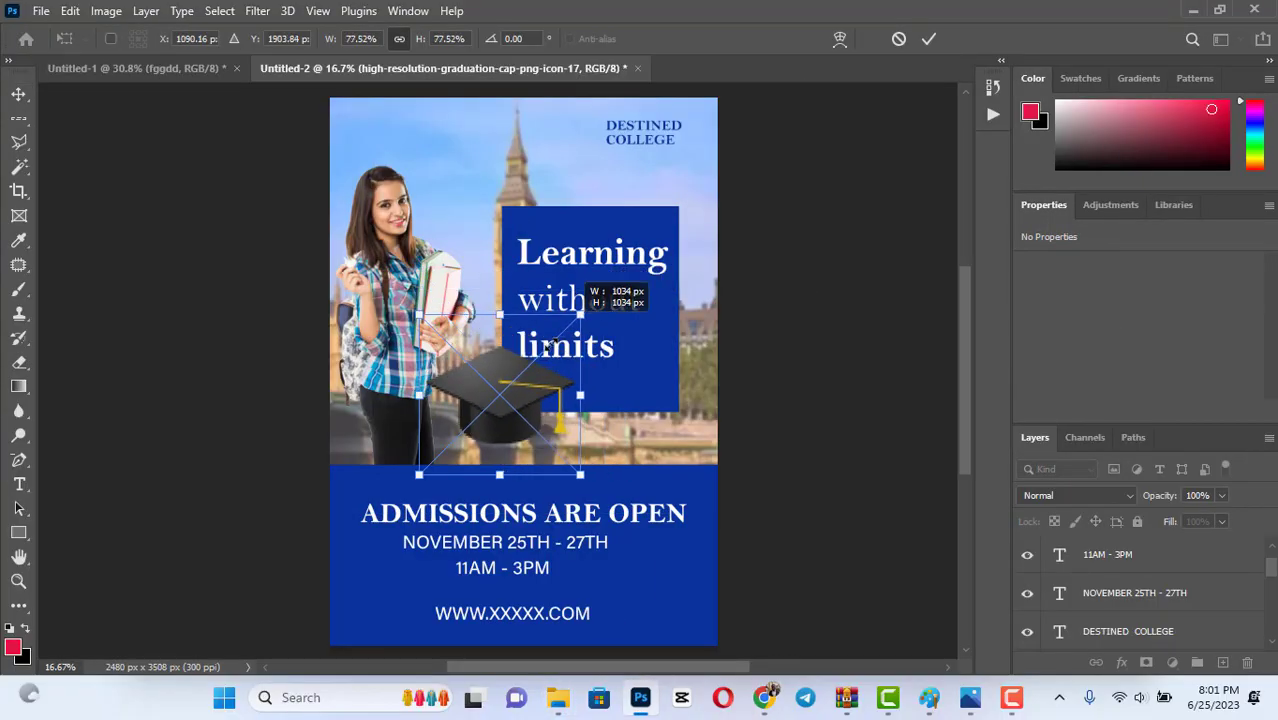
Scale the graduation cap to about 26%, tilt it about 43° counterclockwise just left of the DESTINED COLLEGE text, and deselect it.
{"action": "left_click_drag", "start_coordinate": [580, 314], "coordinate": [552, 90]}
{"action": "left_click_drag", "start_coordinate": [558, 162], "coordinate": [586, 133]}
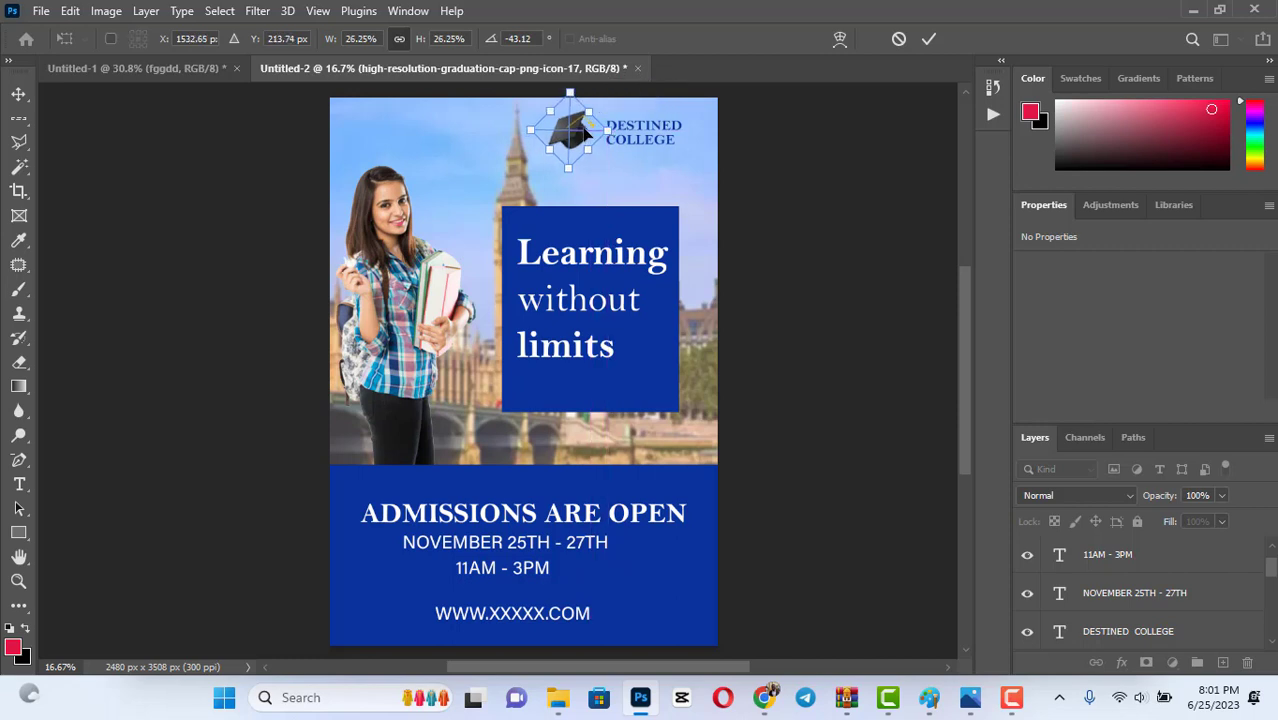
{"action": "key", "text": "Return"}
{"action": "left_click", "coordinate": [880, 265]}
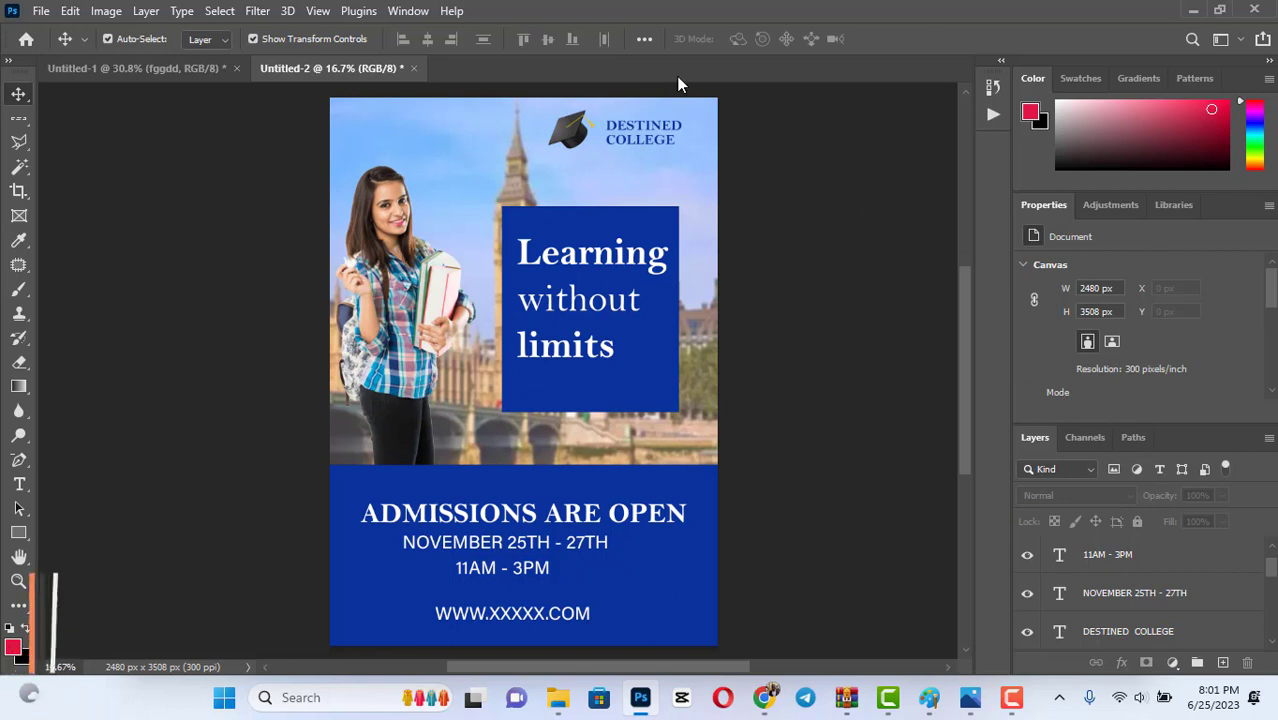
Export the flyer with Save for Web as a Maximum-quality JPEG named graduation in the JUNE WORKS folder.
{"action": "left_click", "coordinate": [41, 10]}
{"action": "mouse_move", "coordinate": [137, 308]}
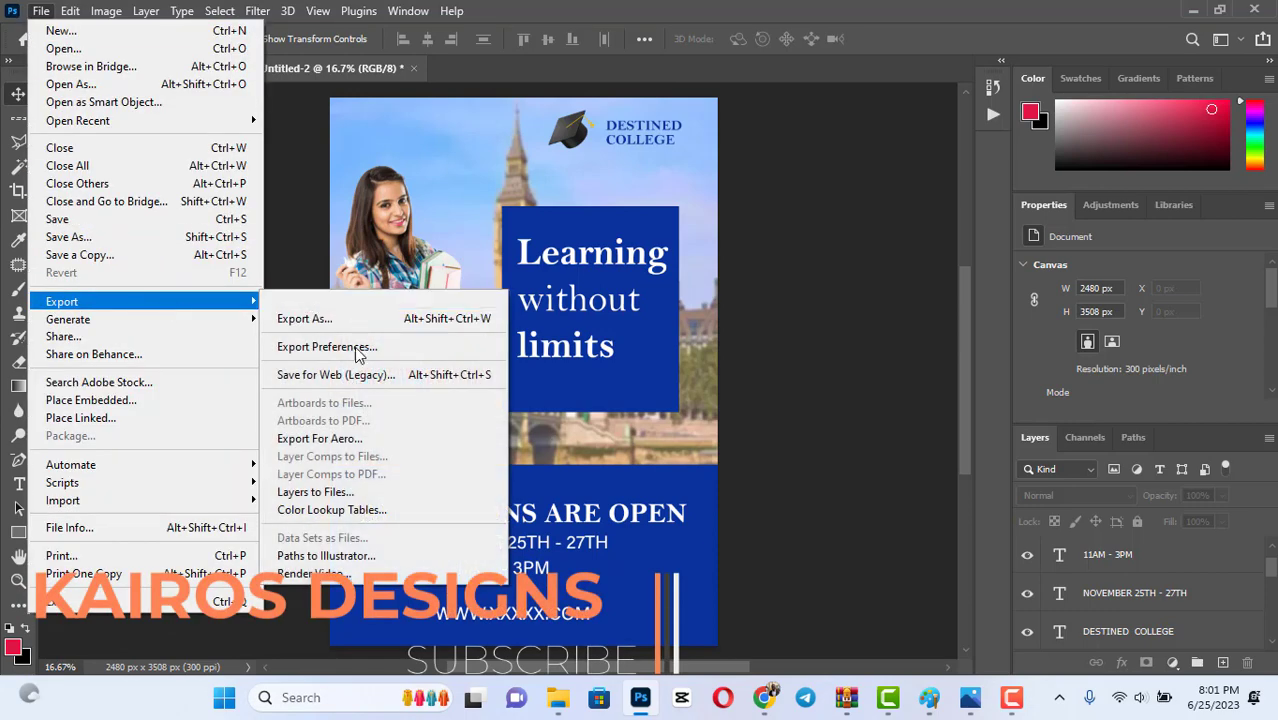
{"action": "left_click", "coordinate": [380, 384]}
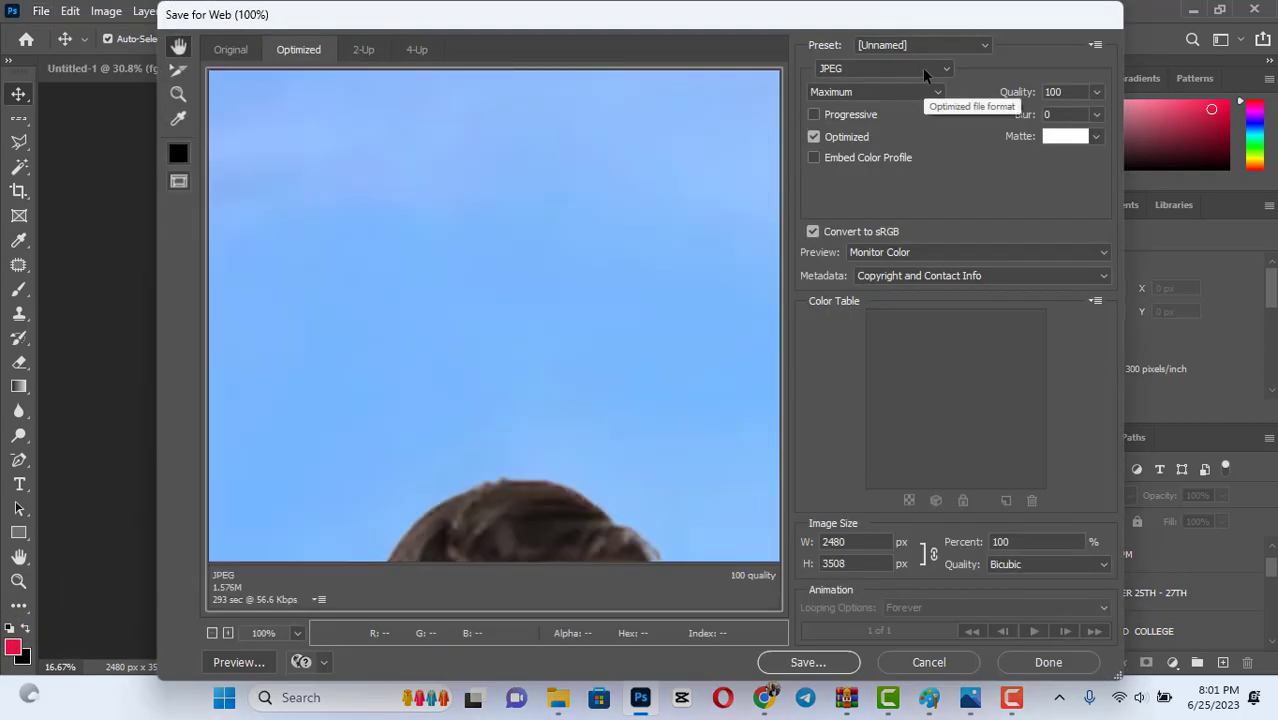
{"action": "left_click", "coordinate": [922, 68]}
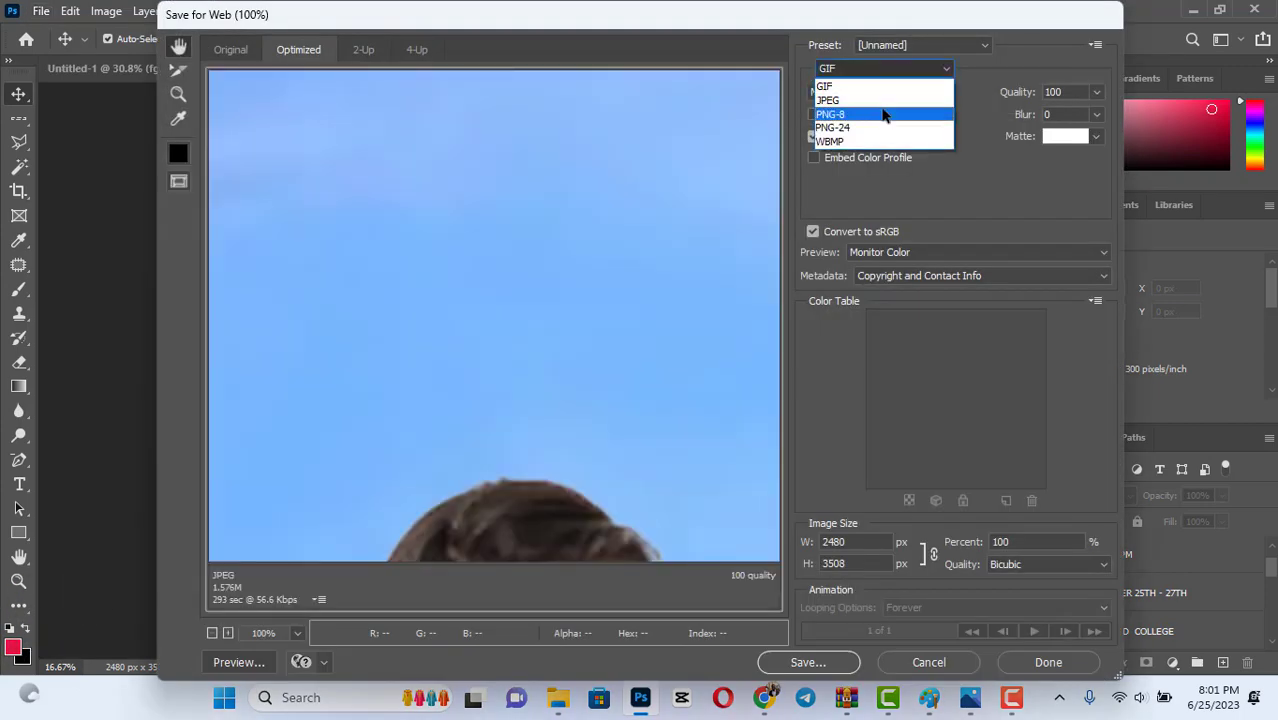
{"action": "left_click", "coordinate": [872, 101]}
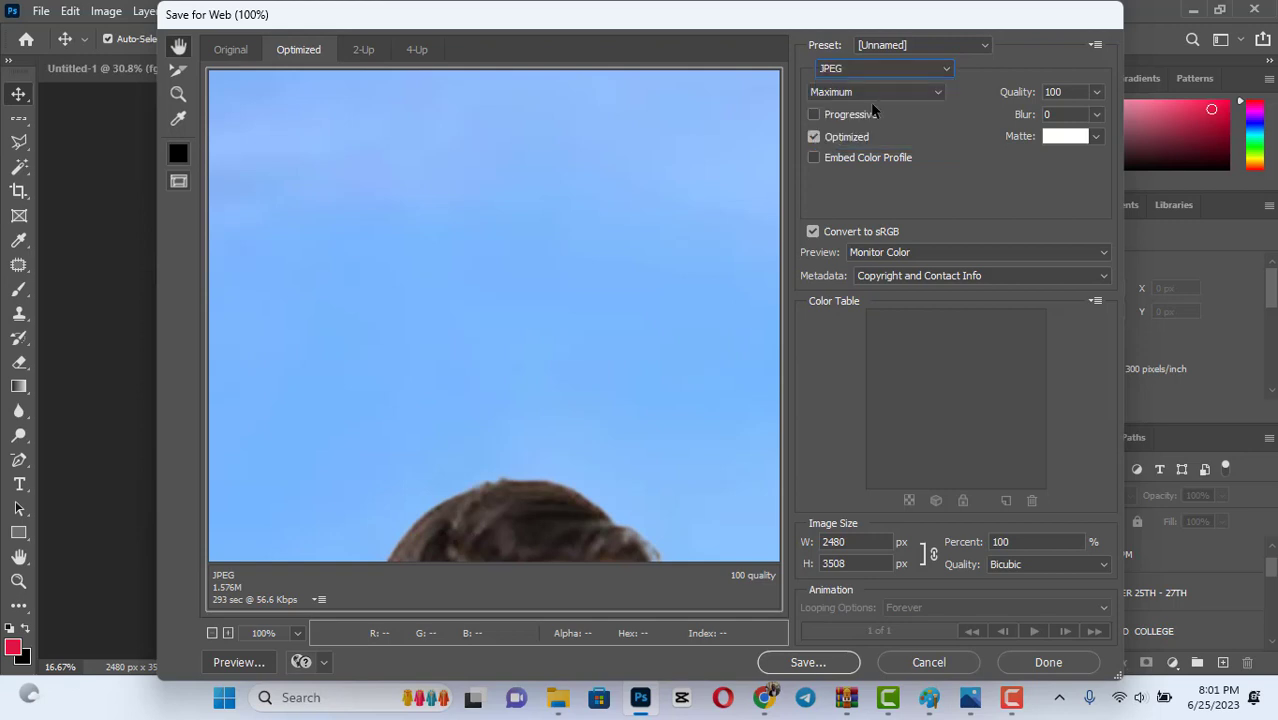
{"action": "left_click", "coordinate": [879, 90]}
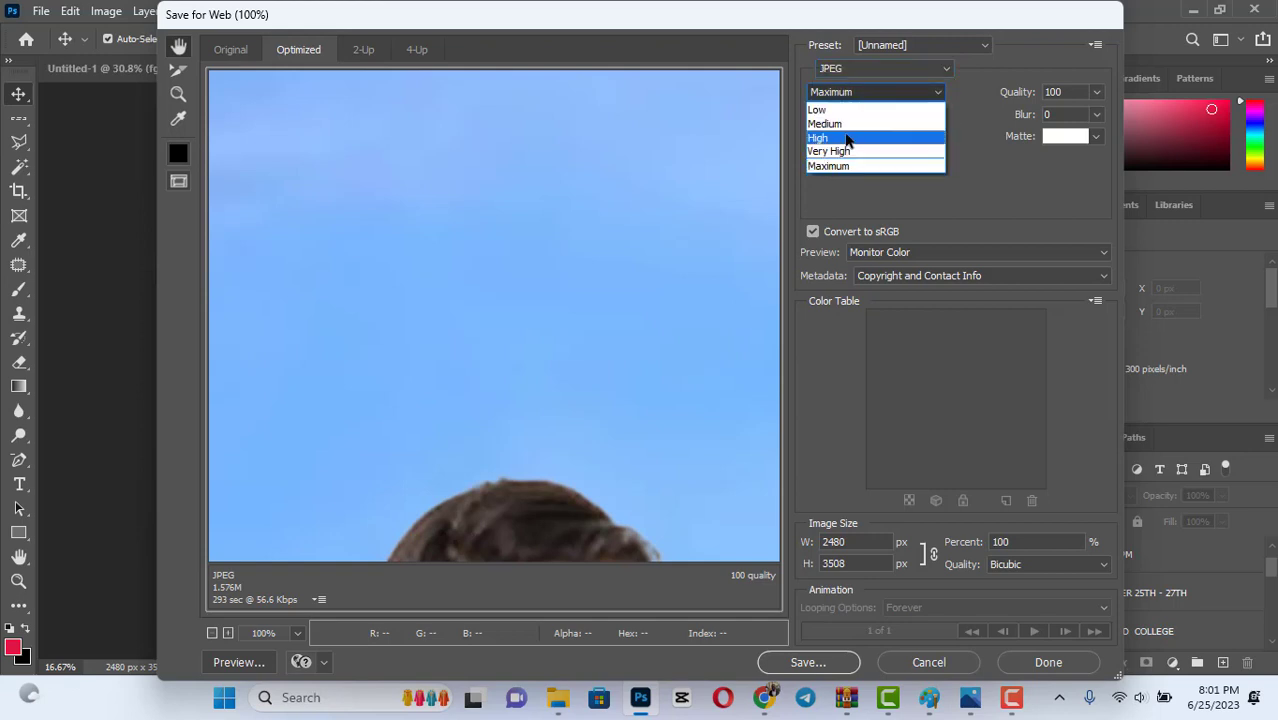
{"action": "left_click", "coordinate": [842, 166]}
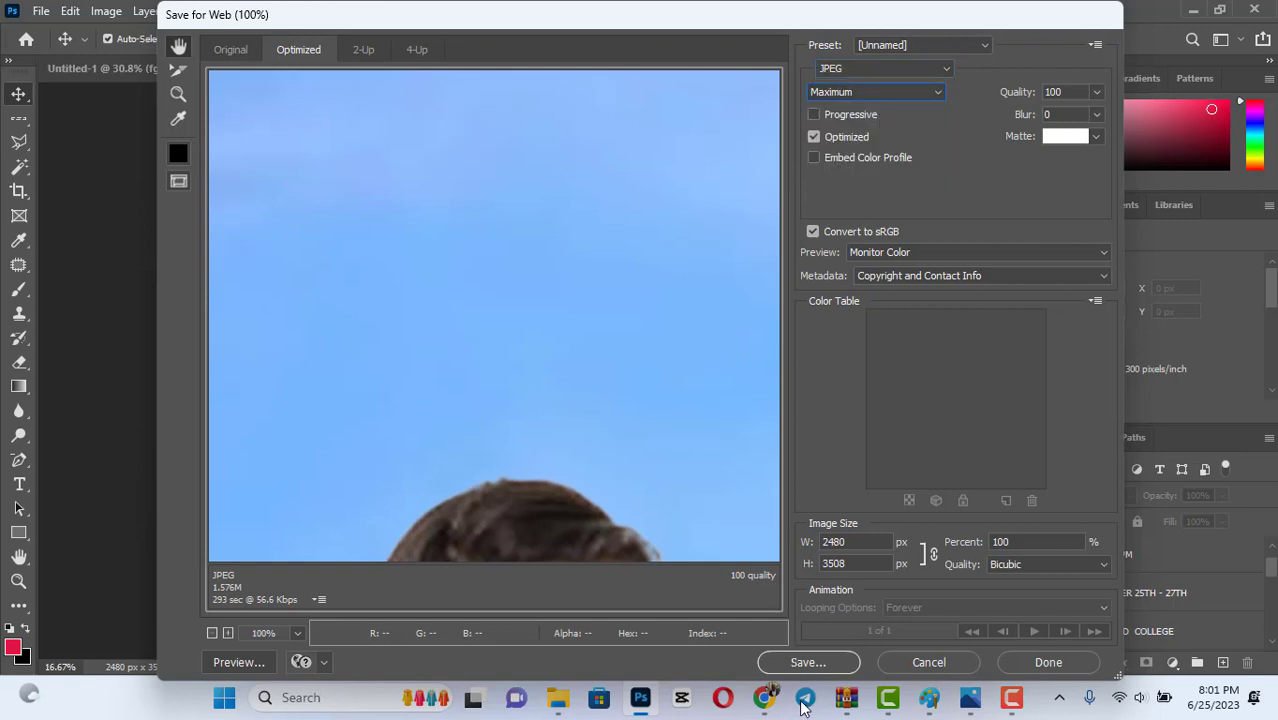
{"action": "left_click", "coordinate": [812, 663]}
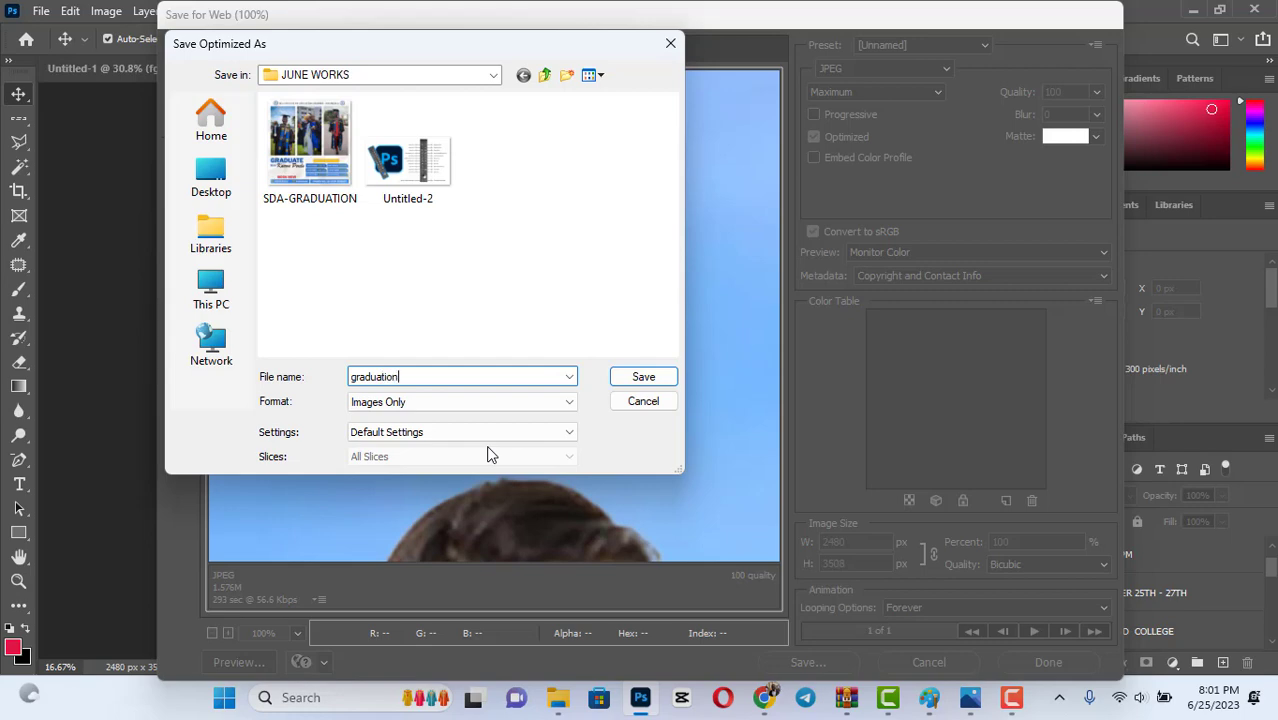
{"action": "key", "text": "Return"}
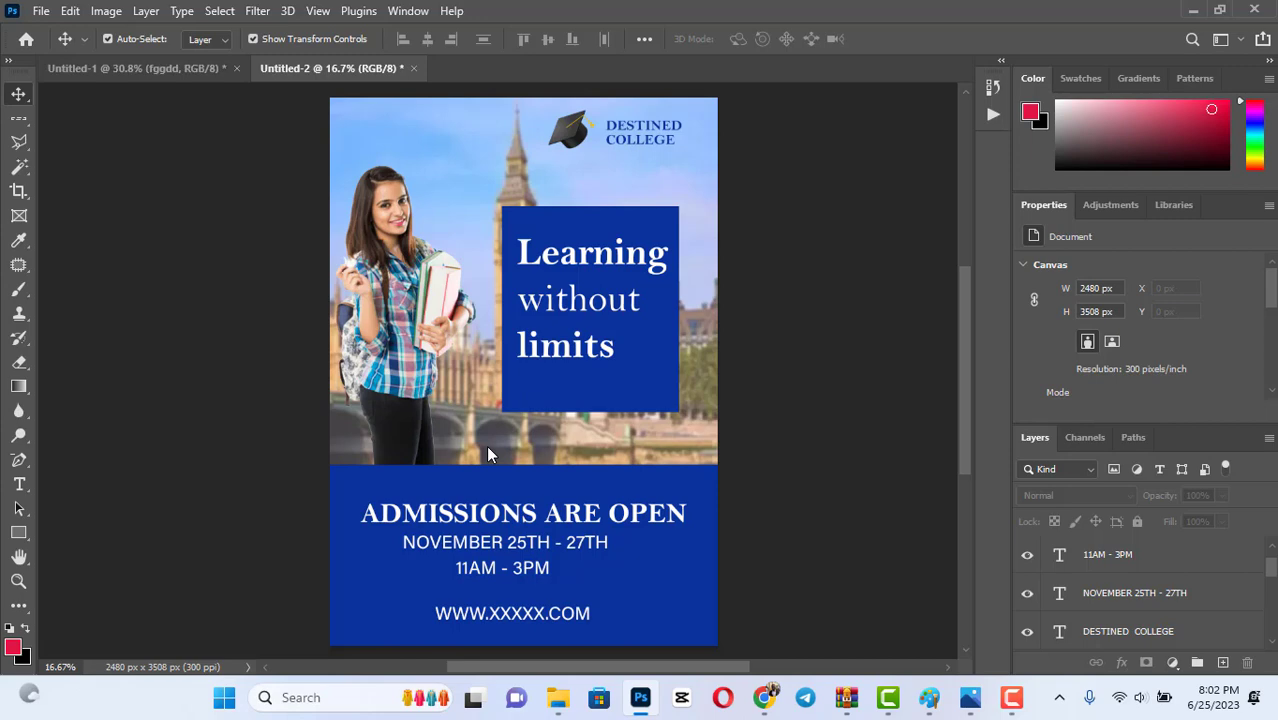
{"action": "left_click", "coordinate": [1012, 697]}
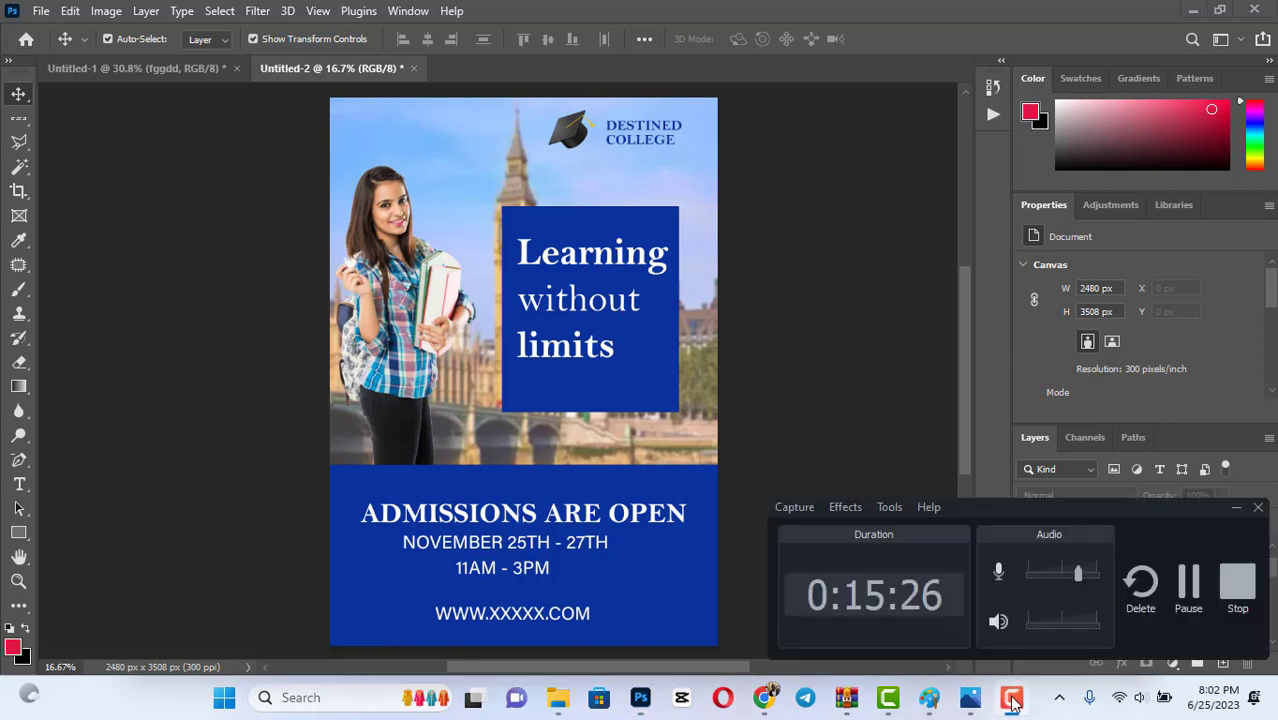
{"action": "left_click", "coordinate": [1237, 581]}
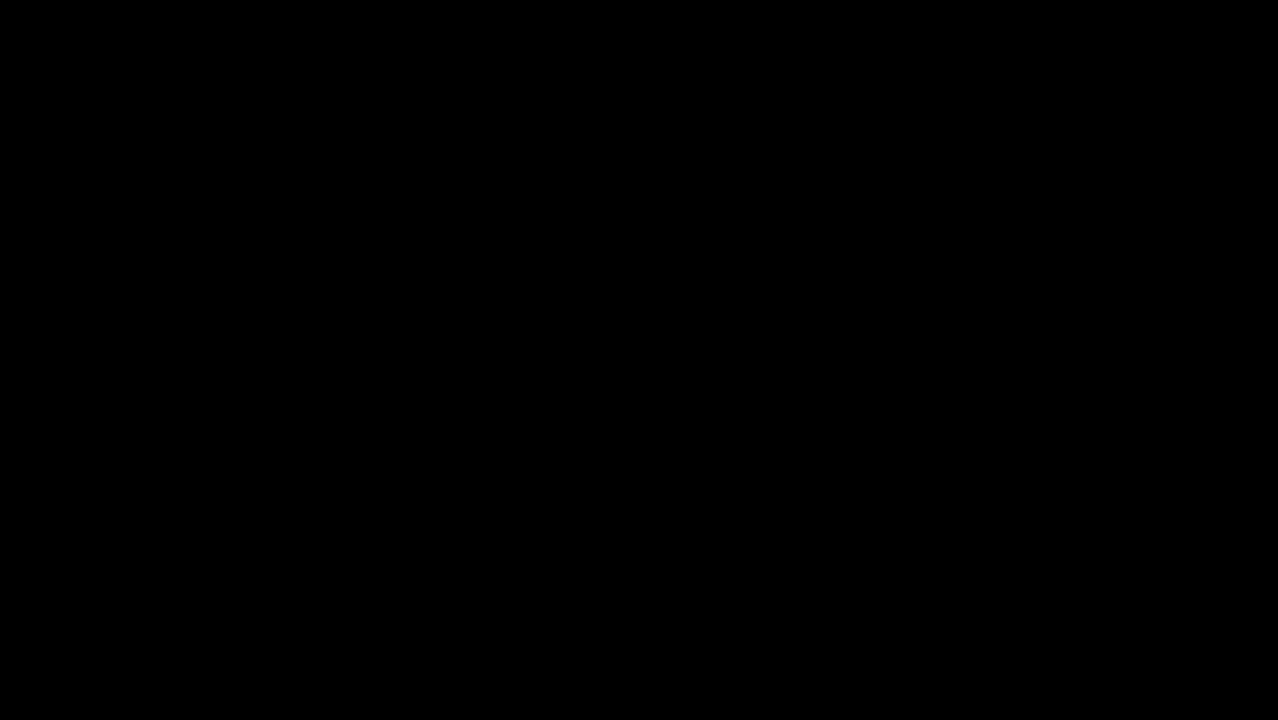